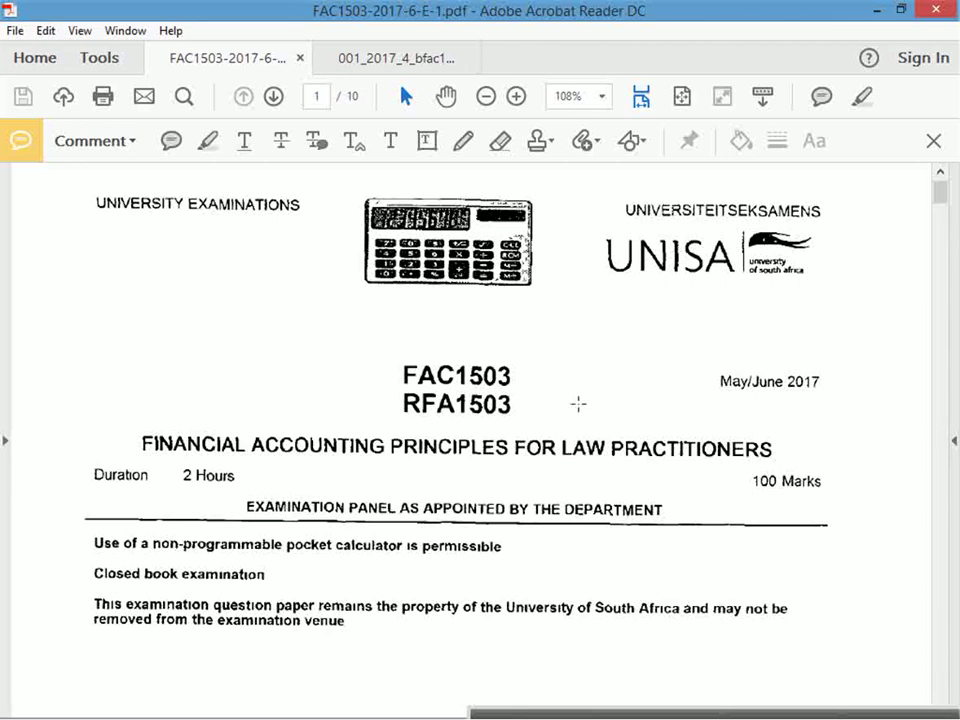
Highlight "3 Analysis of financial statements" in the proposed time-table on page 2 of the exam paper.
scroll(579, 396, "down", 15)
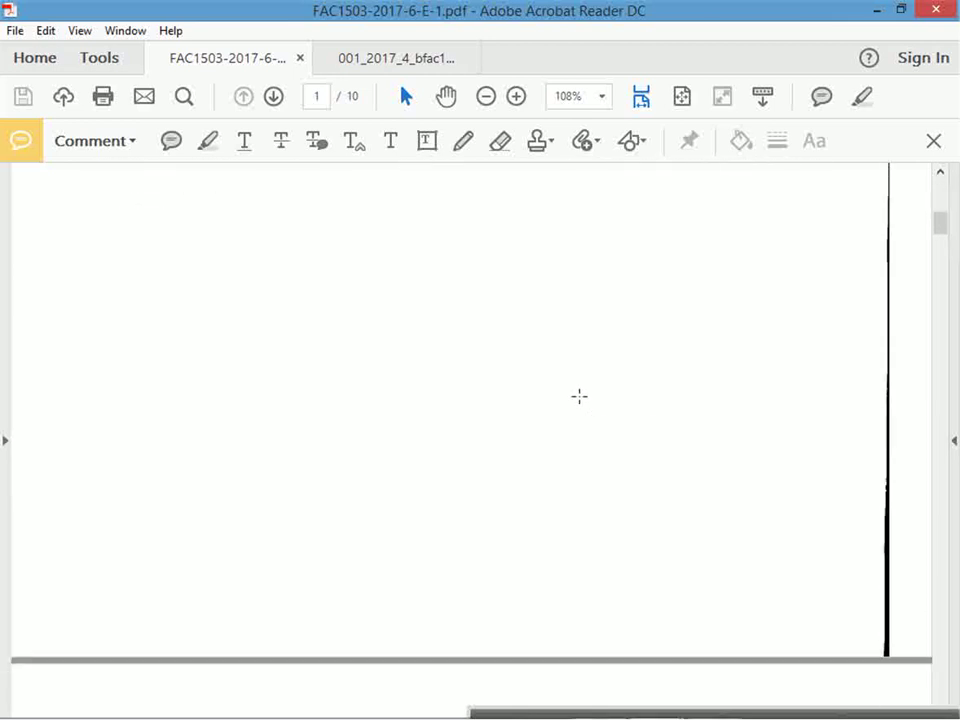
scroll(579, 396, "down", 10)
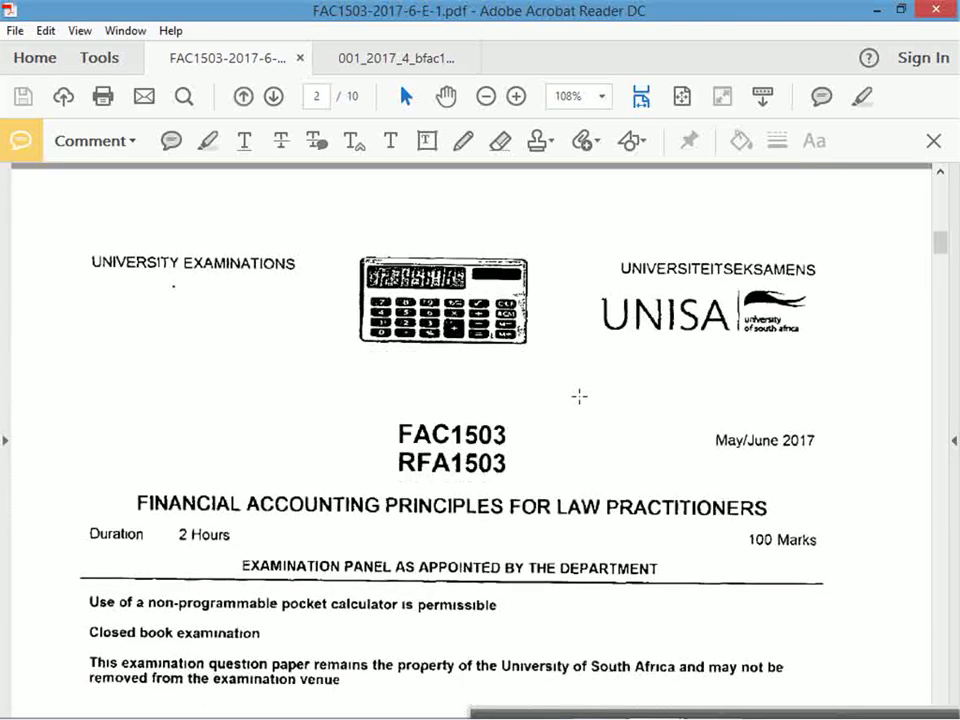
scroll(579, 396, "down", 10)
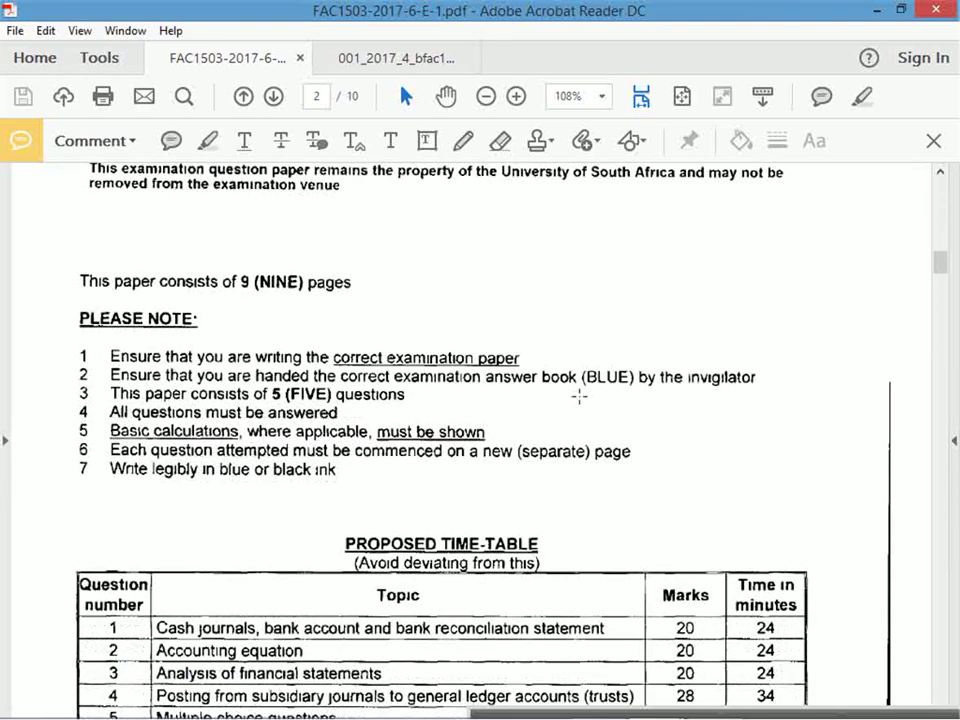
scroll(579, 396, "down", 4)
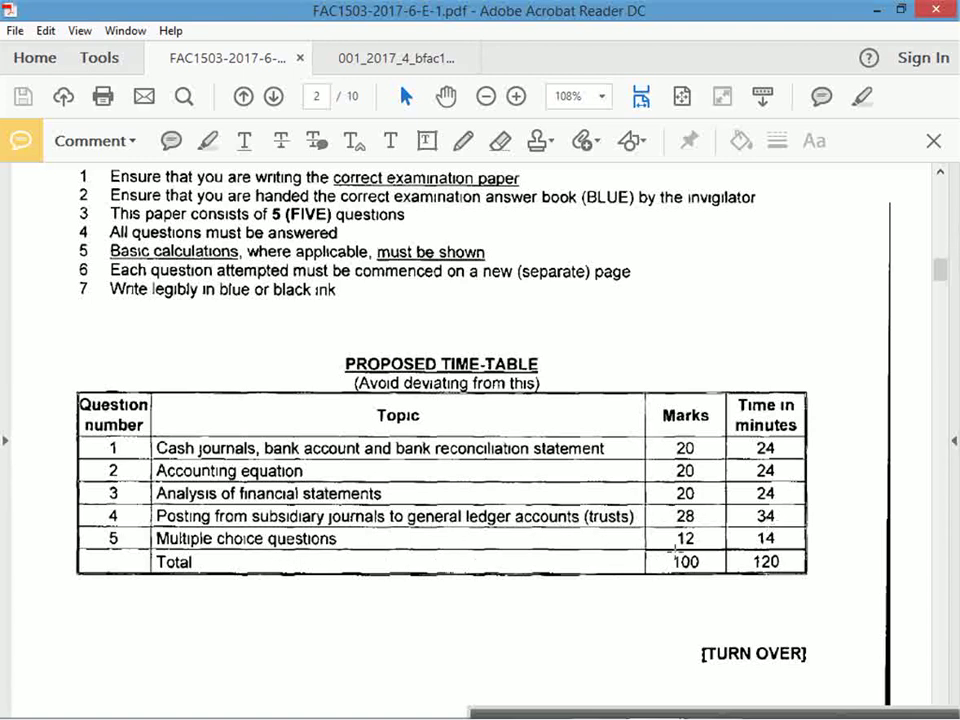
left_click(206, 138)
left_click_drag(108, 494, 390, 493)
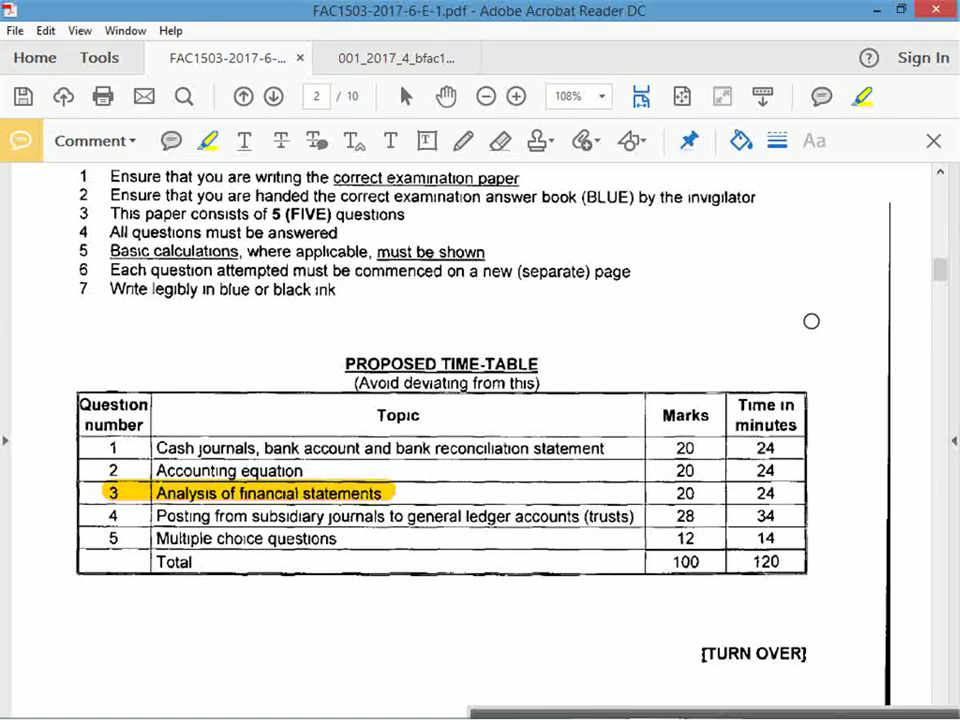
Highlight the Question 3 heading on page 5 and the word "ratios" in its required section on page 6.
left_click_drag(939, 268, 930, 405)
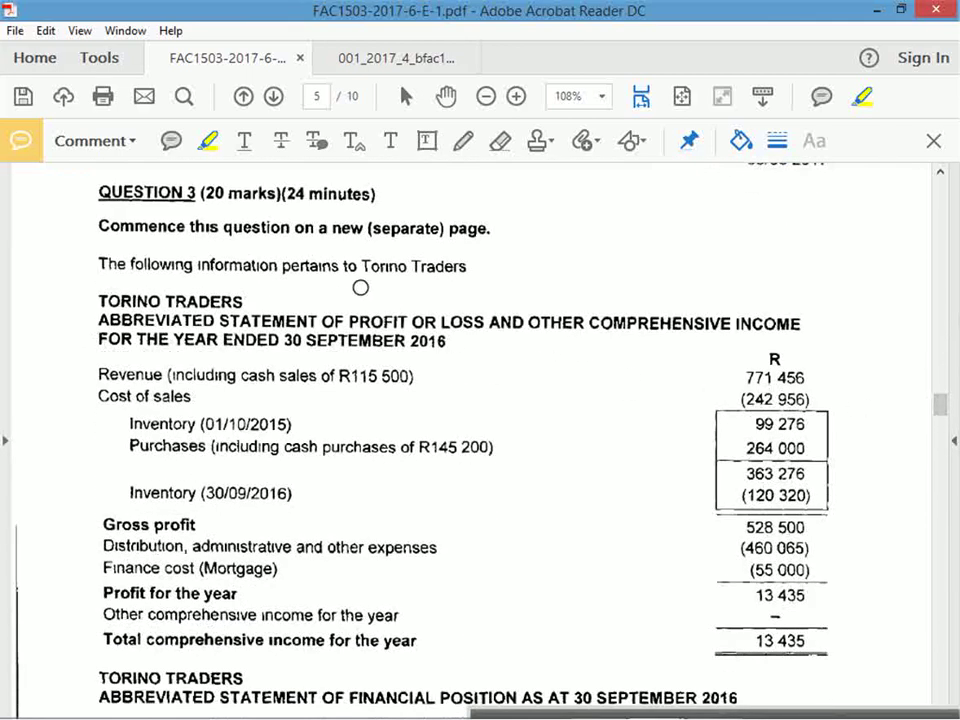
left_click_drag(98, 192, 366, 194)
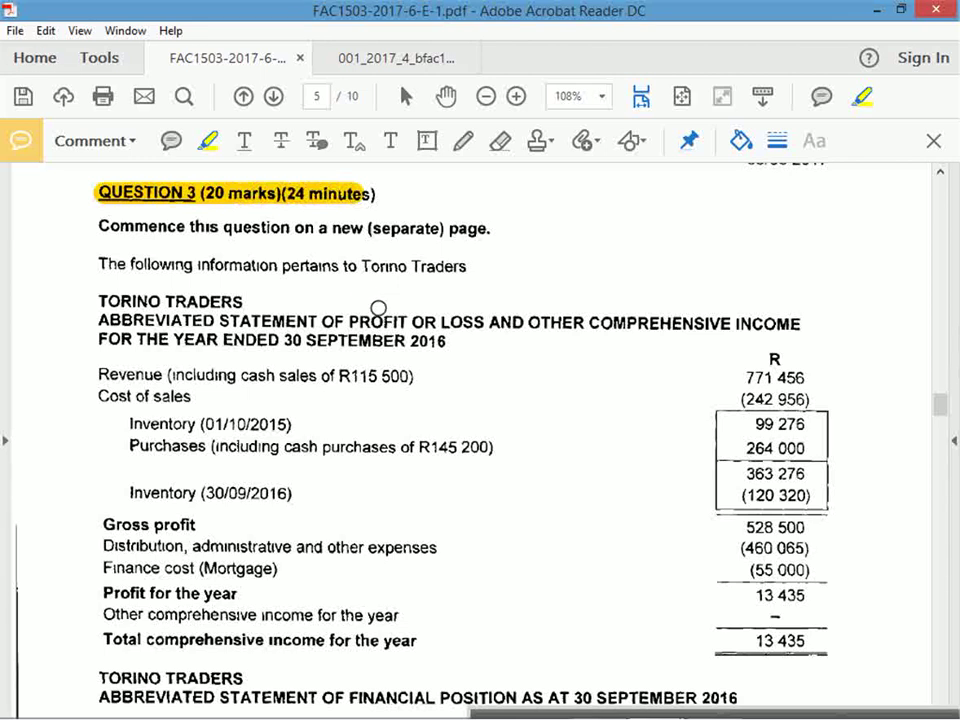
scroll(351, 356, "down", 3)
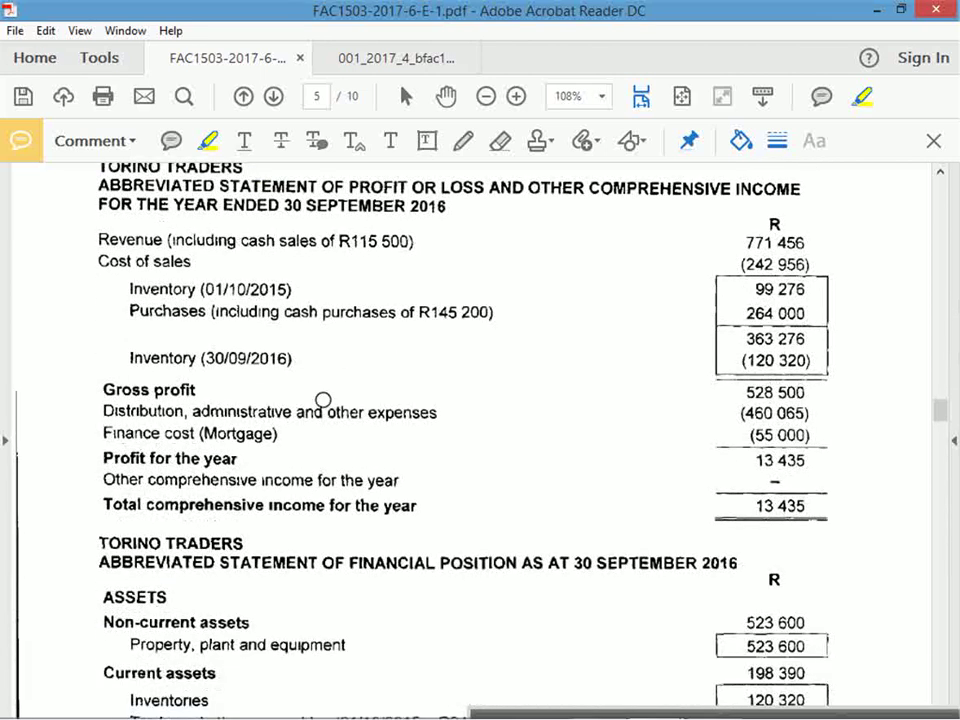
scroll(491, 390, "down", 3)
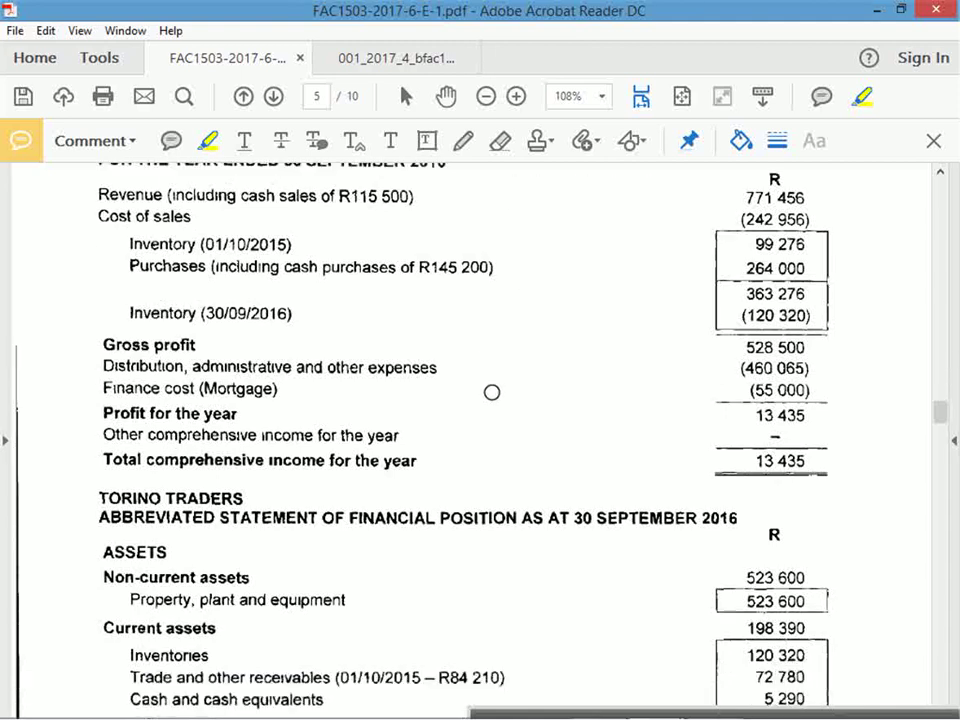
scroll(531, 424, "down", 4)
scroll(535, 431, "down", 15)
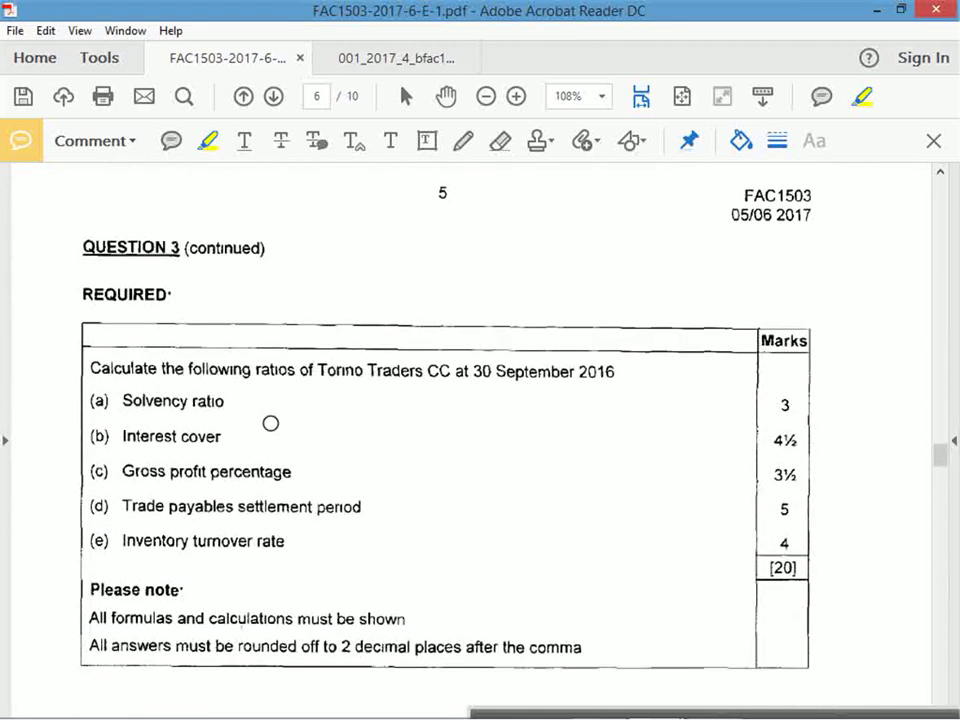
left_click_drag(256, 370, 308, 370)
scroll(345, 407, "down", 3)
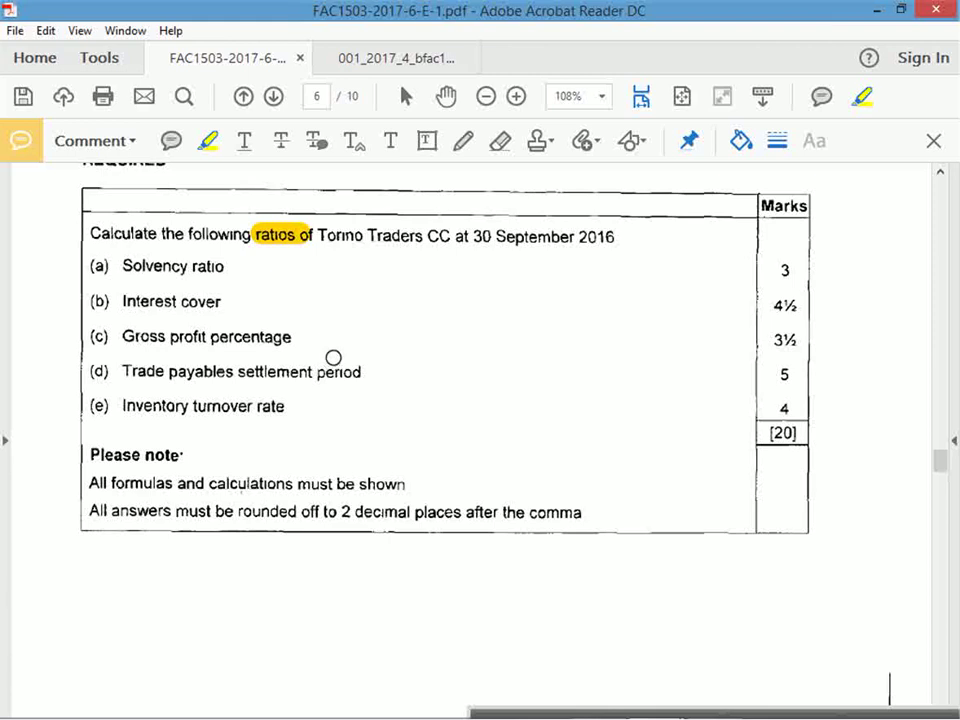
scroll(333, 364, "up", 2)
Switch to the Excel workings workbook and enter "QUESTION 3" in cell A5 as a bold, underlined heading.
key("alt+Tab")
key("alt+Tab")
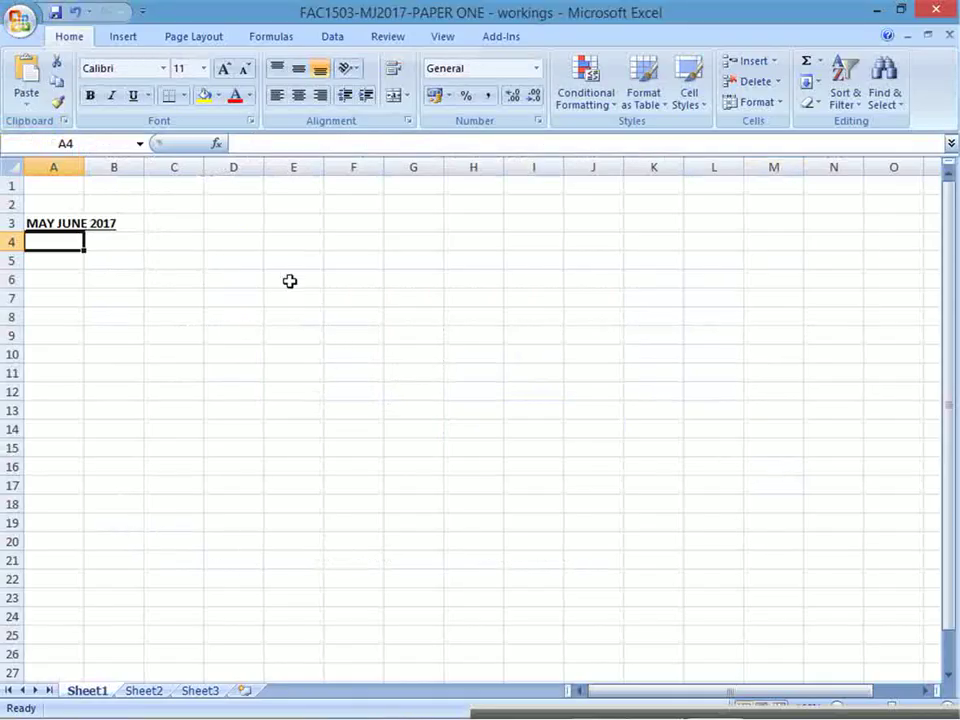
left_click(58, 263)
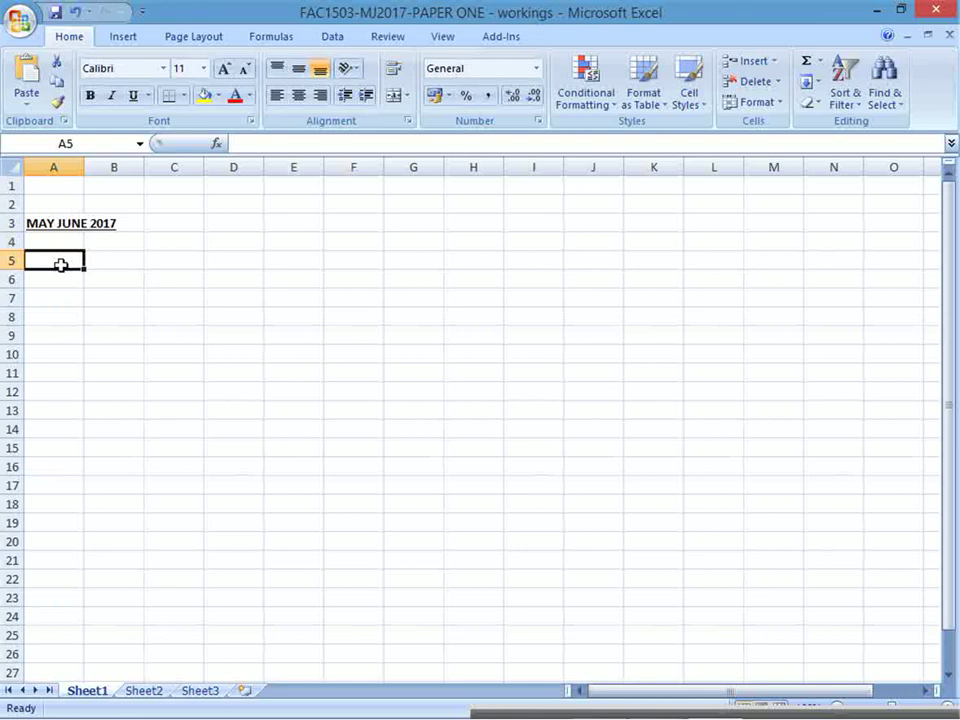
type("QUESTION")
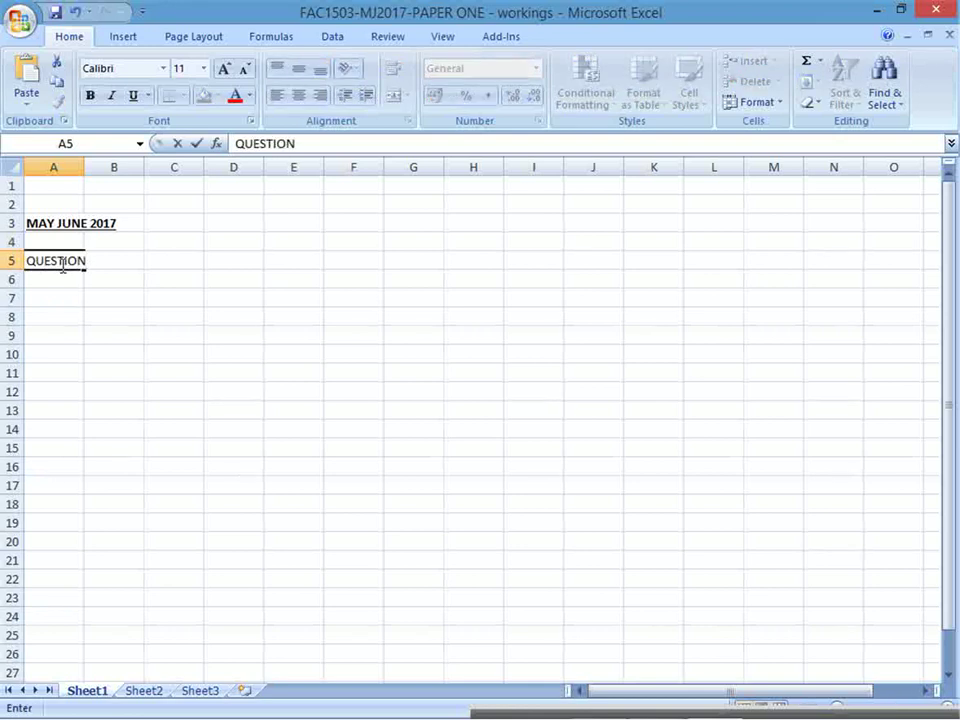
type(" 3")
key("Return")
left_click(62, 265)
key("ctrl+b")
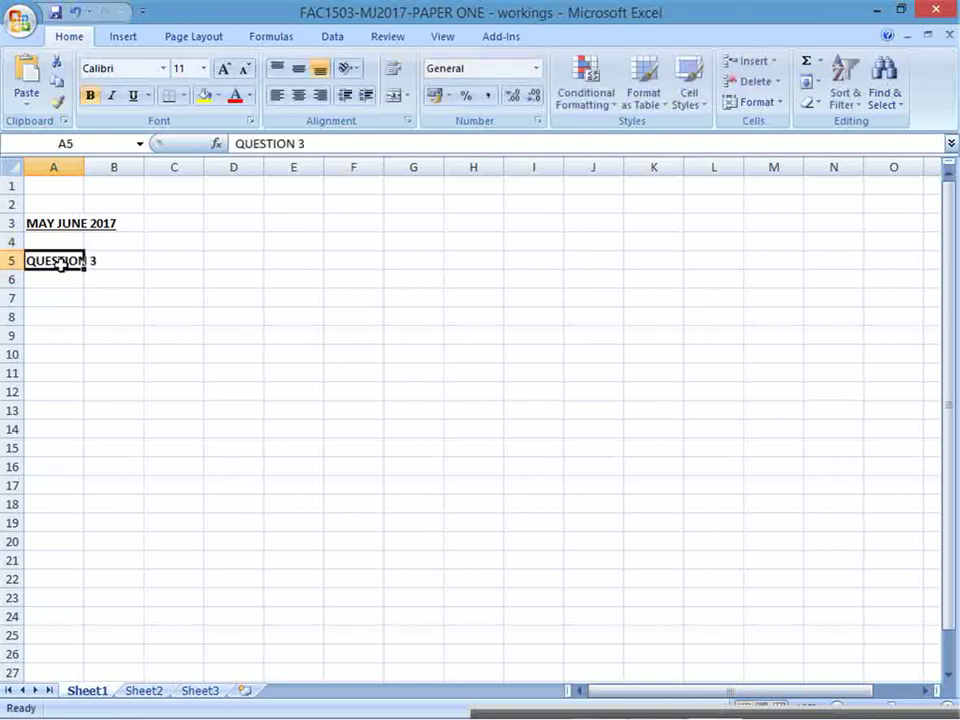
key("ctrl+u")
Enter the part label "a)" in cell A7, two rows below the Question 3 heading.
key("Return")
key("Return")
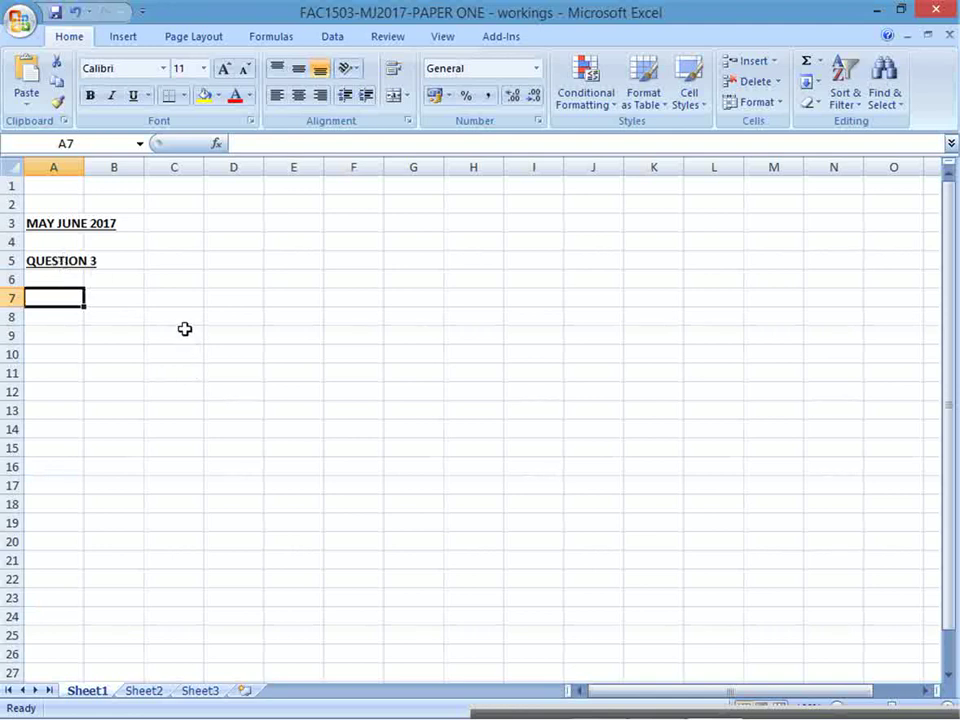
type("a)")
key("Return")
Switch to the study guide PDF in Acrobat Reader and find the ratio formula summary on page 271.
key("alt+Tab")
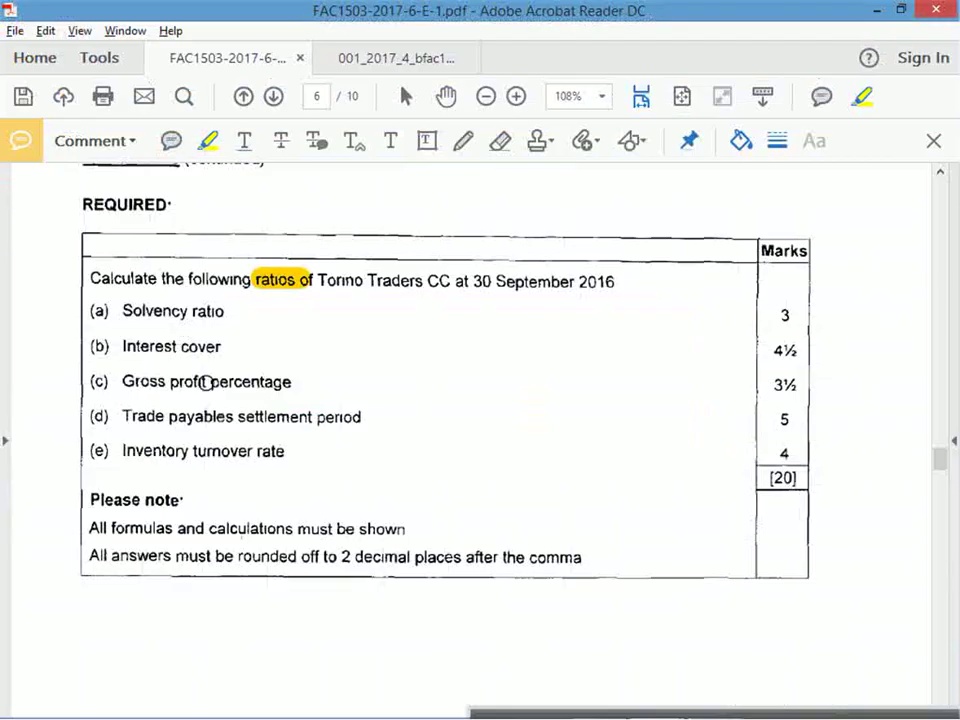
left_click(369, 58)
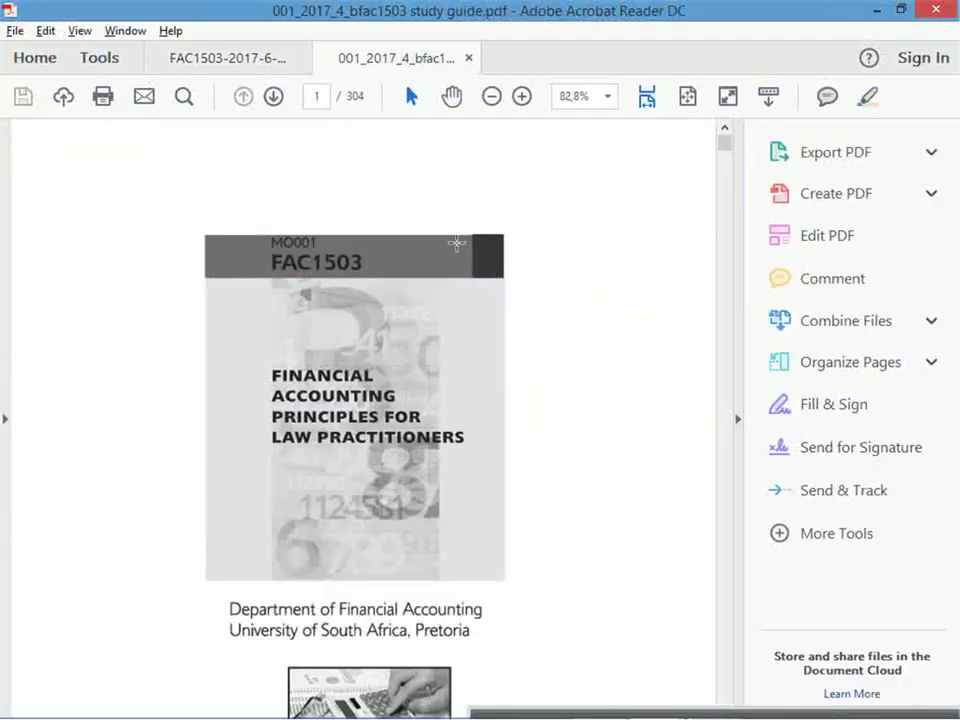
left_click(305, 97)
type("298")
key("Return")
type("275")
key("Return")
scroll(465, 421, "up", 2)
scroll(465, 423, "up", 3)
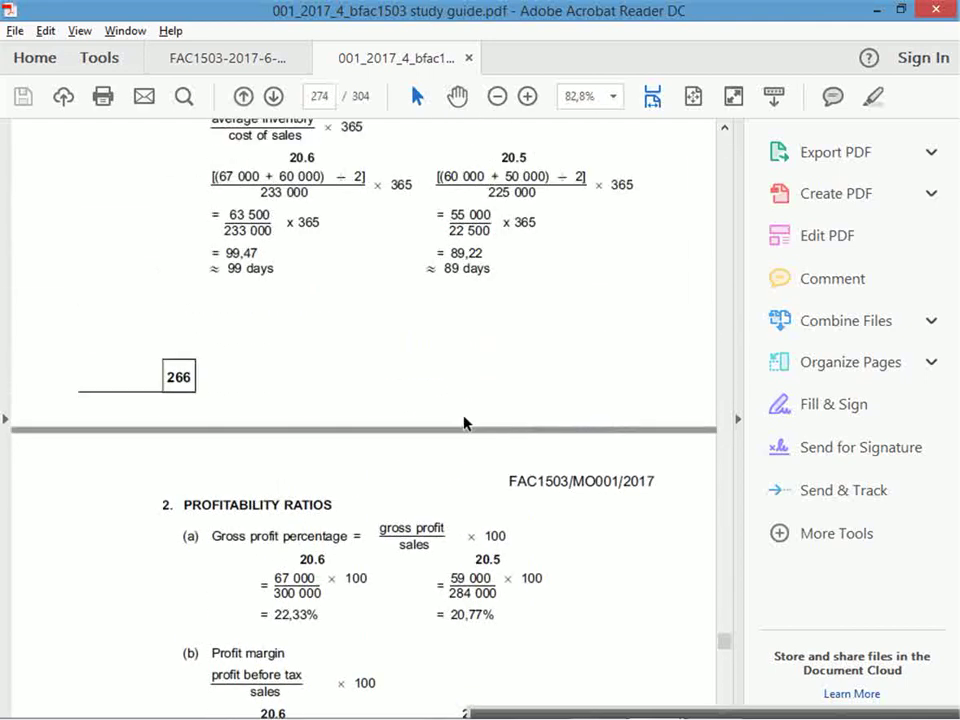
left_click(737, 210)
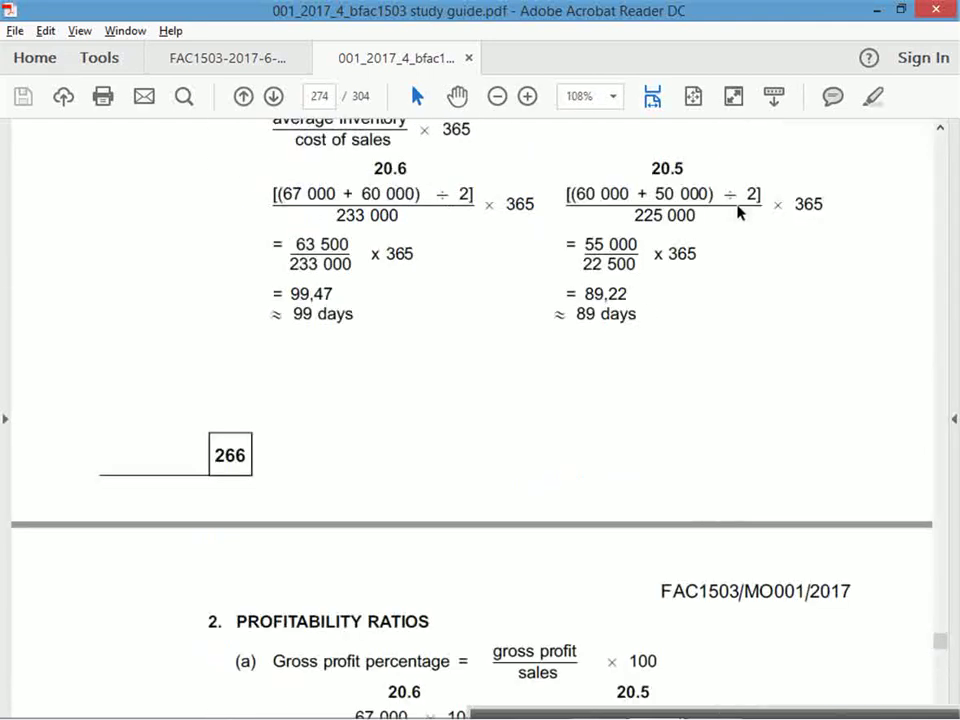
scroll(943, 228, "up", 20)
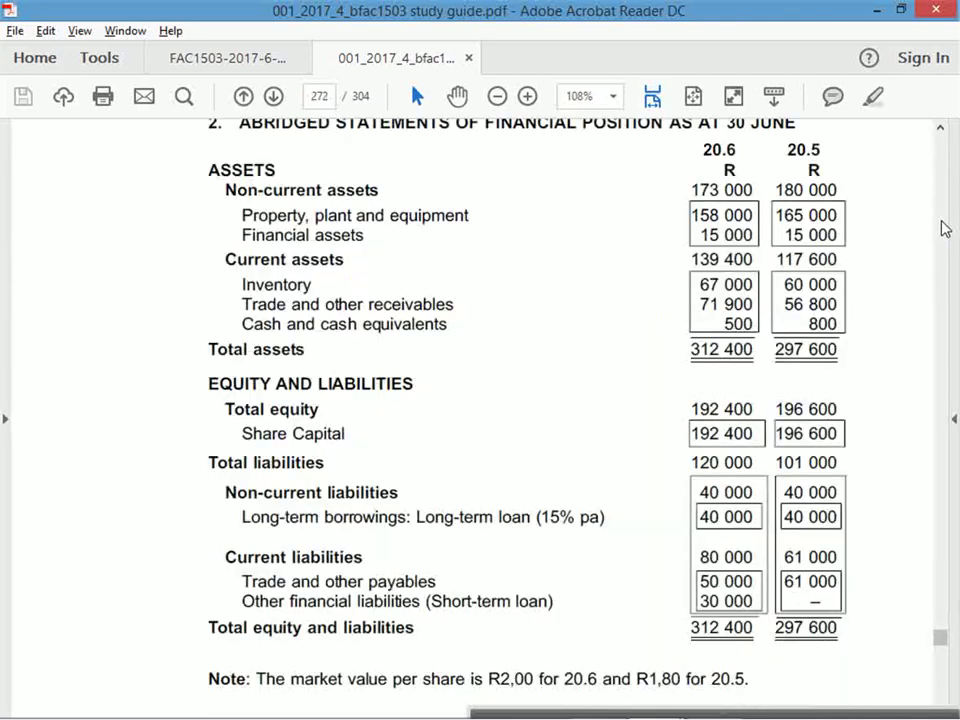
scroll(945, 228, "up", 8)
scroll(779, 346, "down", 3)
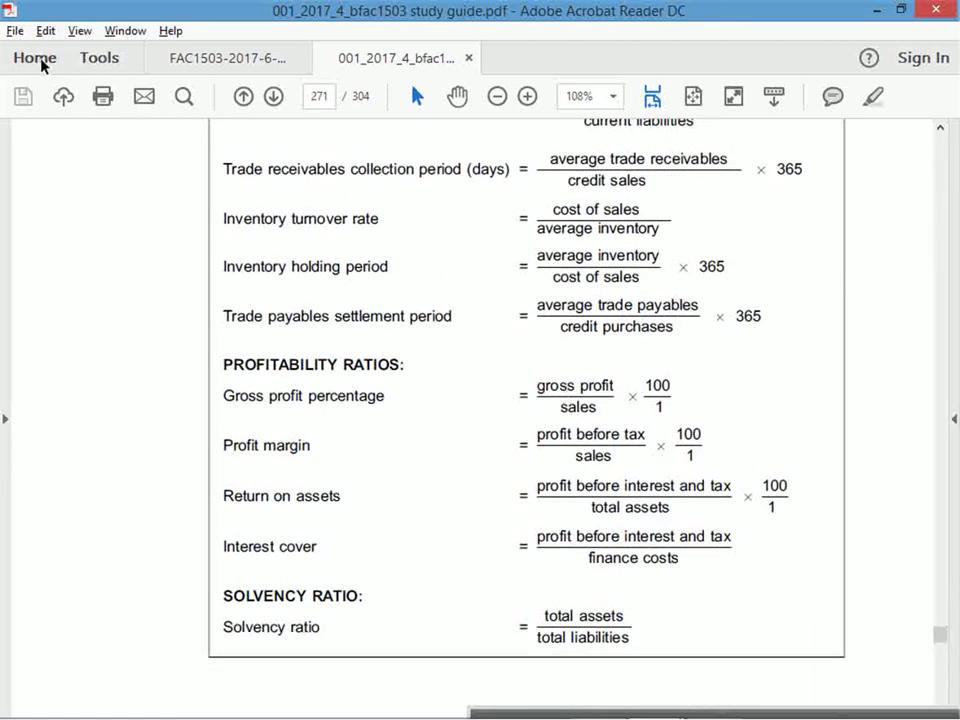
left_click(43, 59)
left_click(48, 32)
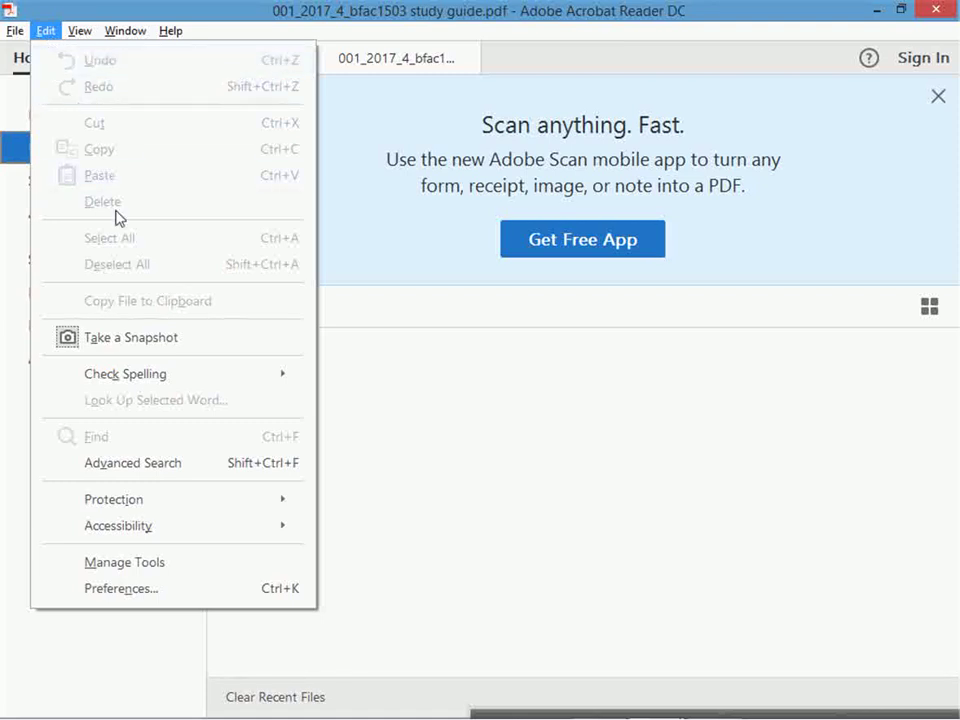
left_click(148, 338)
left_click(363, 60)
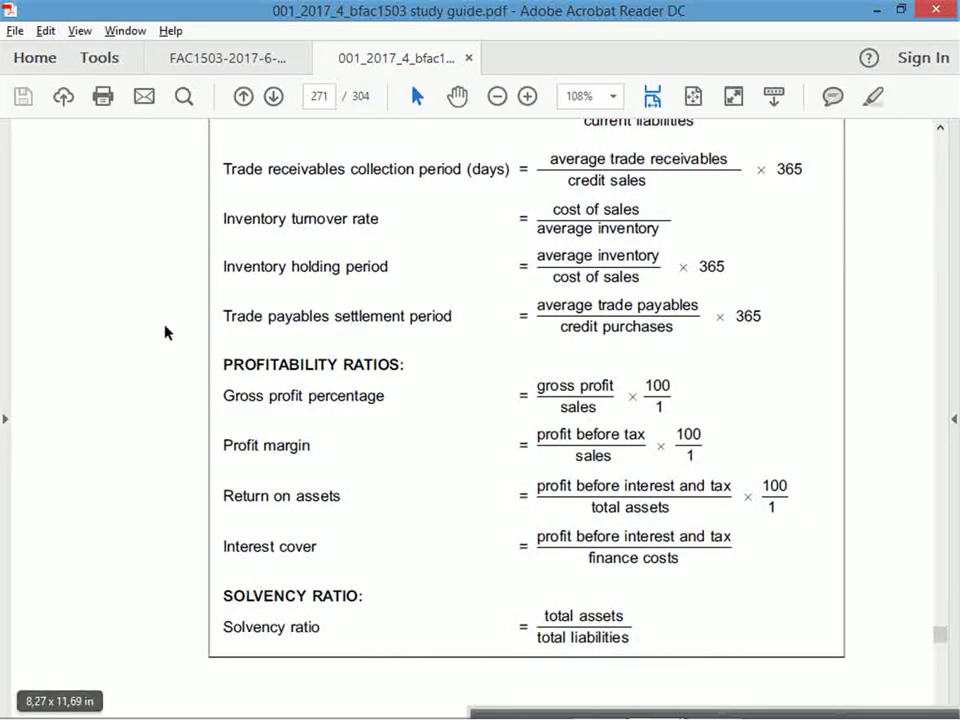
Take a snapshot of the solvency ratio formula line in the study guide's ratio summary.
left_click(45, 31)
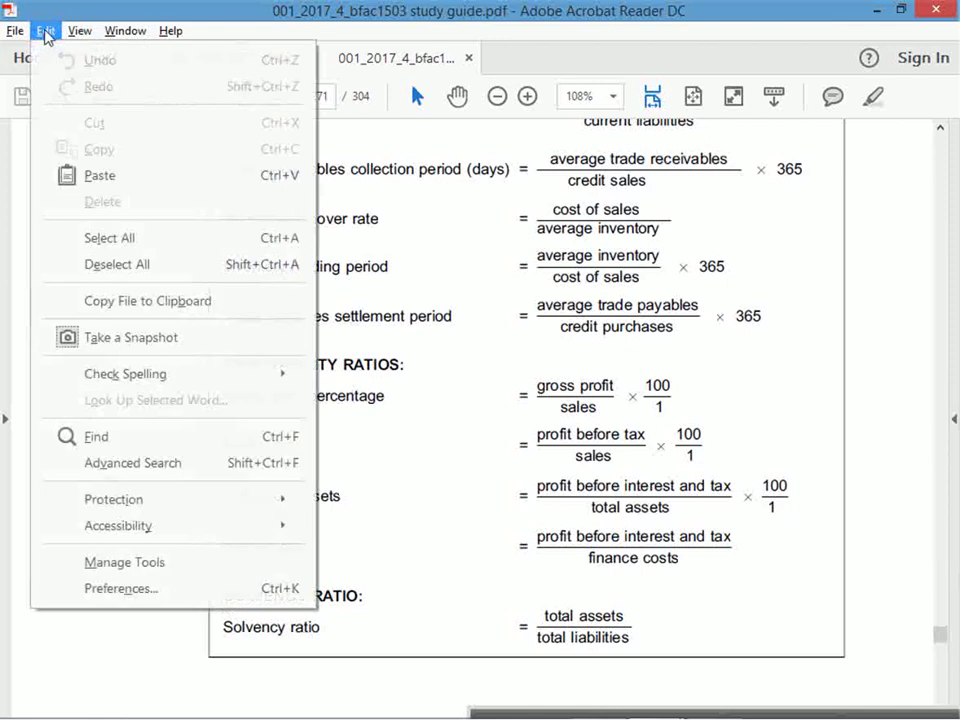
left_click(133, 338)
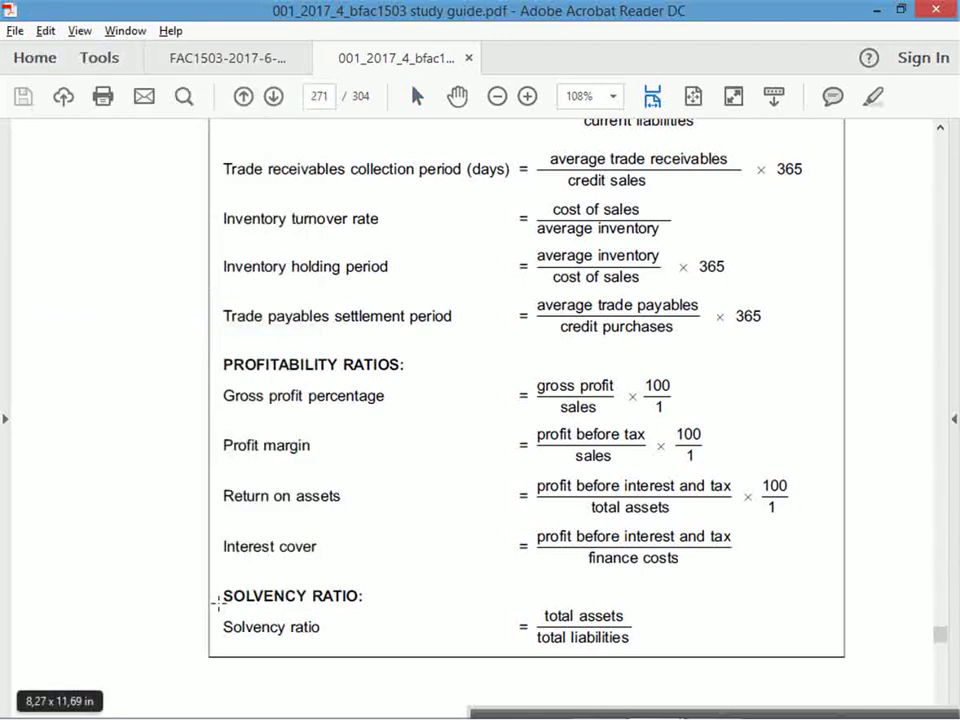
left_click_drag(218, 602, 651, 655)
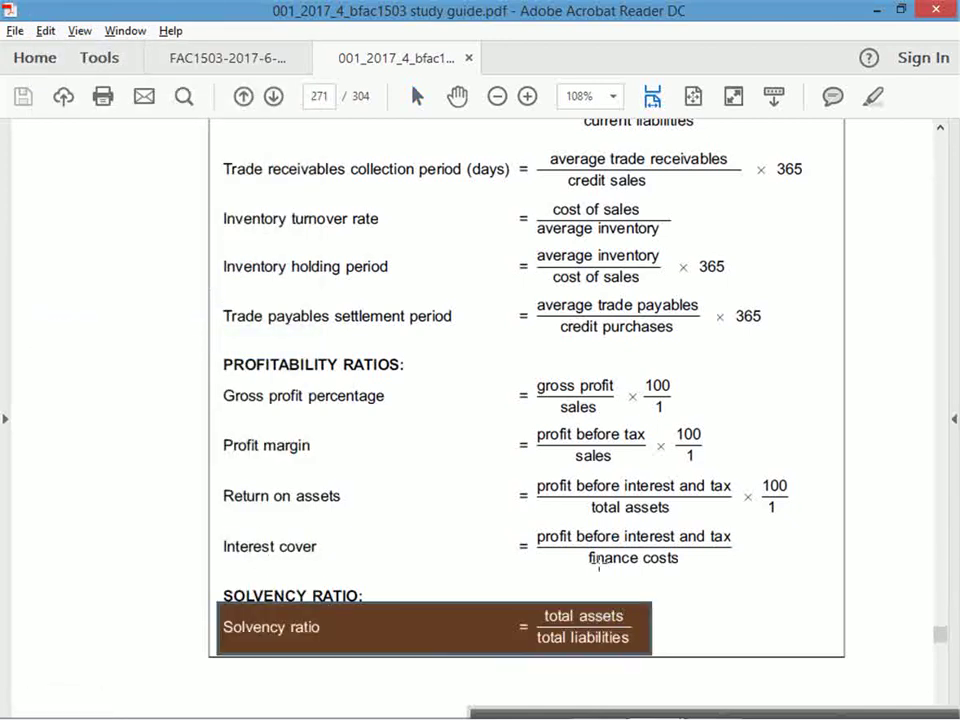
left_click(681, 414)
Switch to the Excel workings and paste the solvency ratio formula image at B7, nudging it slightly away from the "a)" label.
key("alt+Tab")
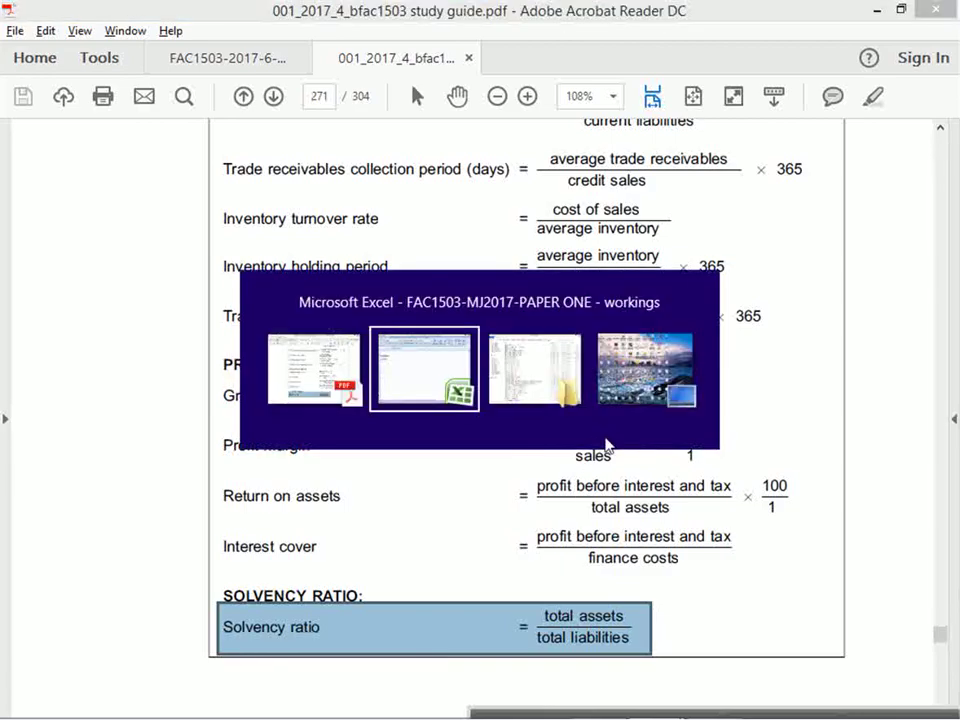
left_click(122, 293)
key("ctrl+v")
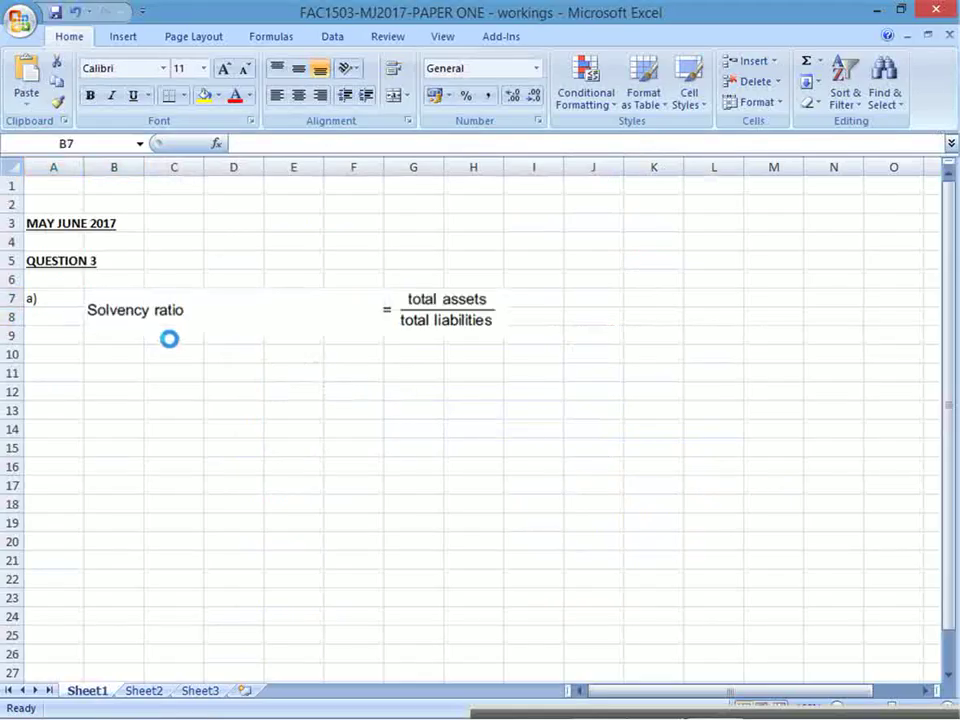
left_click_drag(236, 326, 250, 326)
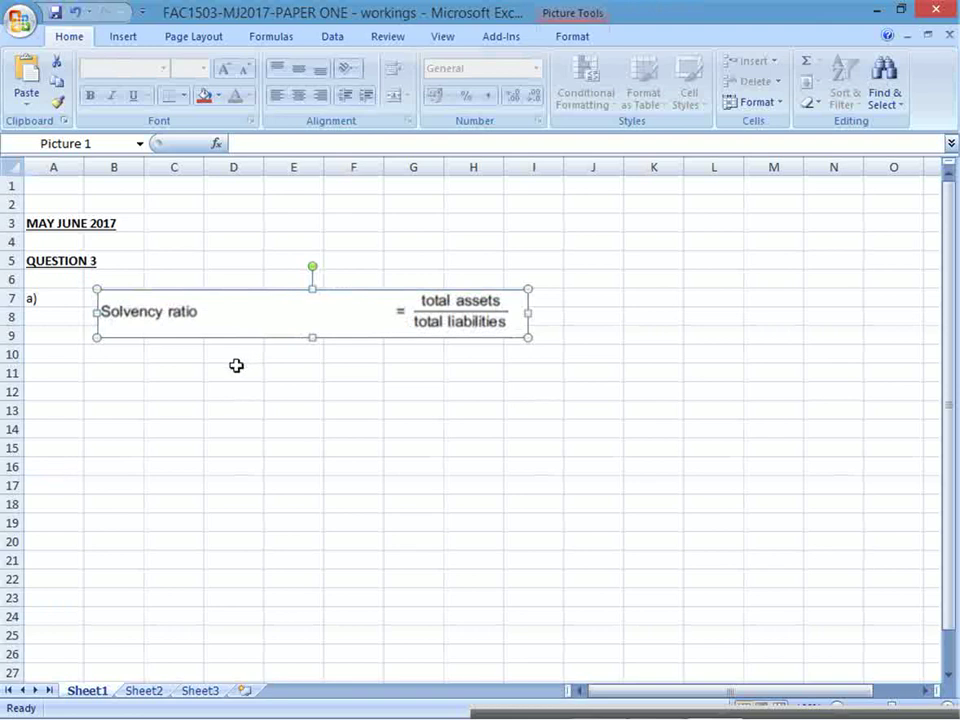
Enter the part label "b)" in cell A17 below the solvency ratio section.
left_click(62, 480)
type("b)")
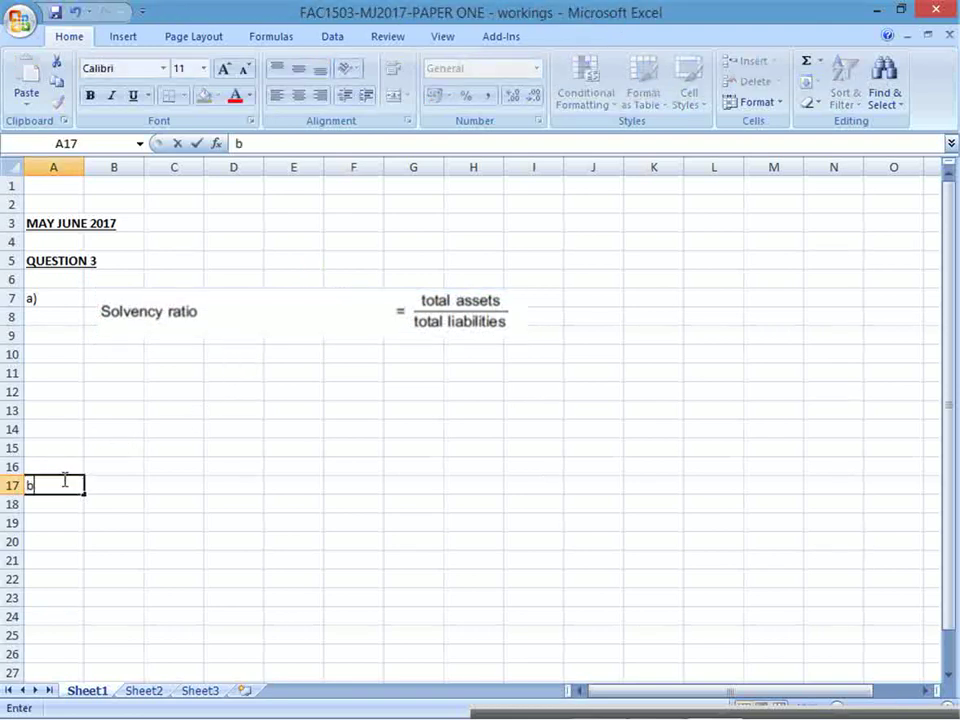
key("Return")
Switch to Acrobat Reader, check part (b) in the exam paper, and take a snapshot of the study guide's interest cover formula.
key("alt+Tab")
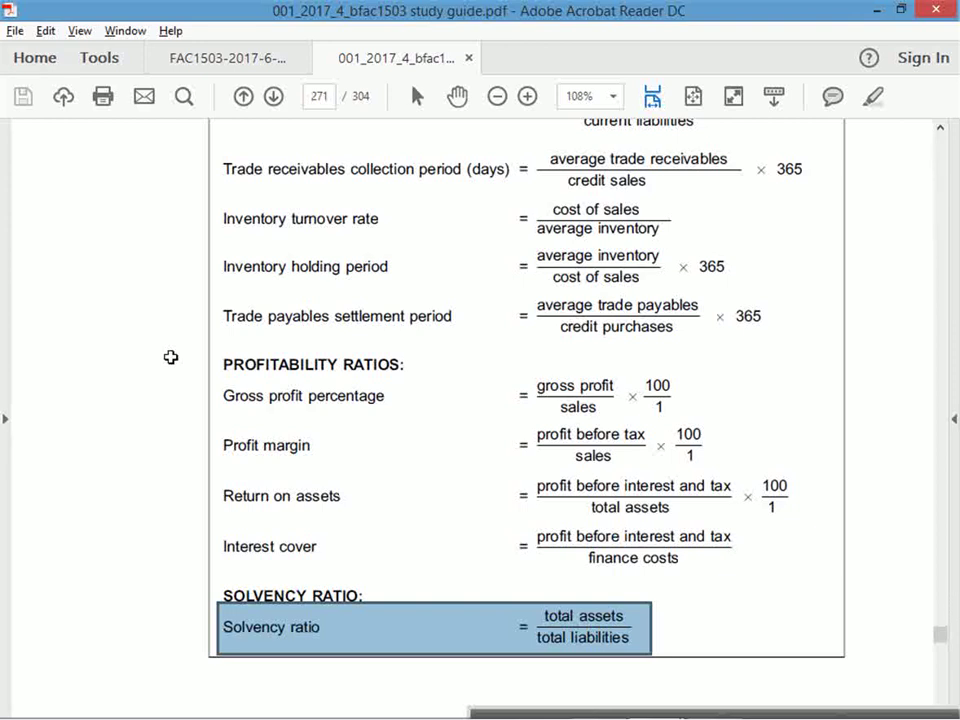
left_click(175, 60)
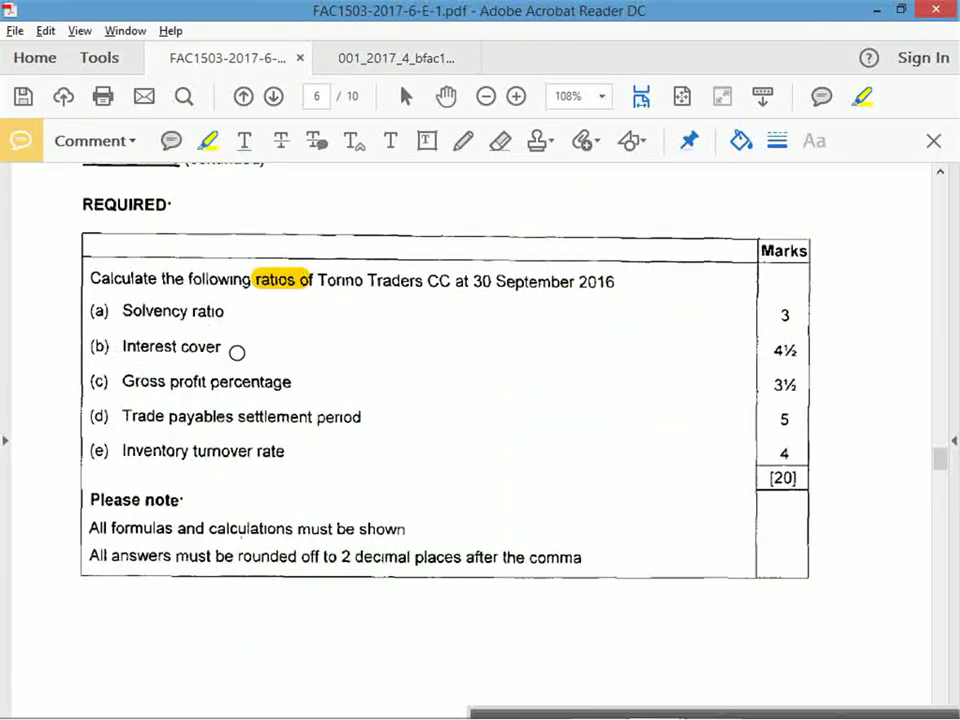
left_click(378, 57)
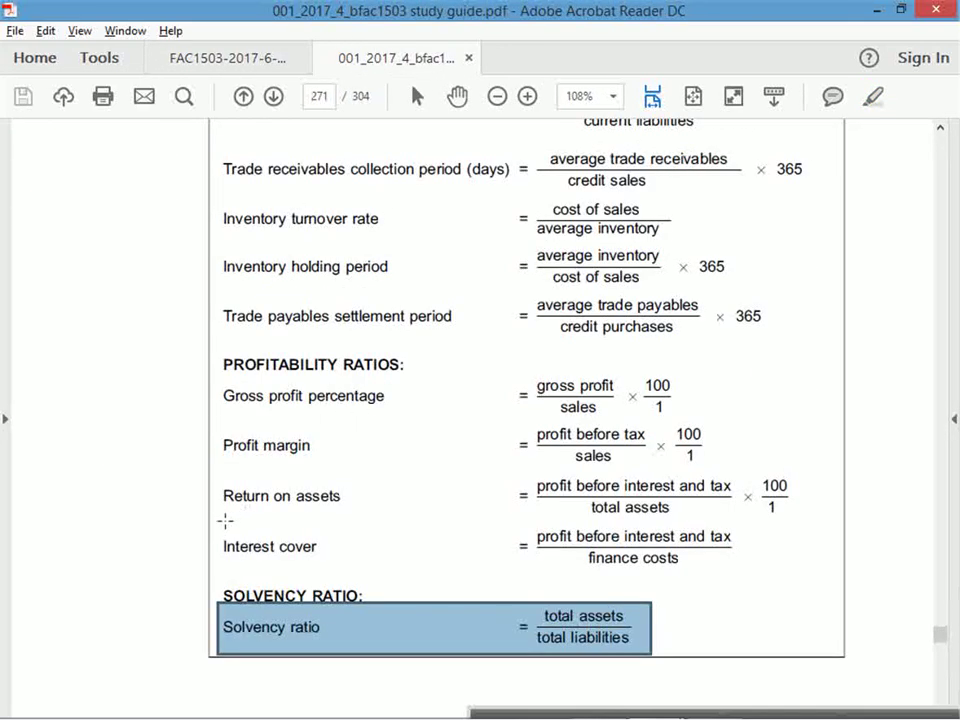
left_click_drag(219, 520, 752, 572)
left_click(677, 414)
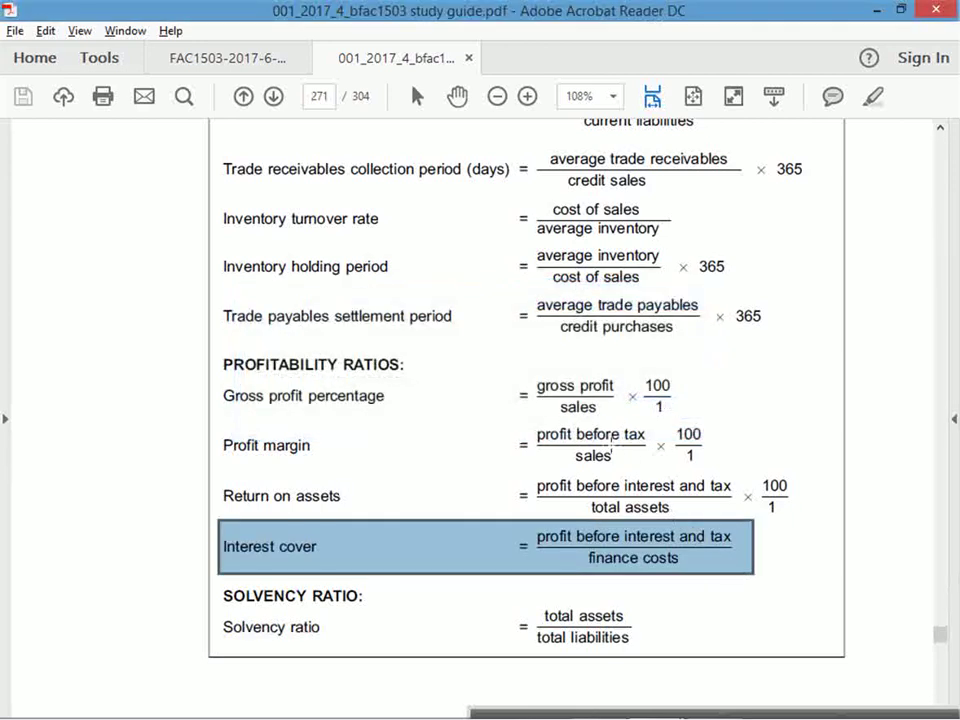
Switch to the Excel workings and paste the interest cover formula image at B17, nudging it beside the "b)" label.
key("alt+Tab")
left_click(132, 486)
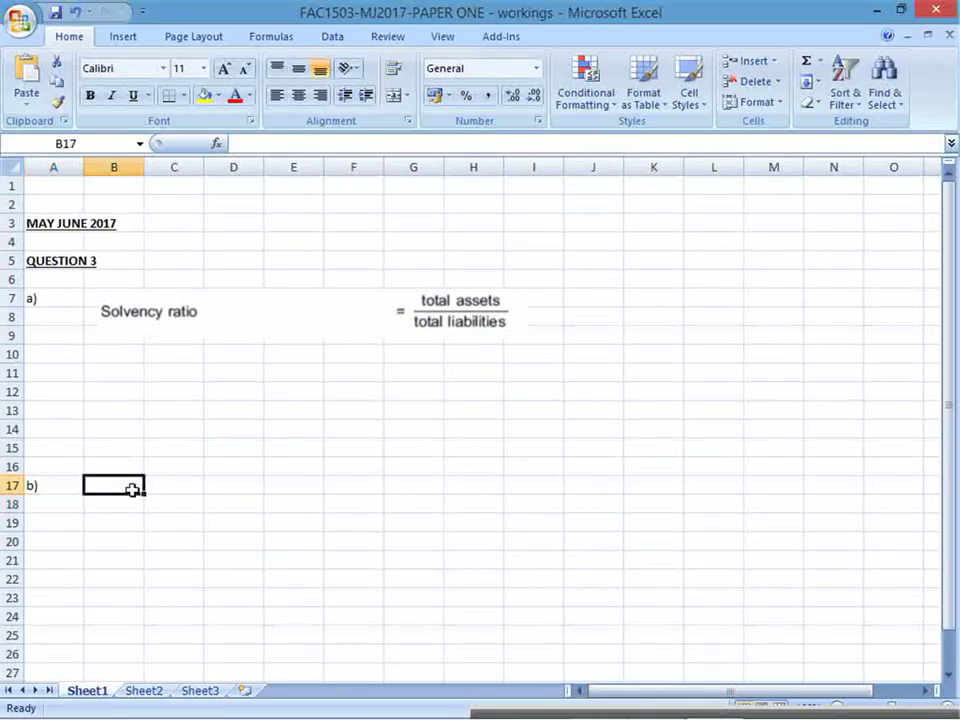
key("ctrl+v")
left_click_drag(272, 521, 298, 508)
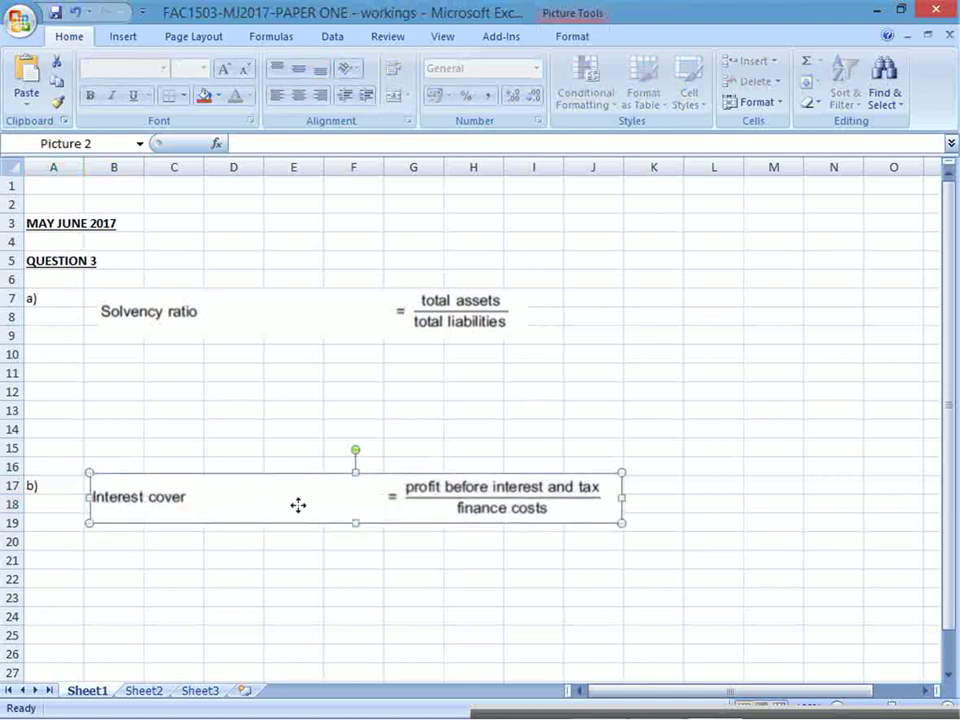
left_click(200, 542)
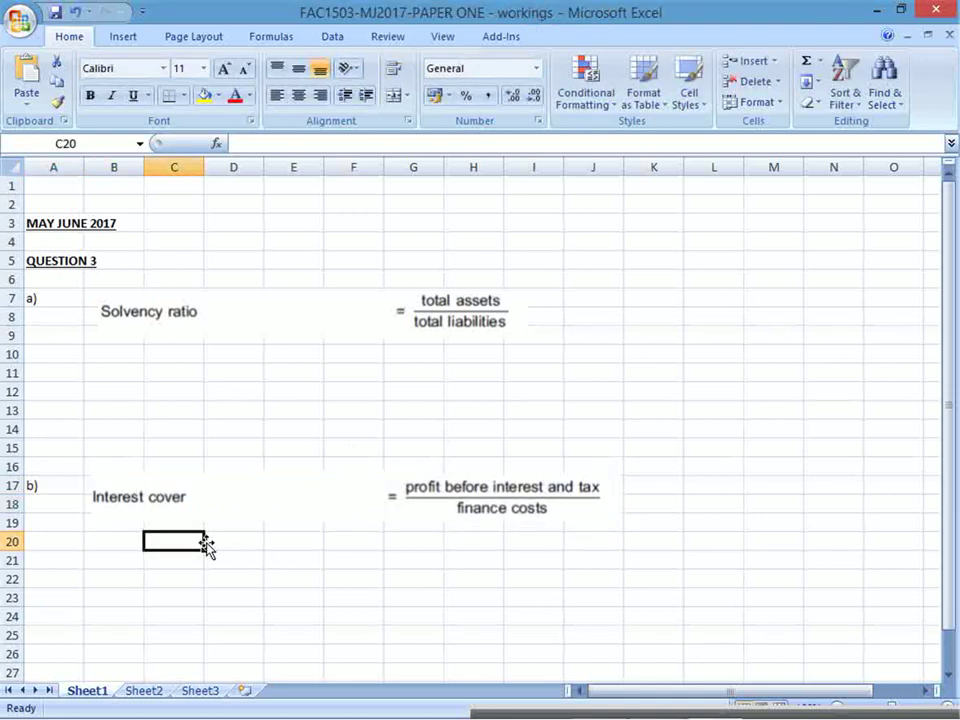
Enter the part label "c)" in cell A25 below the interest cover section.
left_click(77, 632)
type("c")
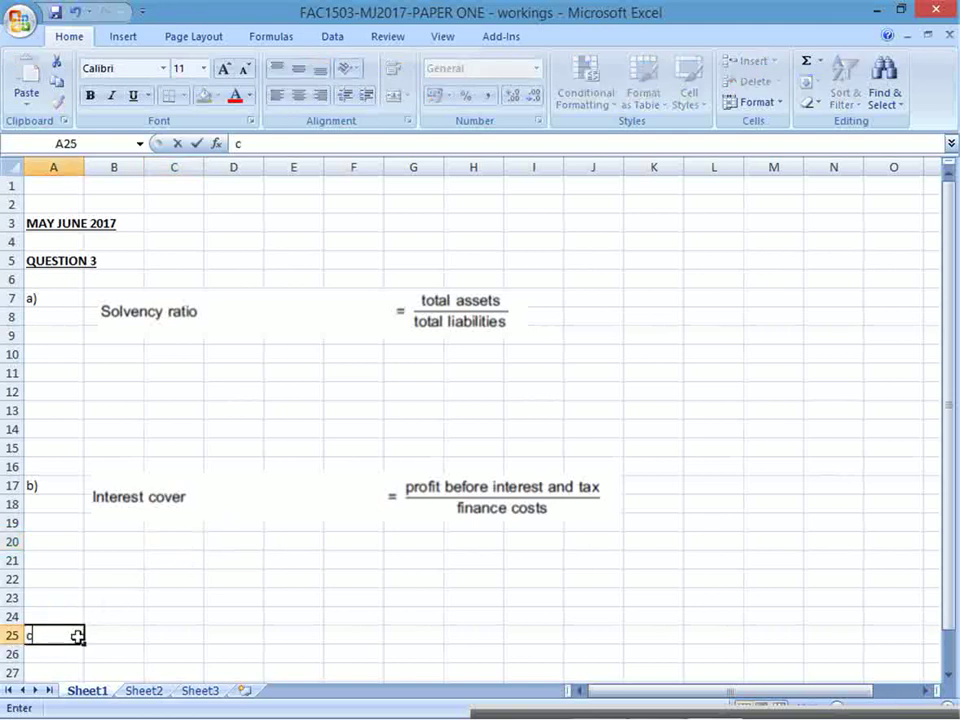
type(")")
key("Return")
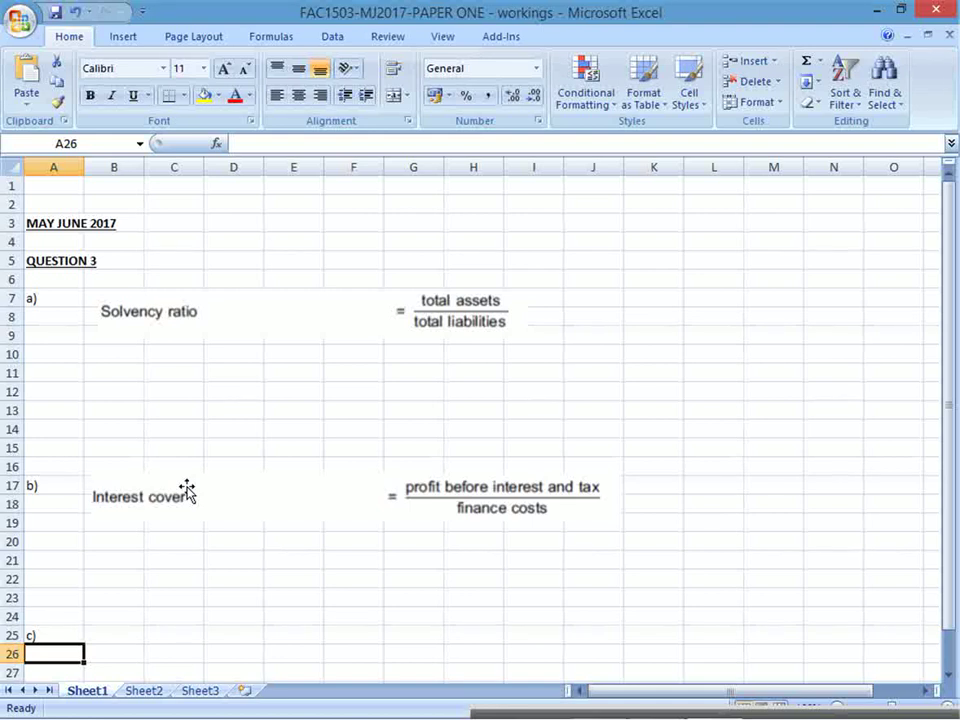
Switch to Acrobat Reader, check part (c) in the exam paper, and take a snapshot of the study guide's gross profit percentage formula.
key("alt+Tab")
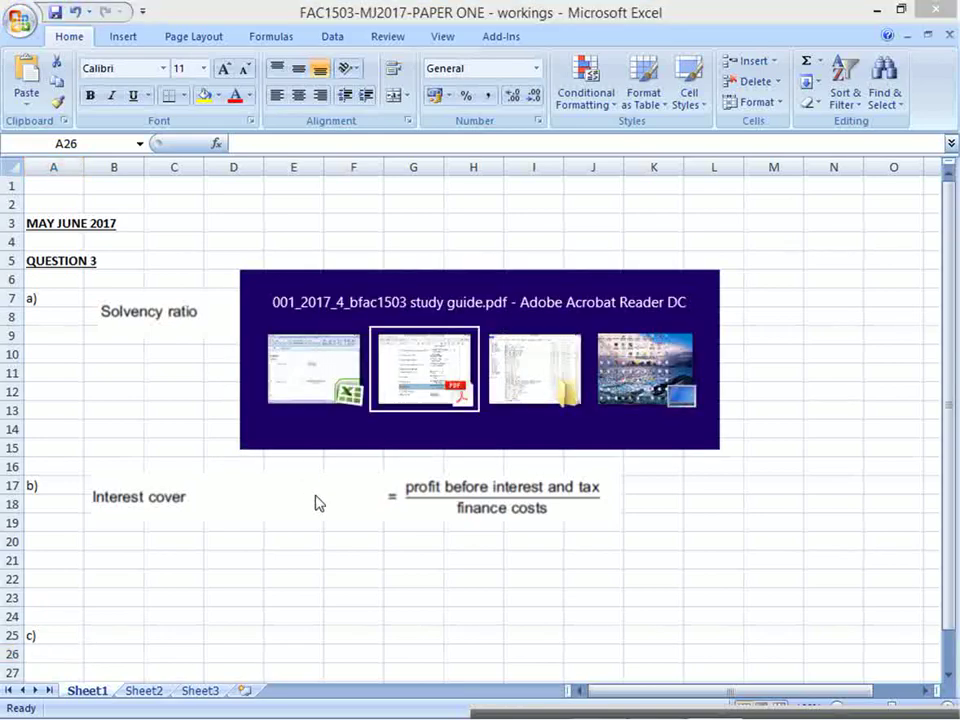
key("alt+Tab")
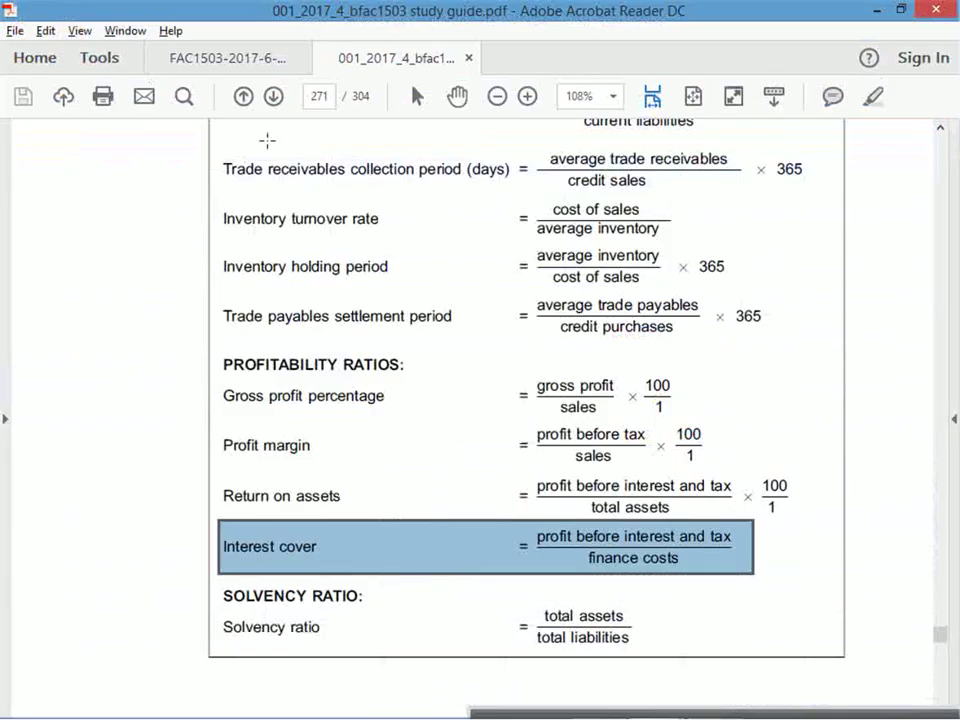
key("ctrl+Tab")
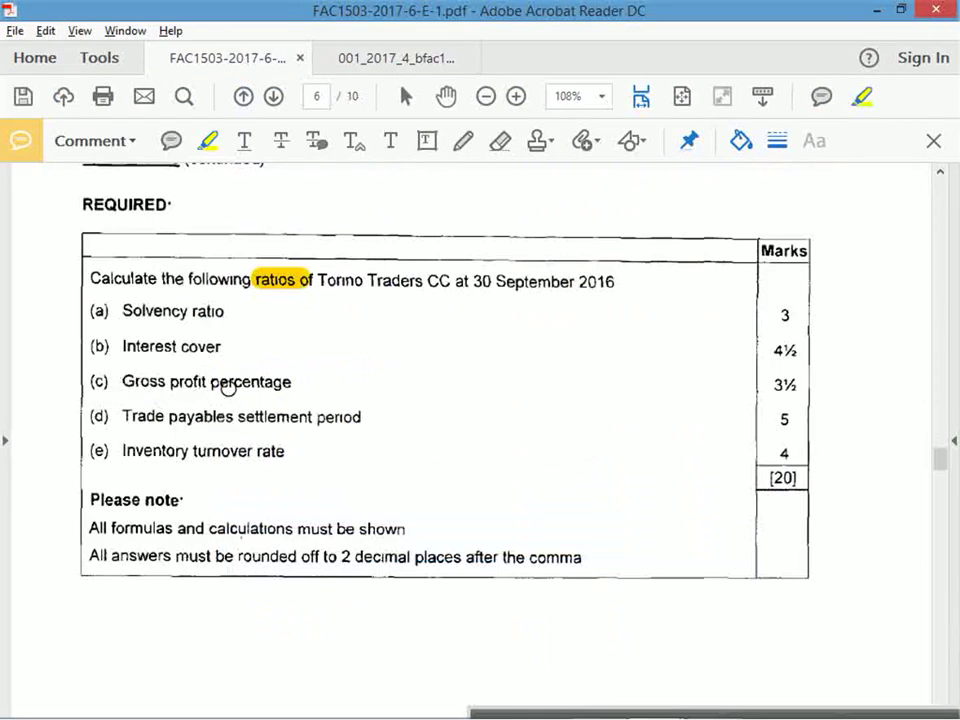
key("ctrl+Tab")
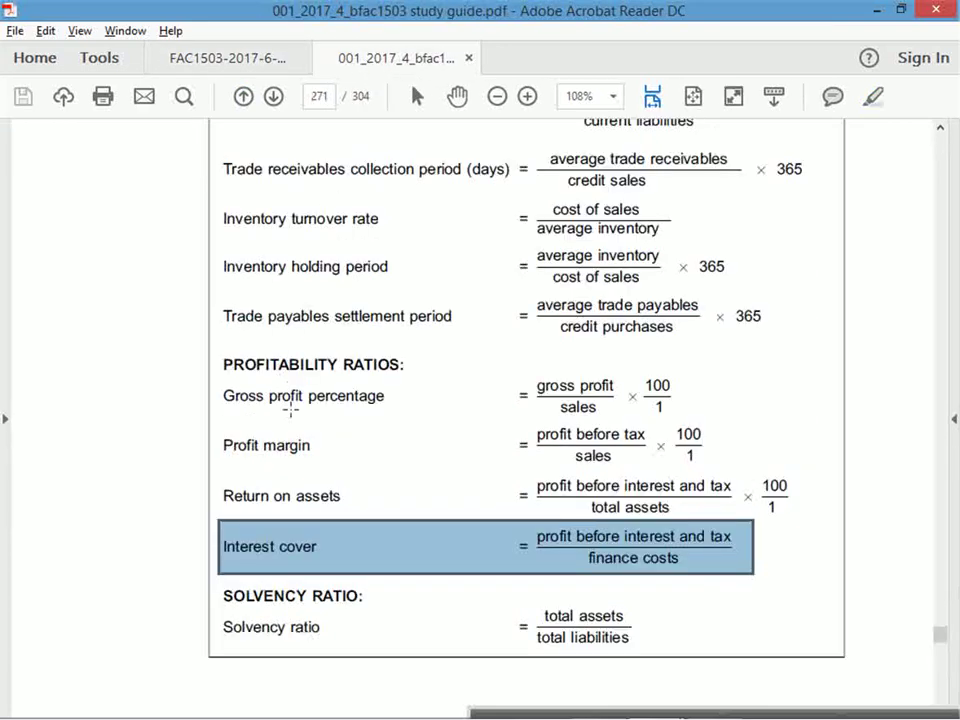
left_click_drag(214, 375, 690, 417)
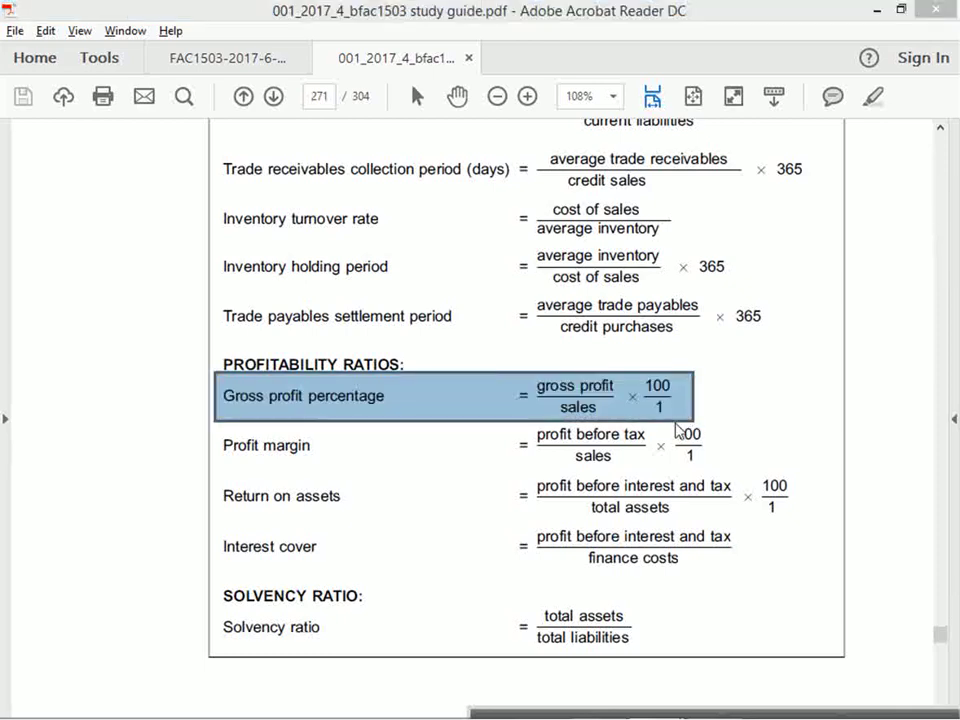
left_click(667, 406)
Switch to the Excel workings and paste the gross profit percentage formula image at B25.
key("alt+Tab")
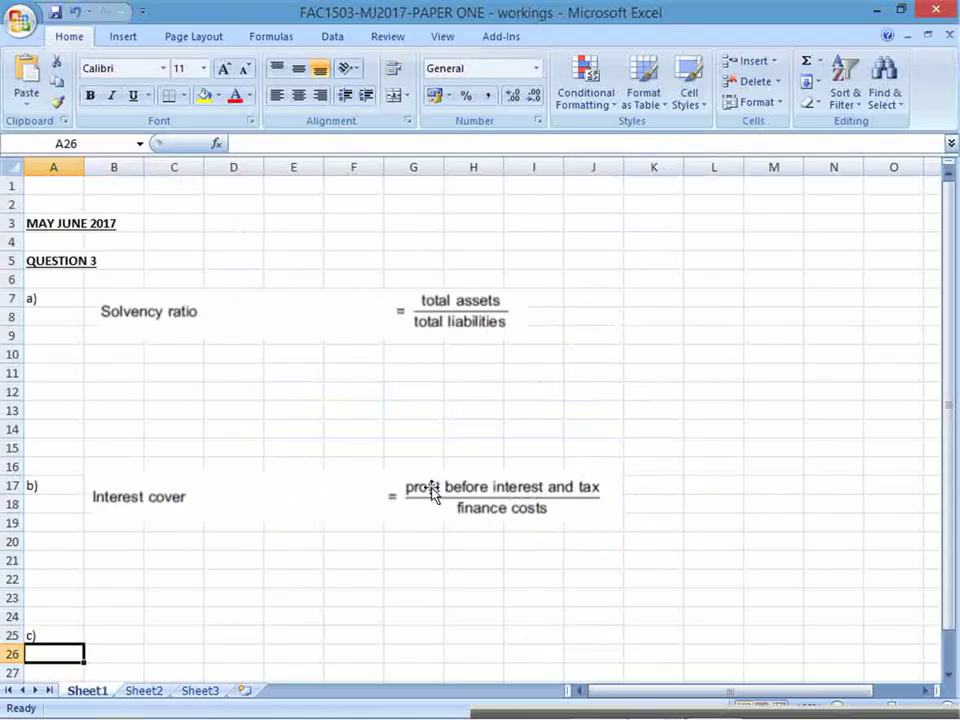
left_click(133, 633)
key("ctrl+v")
Enter the part label "d)" in cell A35 below the gross profit percentage section.
scroll(230, 605, "down", 5)
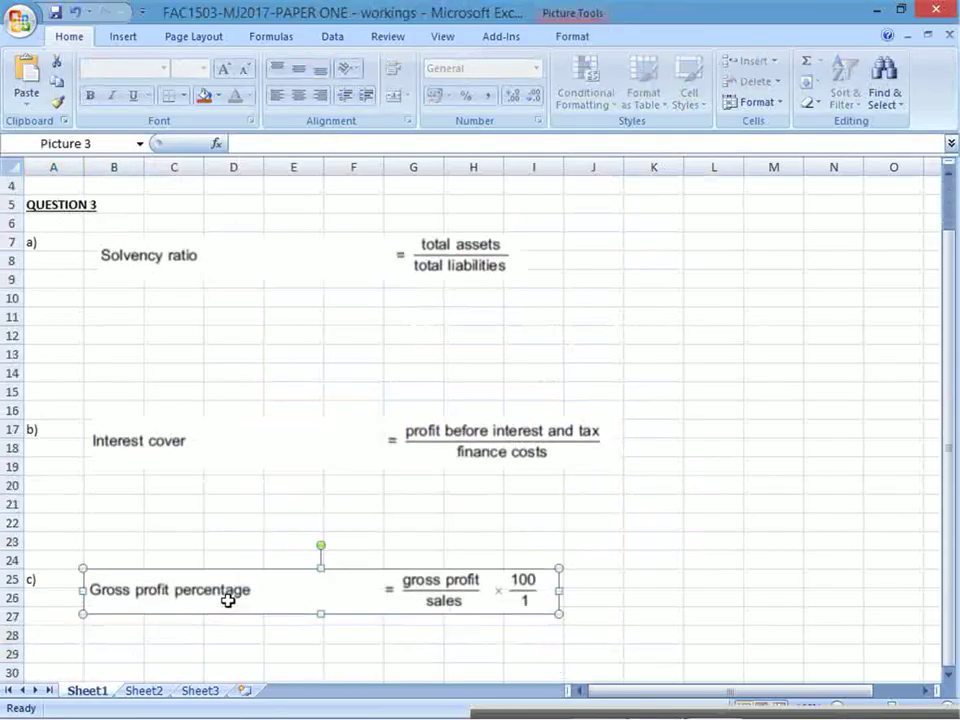
left_click(51, 535)
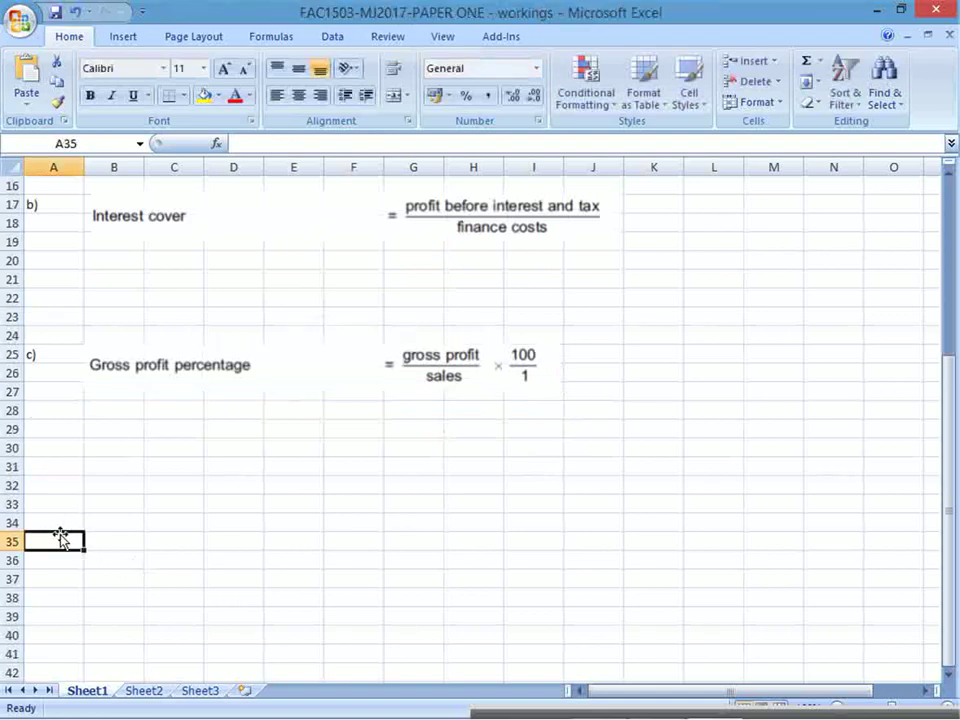
type("d)")
key("Return")
Switch to Acrobat Reader, check part (d) in the exam paper, and take a snapshot of the study guide's trade payables settlement period formula.
key("alt+Tab")
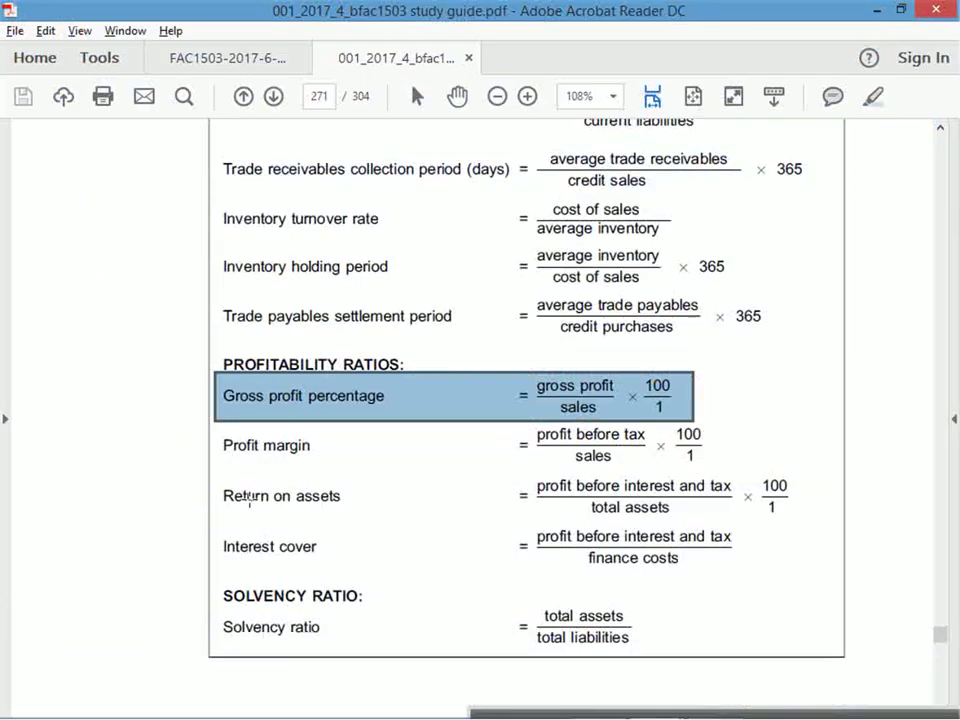
left_click(228, 57)
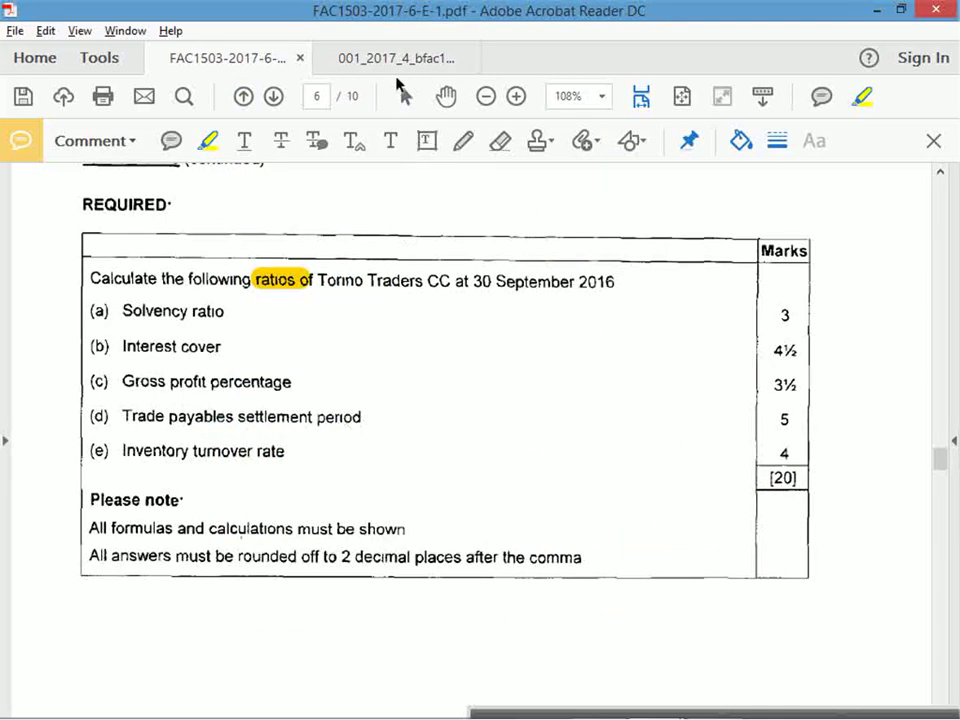
left_click(330, 58)
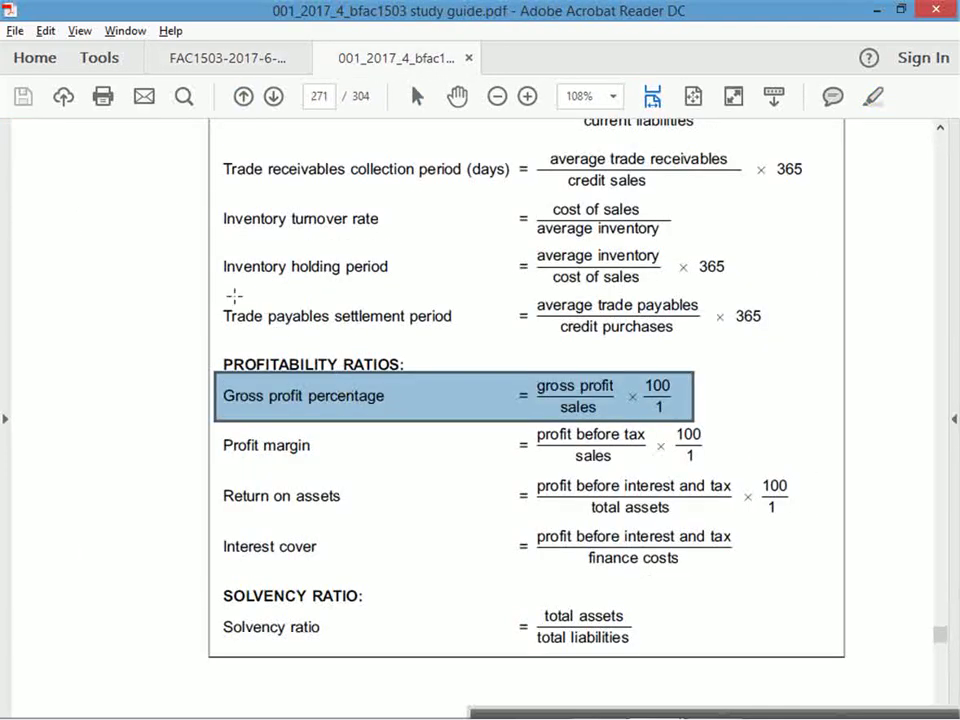
left_click_drag(216, 290, 778, 352)
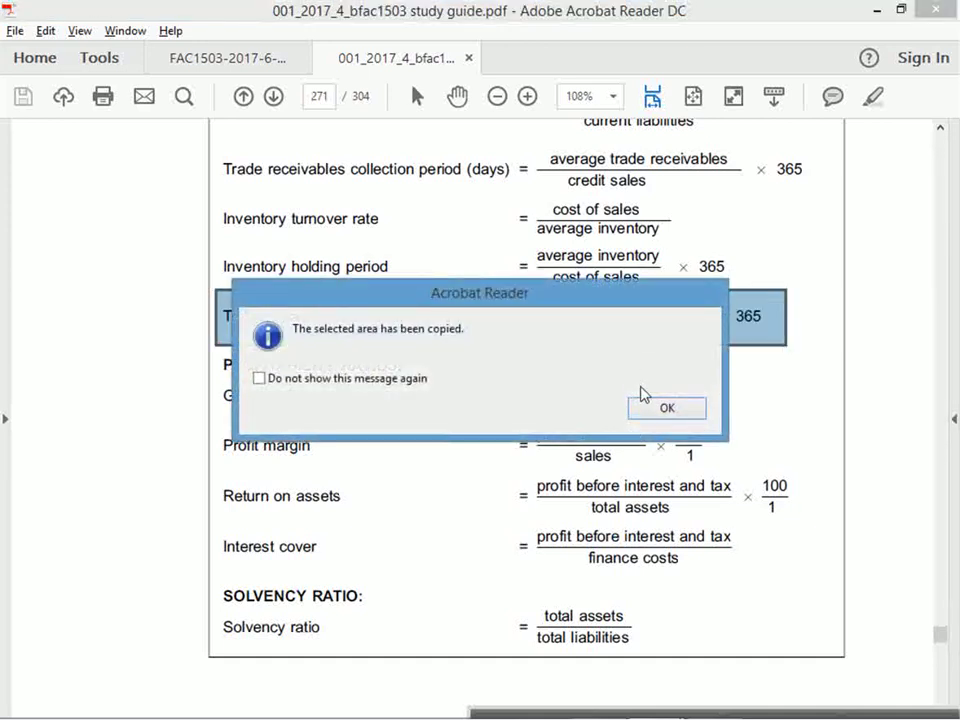
left_click(636, 405)
Switch to the Excel workings and paste the trade payables settlement period formula image at B35.
key("alt+Tab")
left_click(118, 537)
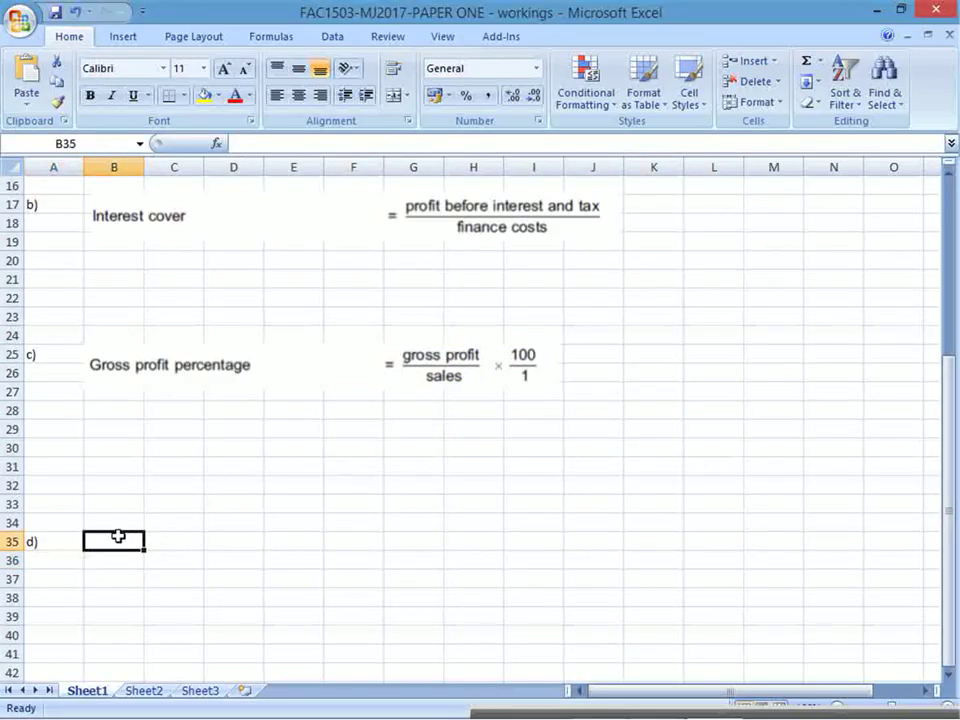
key("ctrl+v")
Enter the part label "e)" in cell A45 below the trade payables settlement period section.
left_click(64, 634)
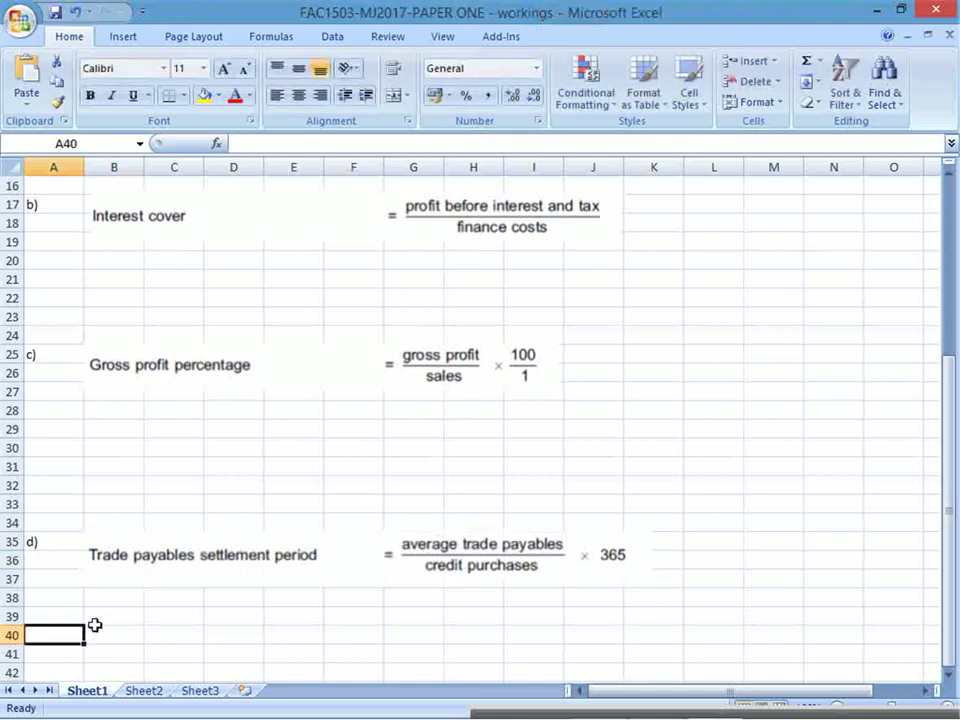
scroll(94, 626, "down", 2)
left_click(69, 596)
left_click(66, 615)
type("e)")
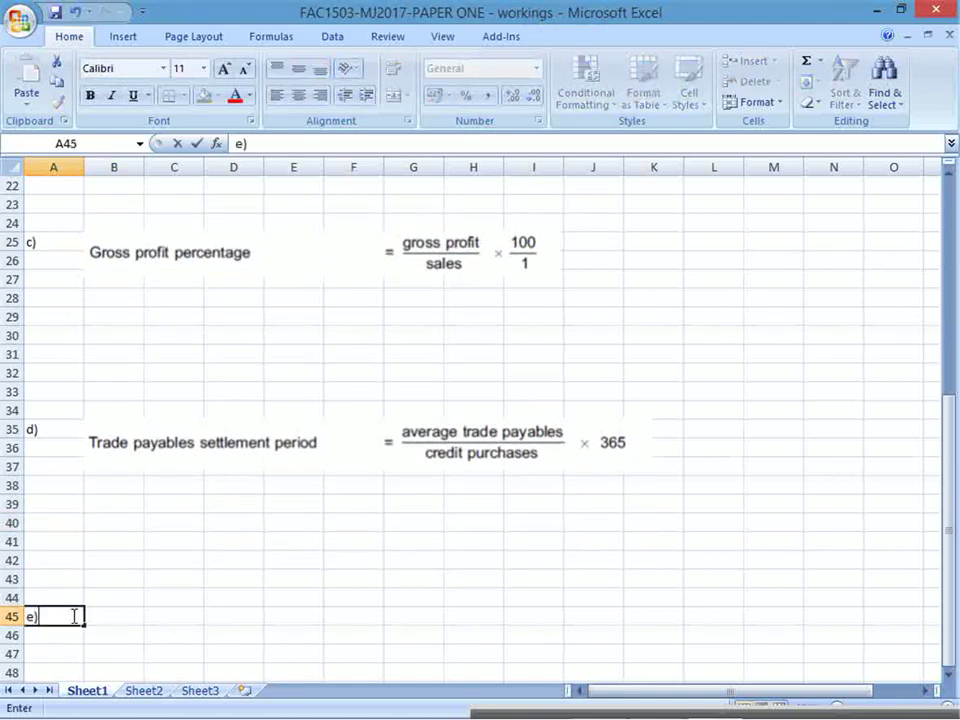
key("Return")
Switch to Acrobat Reader, check part (e) in the exam paper, and take a snapshot of the study guide's inventory turnover rate formula.
key("alt+Tab")
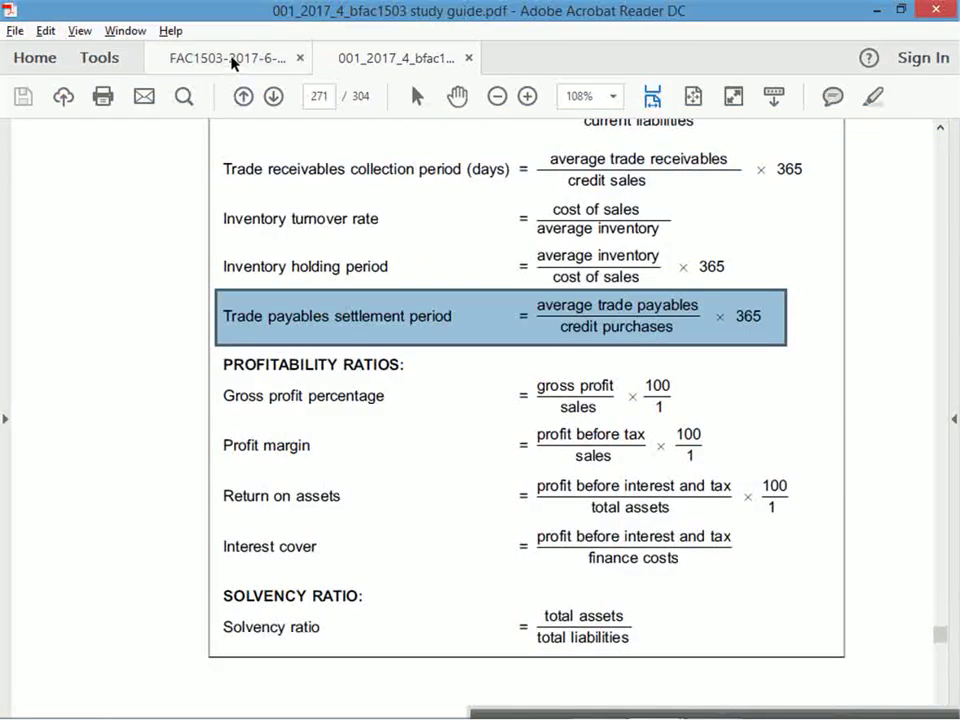
left_click(232, 58)
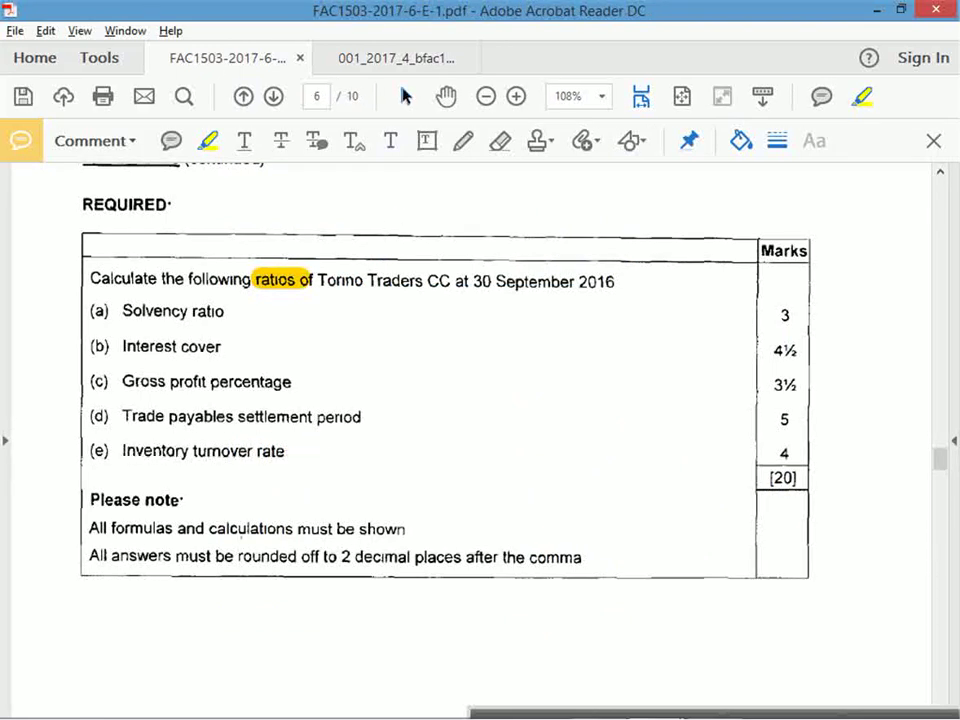
left_click(396, 58)
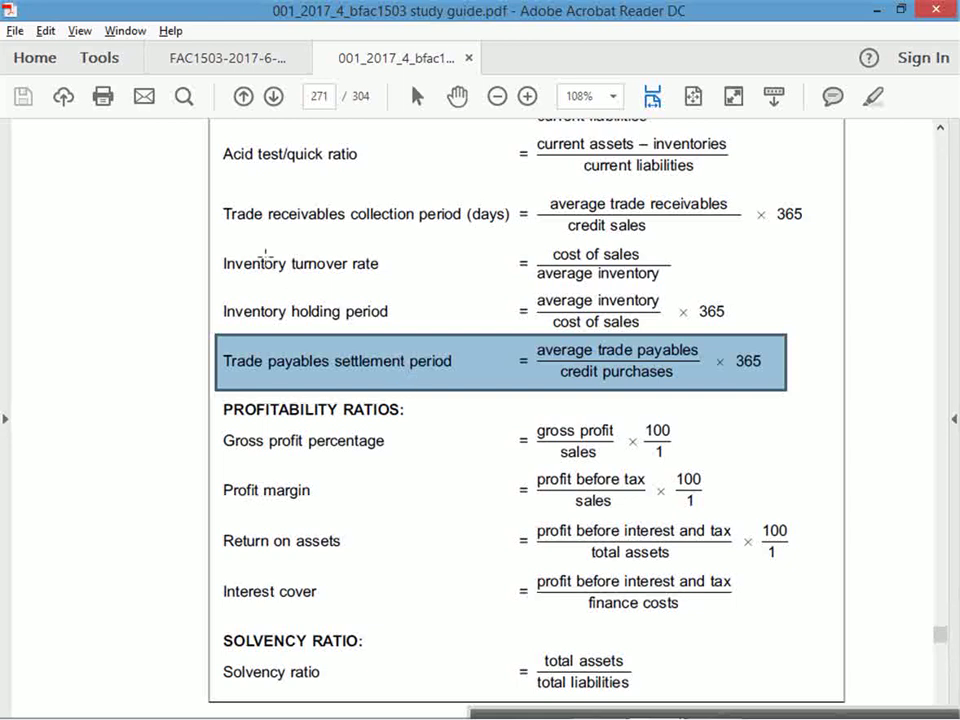
left_click_drag(213, 240, 688, 290)
left_click(664, 404)
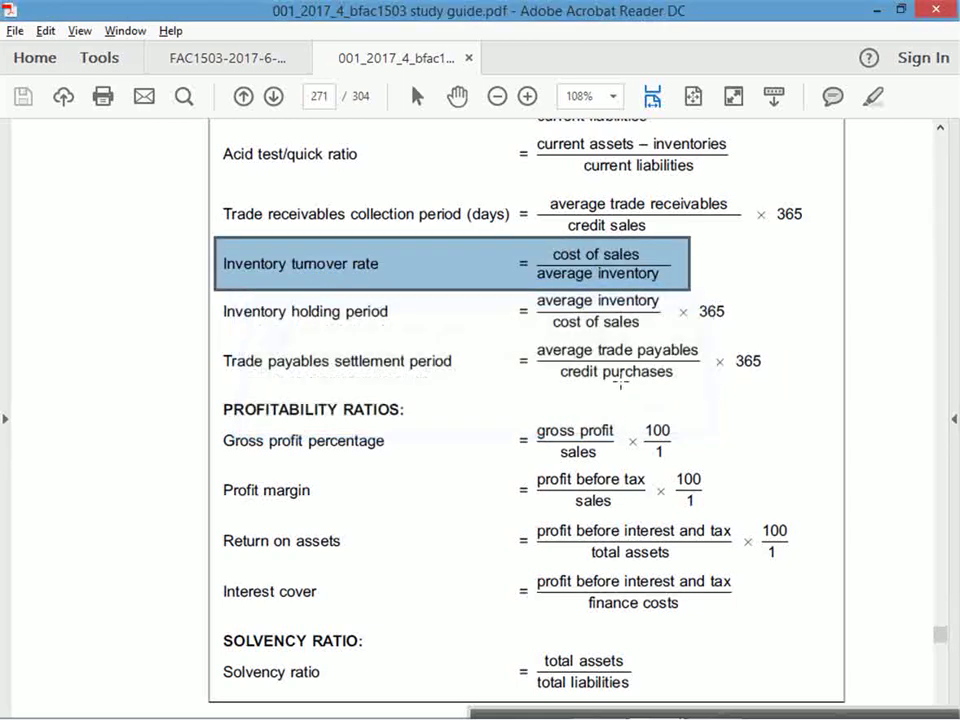
Switch to the Excel workings, paste the inventory turnover rate formula image at B45, and deselect it.
key("alt+Tab")
left_click(130, 616)
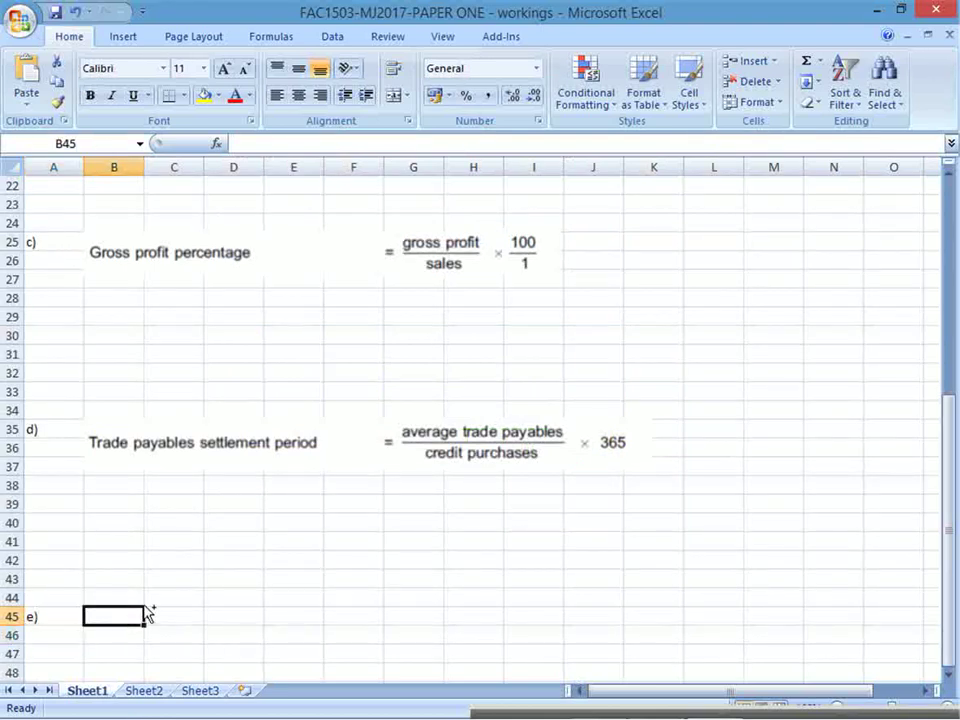
key("ctrl+v")
left_click(140, 553)
Switch to the exam paper in Acrobat Reader and highlight the required ratios (a) to (e) in the Required table.
key("alt+Tab")
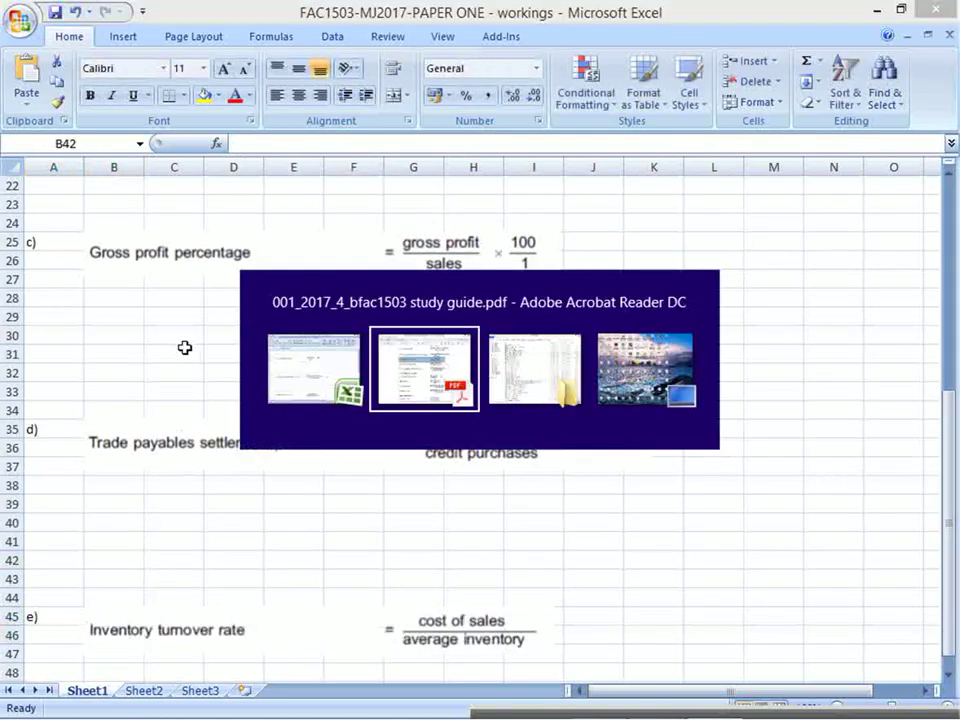
key("ctrl+Tab")
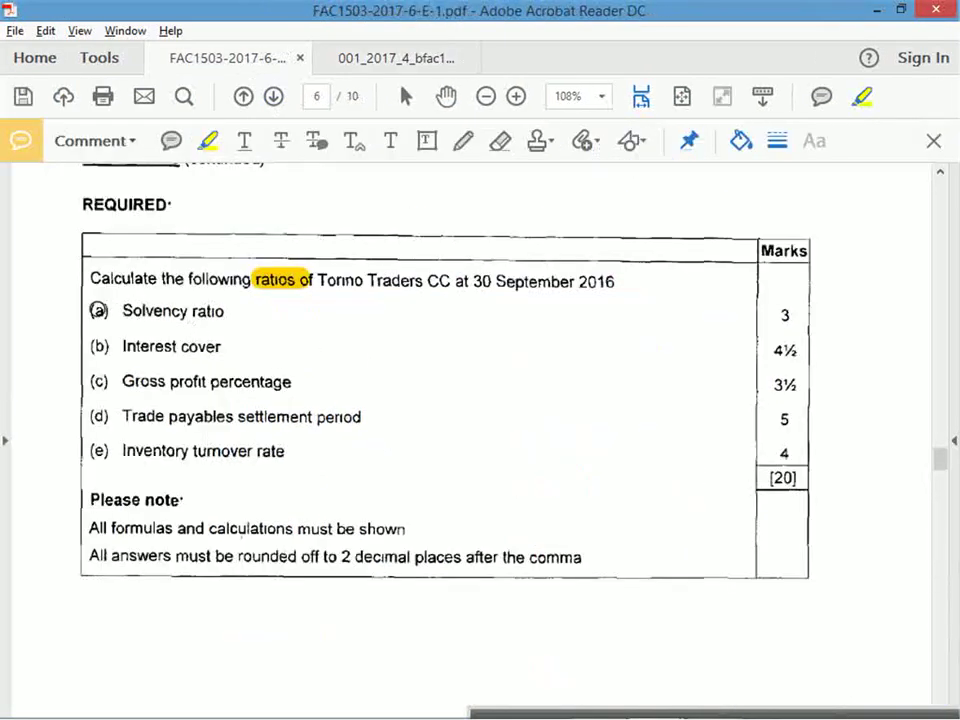
left_click_drag(98, 310, 207, 311)
left_click_drag(98, 346, 218, 346)
left_click_drag(98, 381, 213, 381)
left_click_drag(92, 416, 233, 416)
left_click_drag(92, 451, 252, 451)
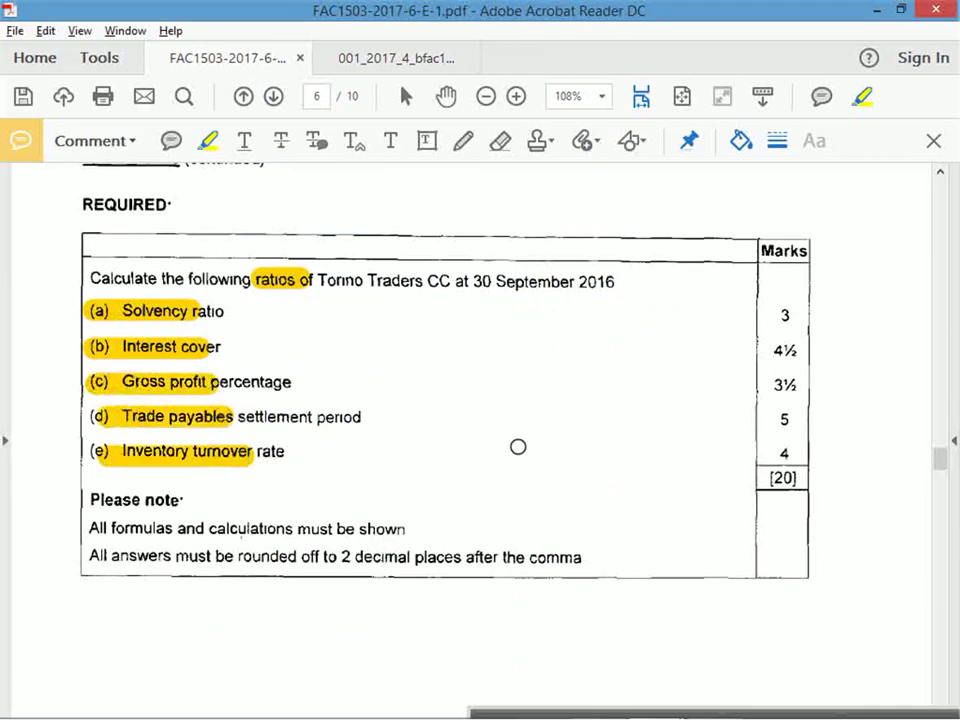
Highlight the total marks [20], the note "All formulas and calculations must be shown", and "2 decimal places" in the rounding note.
left_click_drag(767, 478, 803, 478)
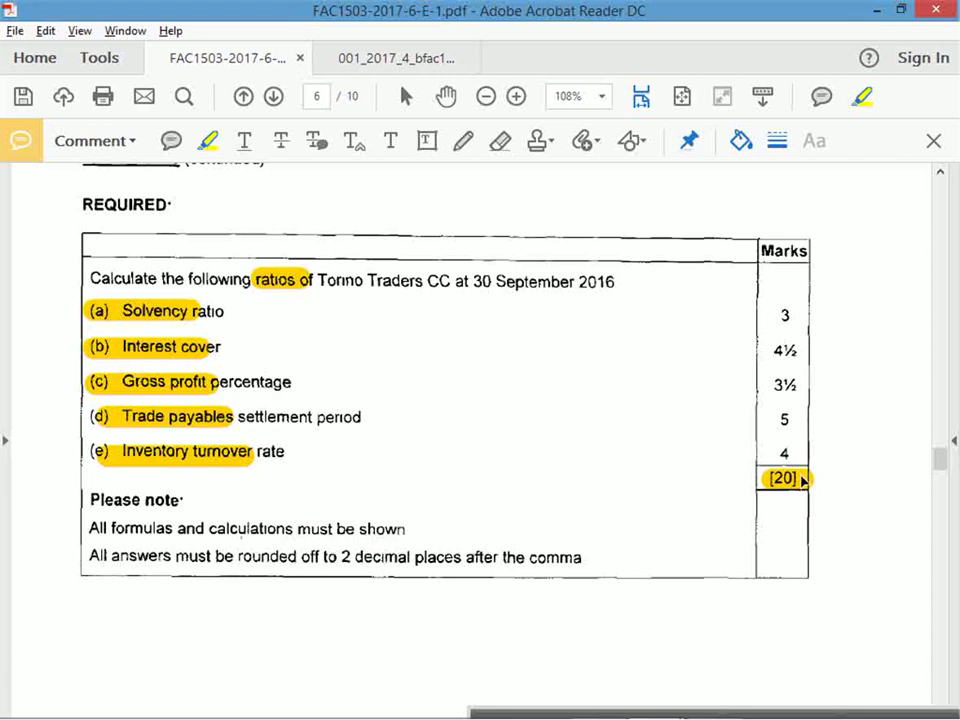
left_click_drag(95, 526, 424, 533)
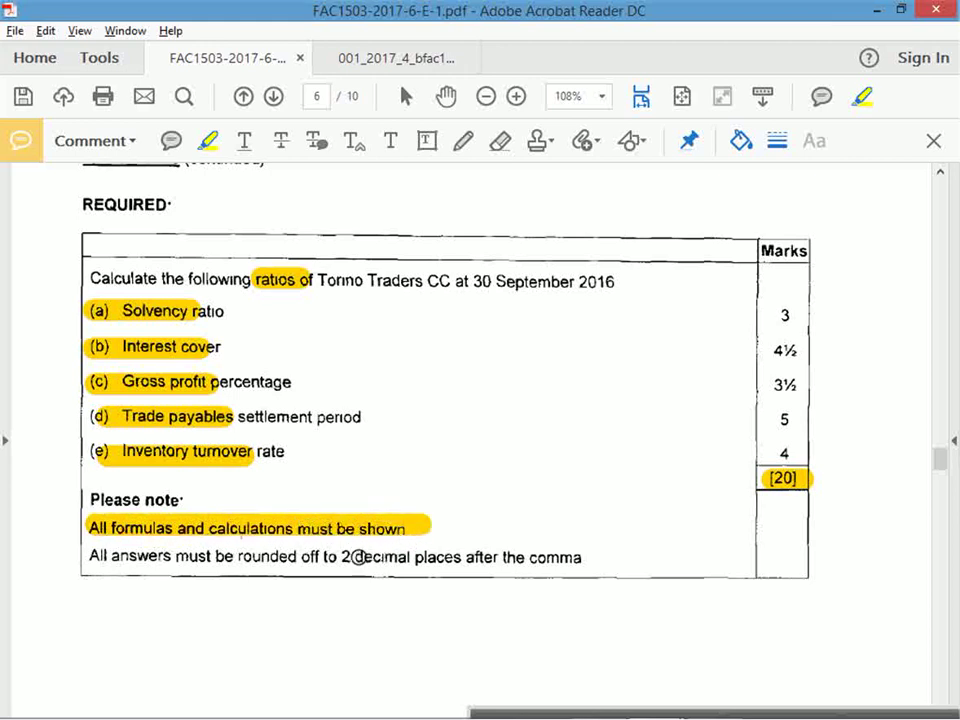
left_click_drag(340, 557, 449, 562)
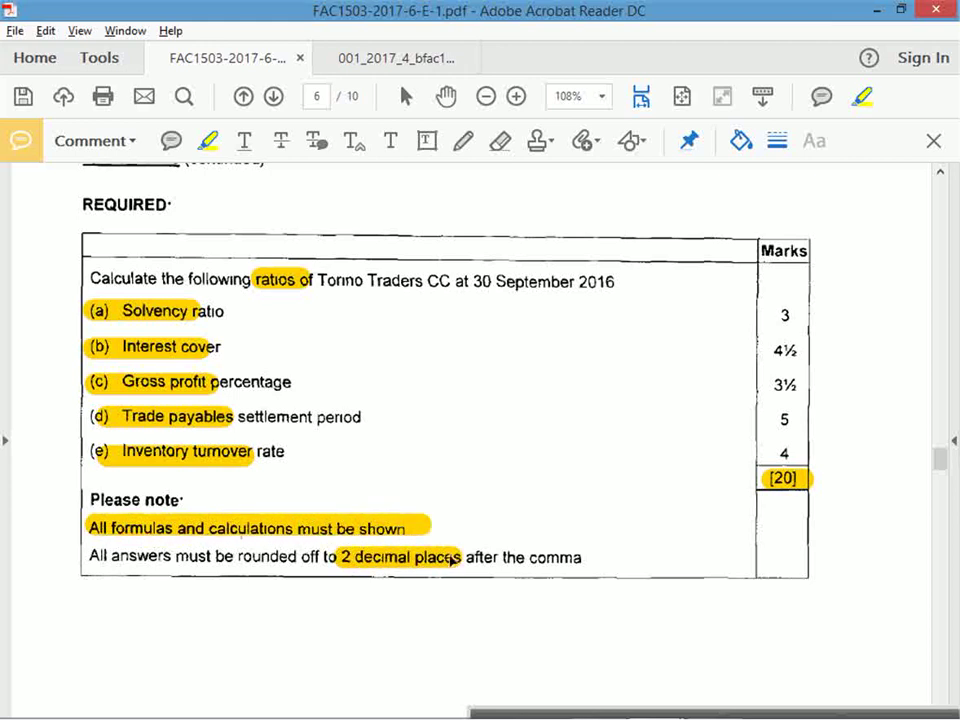
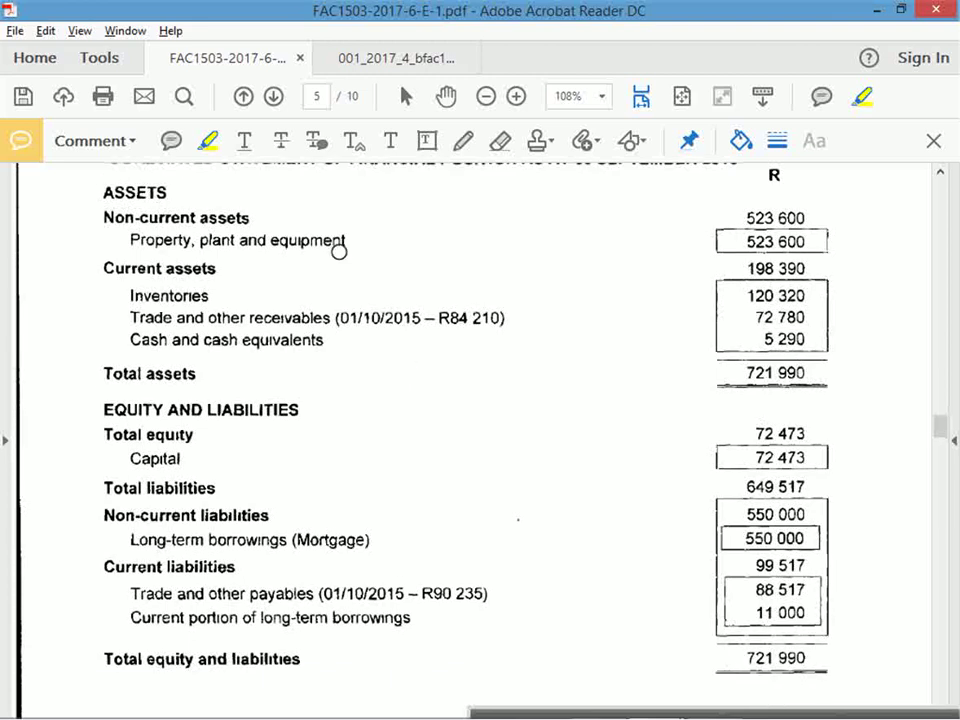
Highlight "STATEMENT OF FINANCIAL POSITION AS" in the Torino Traders statement heading on page 5.
scroll(336, 249, "up", 1)
left_click_drag(220, 203, 476, 204)
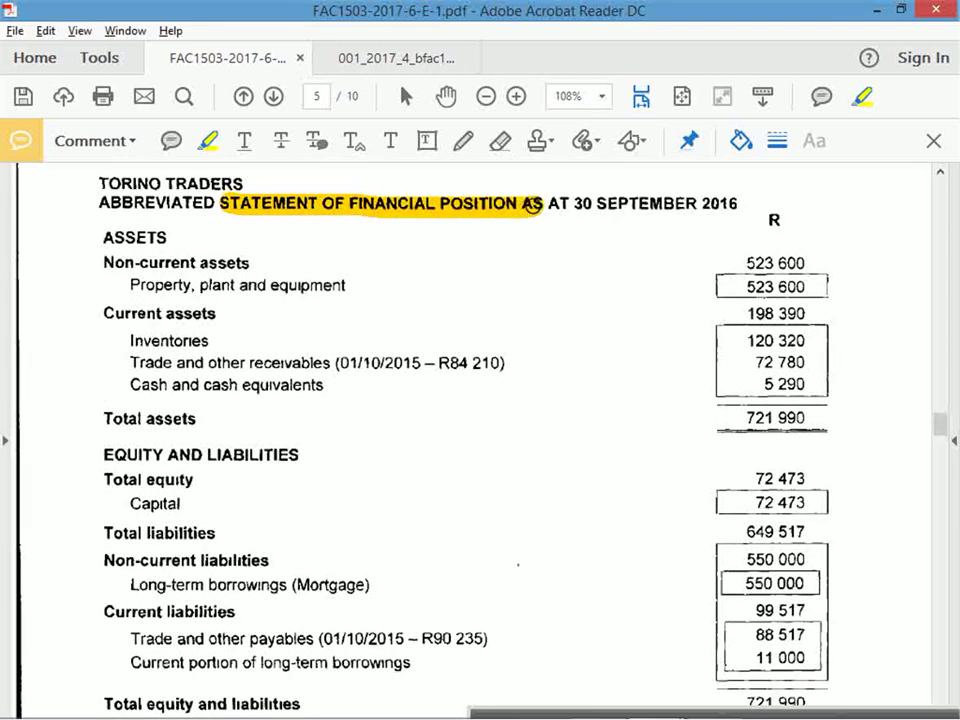
Draw a freehand pencil circle around the total assets amount in the statement of financial position.
scroll(534, 343, "down", 1)
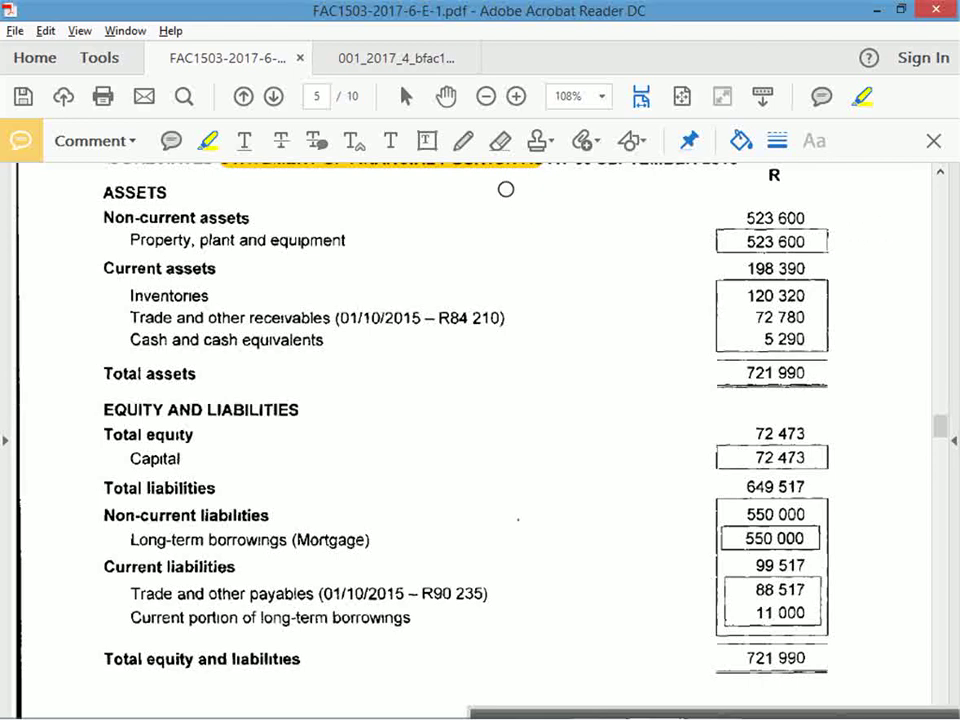
left_click(461, 142)
mouse_move(825, 357)
left_mouse_down()
mouse_move(738, 362)
mouse_move(770, 385)
mouse_move(826, 357)
left_mouse_up()
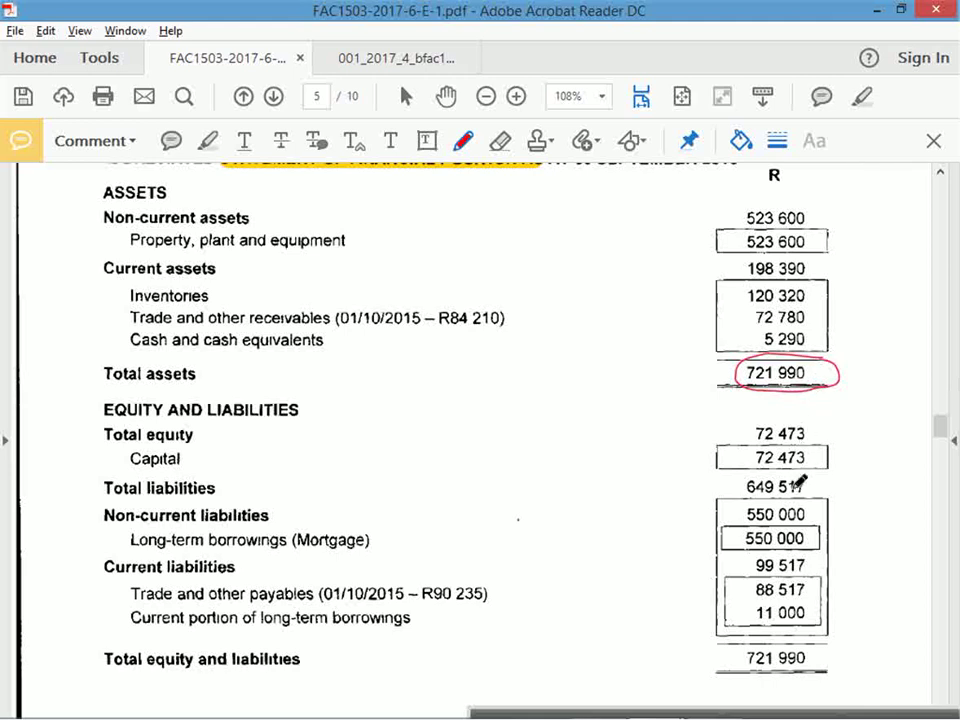
Draw a freehand pencil circle around the total liabilities amount in the statement of financial position.
mouse_move(795, 463)
left_mouse_down()
mouse_move(733, 484)
mouse_move(826, 483)
mouse_move(820, 468)
left_mouse_up()
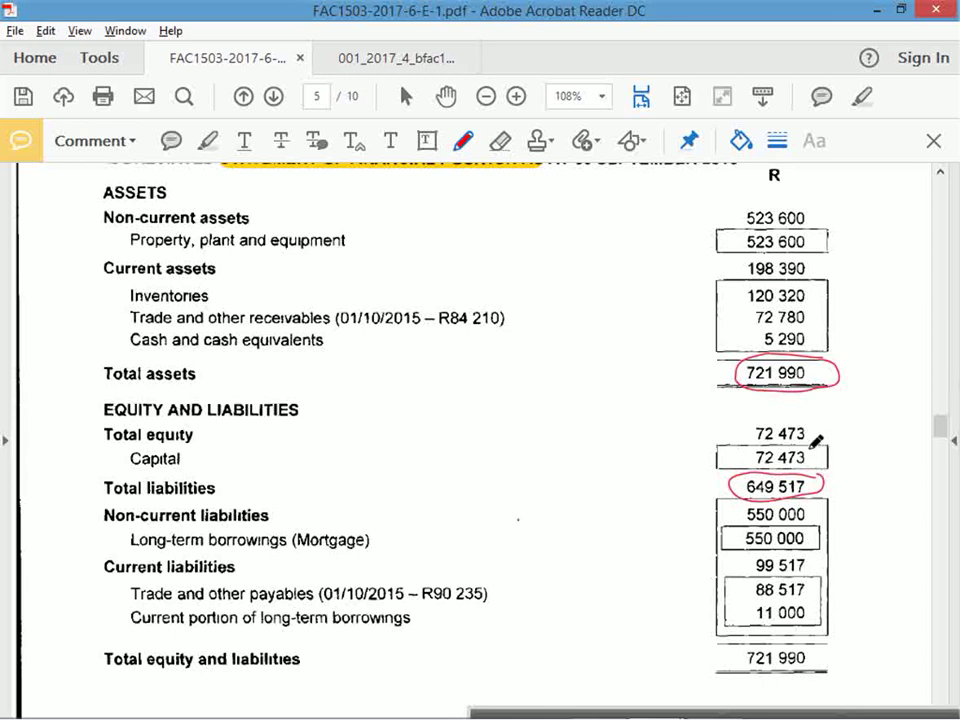
key("alt+Tab")
key("alt+Tab")
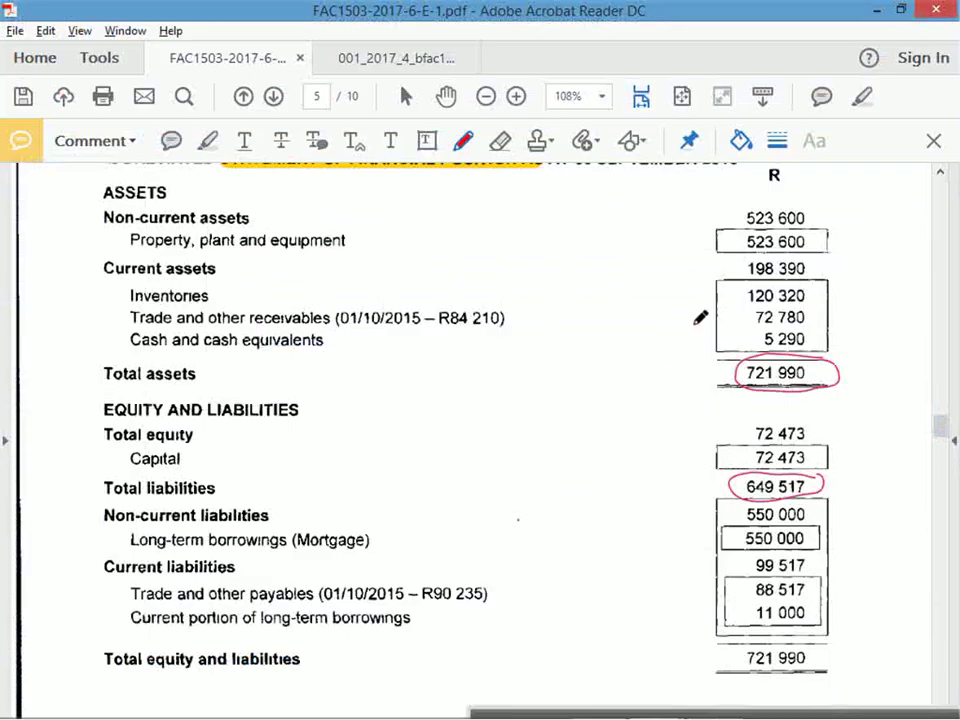
Switch to the Excel workings and size the window across the upper half of the screen, leaving the circled totals in the exam paper visible.
left_click(901, 9)
left_click(899, 12)
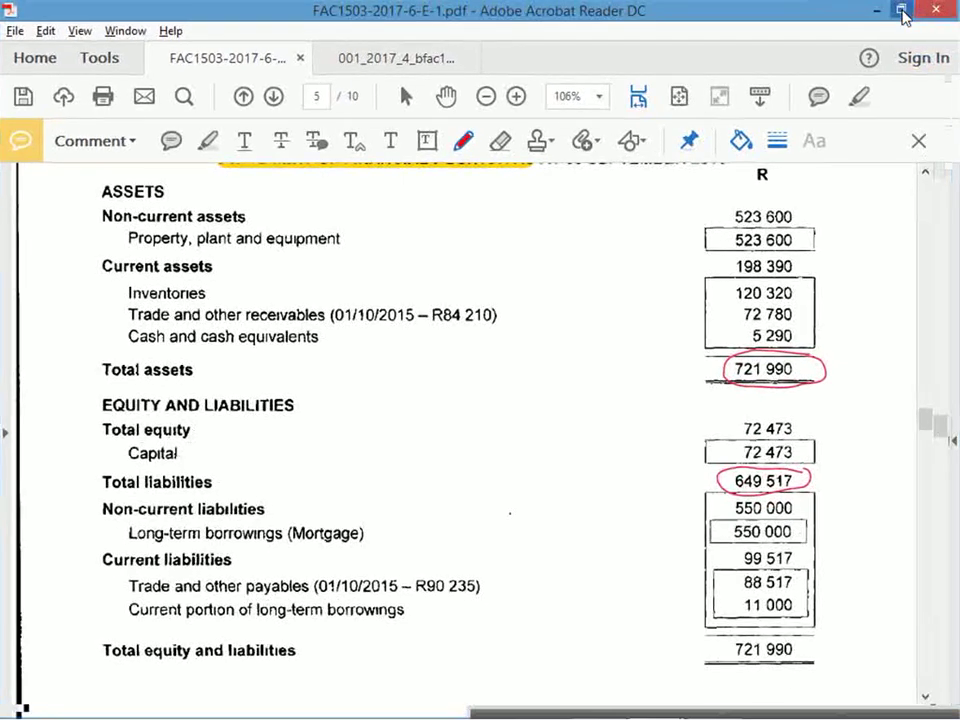
key("alt+Tab")
left_click(899, 12)
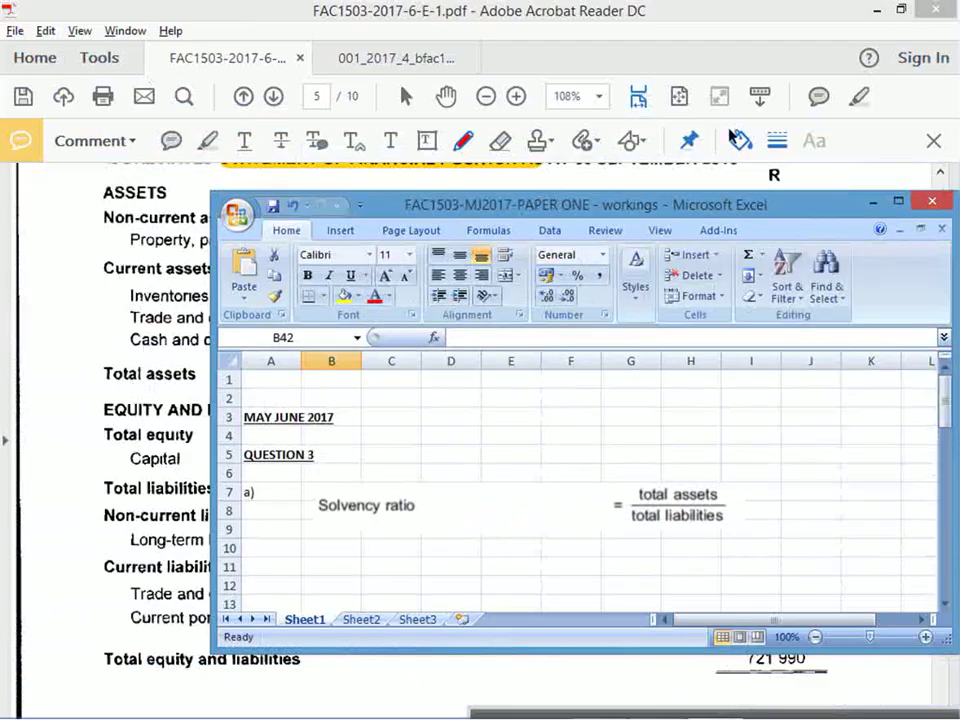
left_click_drag(715, 203, 514, 19)
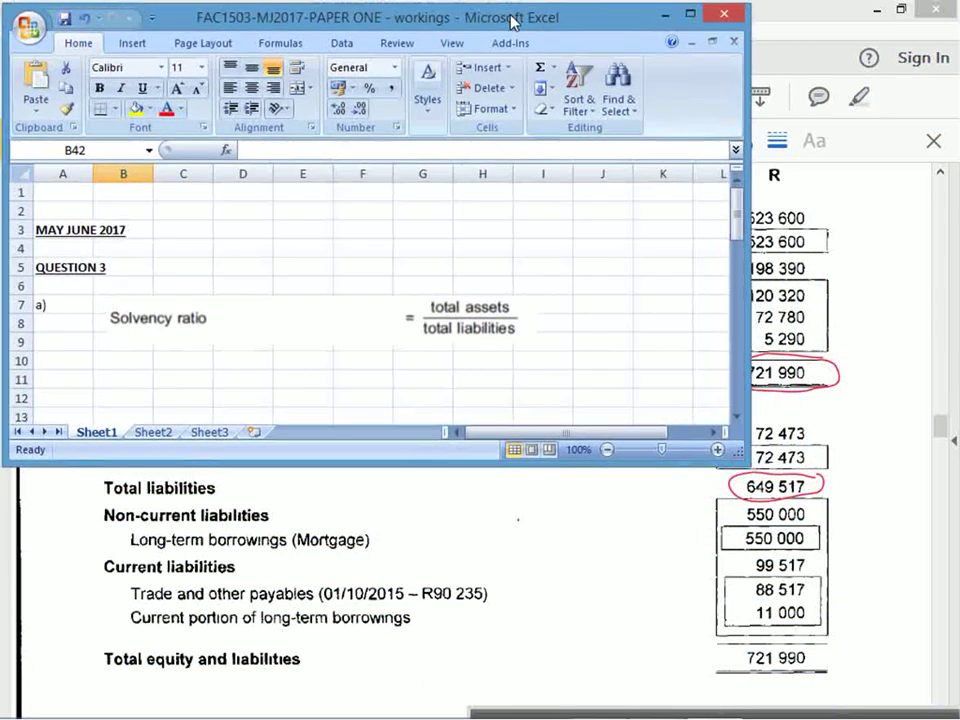
left_click_drag(744, 124, 956, 124)
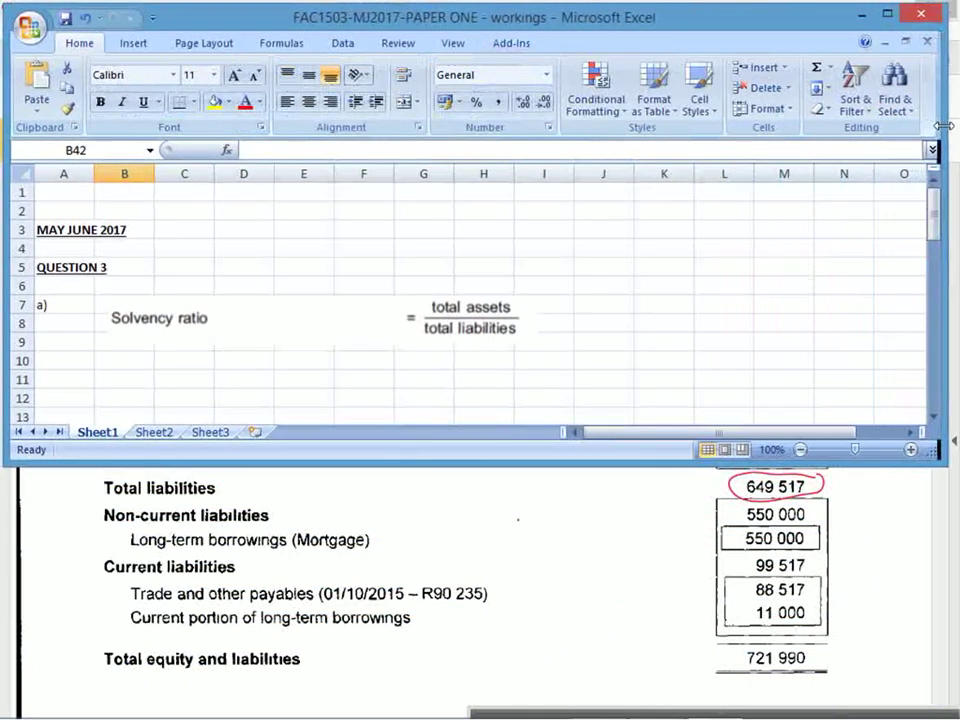
left_click_drag(722, 465, 707, 352)
Enter the working "Solvency = TA/TL = 721990/649517 =" in cell C10 under the solvency ratio formula.
left_click(348, 273)
scroll(348, 273, "down", 2)
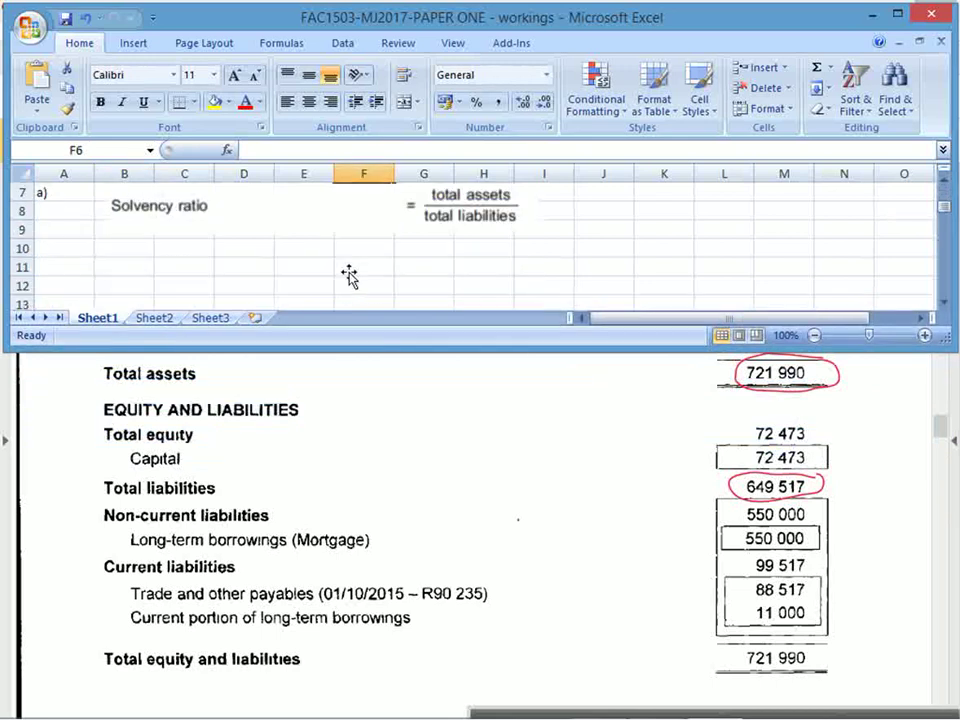
left_click(180, 252)
type("Solvency =")
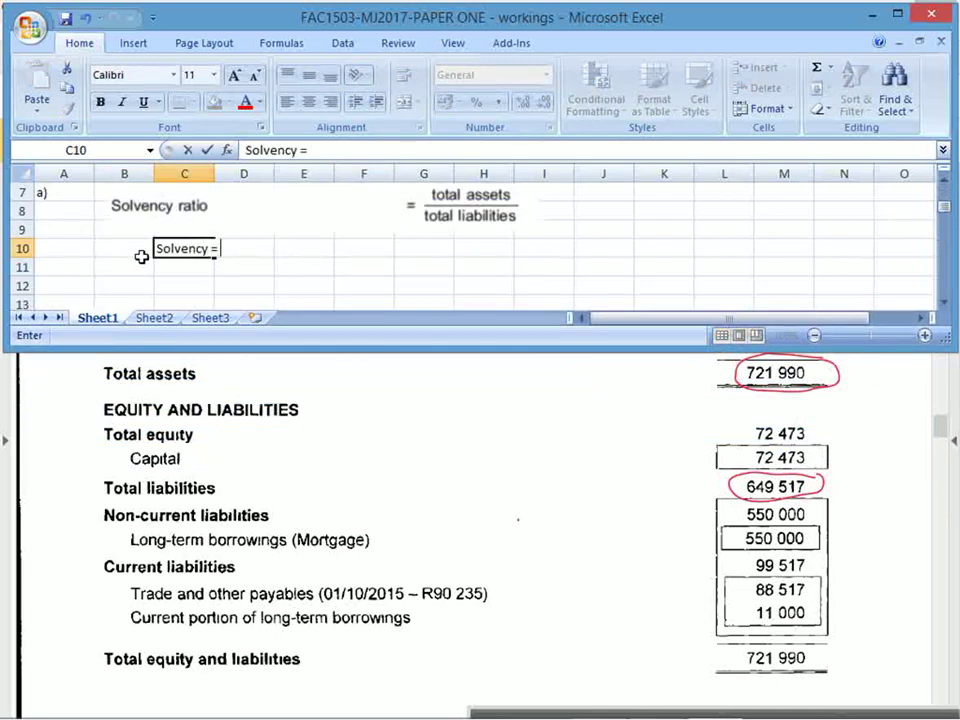
type(" TA/")
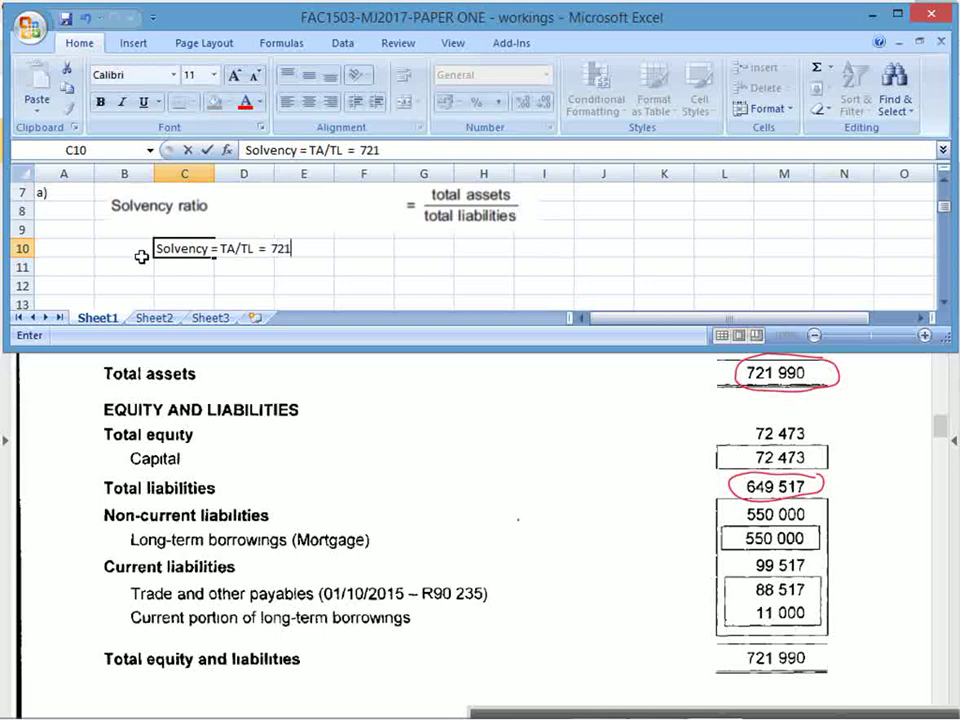
type("TL = 721990/649517 =")
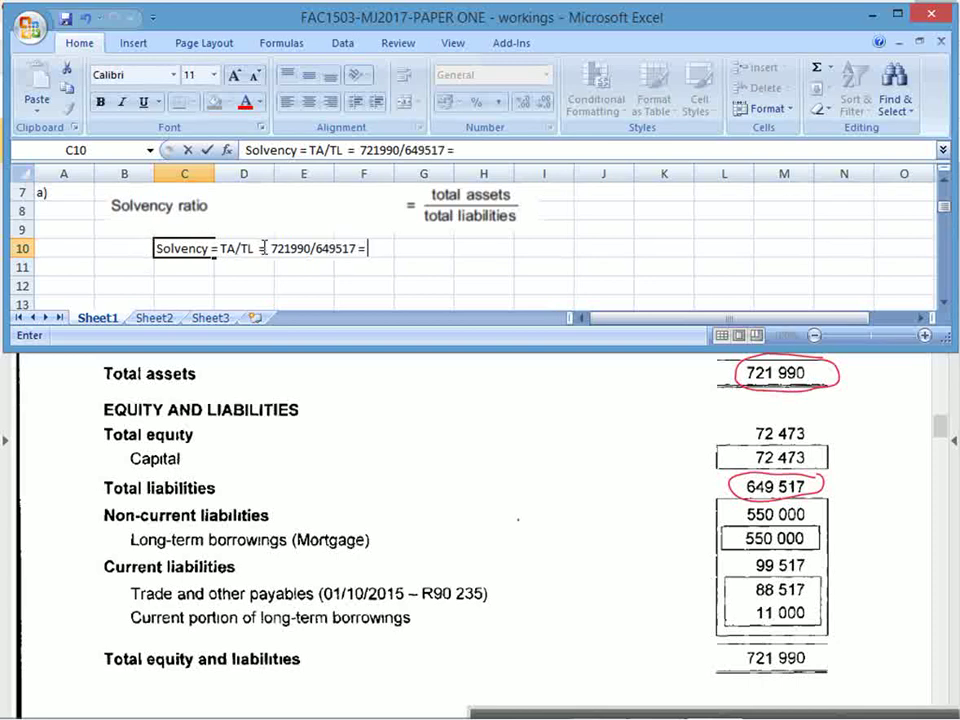
Calculate the solvency ratio in cell G10 with the formula =721990/649517.
left_click_drag(262, 248, 355, 247)
key("Return")
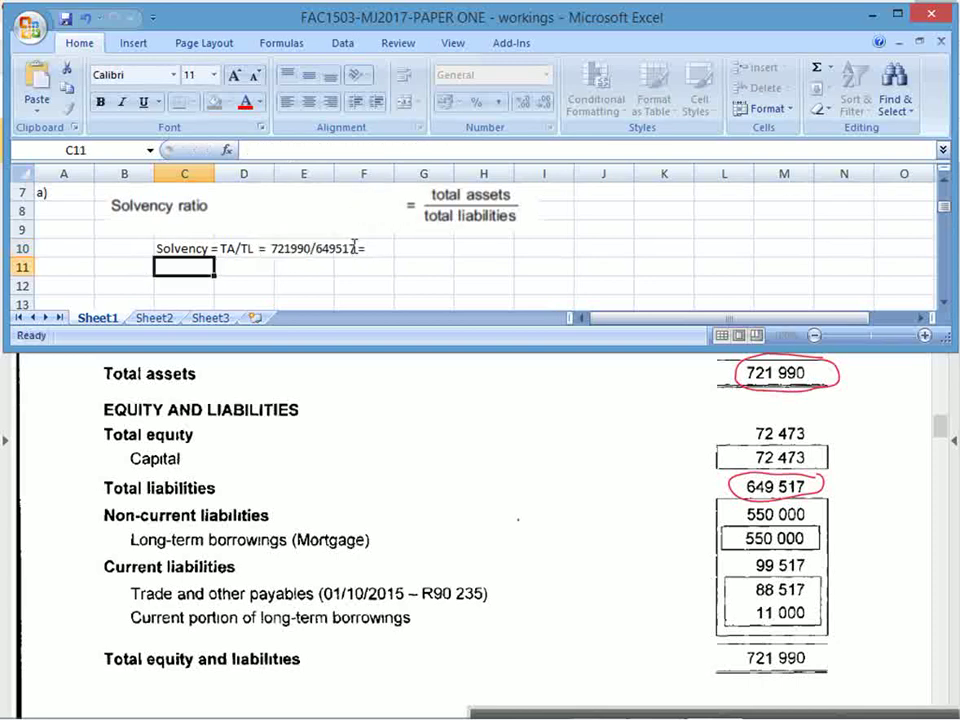
key("Up")
key("Right")
key("Right")
key("Right")
key("Right")
type("=721990/649517")
key("Return")
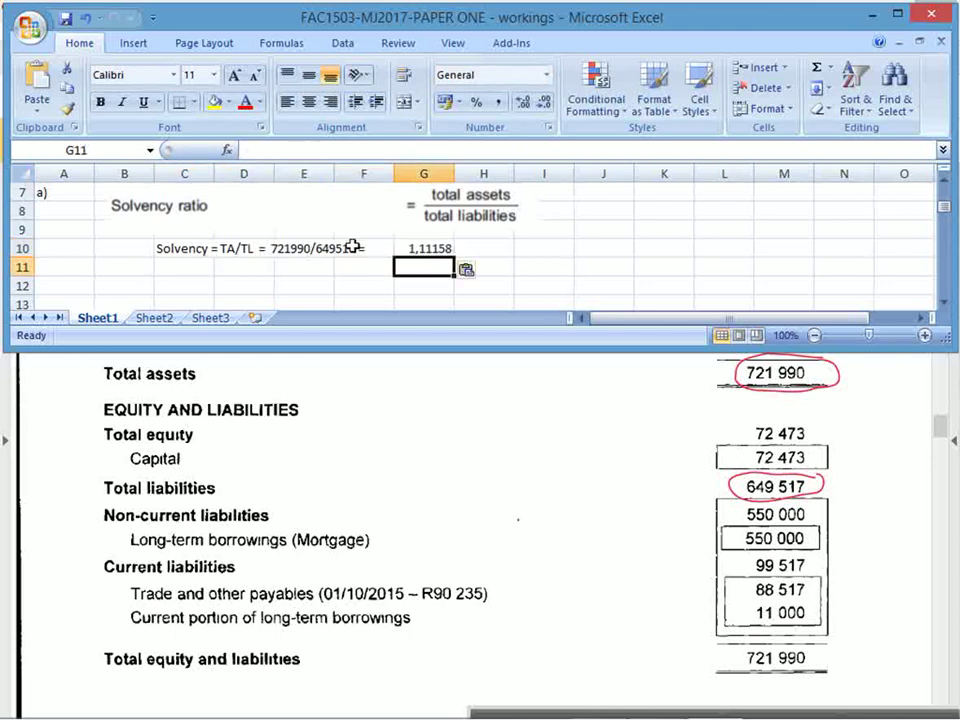
key("Up")
key("Right")
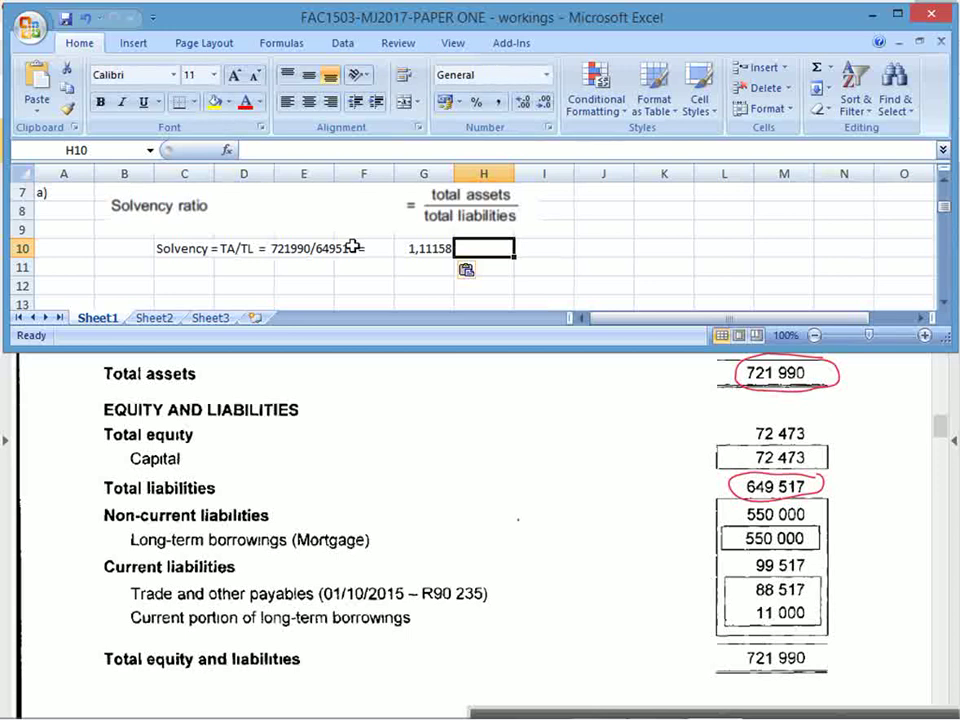
Bring up the interest cover formula (b) in Excel above the exam paper's statement of profit or loss, and make the Excel window slightly taller.
left_click(86, 210)
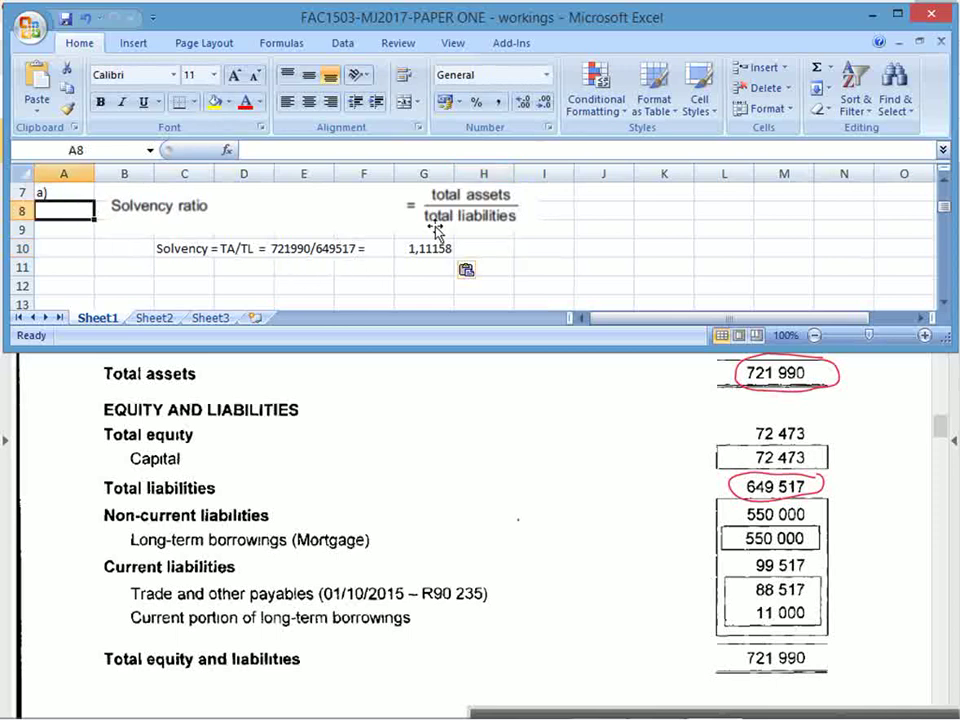
left_click(88, 286)
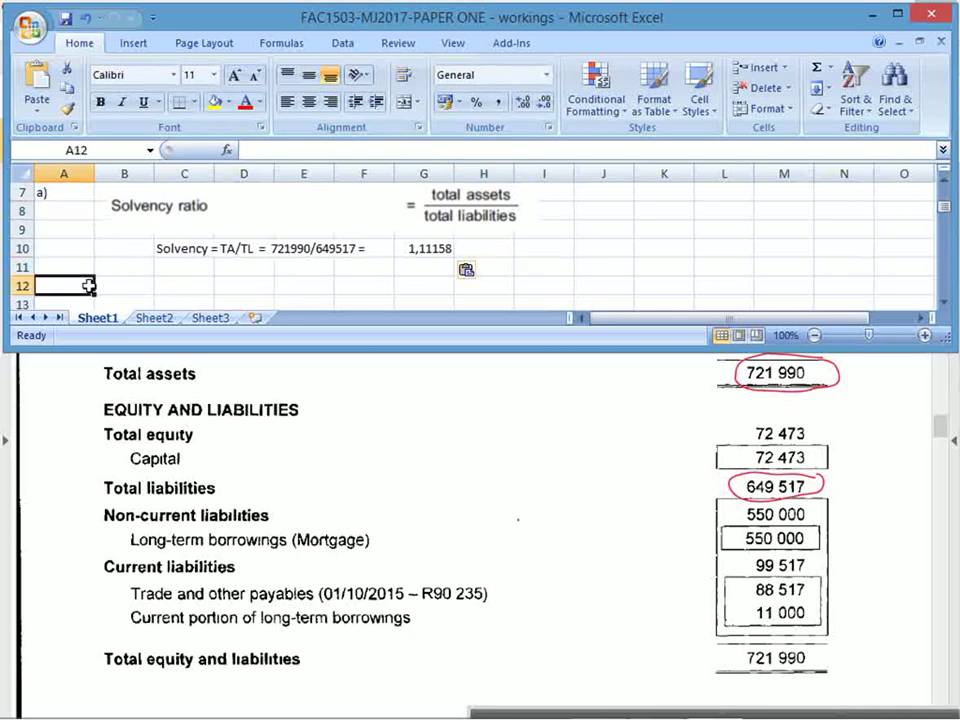
scroll(88, 286, "down", 3)
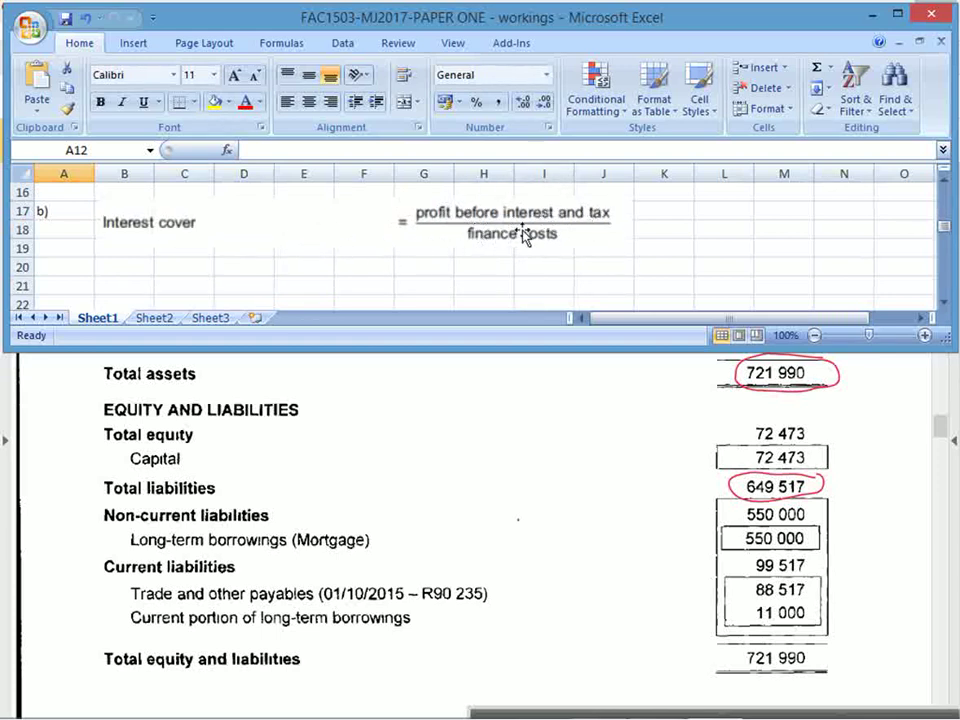
left_click(555, 360)
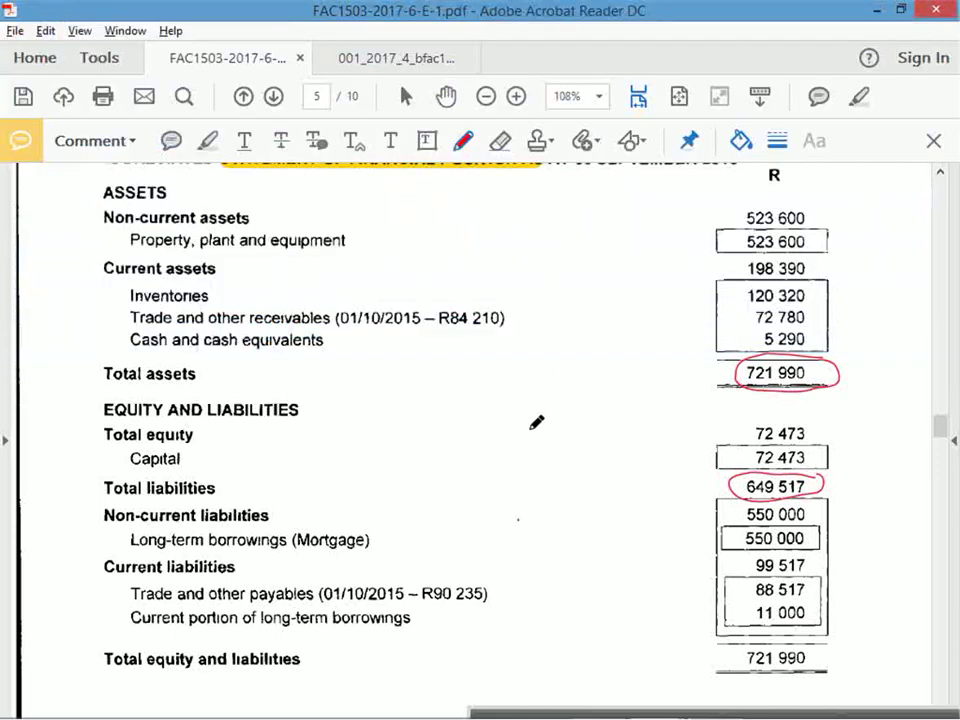
scroll(546, 467, "up", 4)
scroll(546, 467, "up", 5)
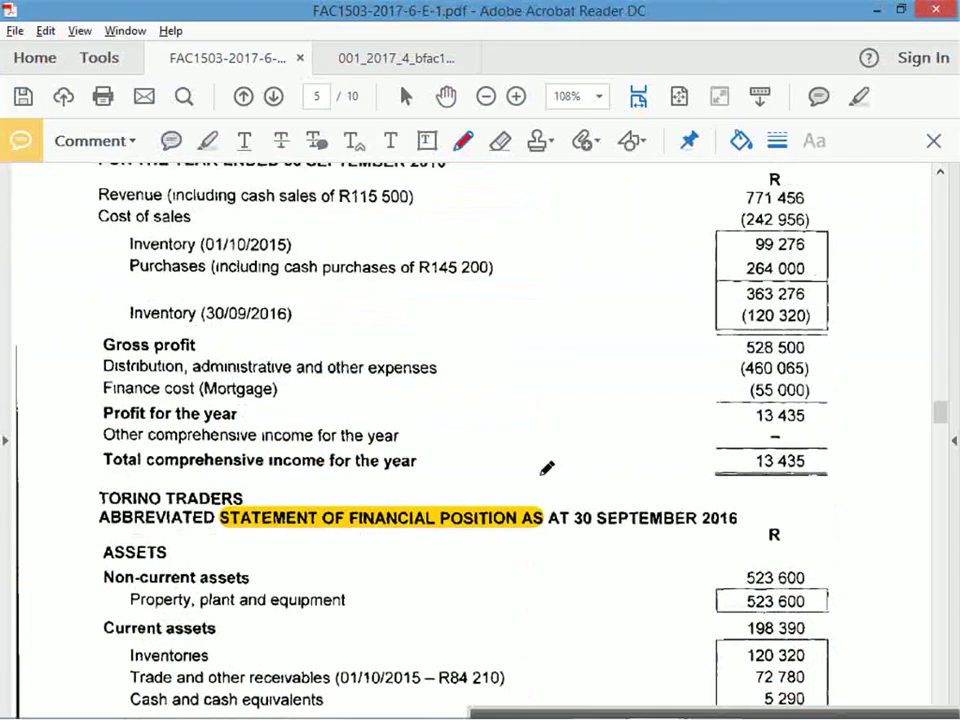
scroll(546, 467, "up", 1)
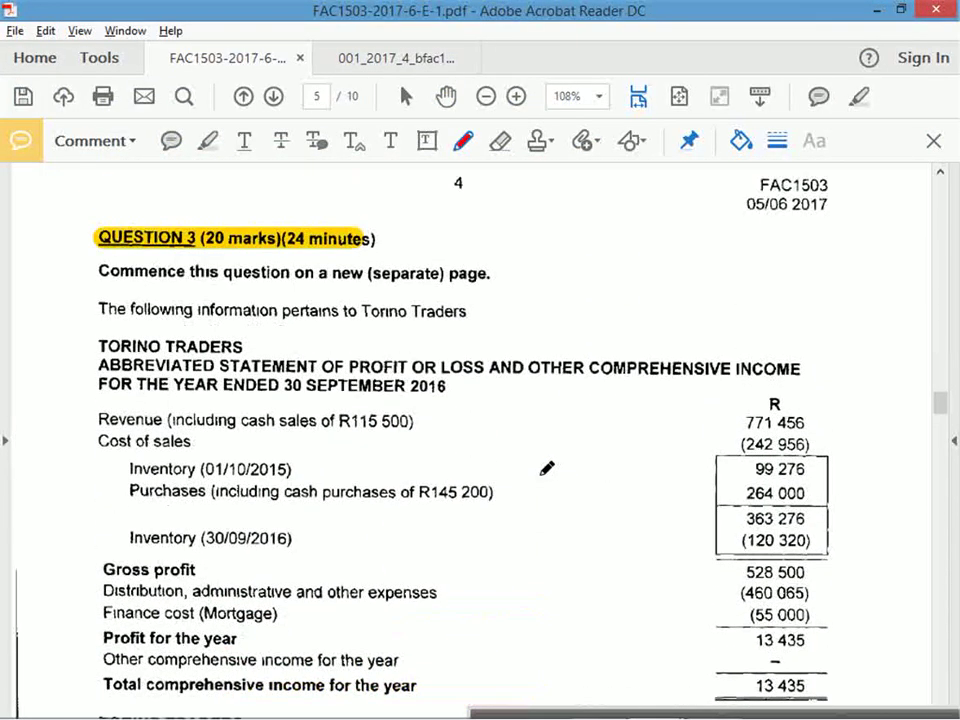
key("alt+Tab")
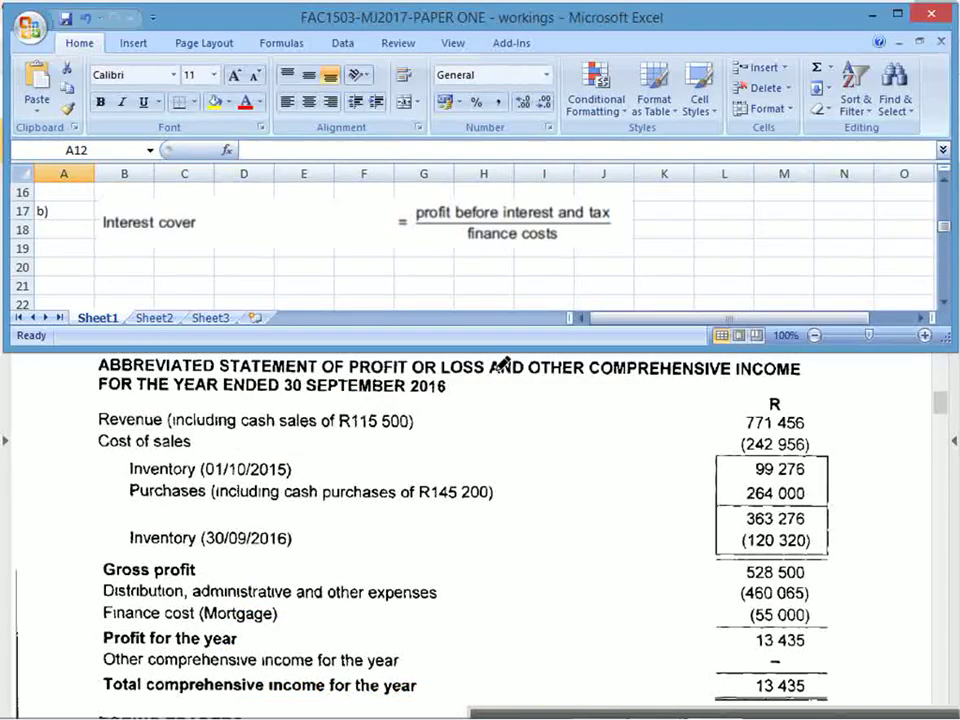
left_click_drag(500, 347, 488, 400)
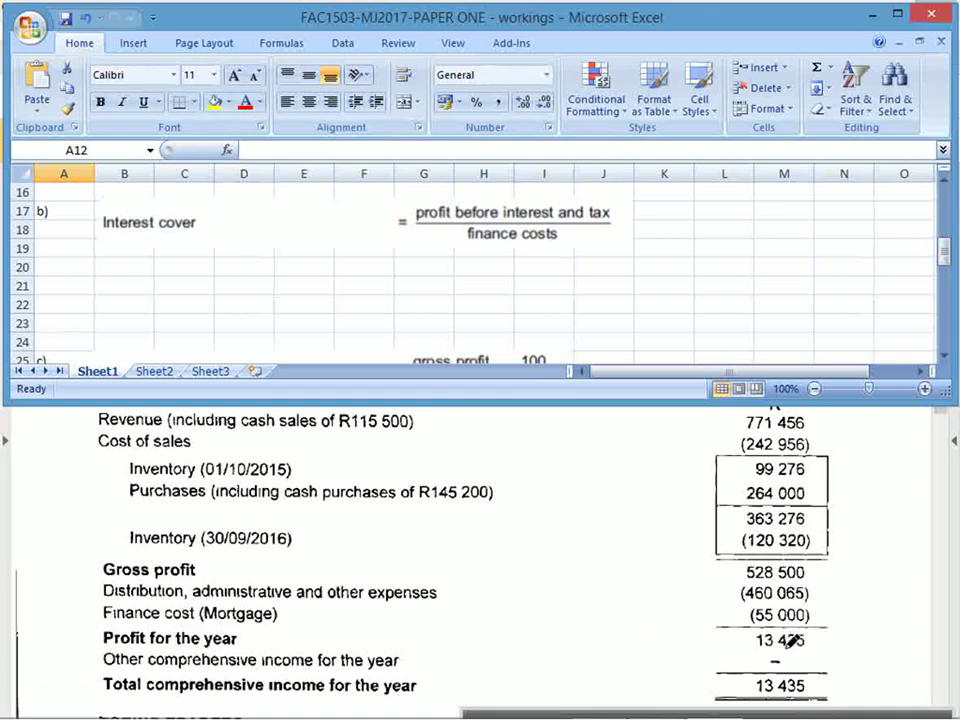
List "profit before interest and tax", "less interest" and "profit before tax" in cells B20 to B22 under the interest cover formula.
left_click(192, 303)
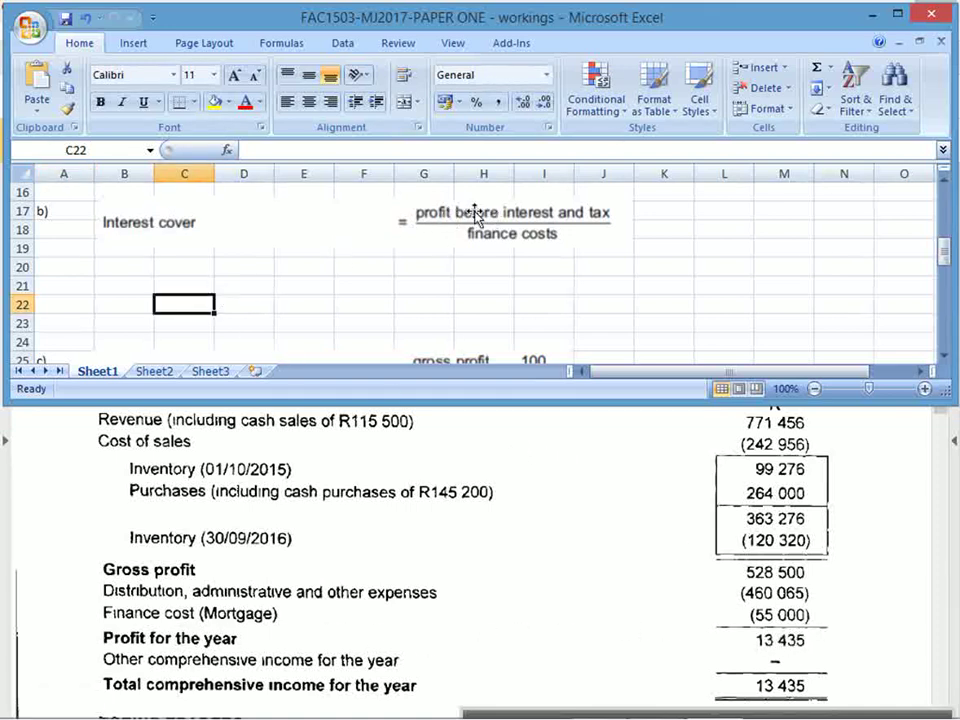
left_click(140, 268)
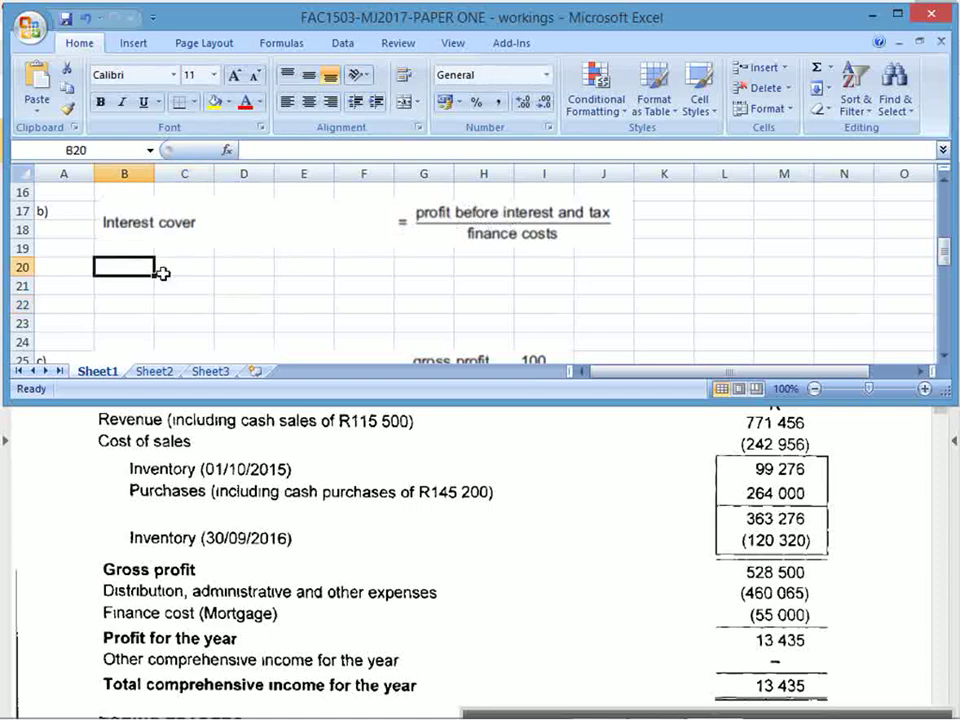
type("profit b")
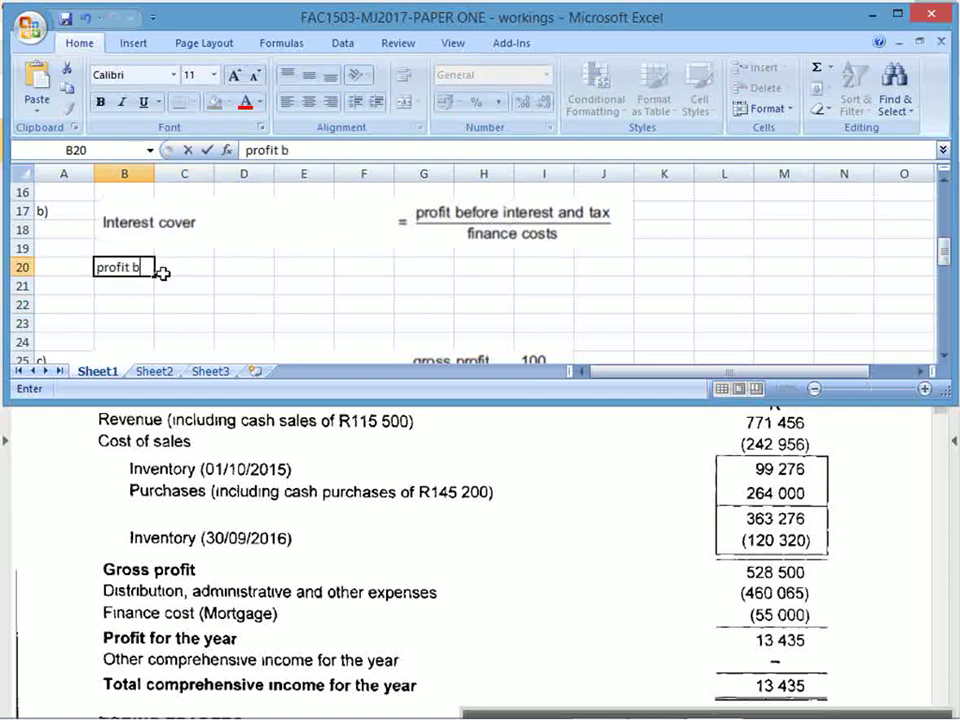
type("efore interest and tax")
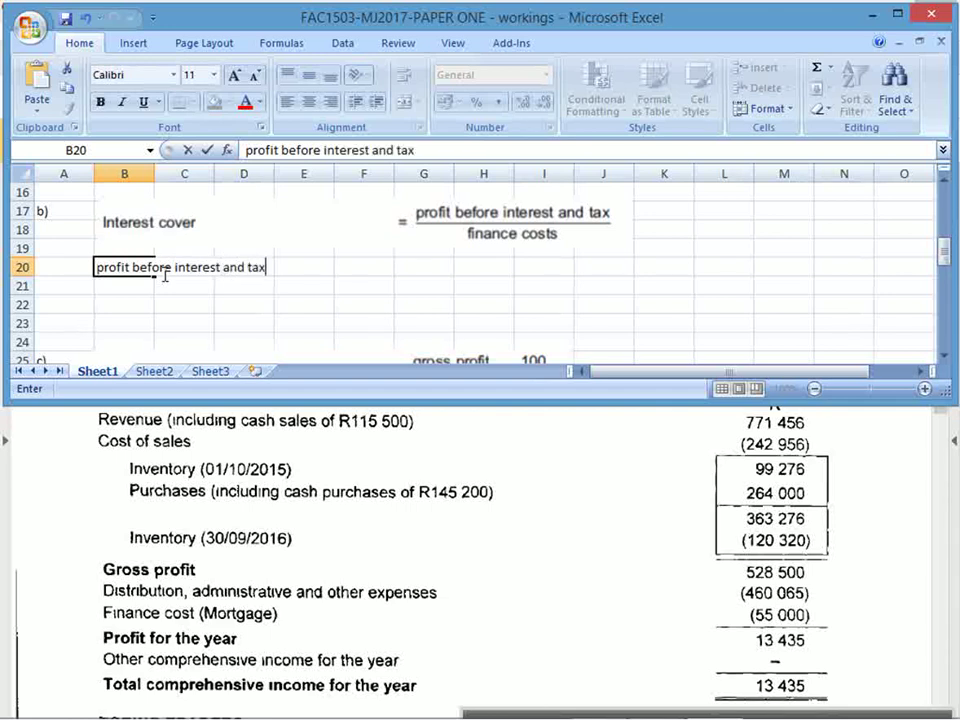
key("Return")
type("less i")
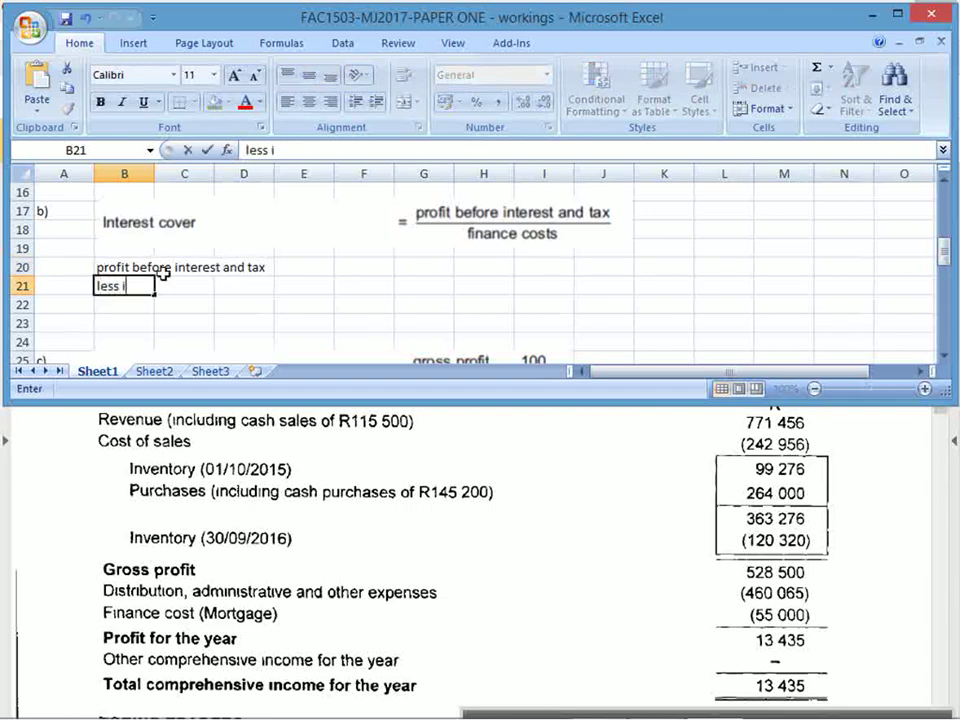
type("nterest")
key("Return")
type("pro")
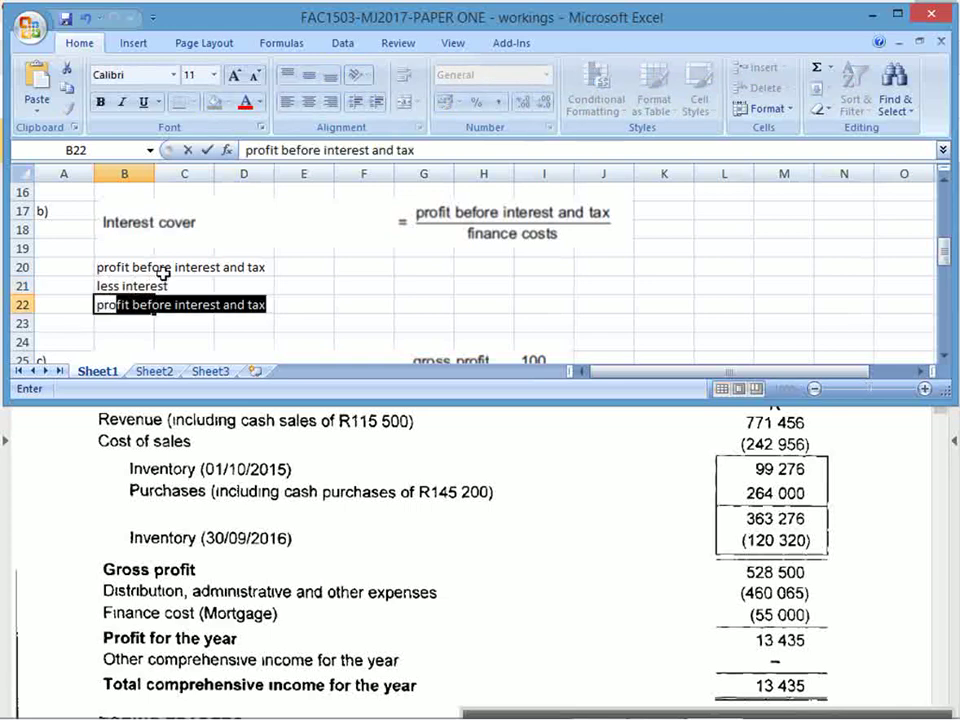
type("fit before tax")
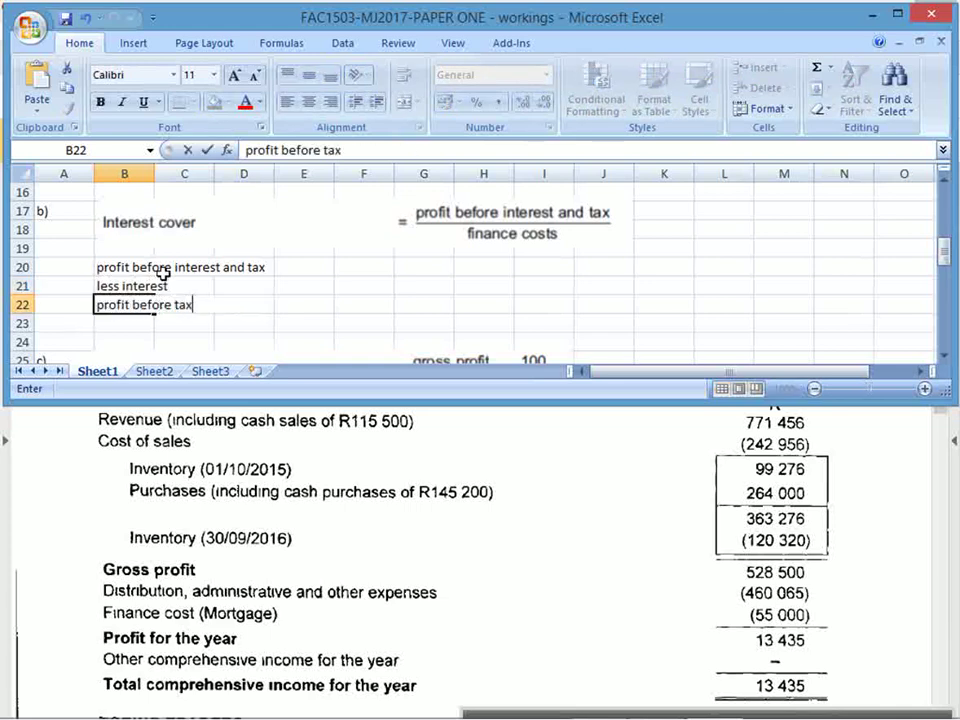
key("Return")
Complete the list with "less tax" in B23 and "profit for the year" in B24.
type("less tax")
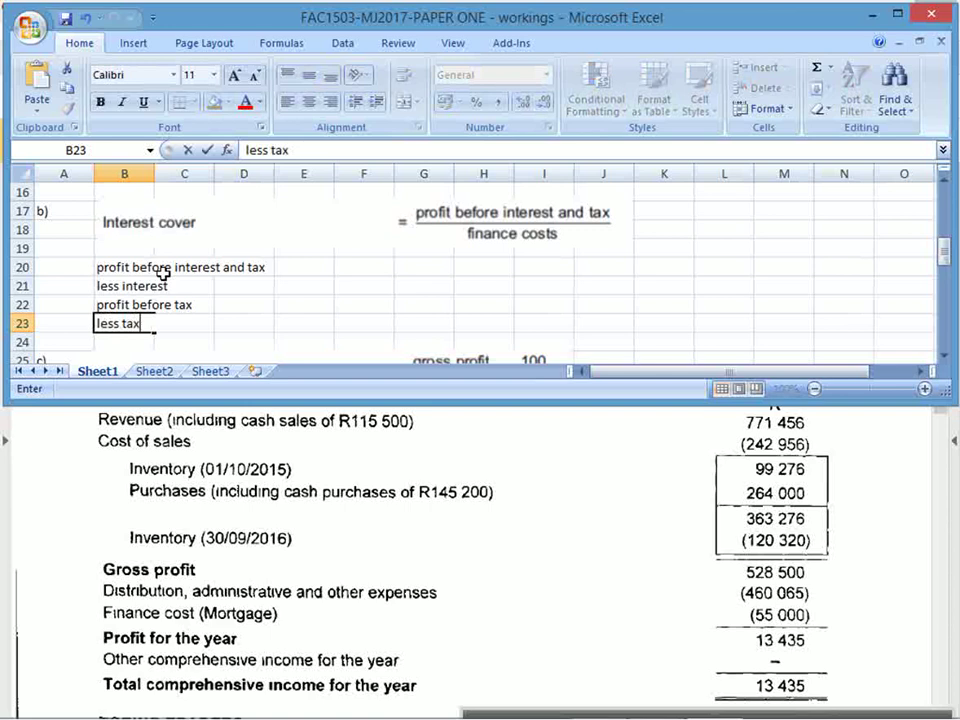
key("Return")
type("profit")
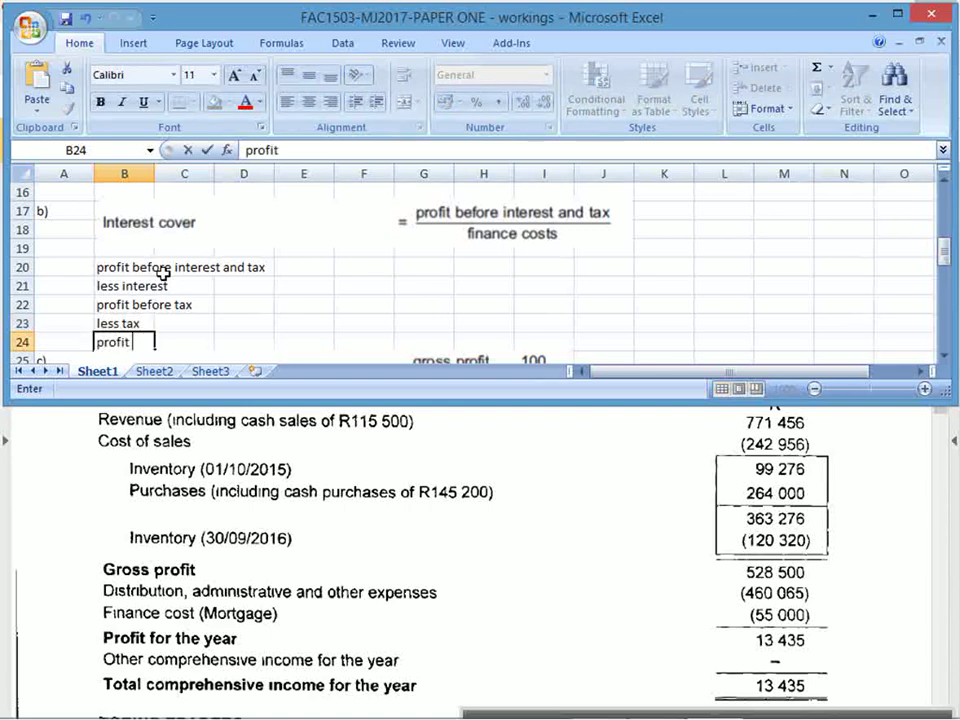
type(" for the year")
key("Return")
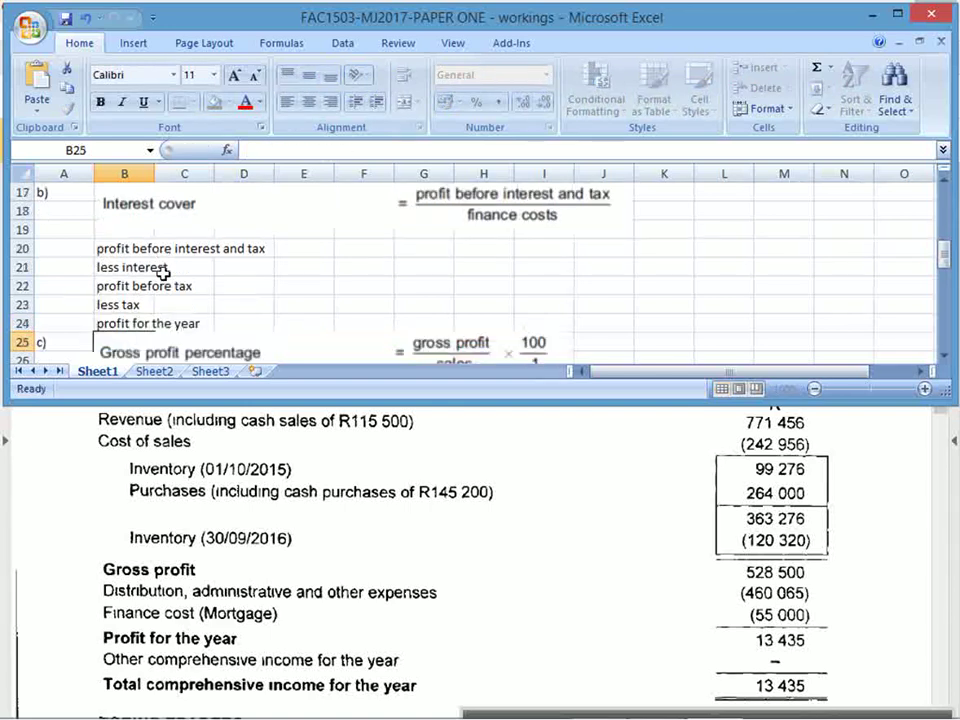
Apply a Thick Box Border across columns B to E to each of the three profit rows 20, 22 and 24.
left_click_drag(125, 321, 327, 315)
left_click(193, 102)
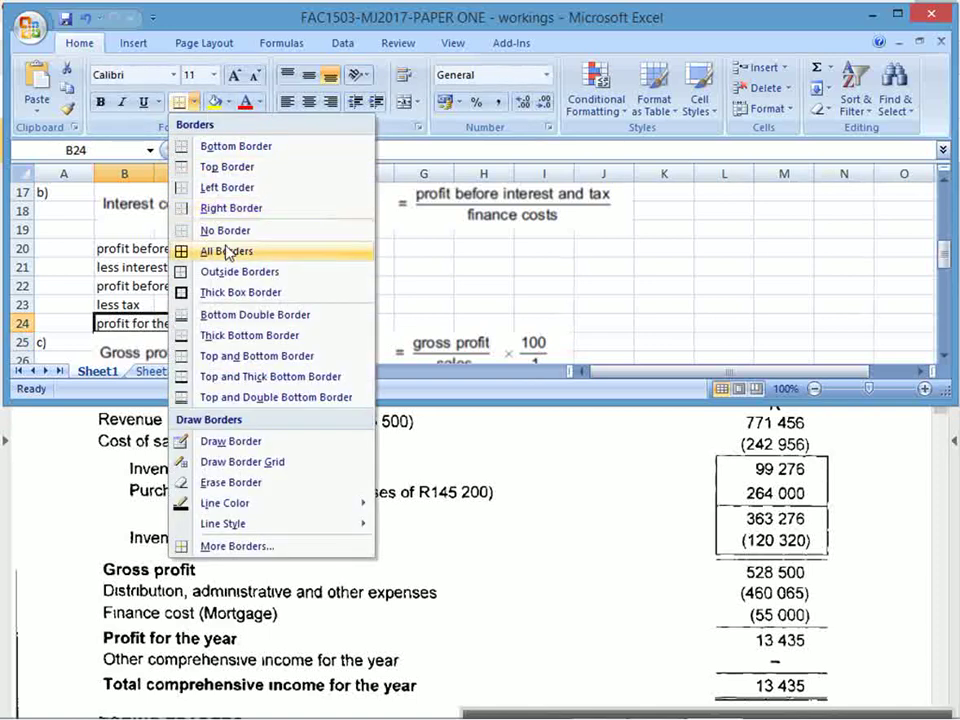
left_click(240, 293)
left_click_drag(135, 284, 298, 284)
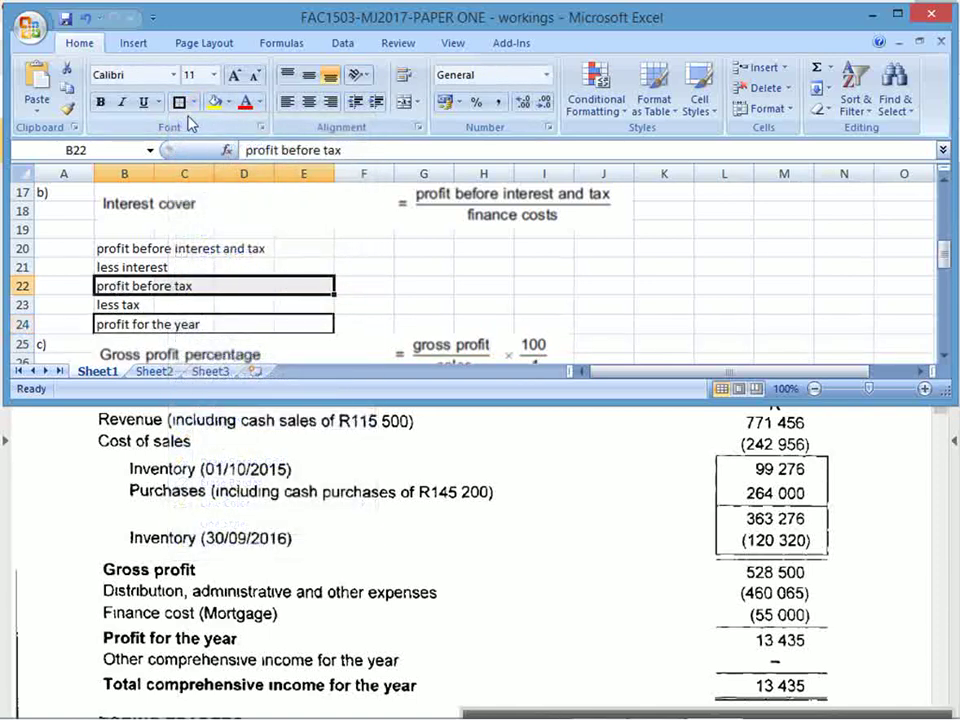
left_click_drag(133, 247, 319, 247)
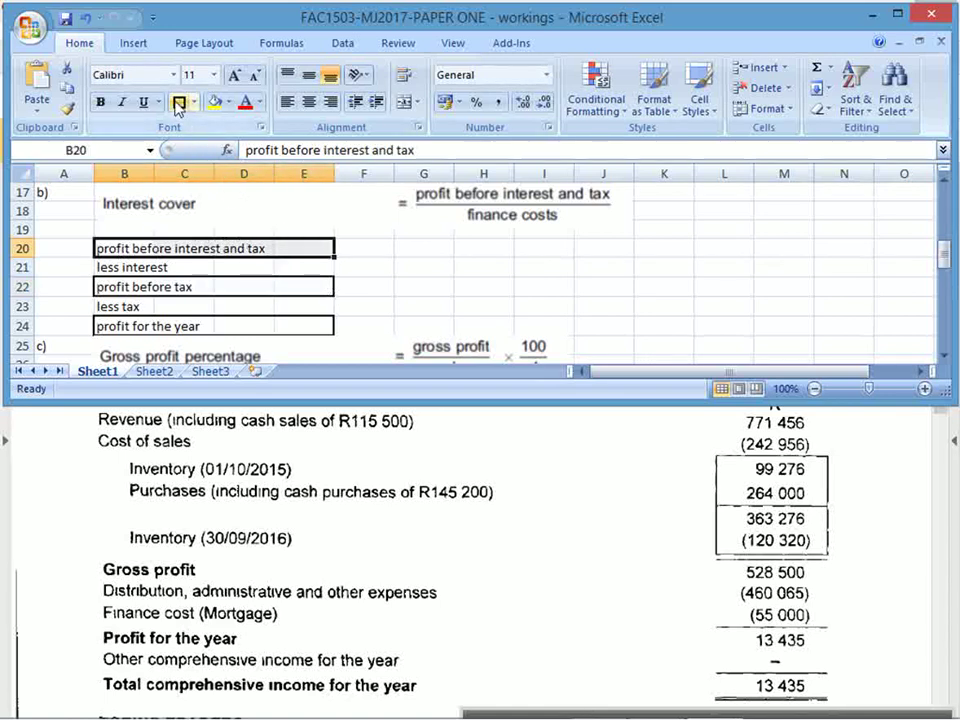
left_click(180, 101)
Nudge the gross profit percentage formula picture slightly down, clear of the bordered profit for the year row.
left_click(446, 276)
left_click_drag(431, 343, 429, 351)
left_click(484, 308)
left_click(289, 326)
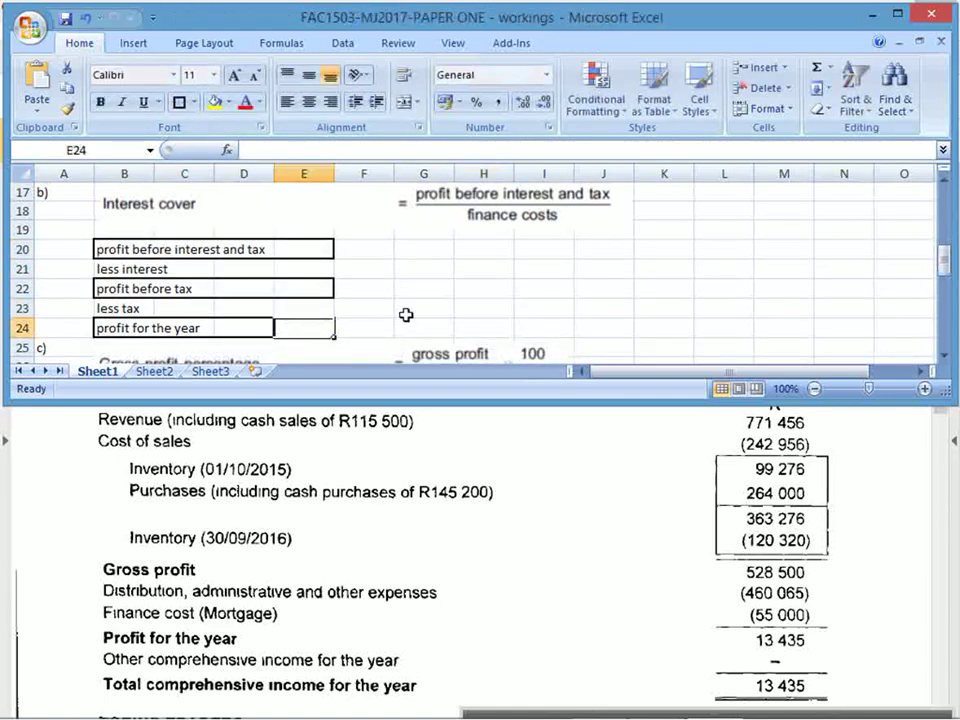
Enter 13435 for profit for the year in E24, 0 for less tax in E23 and 13435 for profit before tax in E22.
type("13435")
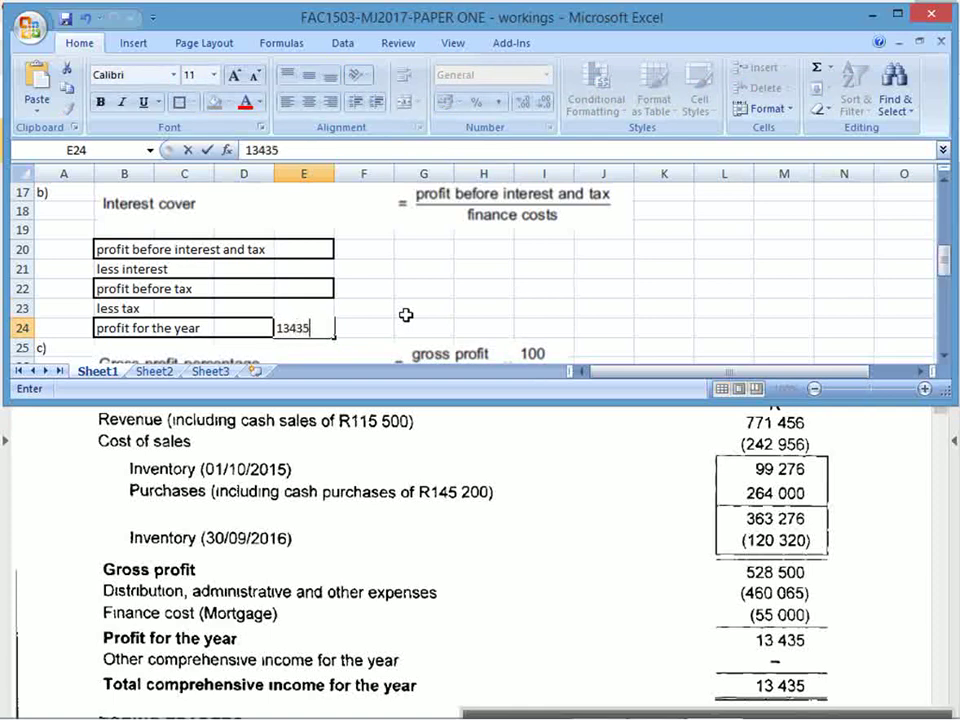
key("Return")
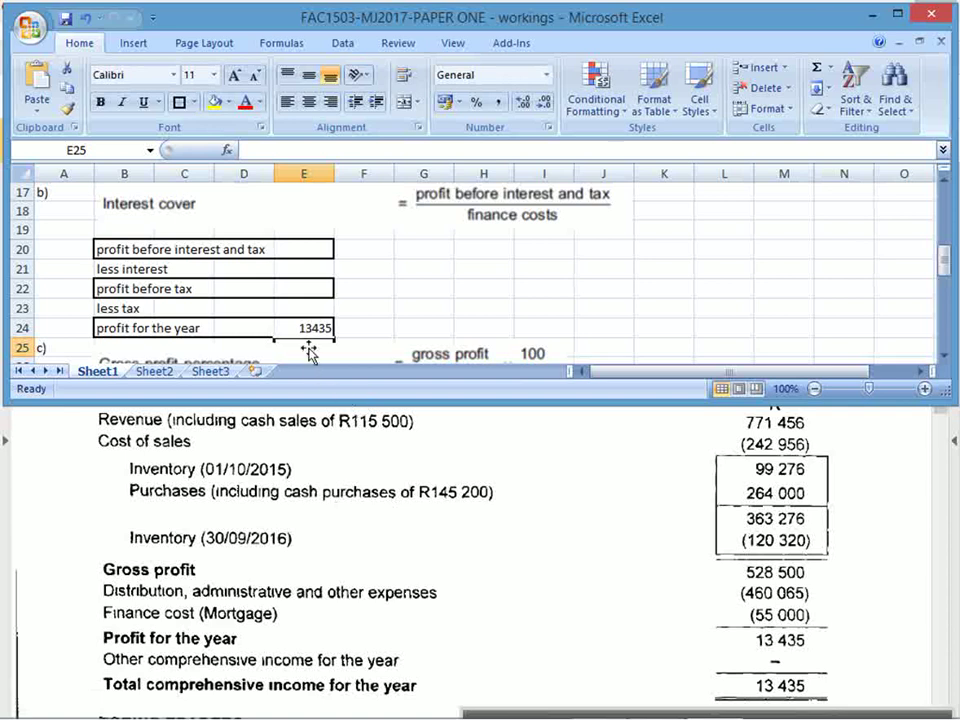
left_click(303, 307)
type("0")
key("Up")
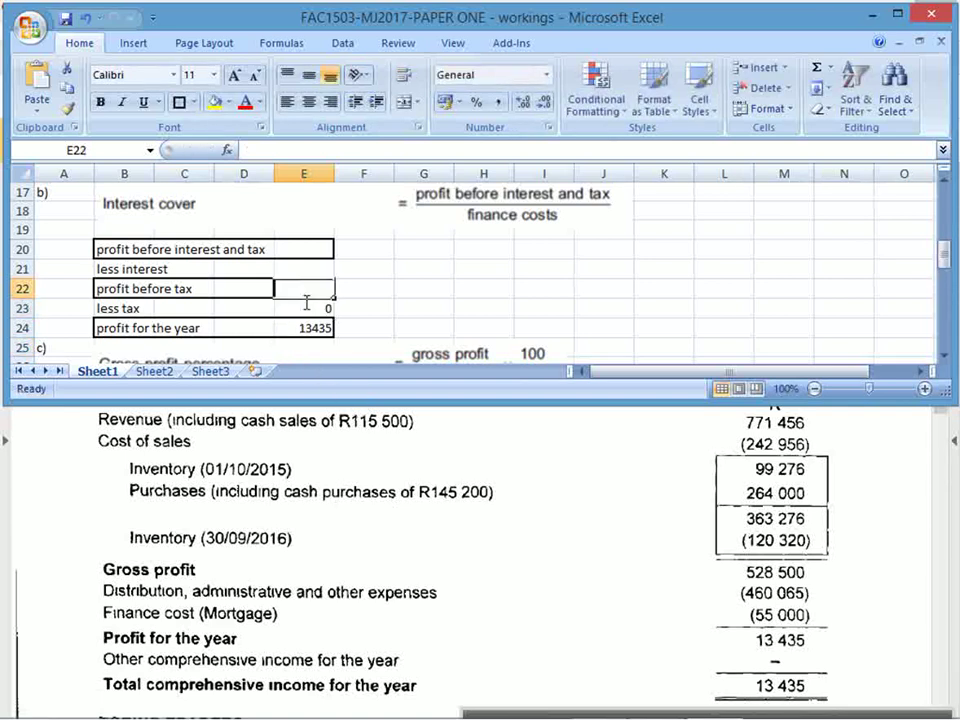
type("13435")
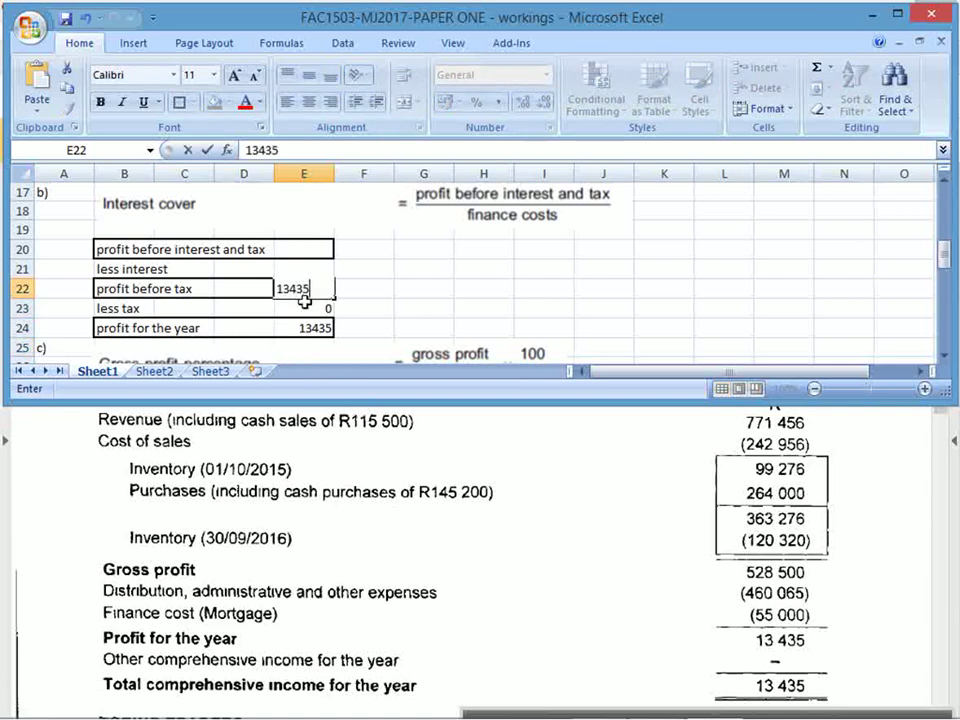
key("Return")
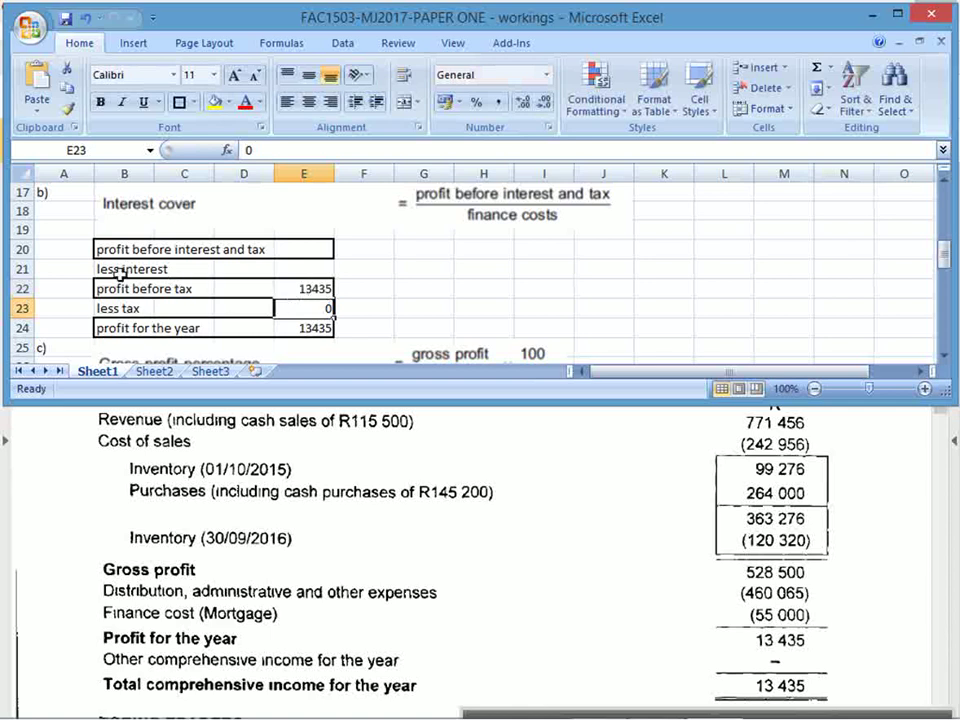
Enter the mortgage finance cost of 55000 as the less interest amount in E21.
left_click_drag(130, 270, 299, 271)
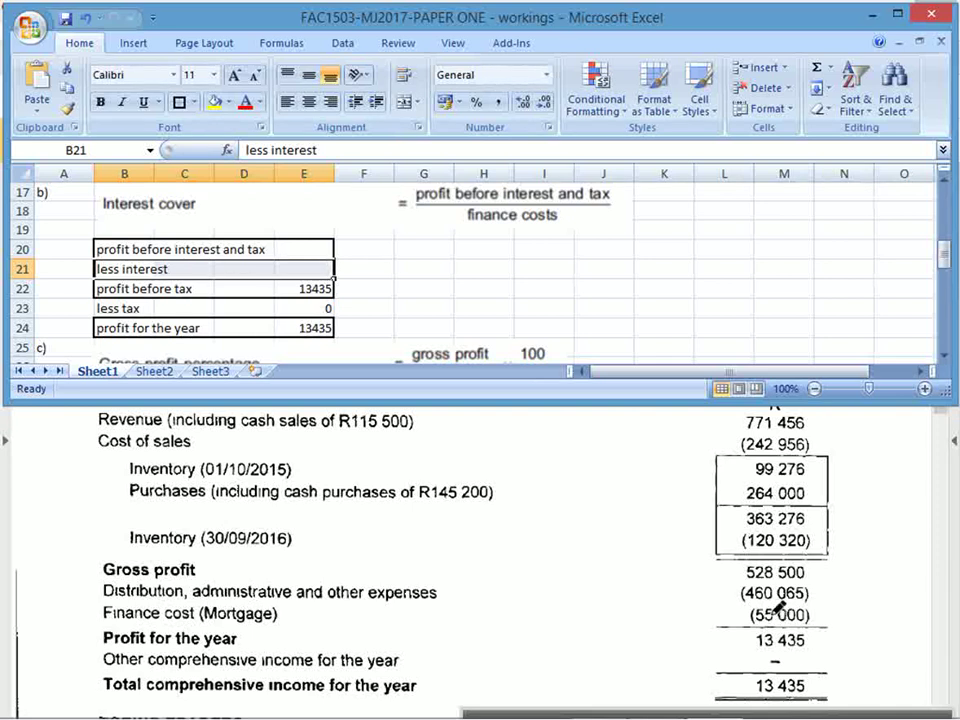
left_click(319, 272)
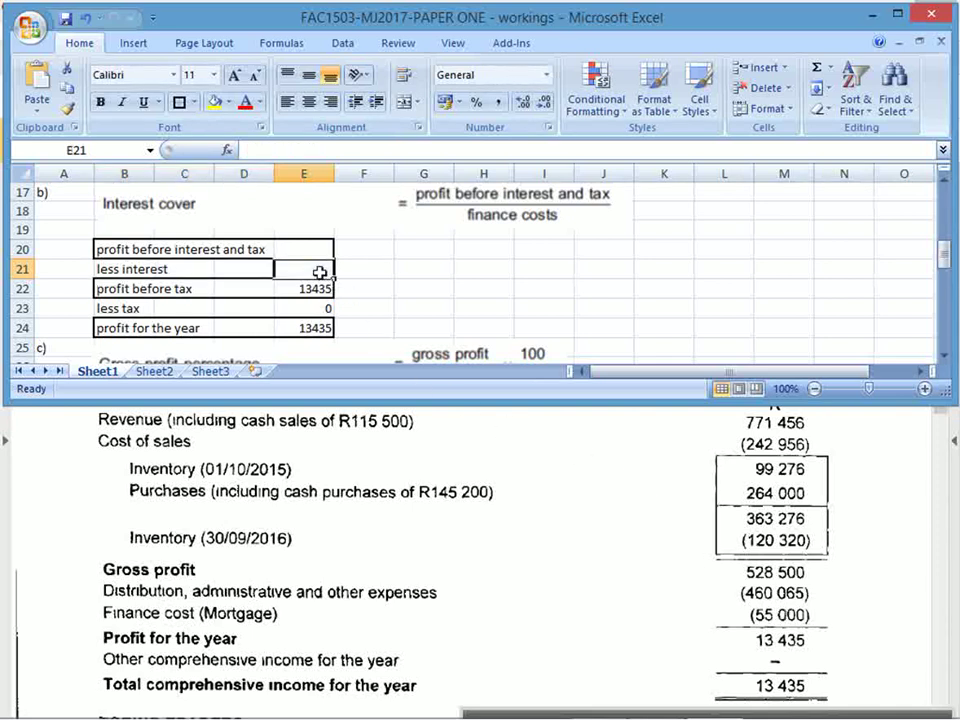
type("55000")
key("Return")
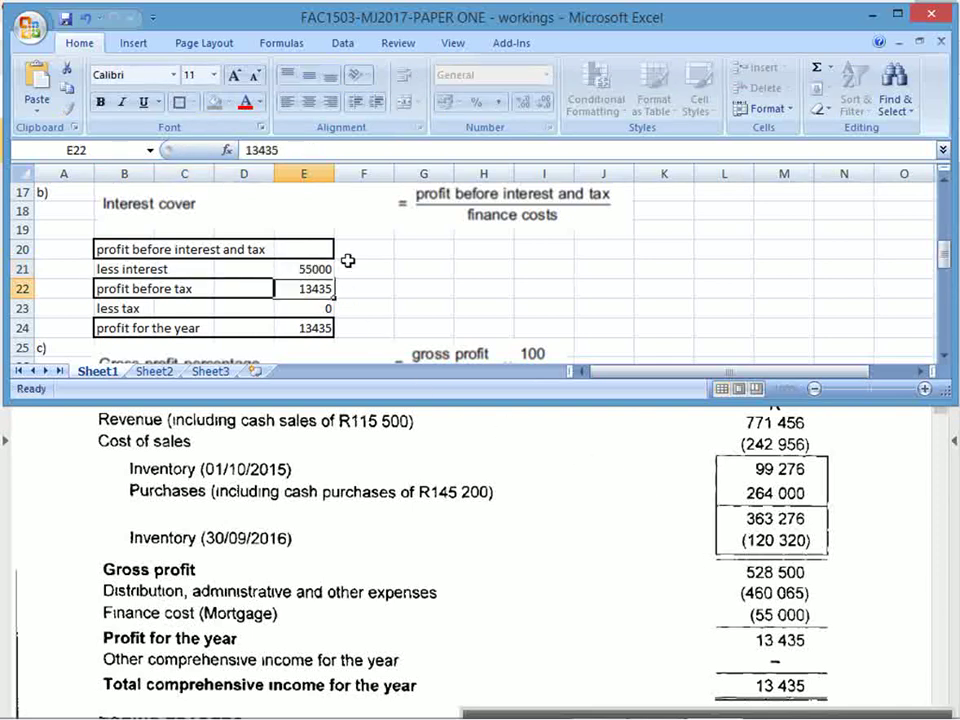
Enter ??? as a placeholder in E20 and fill the profit before interest and tax row, B20 to E20, with yellow.
left_click(311, 256)
type("???")
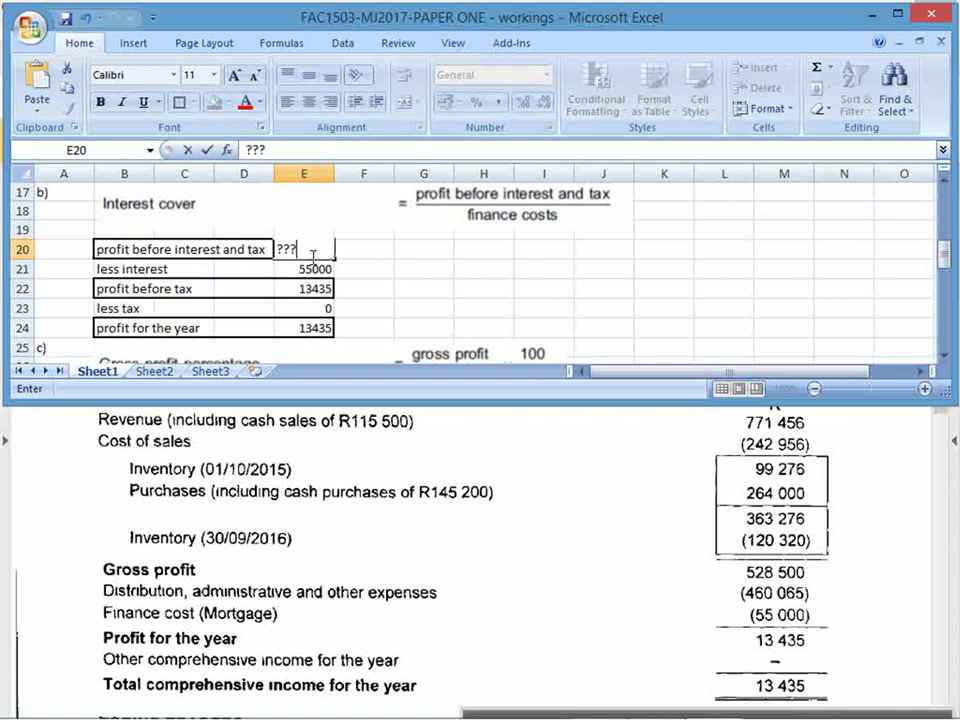
left_click_drag(131, 251, 304, 251)
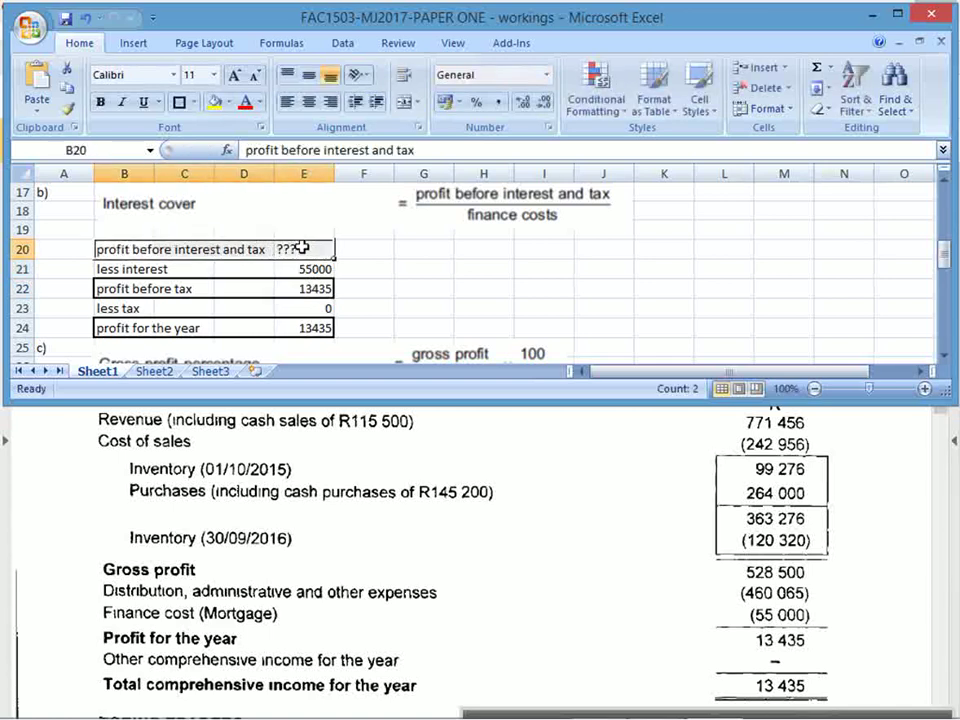
left_click(214, 101)
left_click(405, 286)
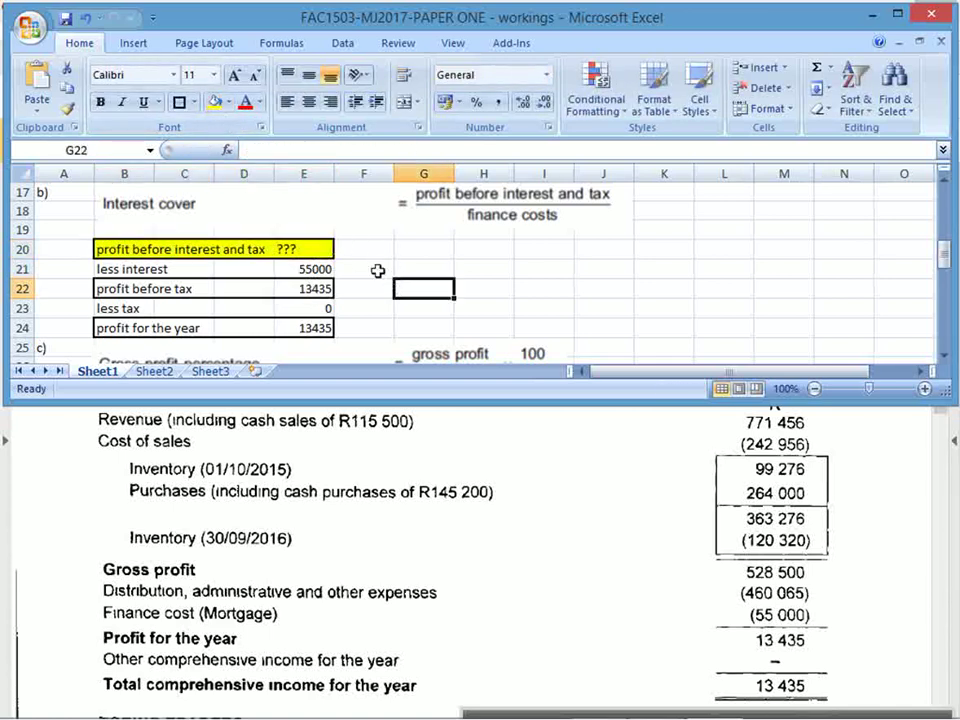
Replace the placeholder in E20 with the formula =E22+E21 to add interest back to profit before tax.
left_click(312, 270)
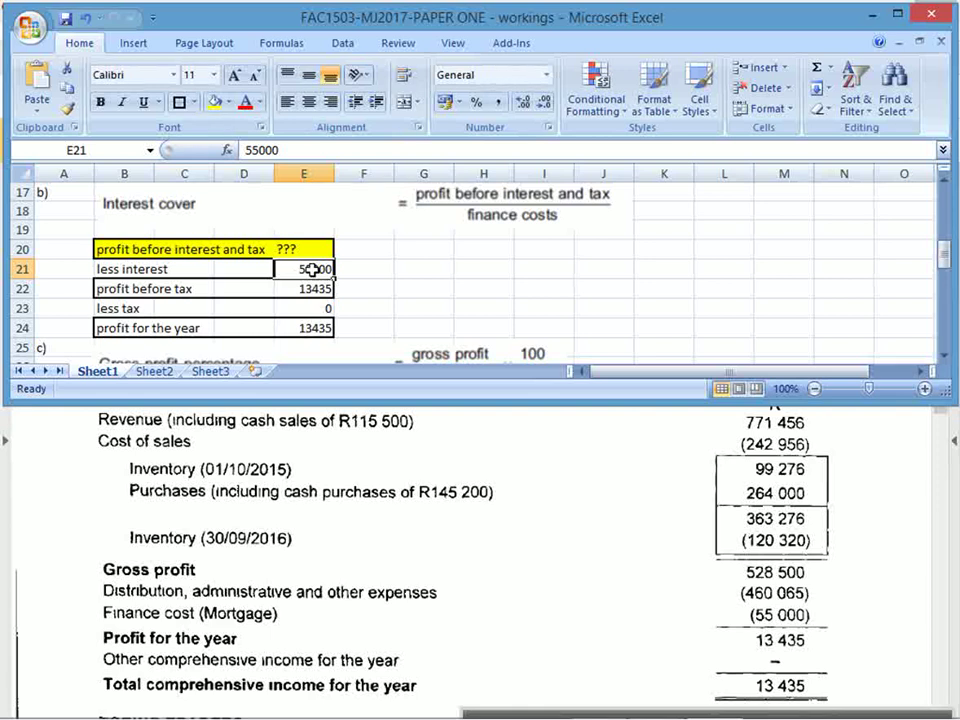
left_click_drag(129, 284, 287, 285)
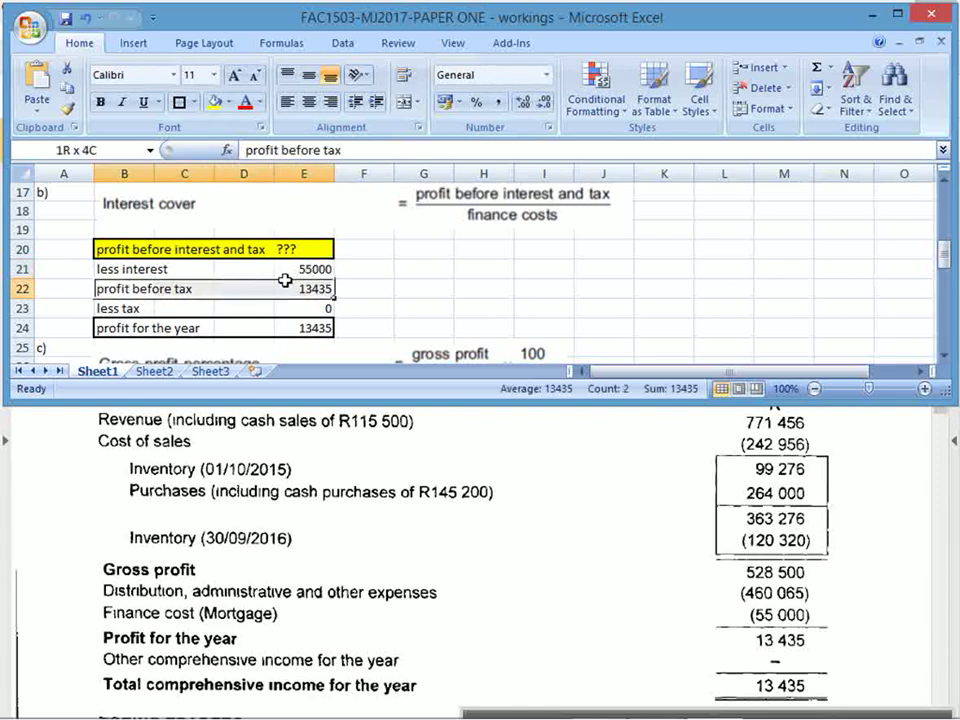
left_click(284, 250)
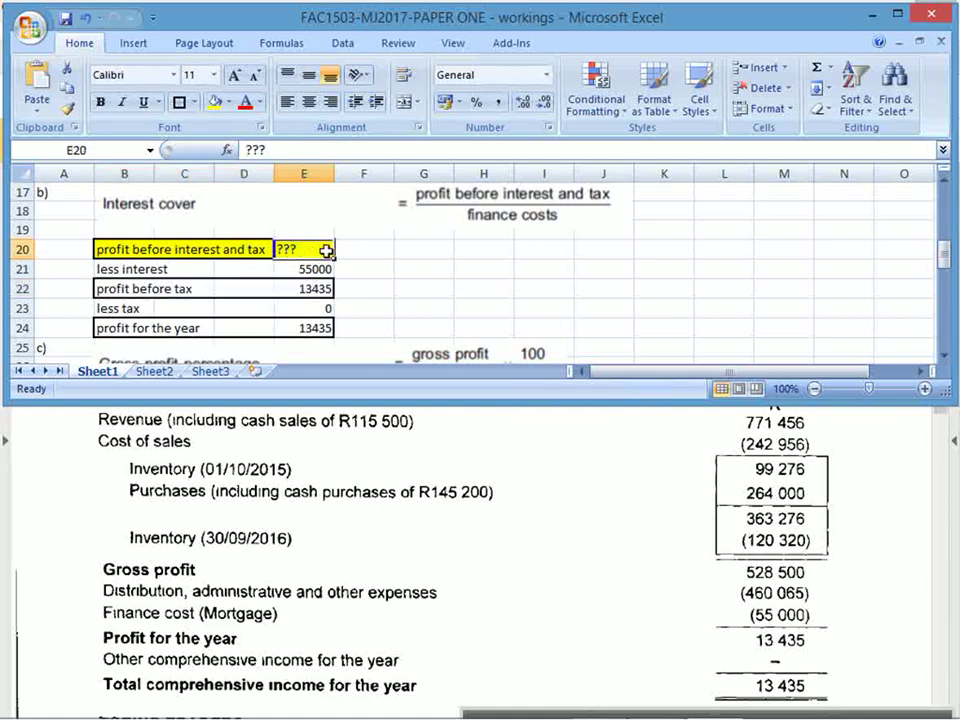
type("=")
left_click(318, 289)
left_click(313, 268)
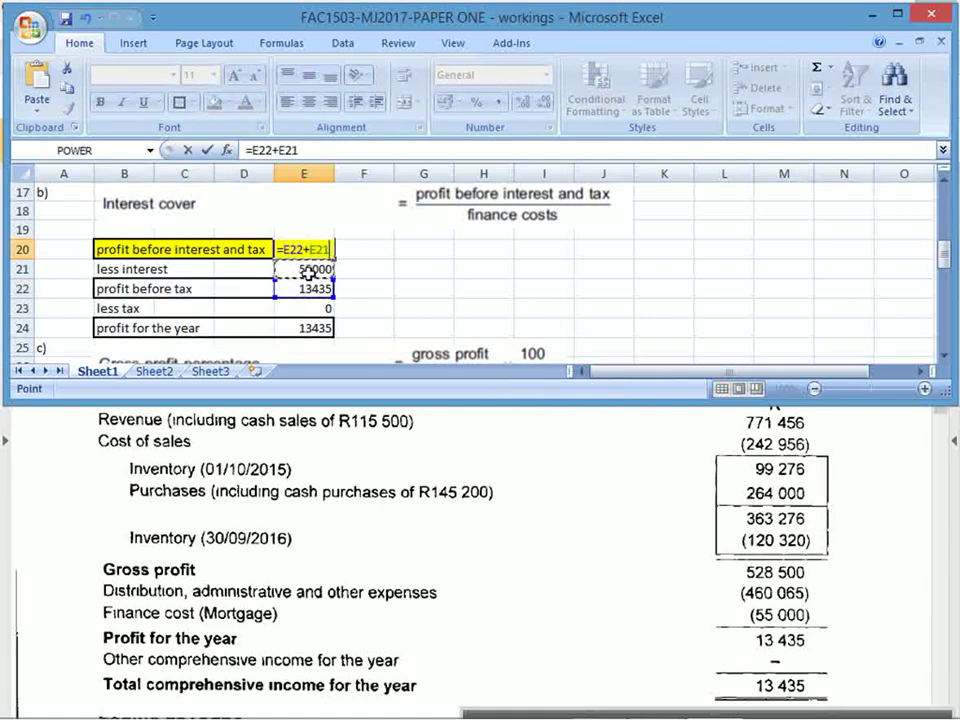
key("Return")
Make the profit before interest and tax row, B20 to E20, bold.
left_click_drag(147, 255, 311, 248)
key("ctrl+b")
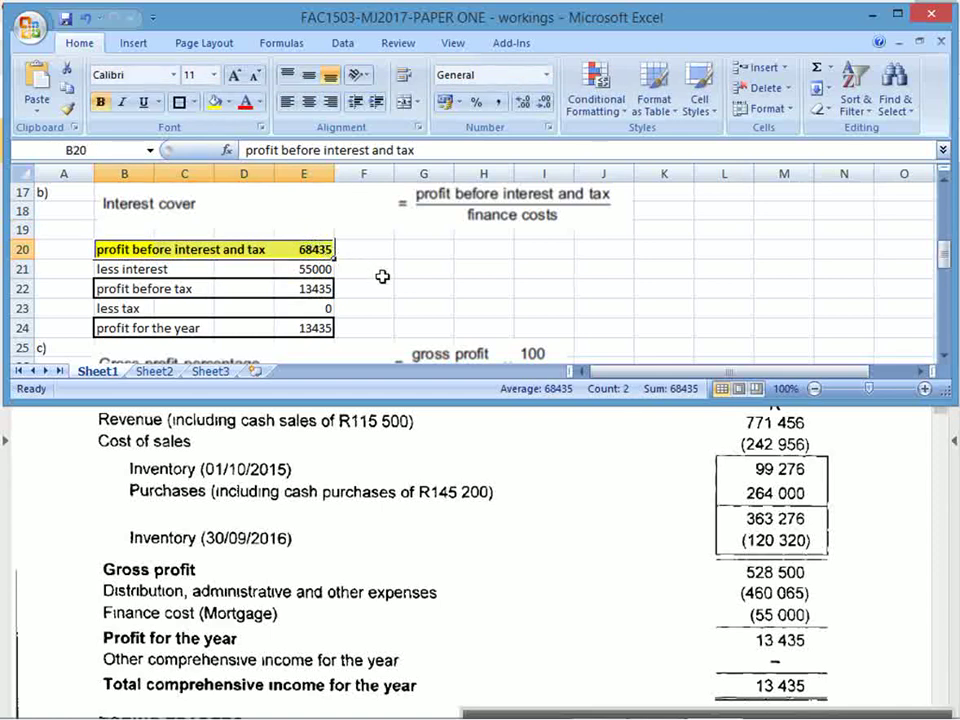
left_click(463, 274)
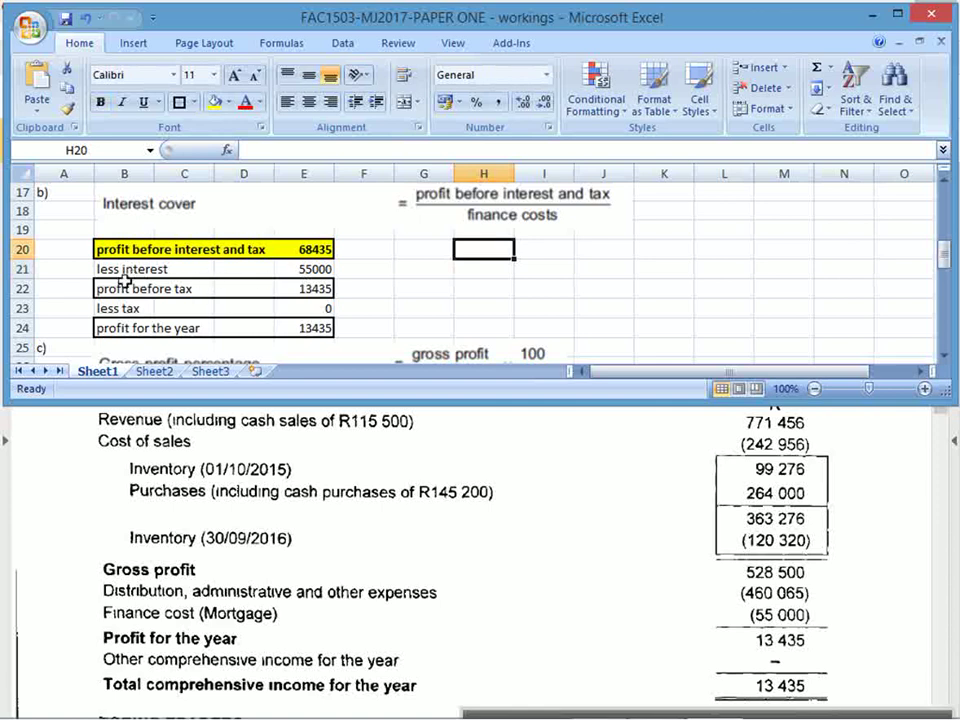
Write the working "Interest cover = 68435/55000 =" in cell H20 beside the profit list.
left_click_drag(112, 270, 318, 270)
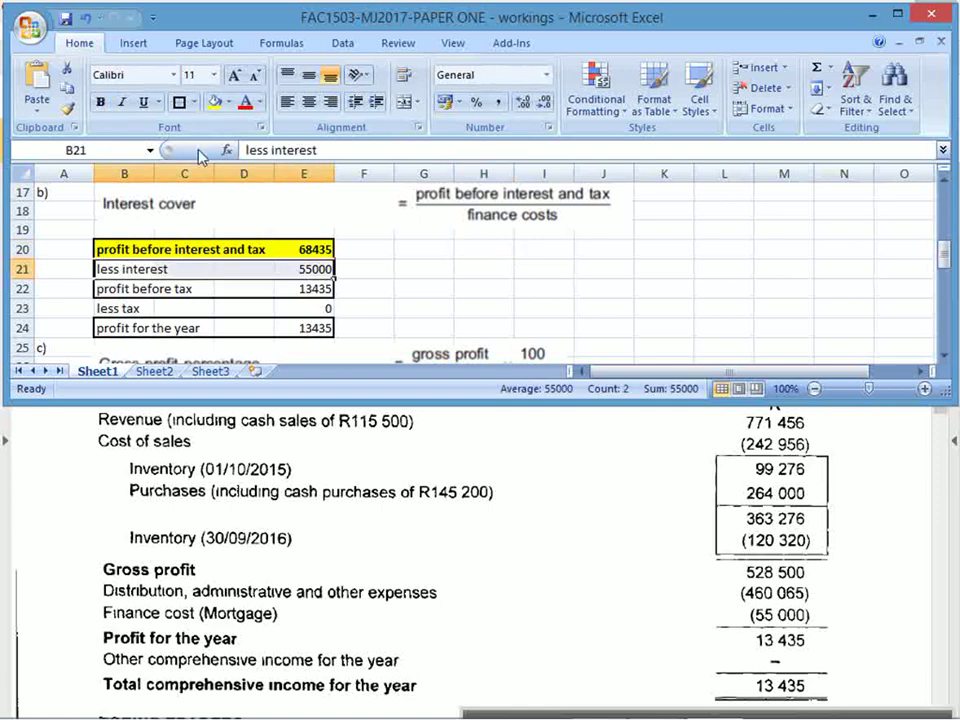
left_click(483, 258)
type("Interest cover =")
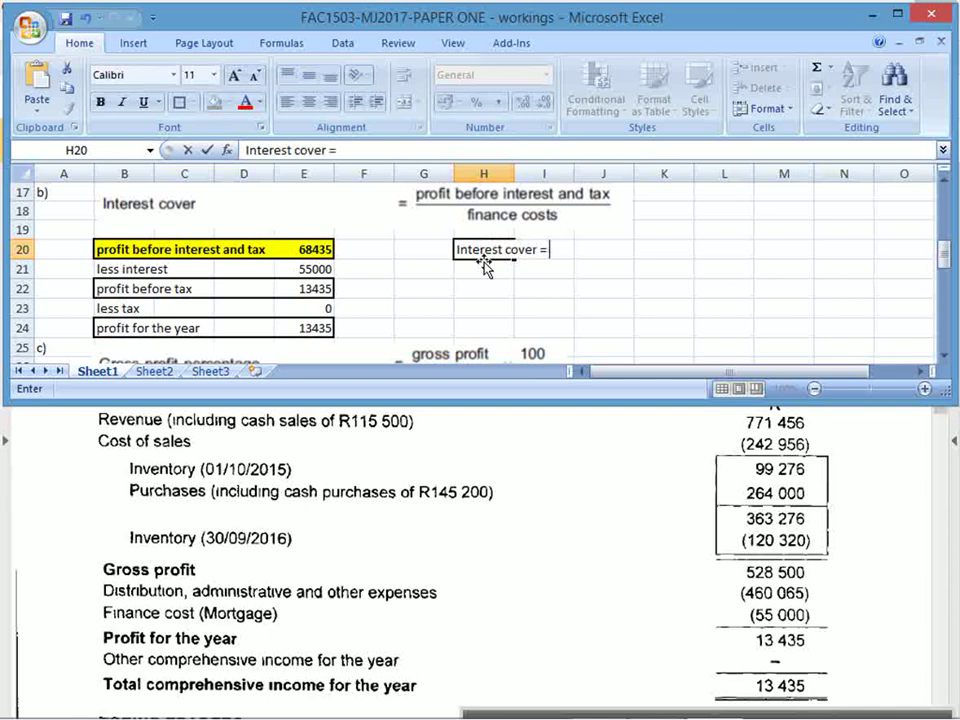
type(" 68435")
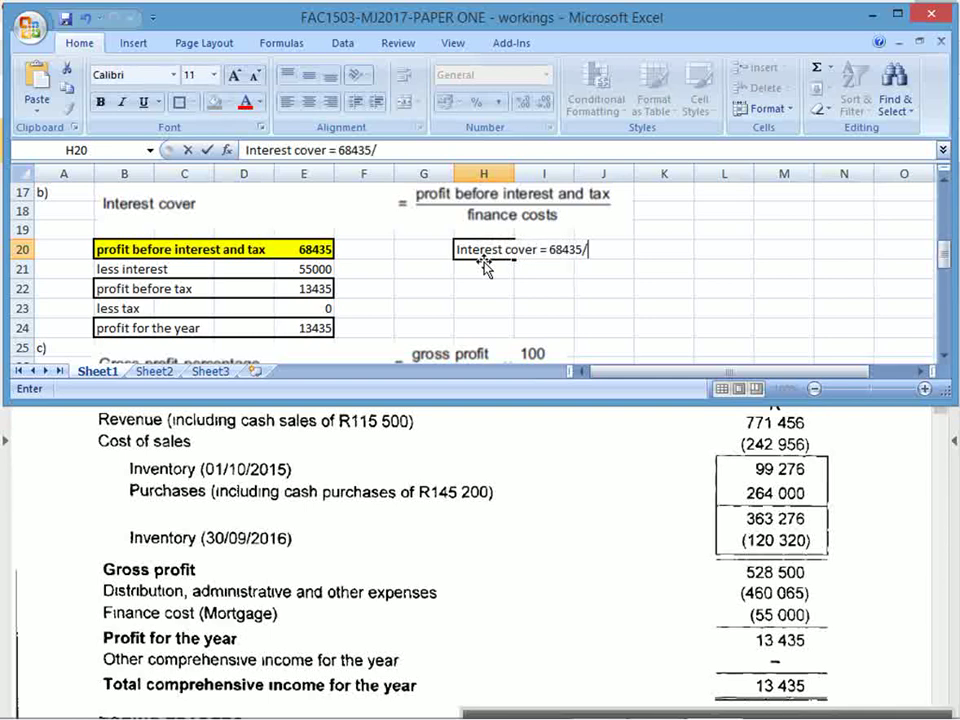
type("/55000 =")
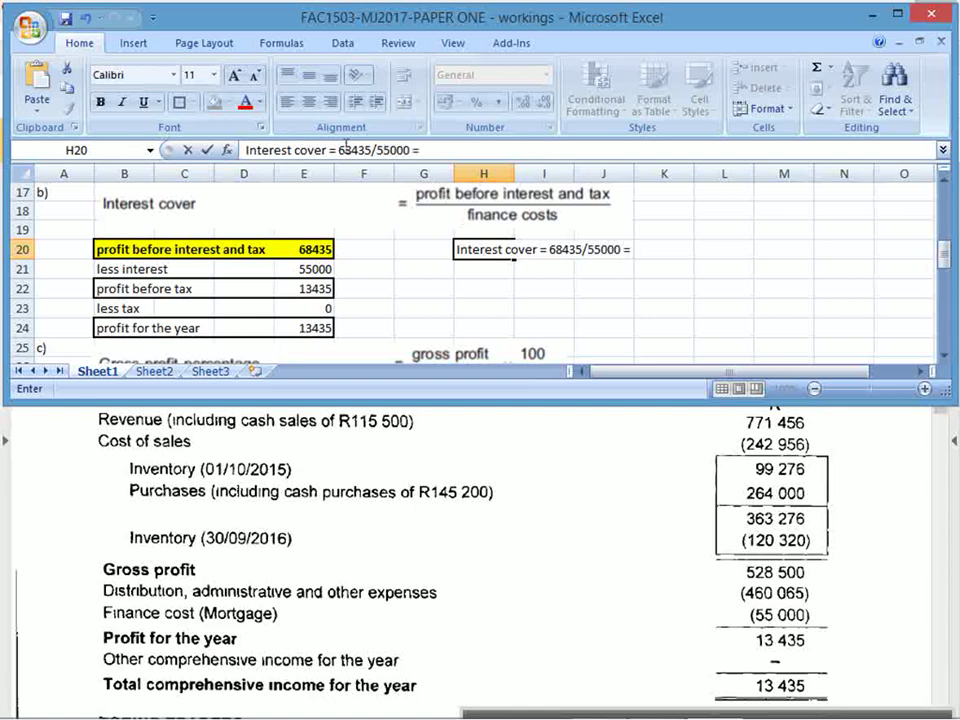
Copy the "= 68435/55000" part of H20's text into K20 so that it calculates the interest cover.
left_click_drag(333, 149, 404, 149)
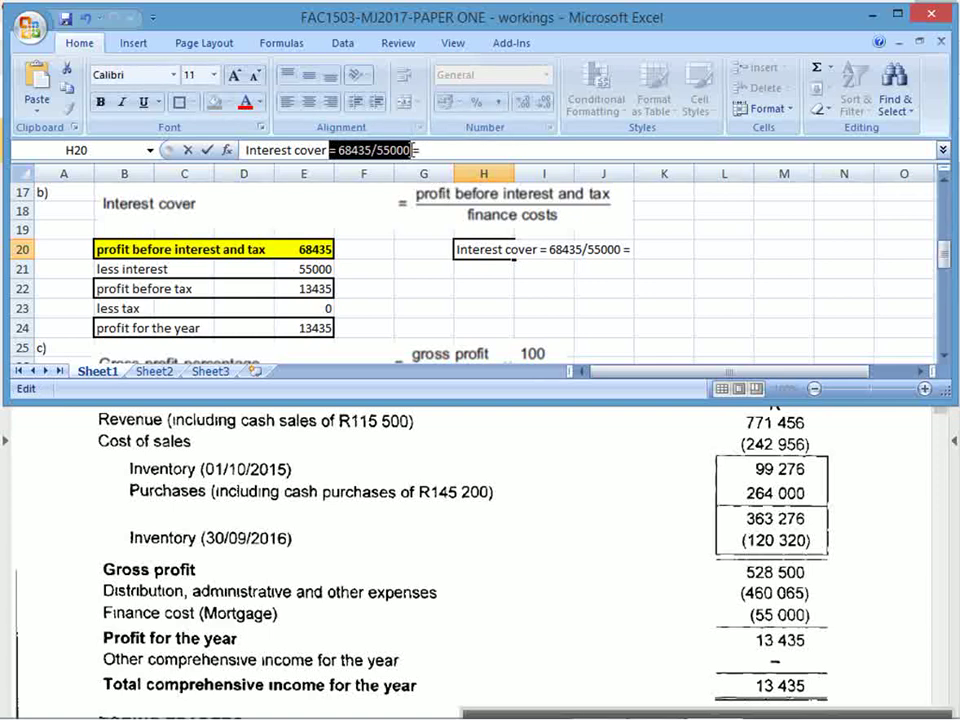
key("ctrl+c")
key("Return")
key("Up")
key("Right")
key("Right")
key("Right")
key("ctrl+v")
key("Return")
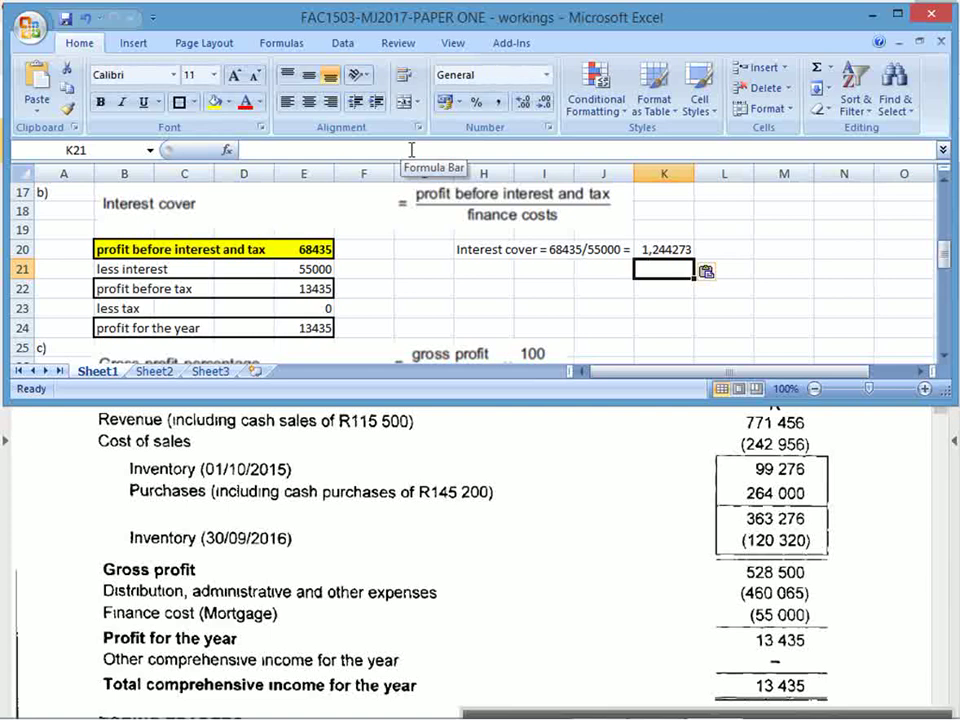
Add the unit "times" in L20 beside the interest cover result.
key("Up")
key("Right")
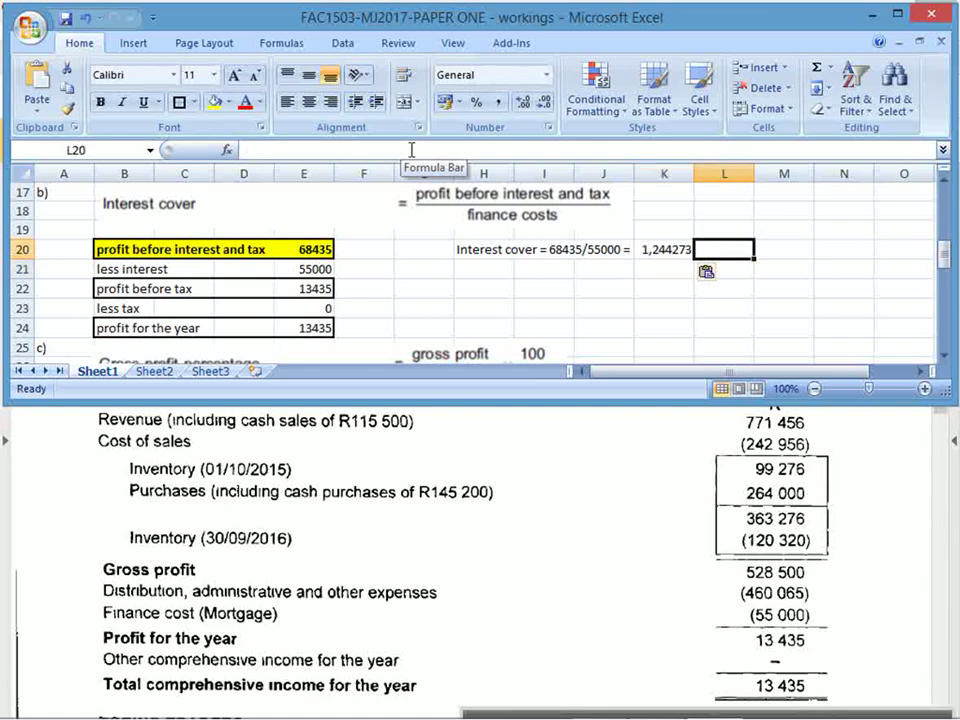
type("times")
key("Return")
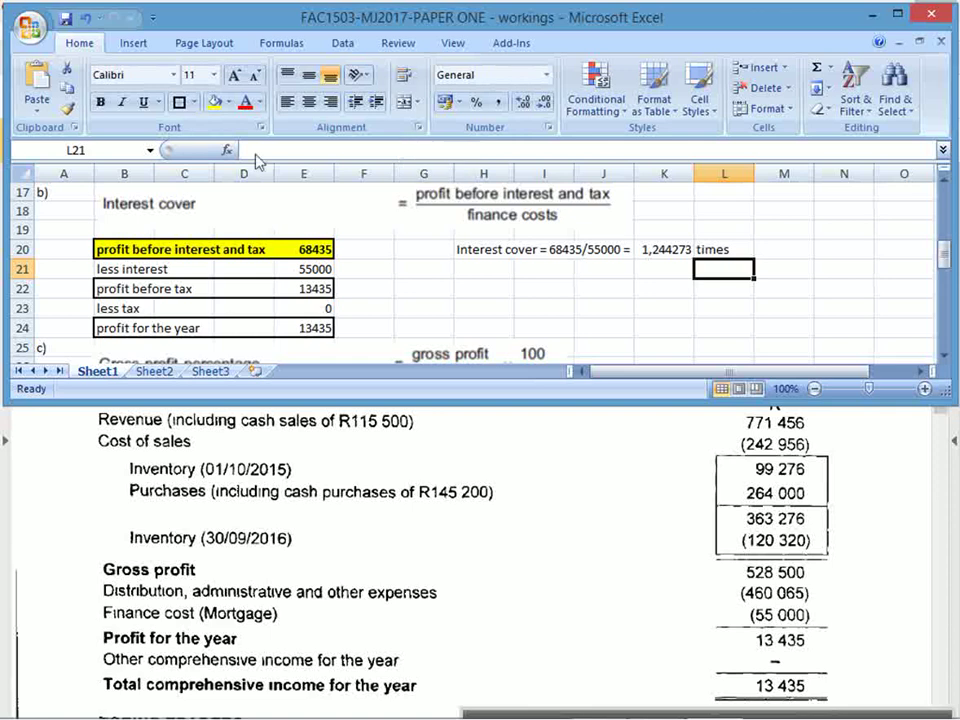
left_click_drag(105, 248, 302, 256)
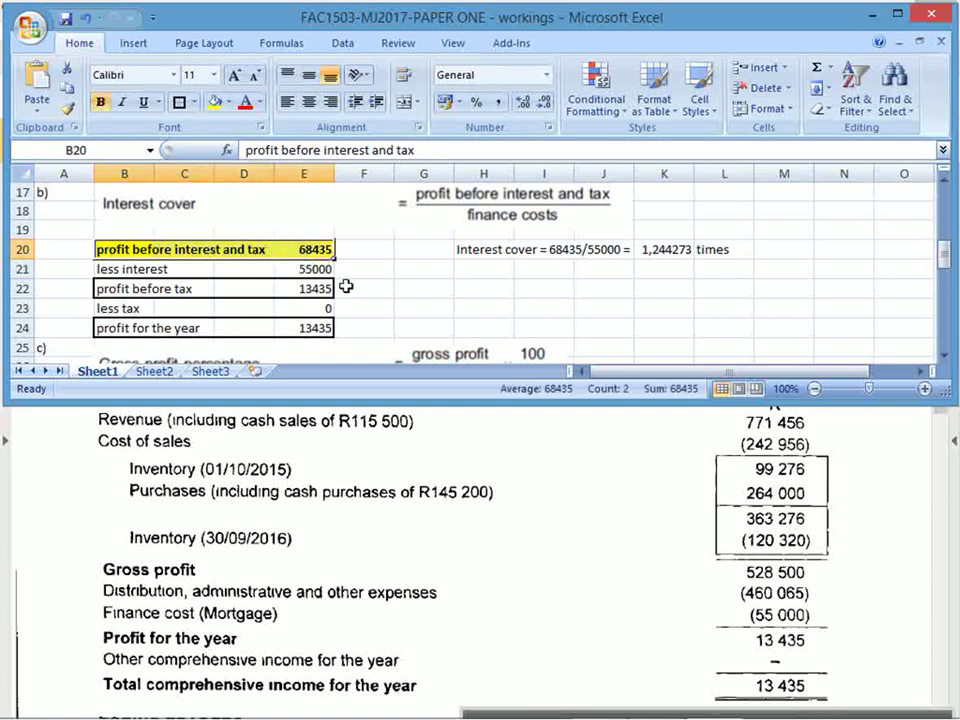
left_click(456, 311)
Circle the gross profit of 528 500 and the revenue of 771 456 in red on the exam paper, then return to the workbook.
scroll(480, 306, "down", 2)
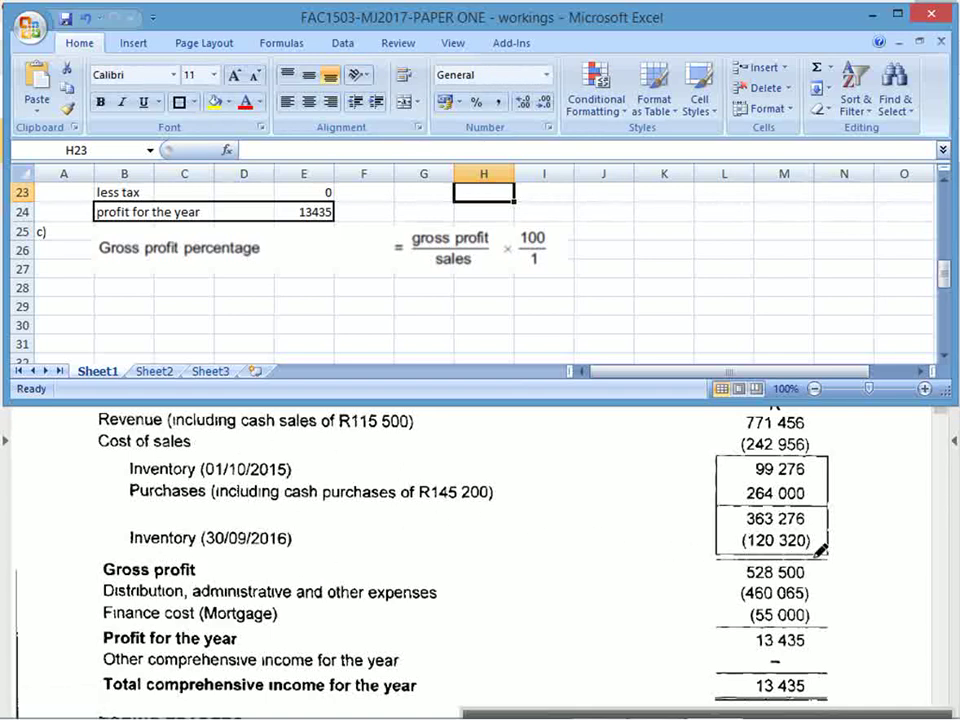
mouse_move(815, 556)
left_mouse_down()
mouse_move(771, 586)
mouse_move(823, 540)
left_mouse_up()
left_click_drag(790, 422, 825, 418)
key("alt+Tab")
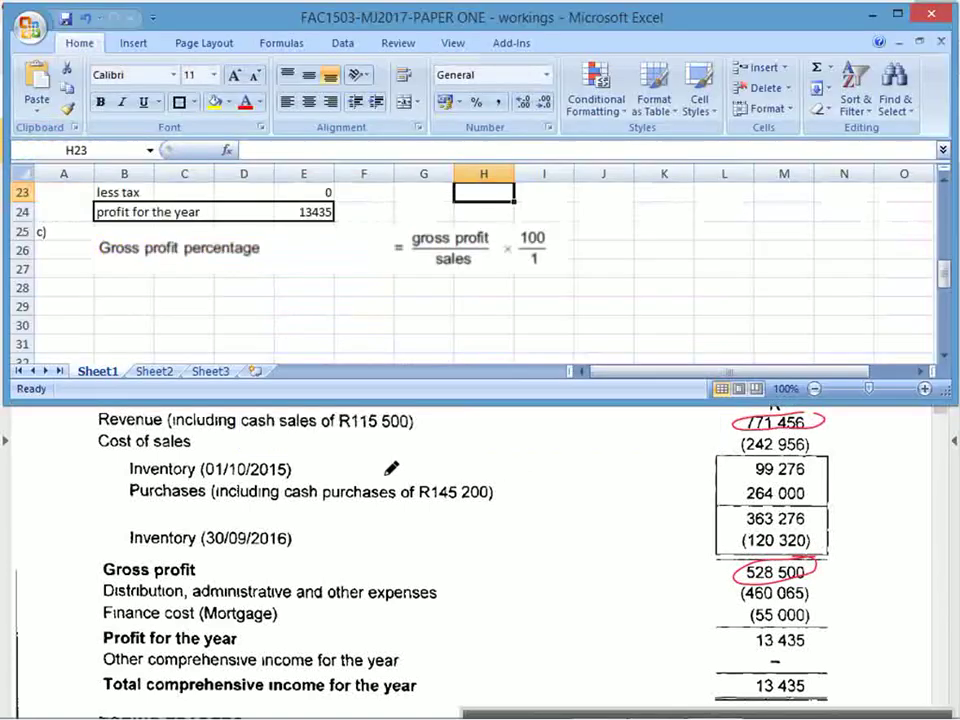
Write the working "GP% = 528500/771456 x 100/1 =" in B28 under the gross profit percentage formula.
left_click(122, 288)
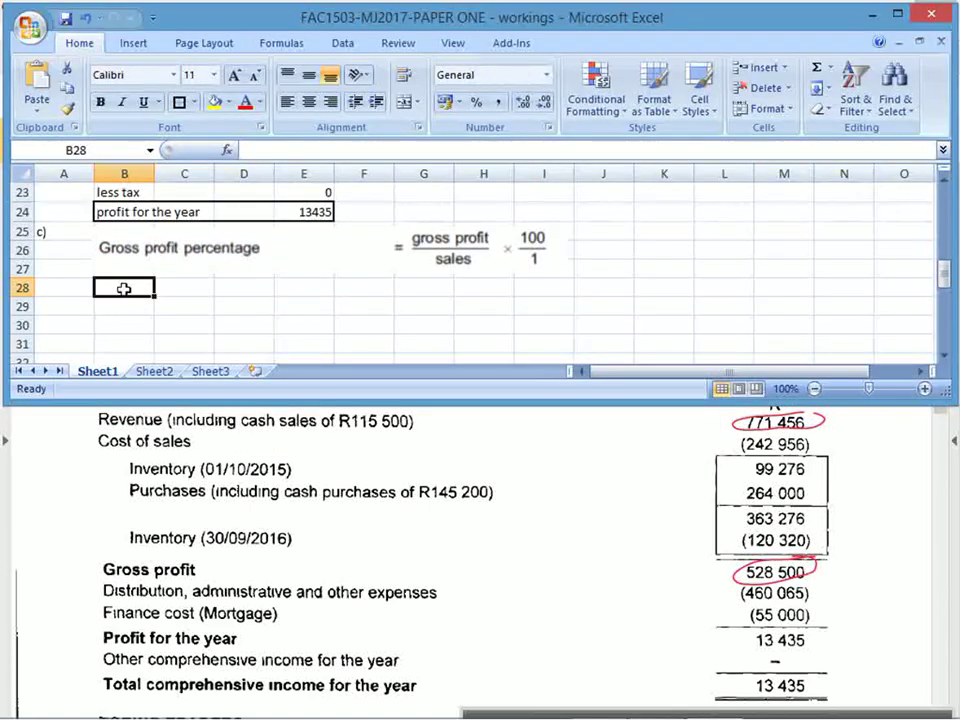
type("GP")
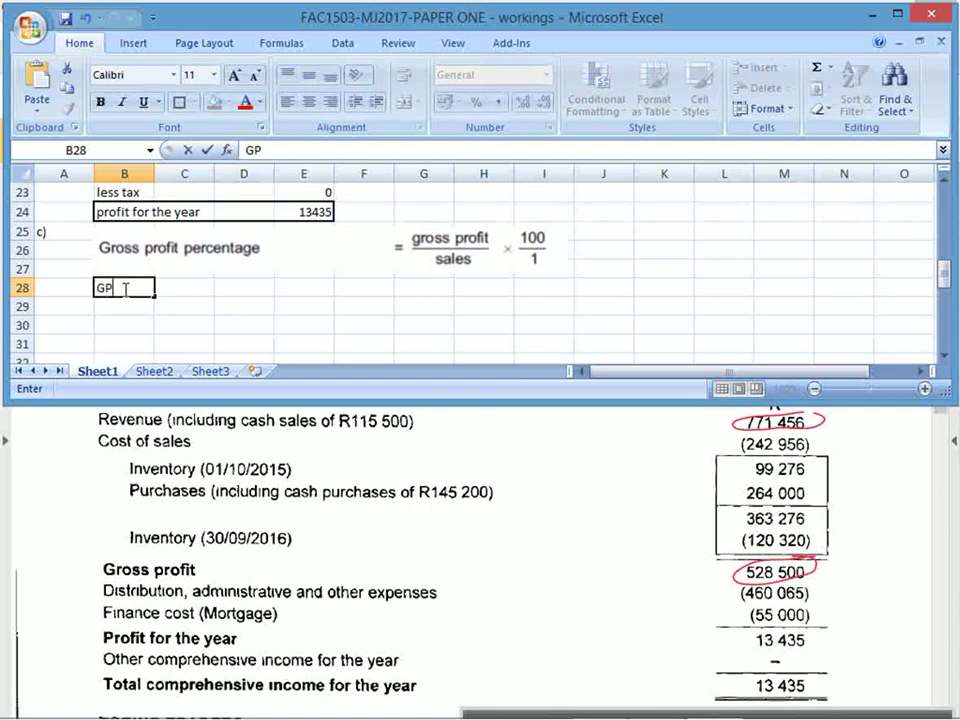
type("% = 5")
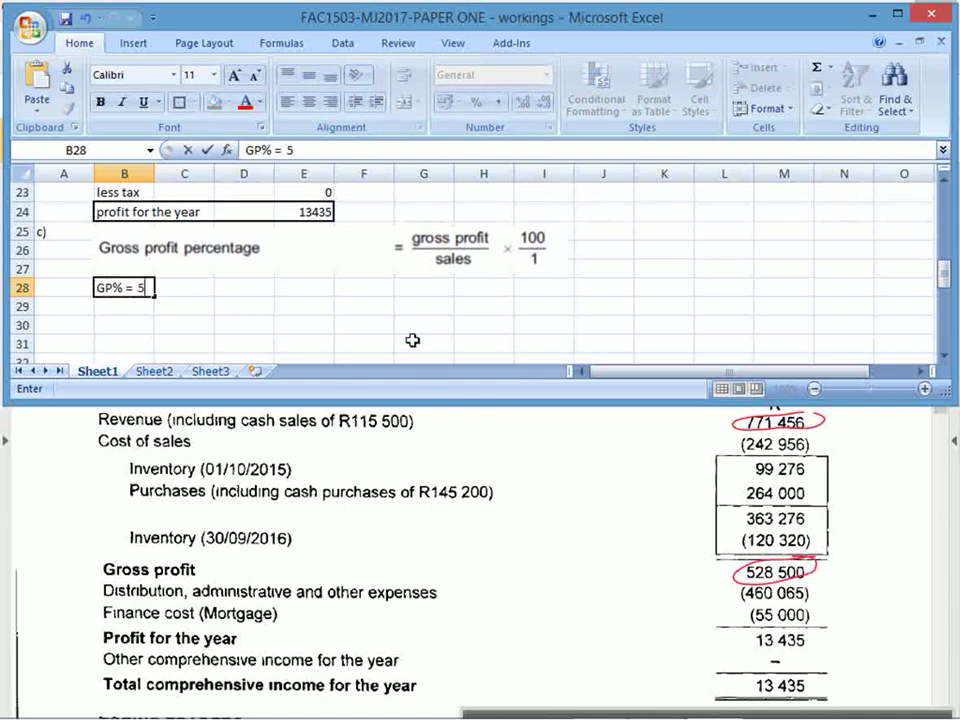
type("28500/771")
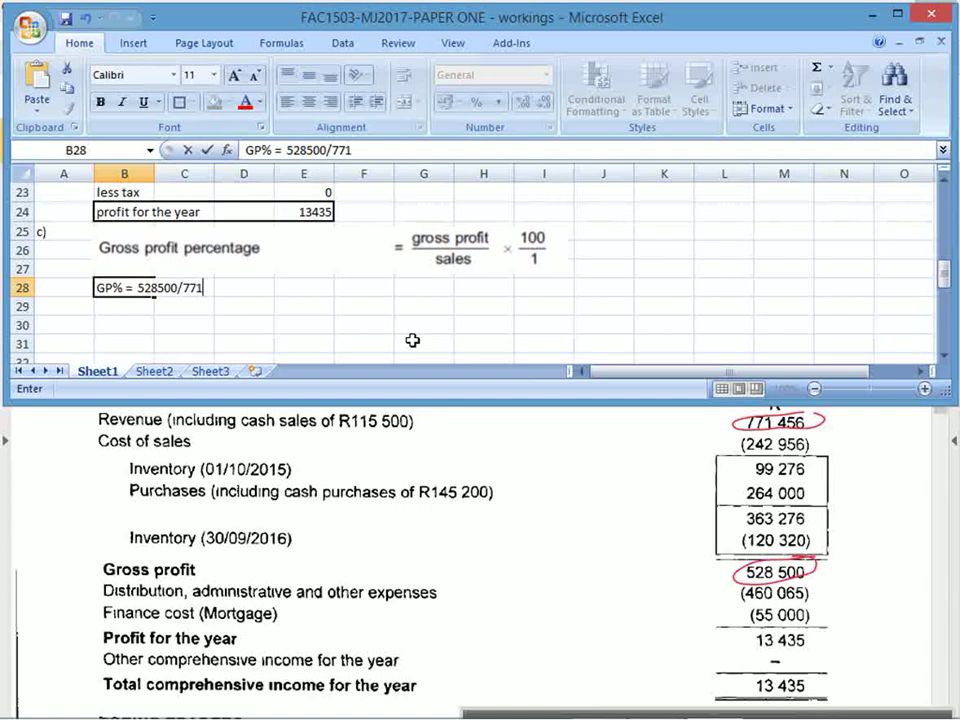
type("456 x 100")
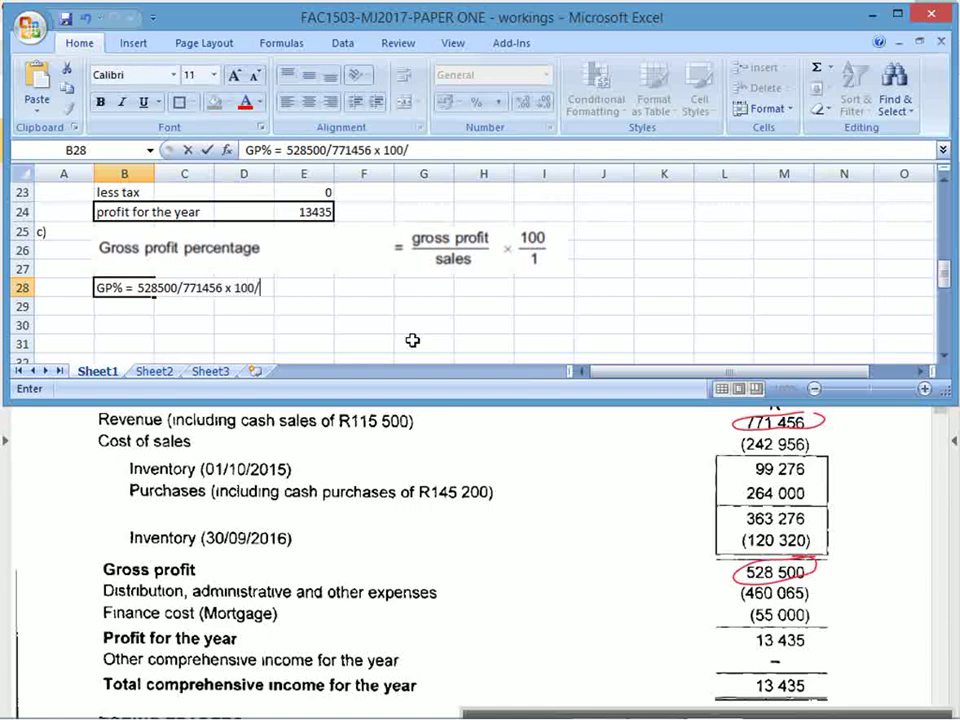
type("/1 =")
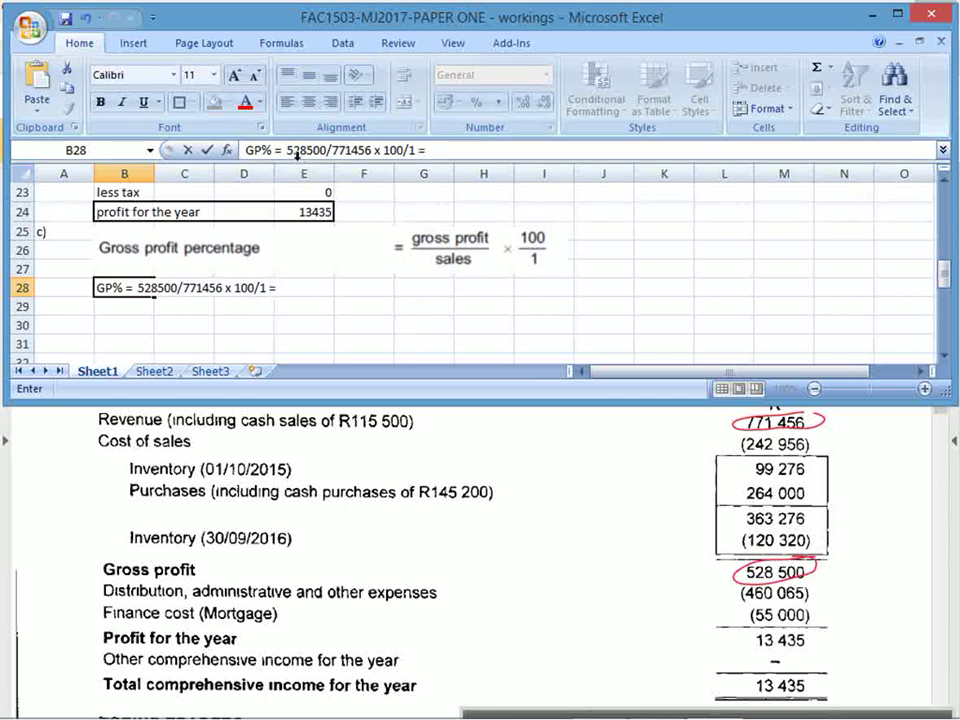
Copy the "= 528500/771456 x 100/1" part of B28's text into F28.
left_click_drag(278, 149, 415, 150)
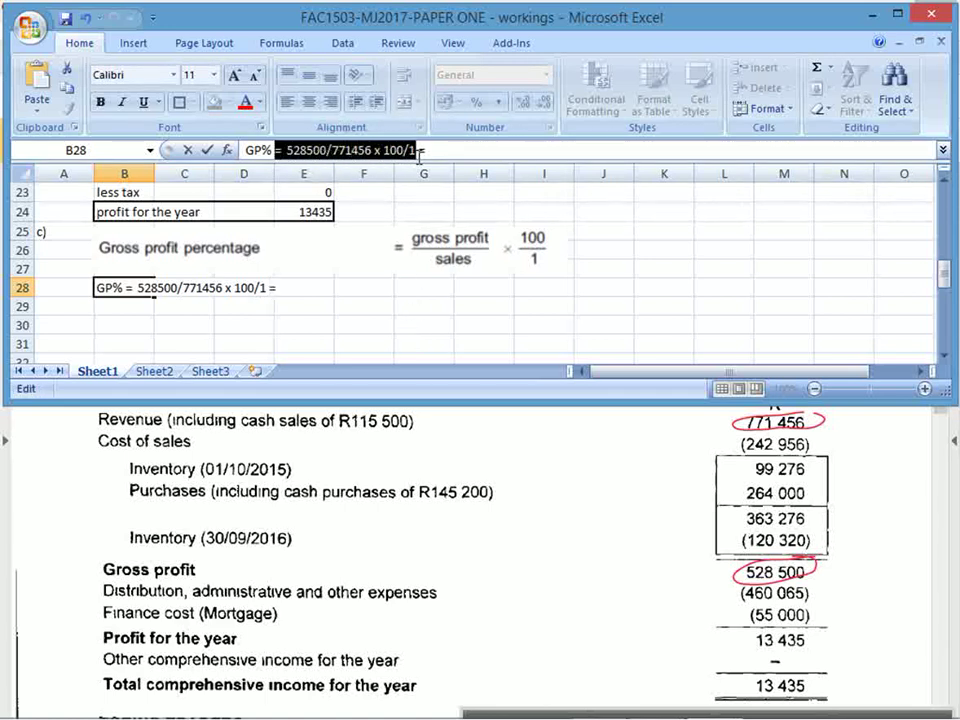
key("ctrl+c")
key("Return")
key("Right")
key("Right")
key("Right")
key("Up")
key("Right")
key("ctrl+v")
key("Return")
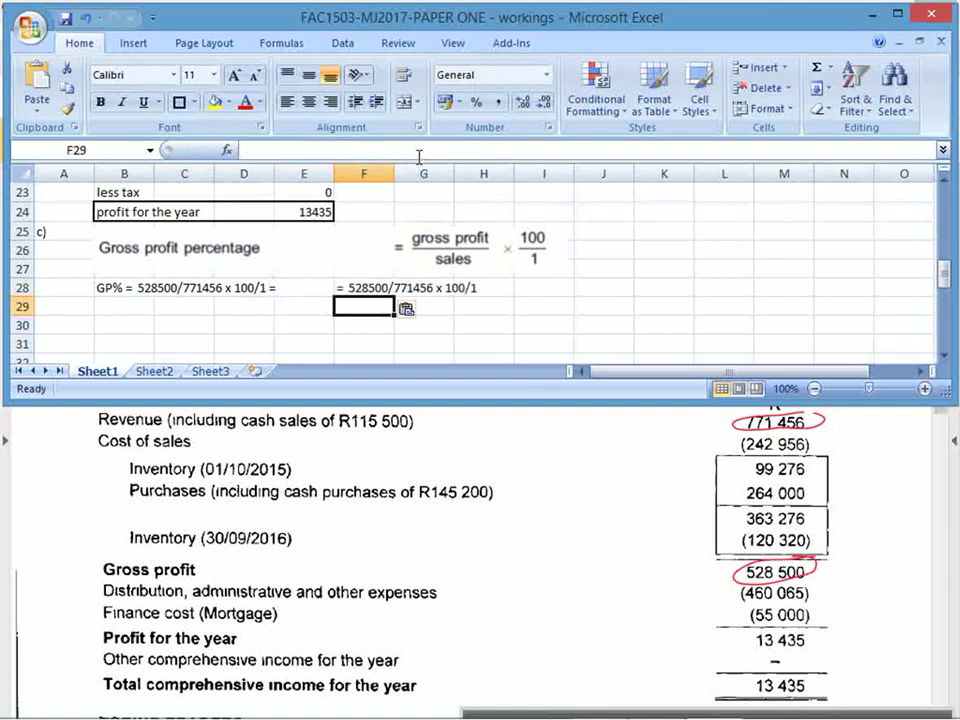
Replace the "x" in F28 with "*" so that the formula calculates the gross profit percentage.
key("Up")
left_click(356, 150)
key("BackSpace")
key("BackSpace")
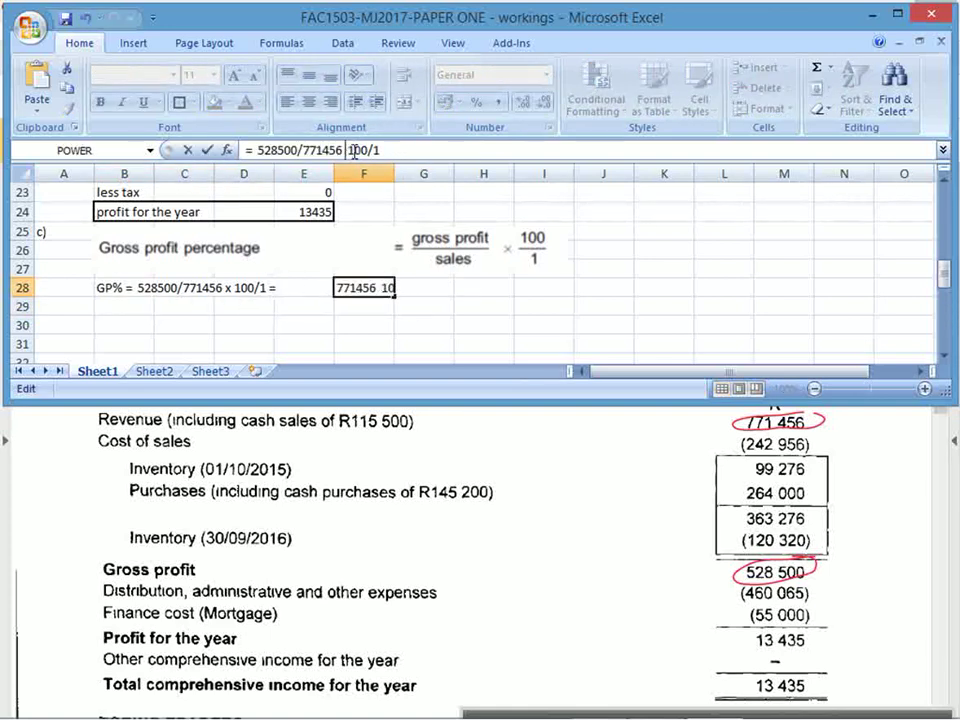
type("*")
key("Return")
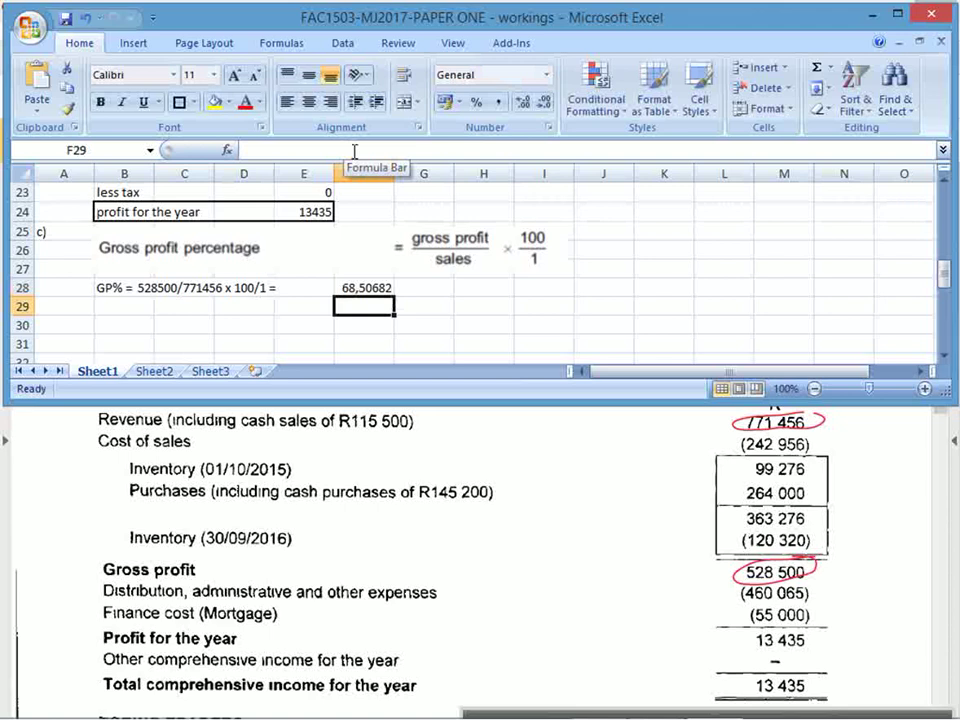
Add the unit "%" in G28 beside the gross profit percentage result.
key("Right")
key("Up")
type("%")
key("Return")
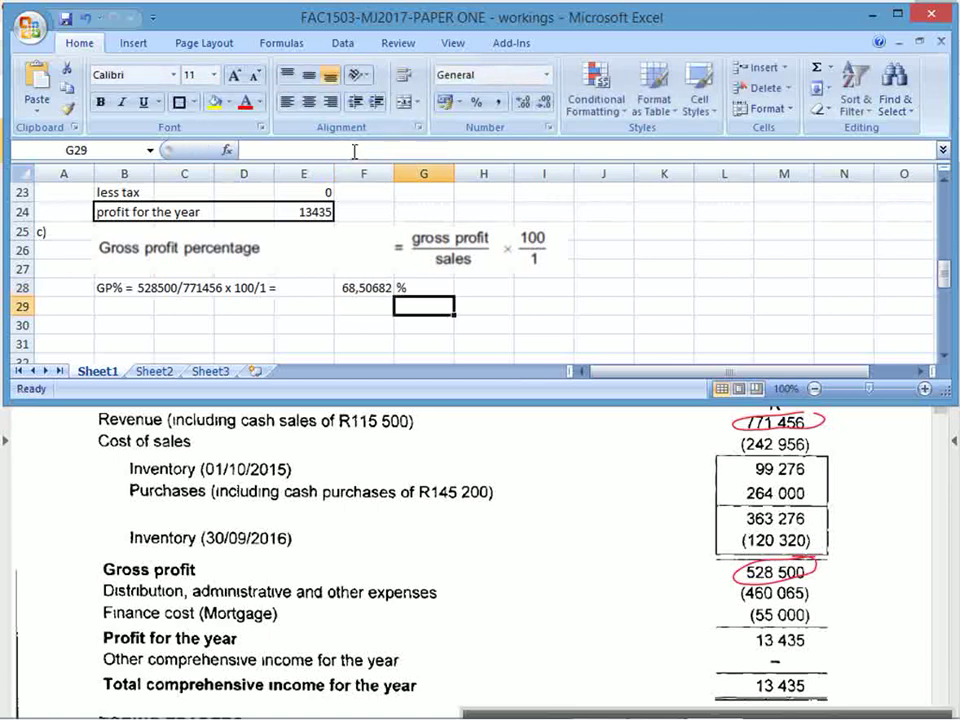
left_click_drag(146, 287, 407, 306)
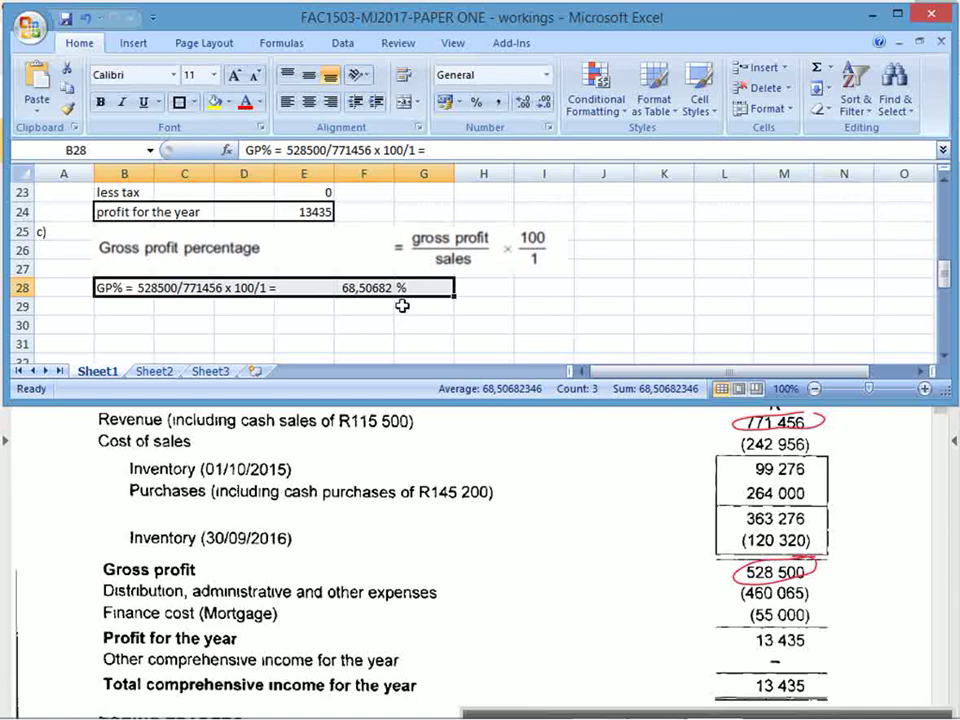
left_click(79, 340)
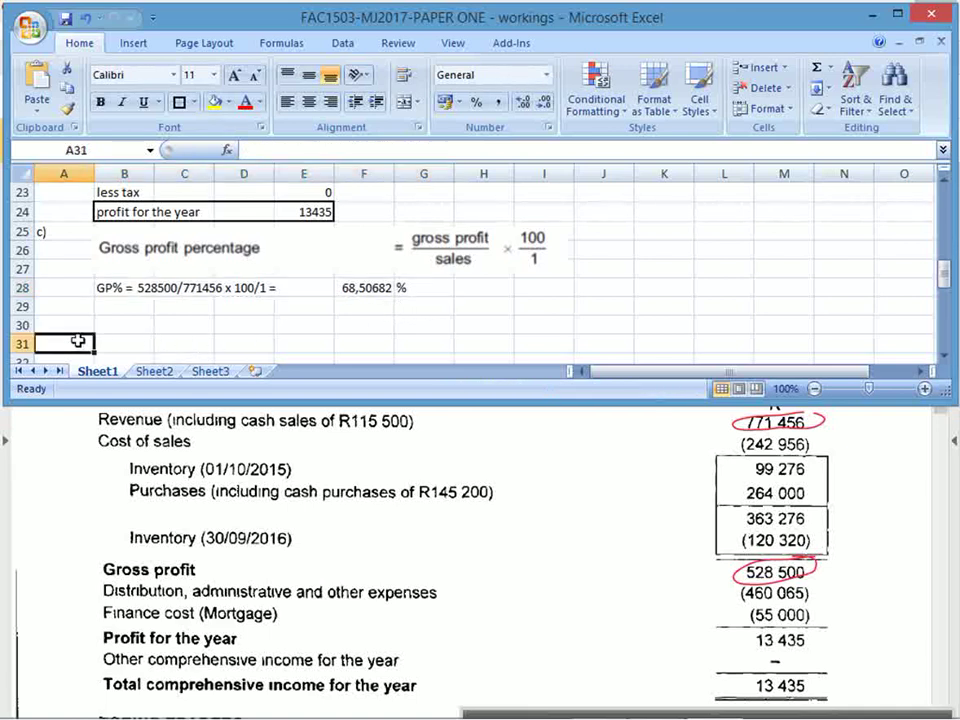
On the exam paper in Acrobat Reader, circle the trade and other payables row in red and label its amounts "Last yr" and "This yr", then return to Excel.
scroll(78, 338, "down", 2)
scroll(78, 338, "down", 2)
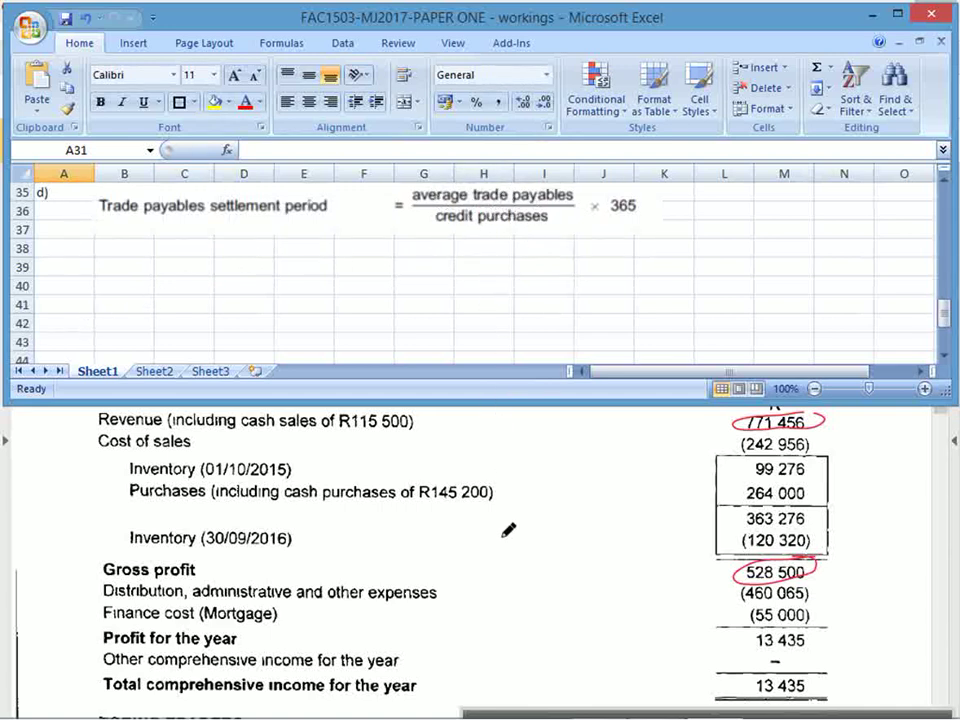
left_click(450, 540)
scroll(462, 562, "down", 5)
scroll(462, 562, "down", 6)
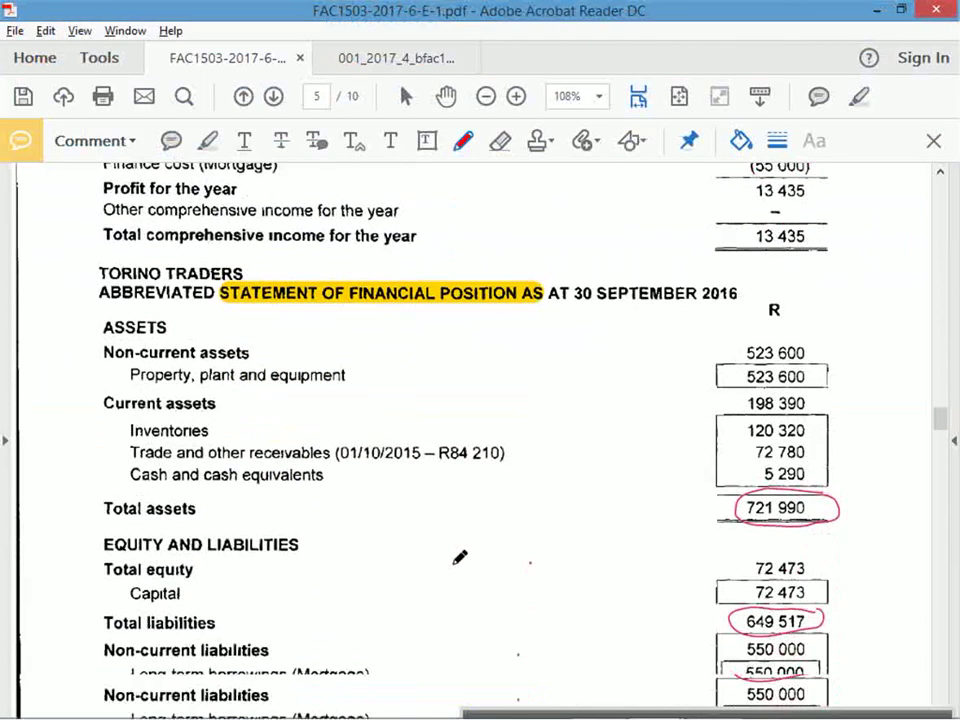
scroll(460, 557, "down", 2)
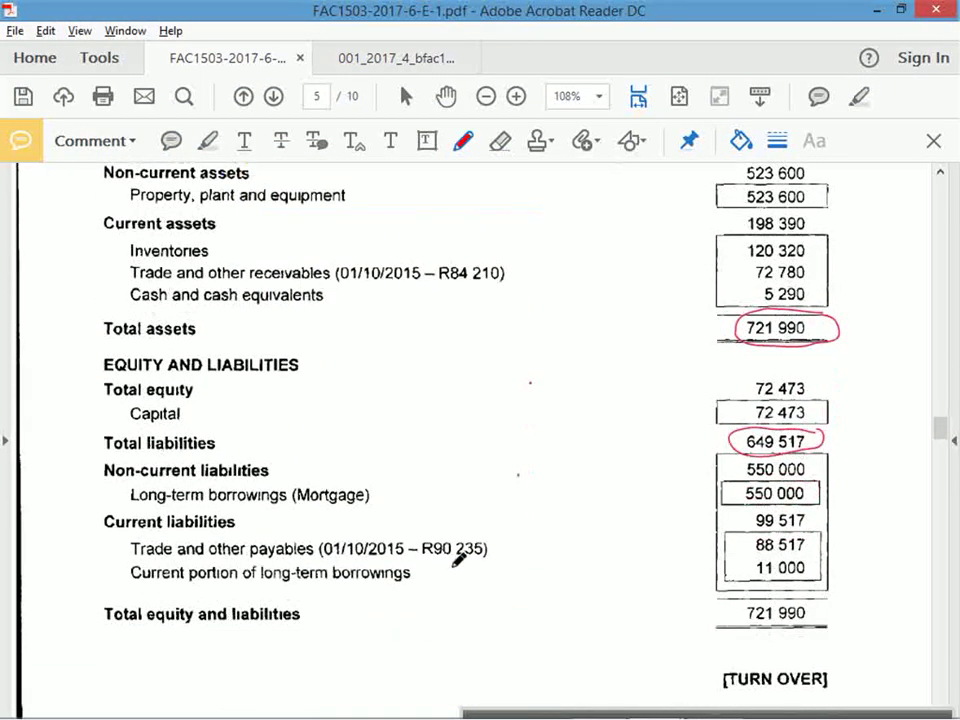
scroll(420, 570, "up", 2)
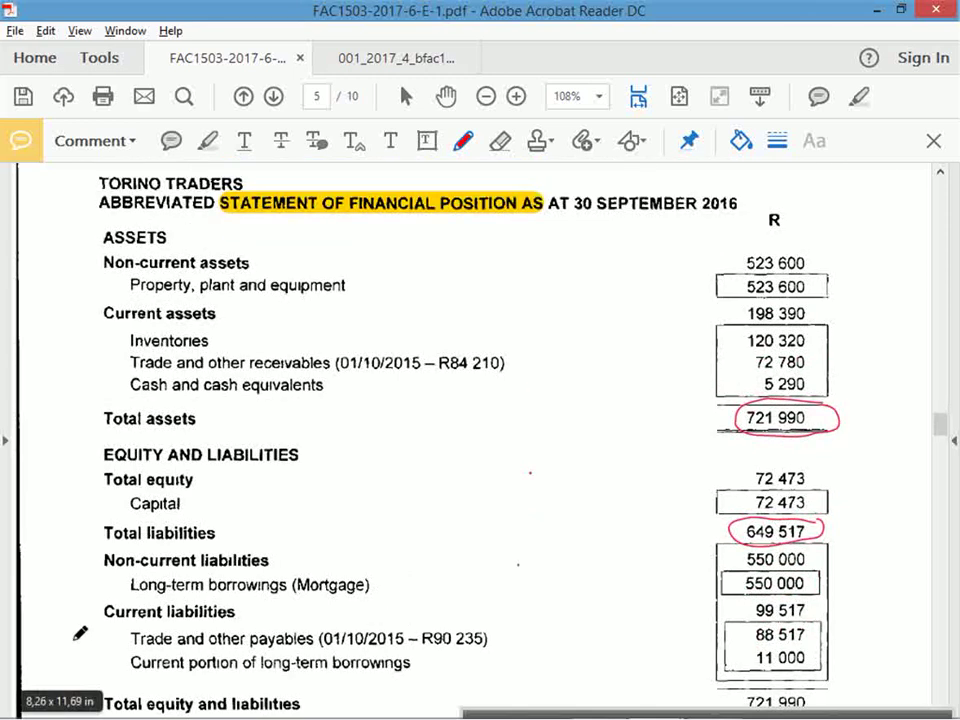
mouse_move(75, 639)
left_mouse_down()
mouse_move(735, 651)
mouse_move(834, 628)
mouse_move(183, 623)
mouse_move(92, 650)
left_mouse_up()
mouse_move(386, 598)
left_mouse_down()
mouse_move(425, 606)
mouse_move(604, 595)
left_mouse_up()
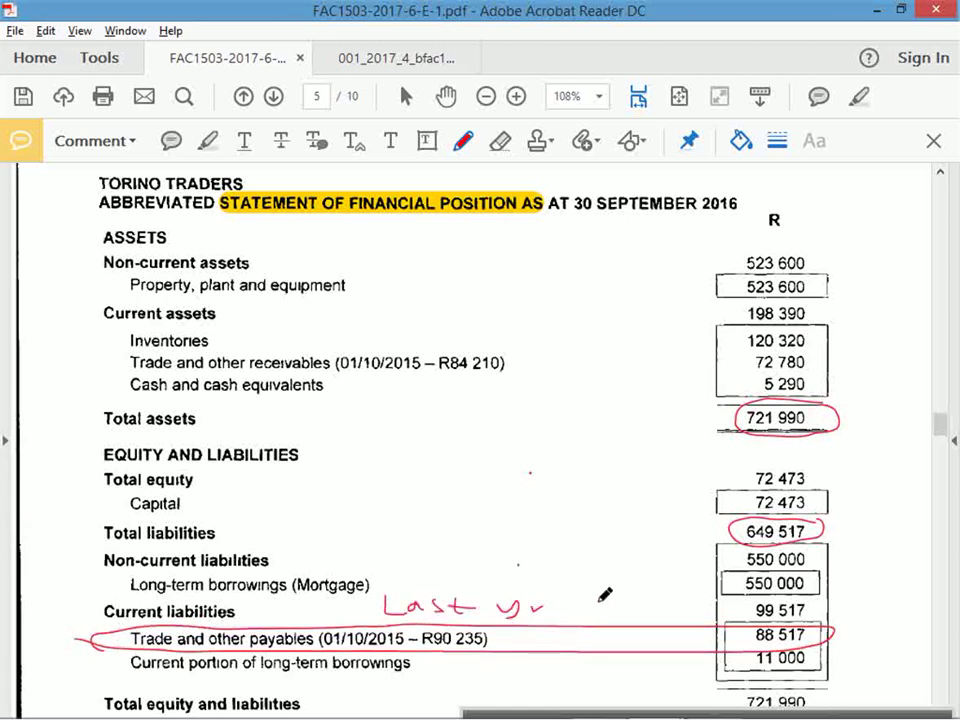
mouse_move(834, 622)
left_mouse_down()
mouse_move(858, 597)
mouse_move(900, 596)
mouse_move(884, 620)
mouse_move(918, 610)
left_mouse_up()
key("alt+Tab")
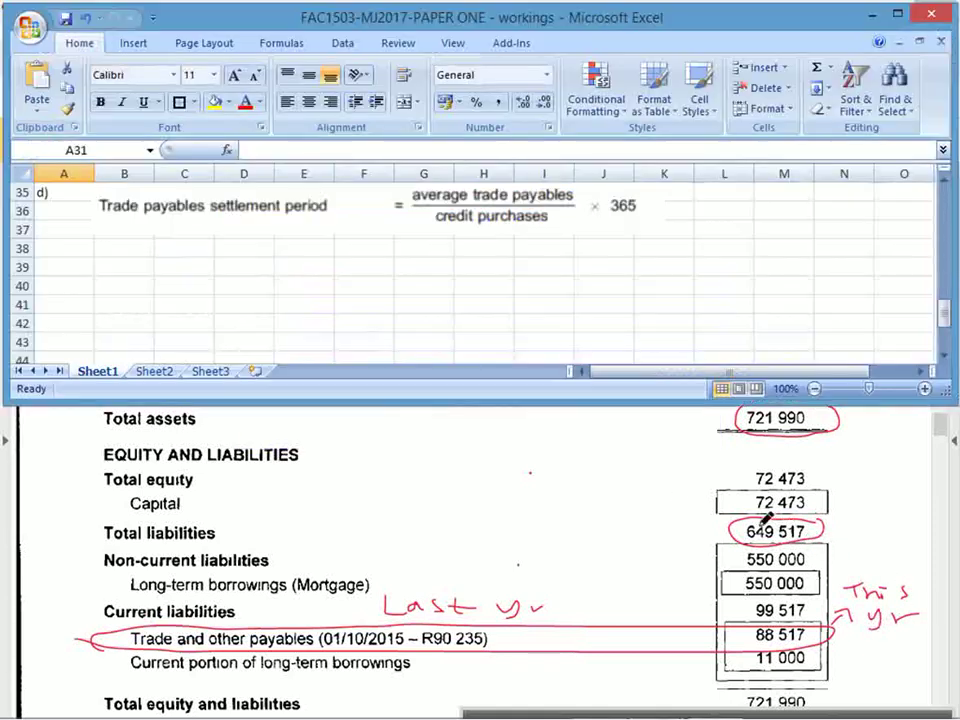
Write the working "Ave Trade Payables = (90235 + 88517)/2 =" in B38 under the trade payables settlement period formula.
left_click(187, 247)
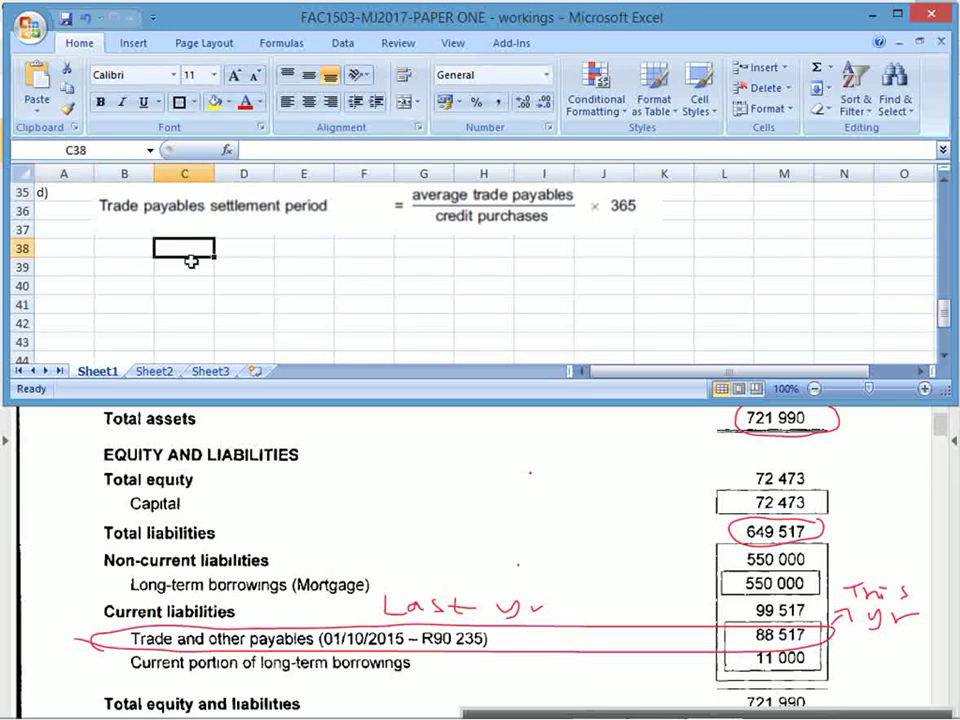
key("Left")
type("Ave")
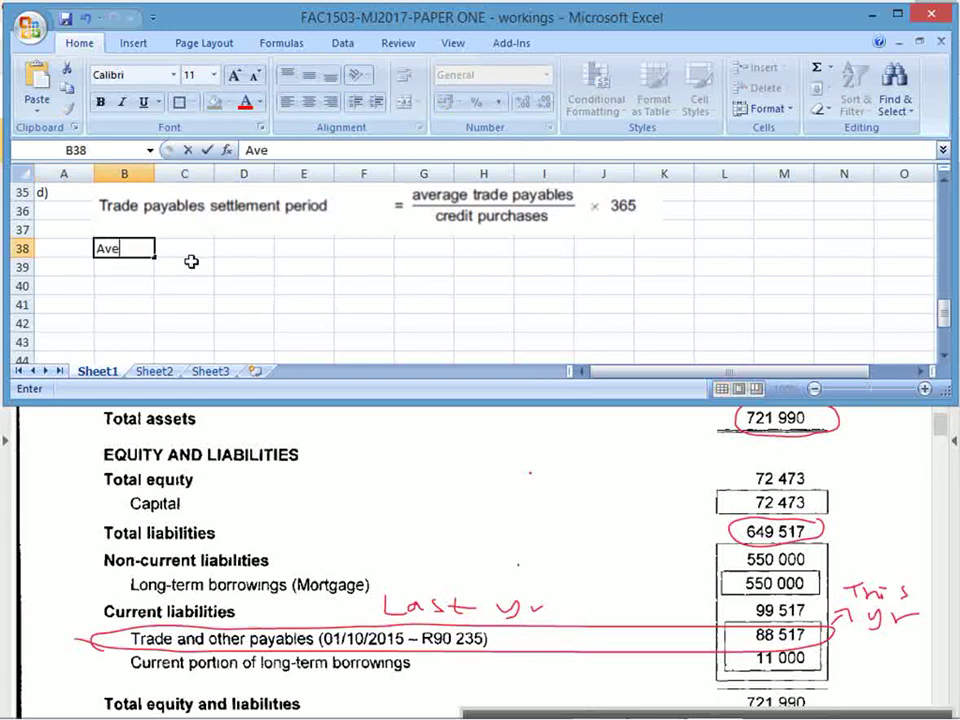
type(" Trade")
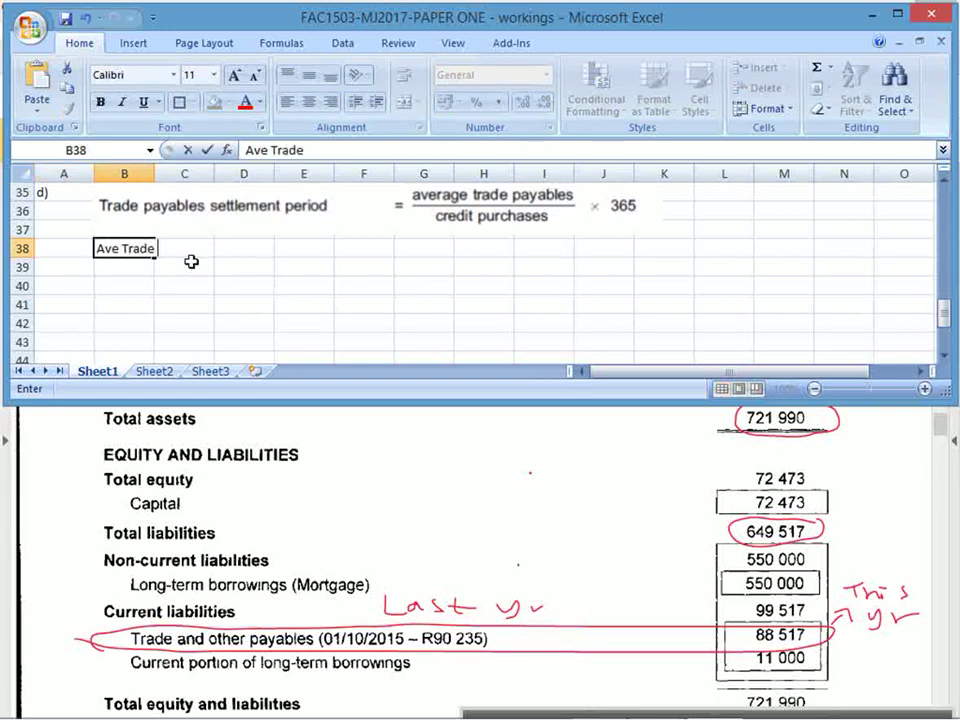
type(" Payables = (")
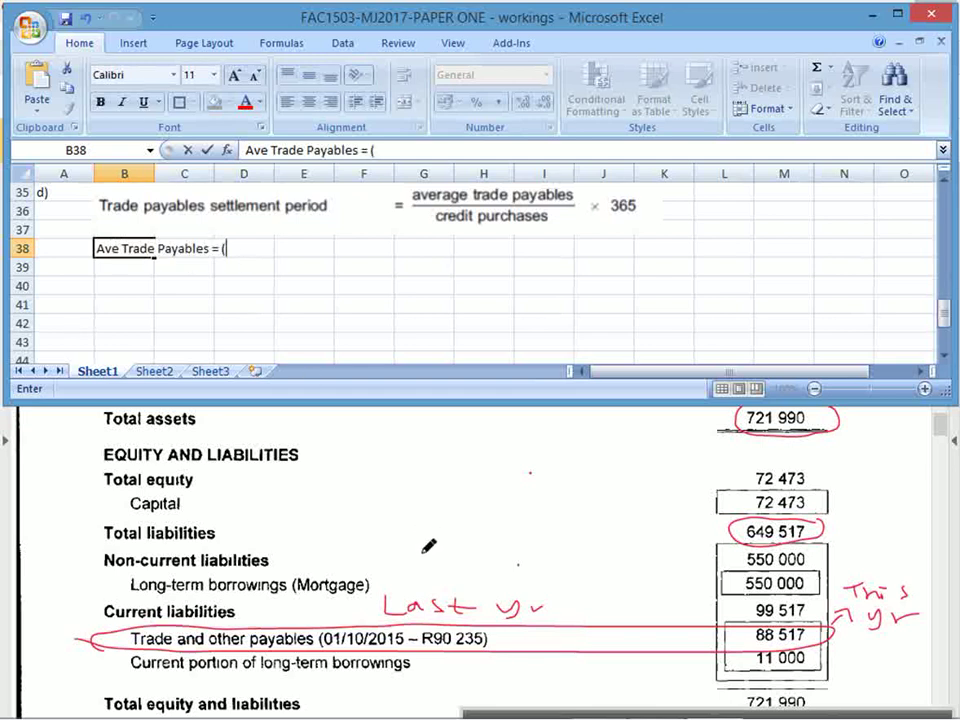
type("90235 +")
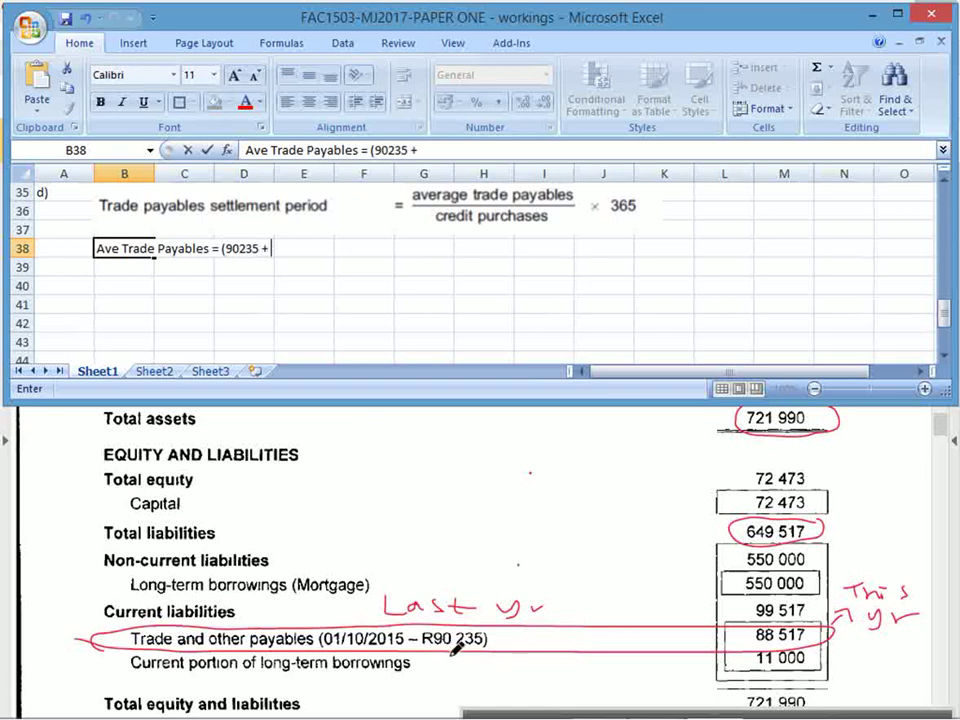
type(" 88517)/2 =")
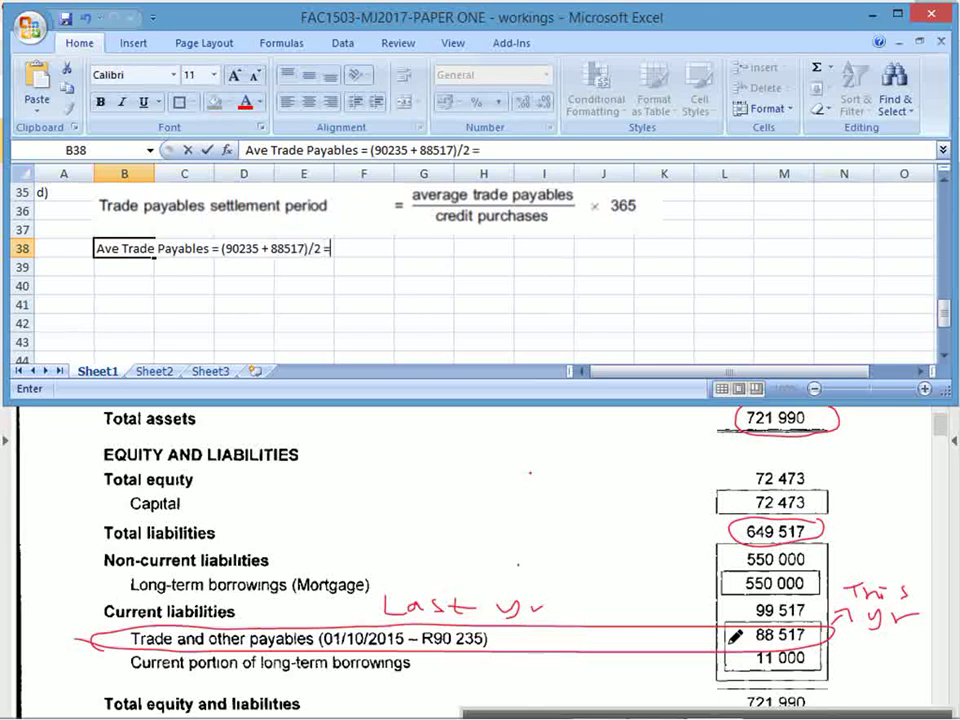
Copy the "= (90235 + 88517)/2" part of B38's text into F38 so that it calculates the average trade payables.
left_click_drag(361, 150, 469, 150)
key("ctrl+c")
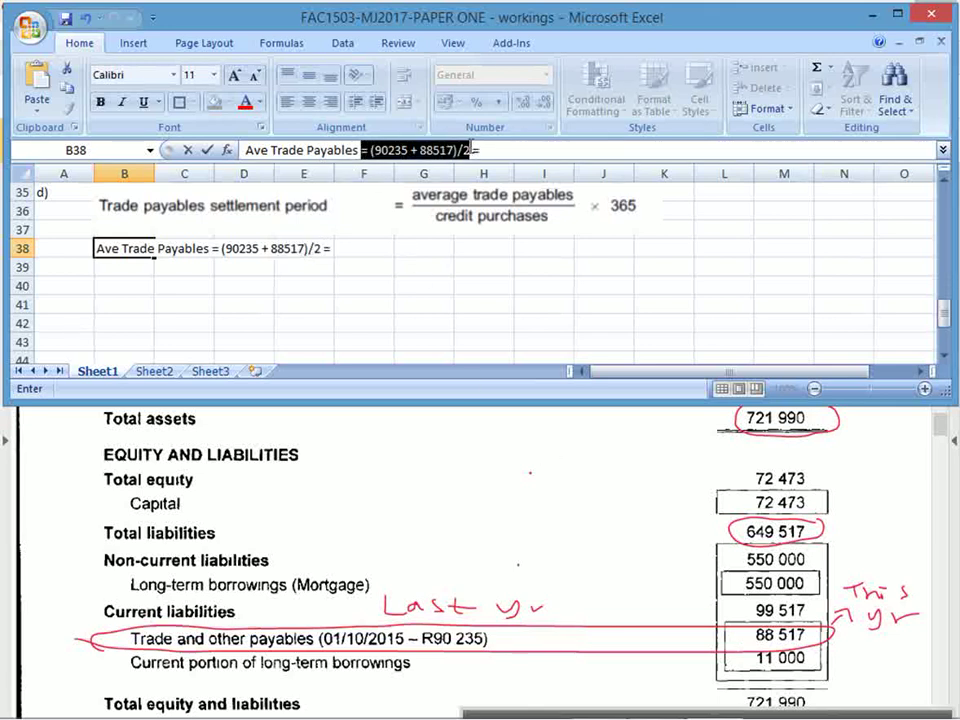
key("Return")
key("Up")
key("Right")
key("Right")
key("Right")
key("Right")
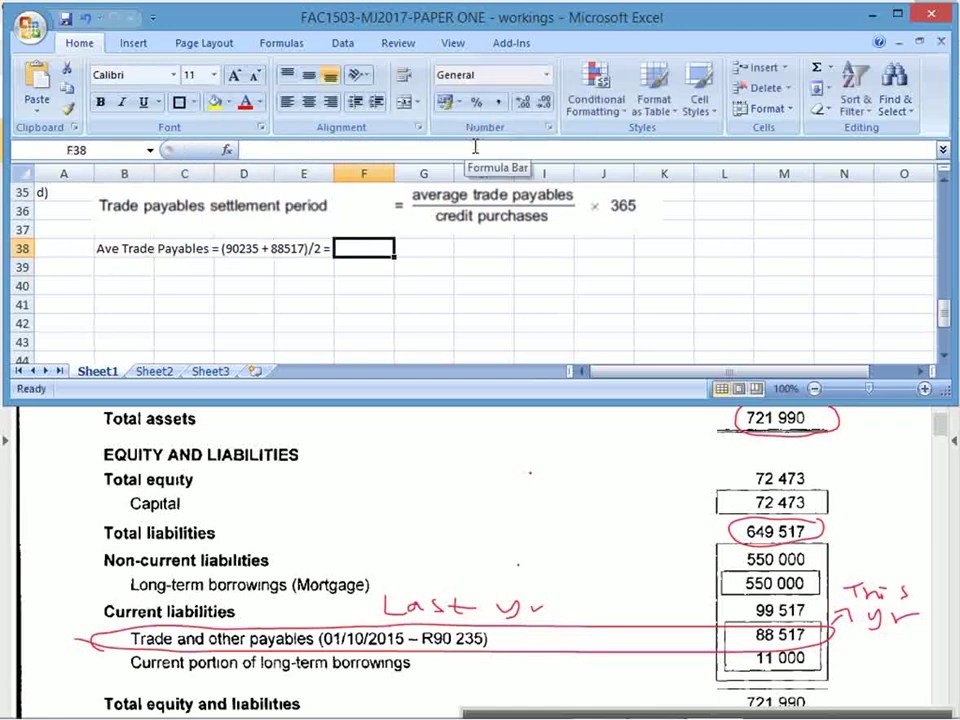
key("ctrl+v")
key("Return")
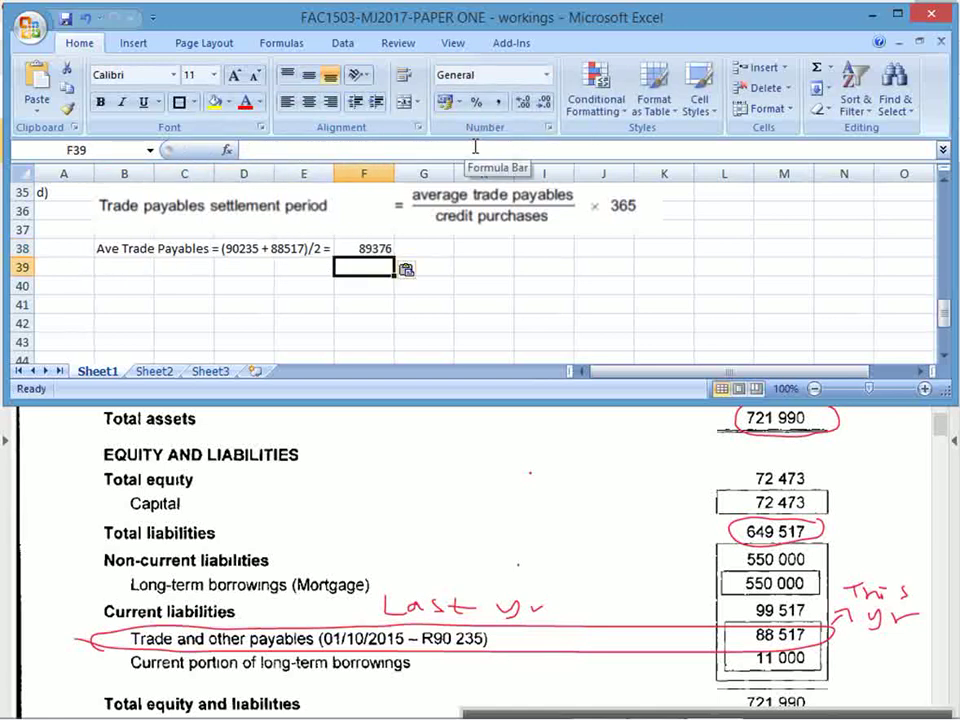
Circle the purchases row, including its 264 000 total, in red on the exam paper's income statement, then return to the workbook.
left_click(448, 495)
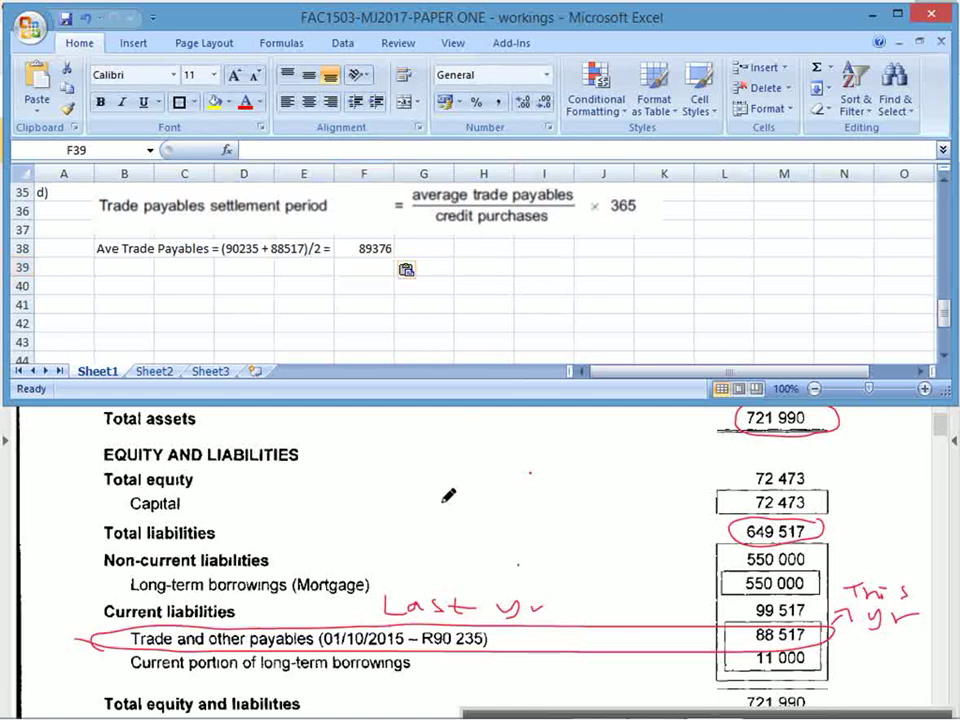
scroll(448, 495, "up", 10)
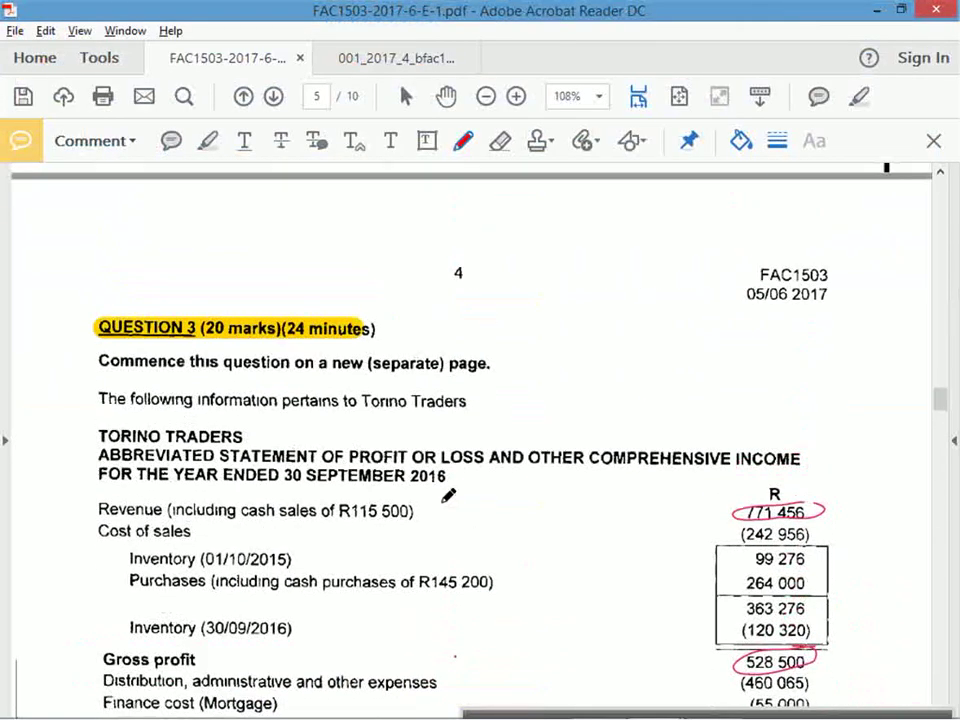
key("alt+Tab")
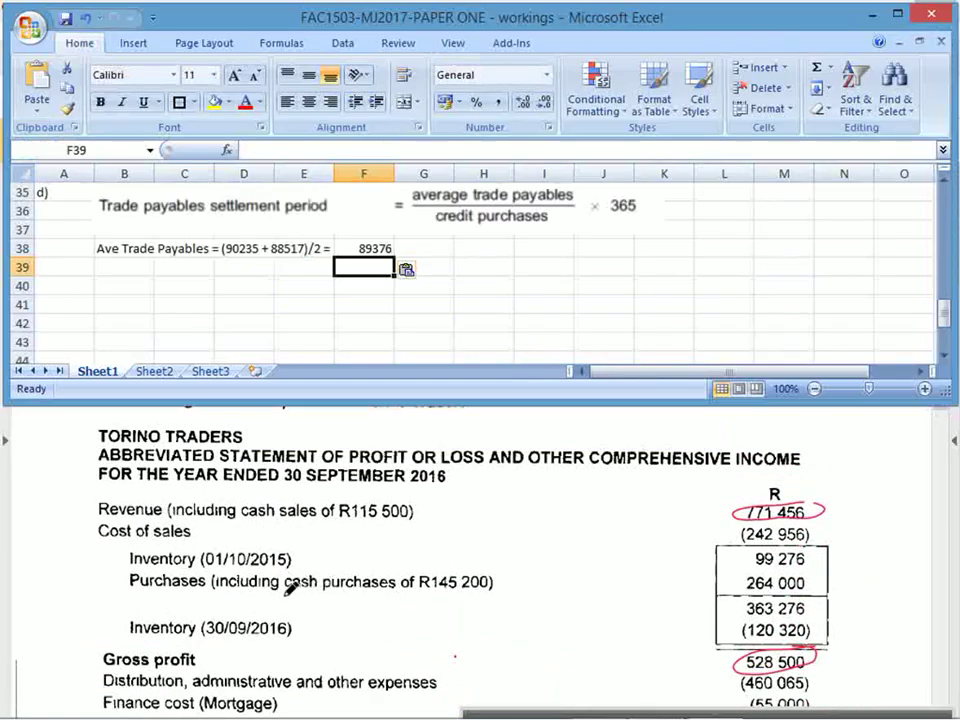
left_click(137, 597)
mouse_move(137, 597)
left_mouse_down()
mouse_move(754, 583)
mouse_move(836, 570)
mouse_move(660, 561)
mouse_move(231, 567)
mouse_move(120, 590)
mouse_move(136, 598)
left_mouse_up()
key("alt+Tab")
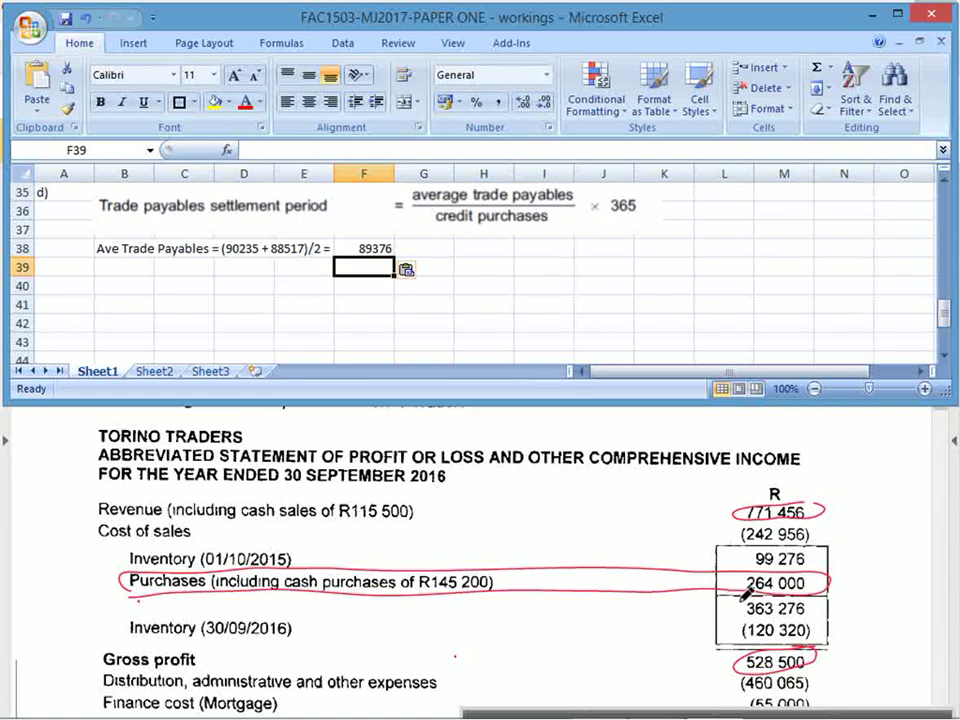
Write the working "Credit purchases = Total purchases - cash purchases = 264000 - 145200 =" in B39.
left_click(150, 270)
type("Cr")
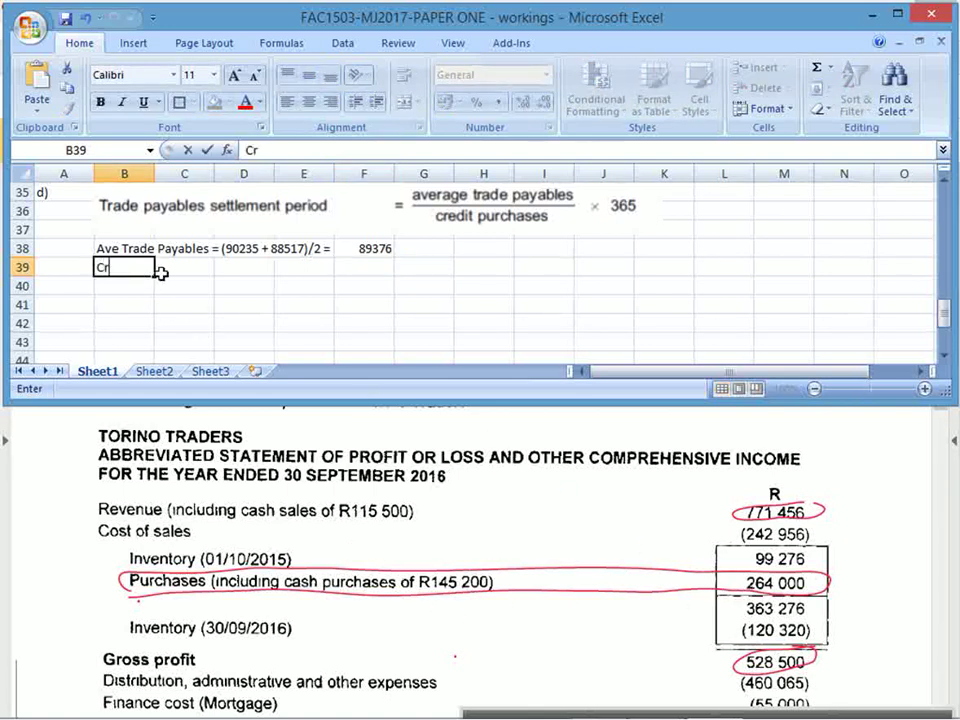
type("edit purchases")
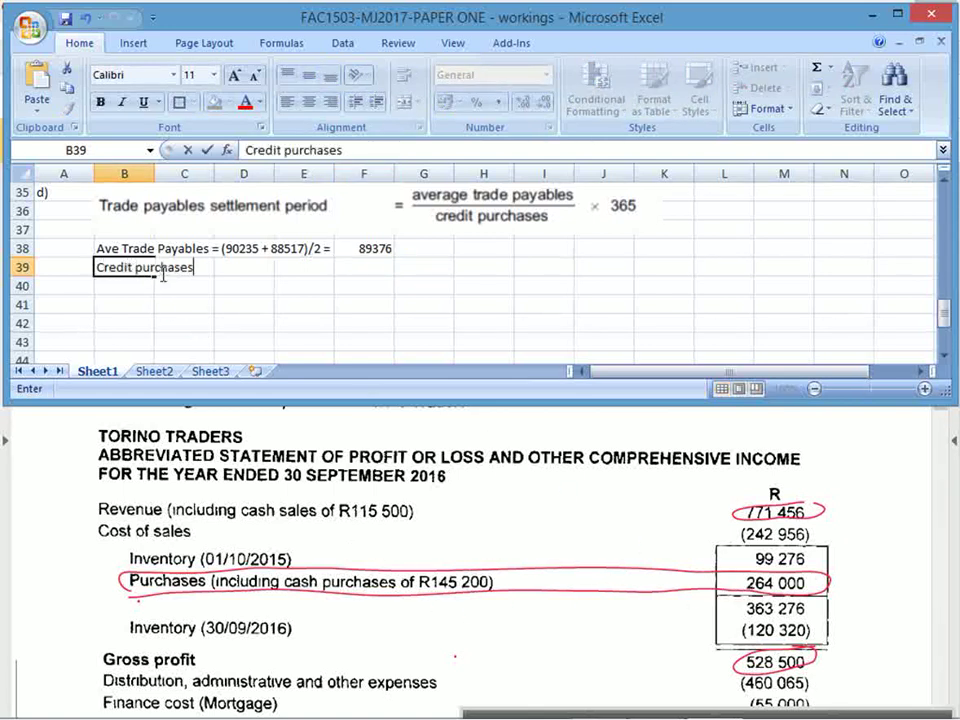
type(" = TOta")
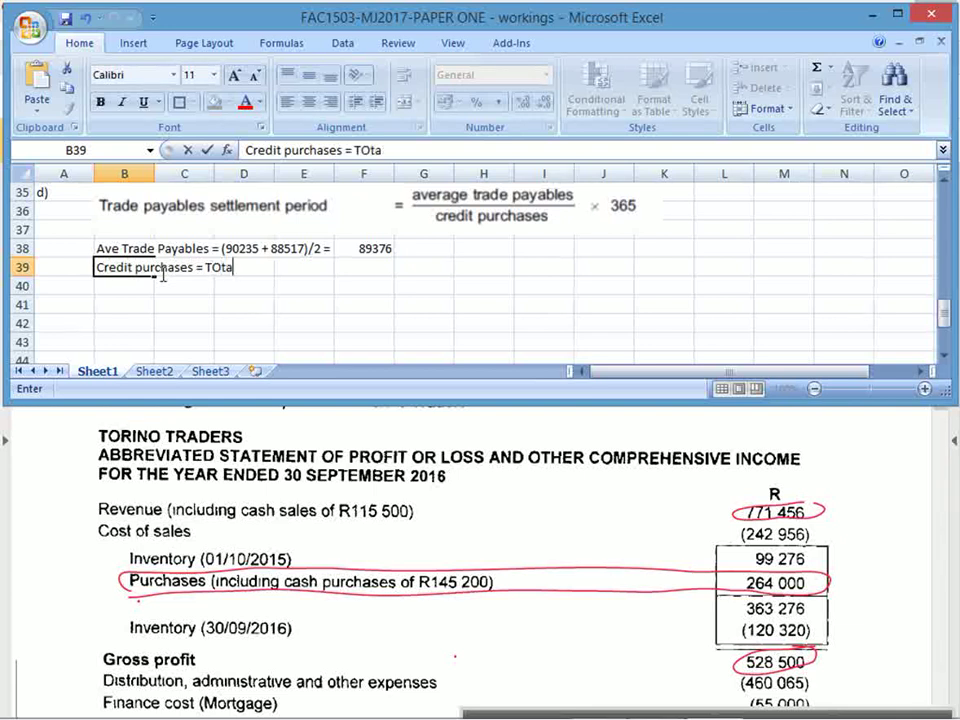
type("l purchase")
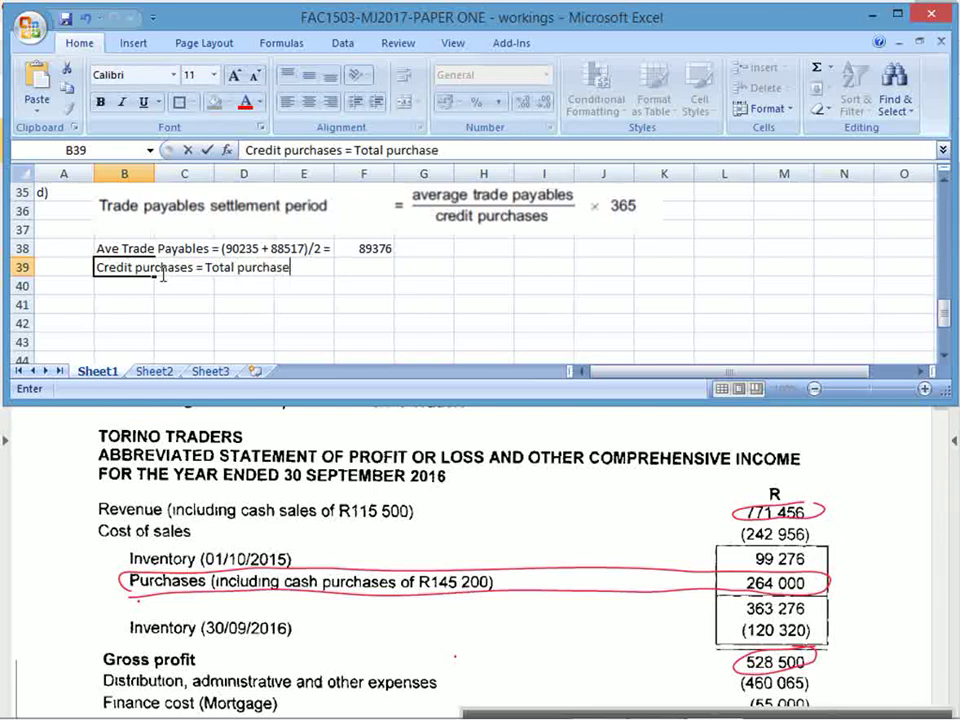
type("ash cp")
key("BackSpace")
key("BackSpace")
type("pu")
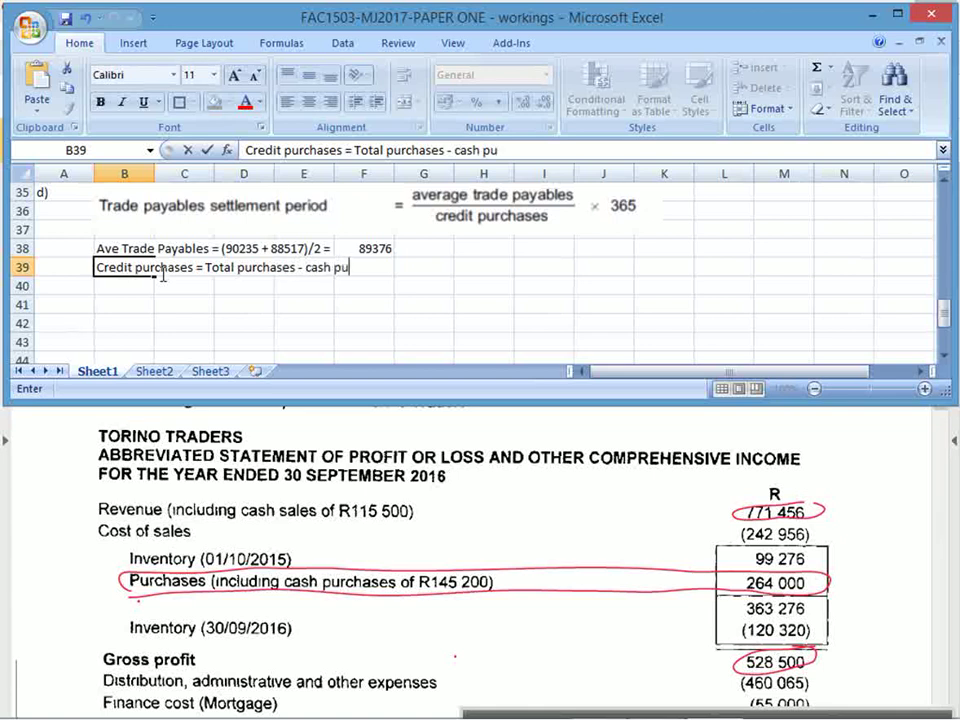
type("rchases = ")
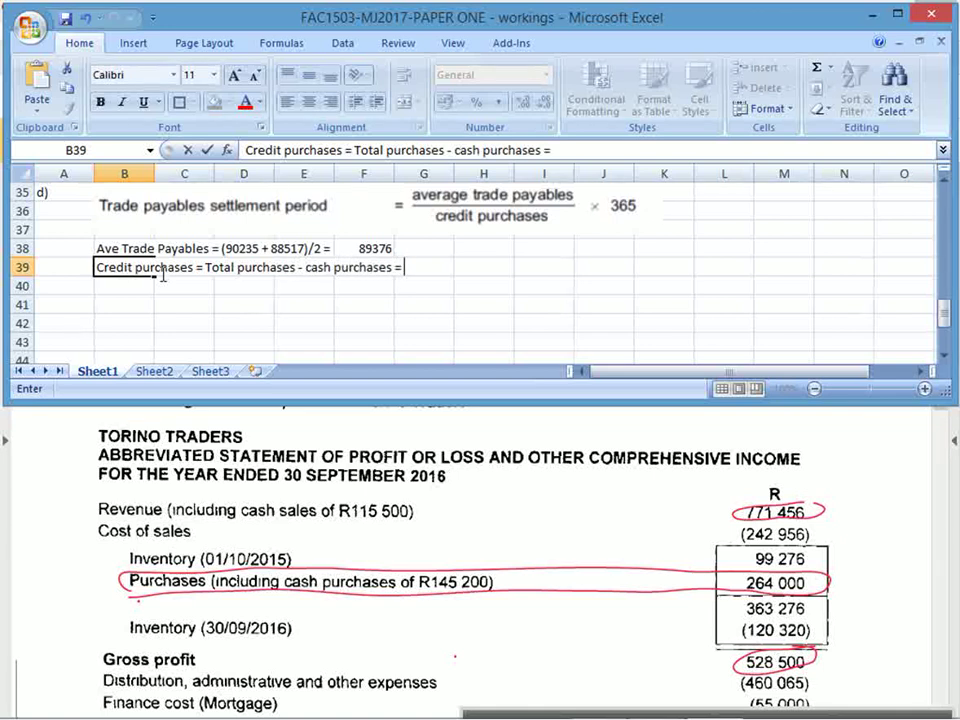
type("26400")
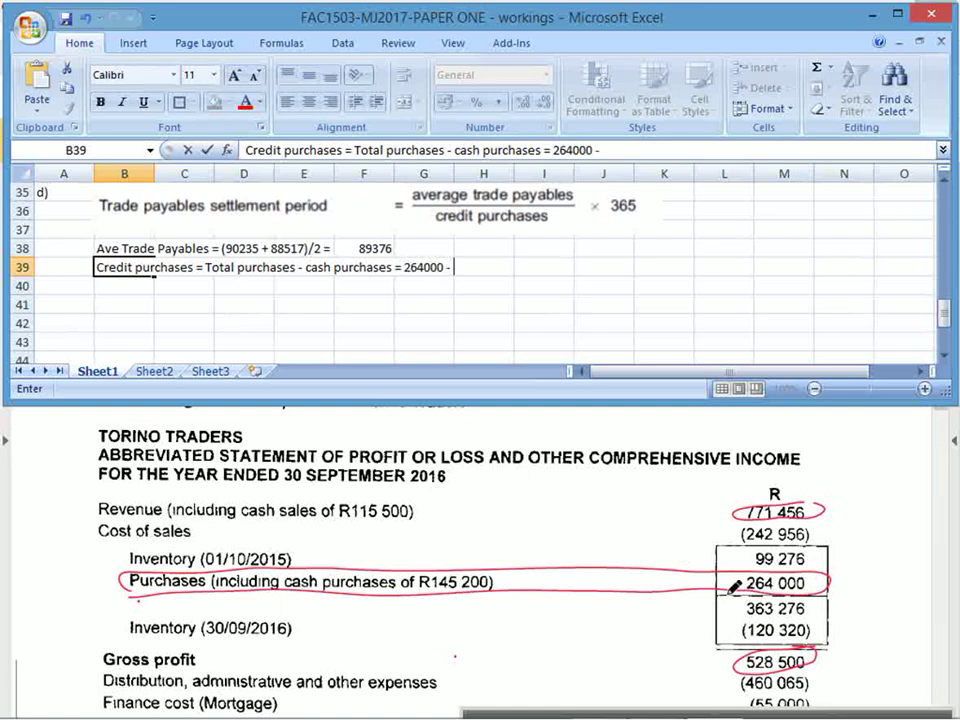
type("0 - 145200 =")
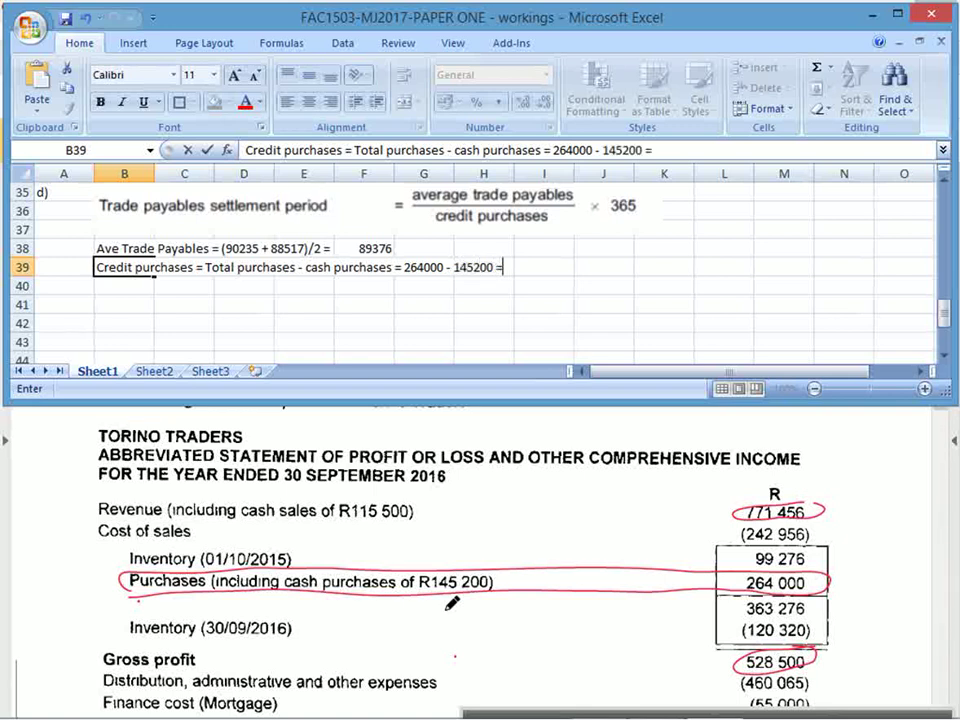
Copy the "= 264000 - 145200" part of B39's text into I39 so that it calculates the credit purchases.
left_click_drag(542, 150, 643, 150)
key("ctrl+c")
key("Return")
key("Up")
key("Right")
key("Right")
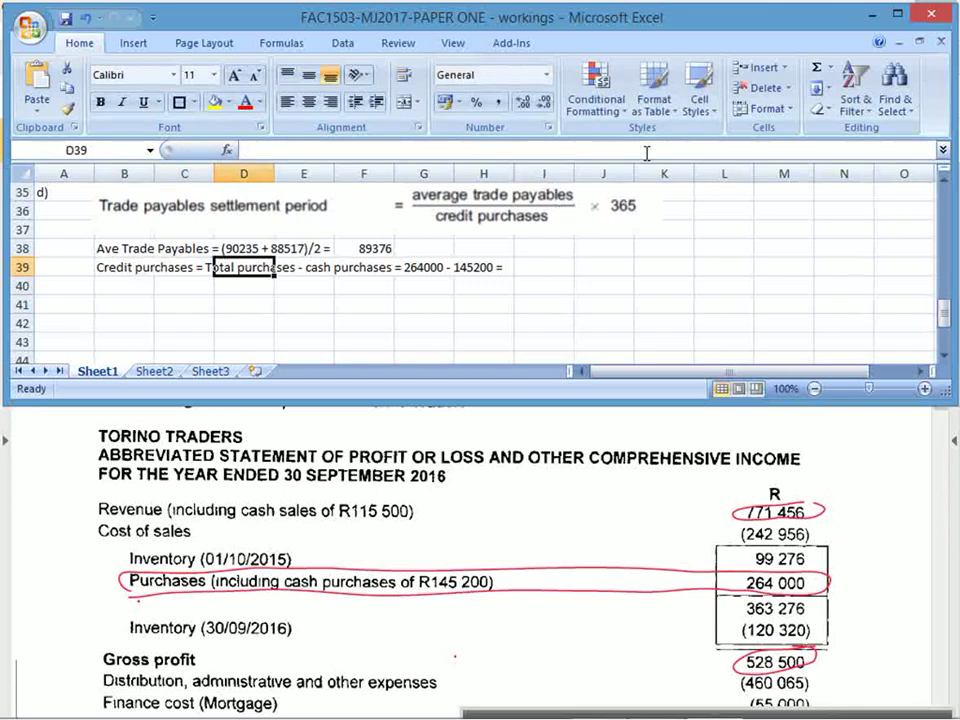
key("Right")
key("Right")
key("Right")
key("Right")
key("Right")
key("ctrl+v")
key("Return")
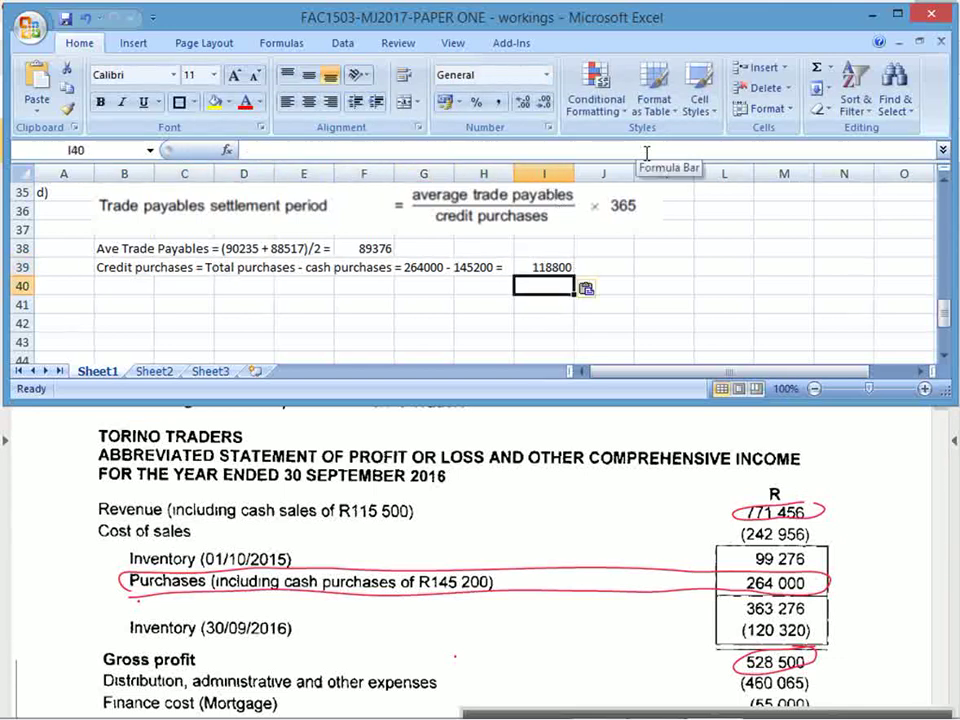
Write the working "TPSP = 89376/118800x365 =" in B41, below the credit purchases working.
key("Left")
key("Left")
key("Left")
key("Left")
key("Left")
key("Left")
key("Left")
key("Down")
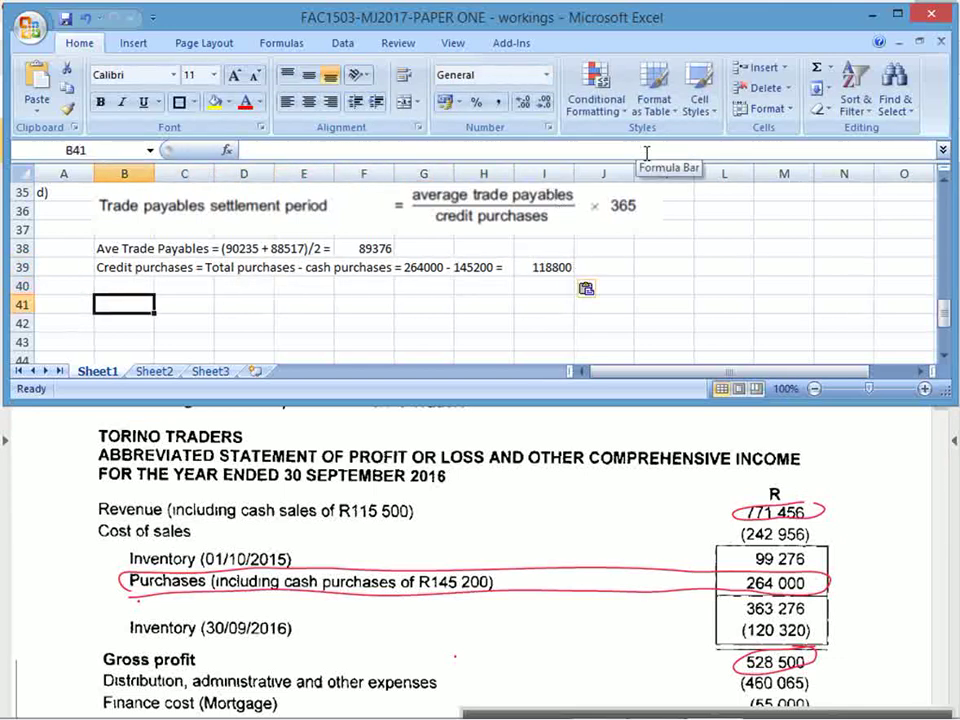
type("TPSP = ")
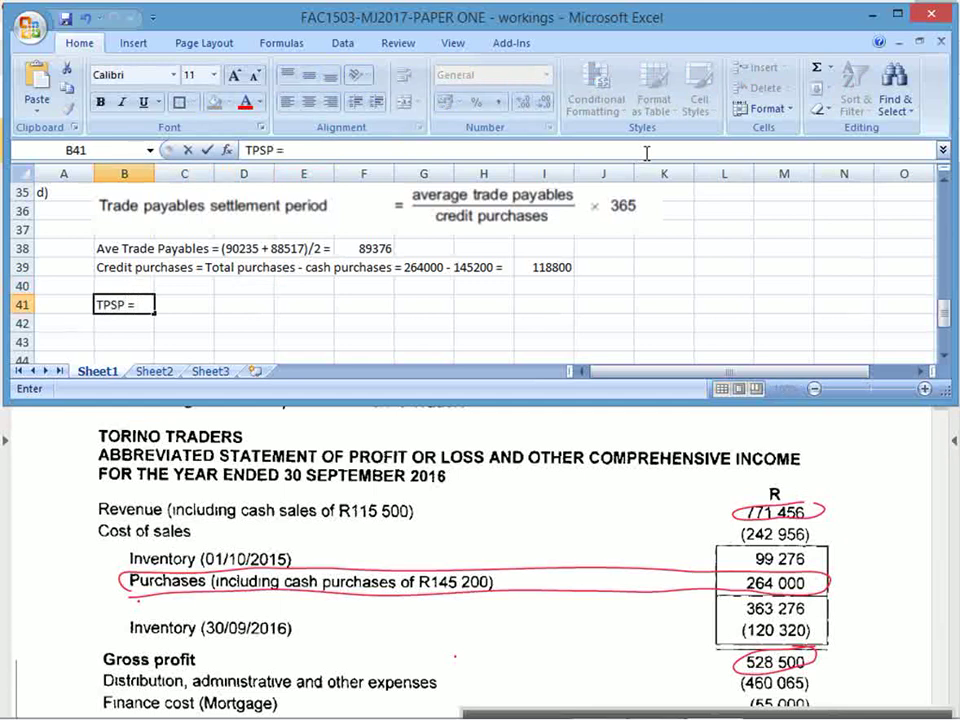
type("89376")
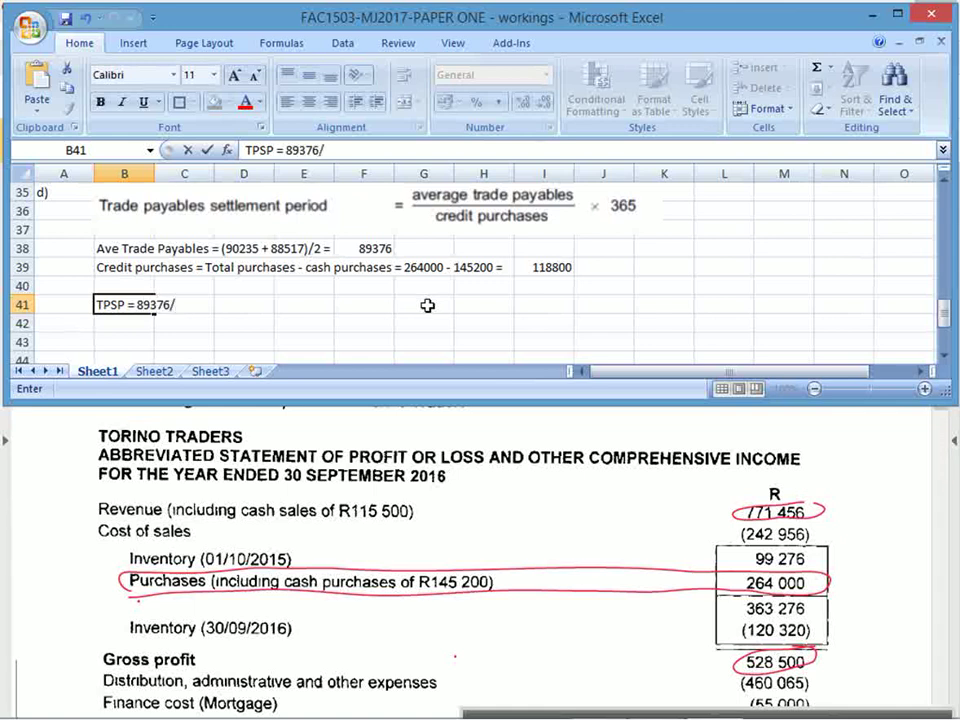
type("/118800x3")
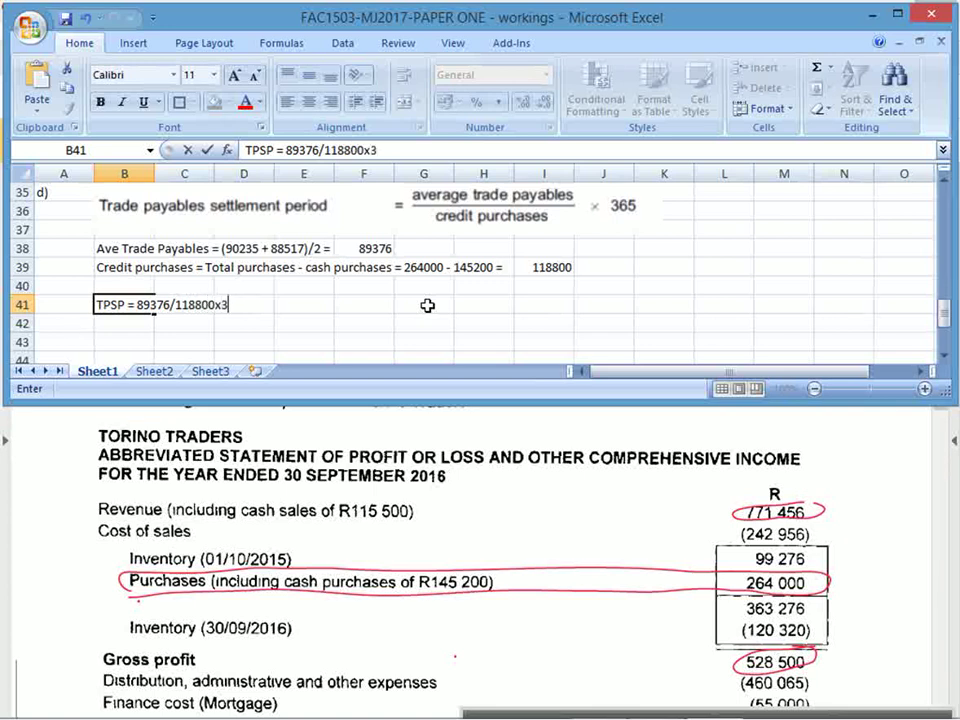
type("65 =")
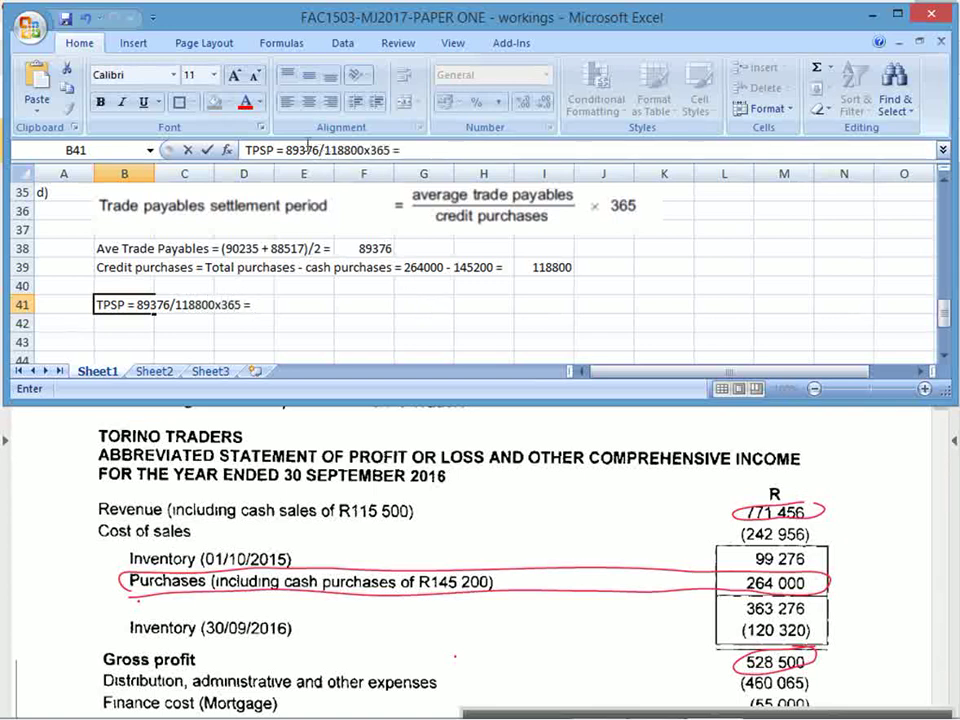
Copy "= 89376/118800x365" from B41 into E41 and replace the x with * so that it calculates the settlement period.
left_click_drag(277, 150, 396, 150)
key("ctrl+c")
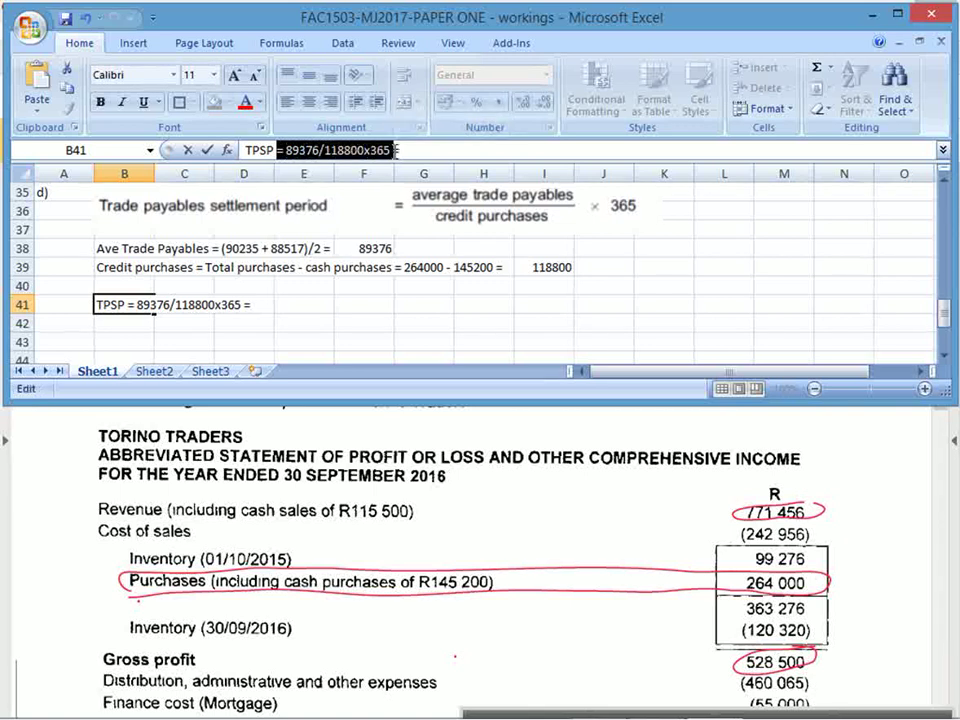
key("Return")
key("Up")
key("Right")
key("Right")
key("Right")
key("ctrl+v")
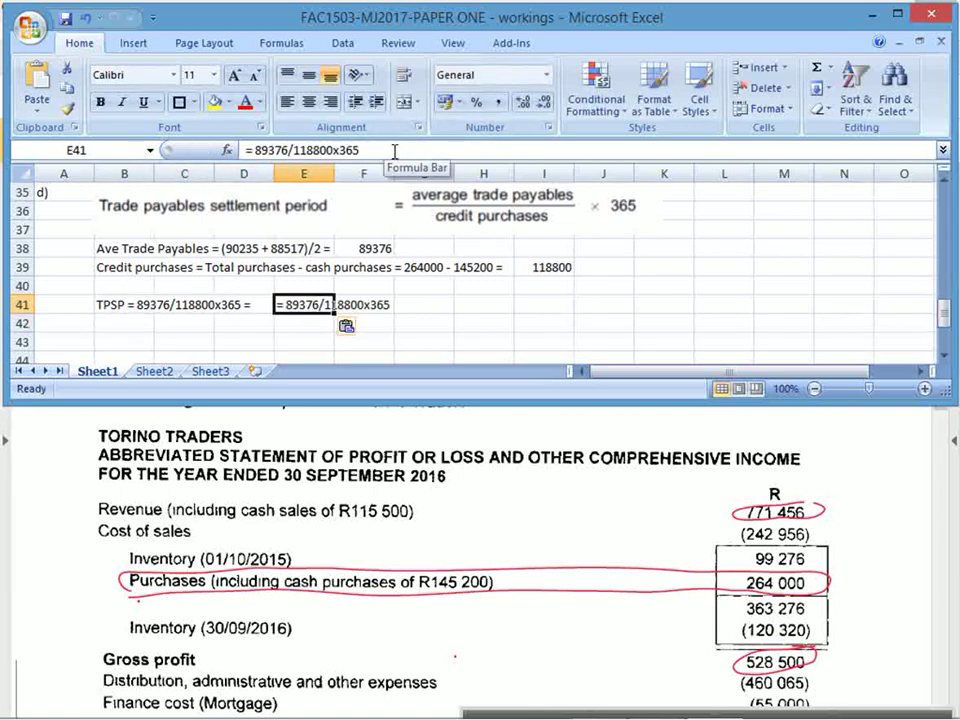
left_click(342, 150)
key("BackSpace")
type("*")
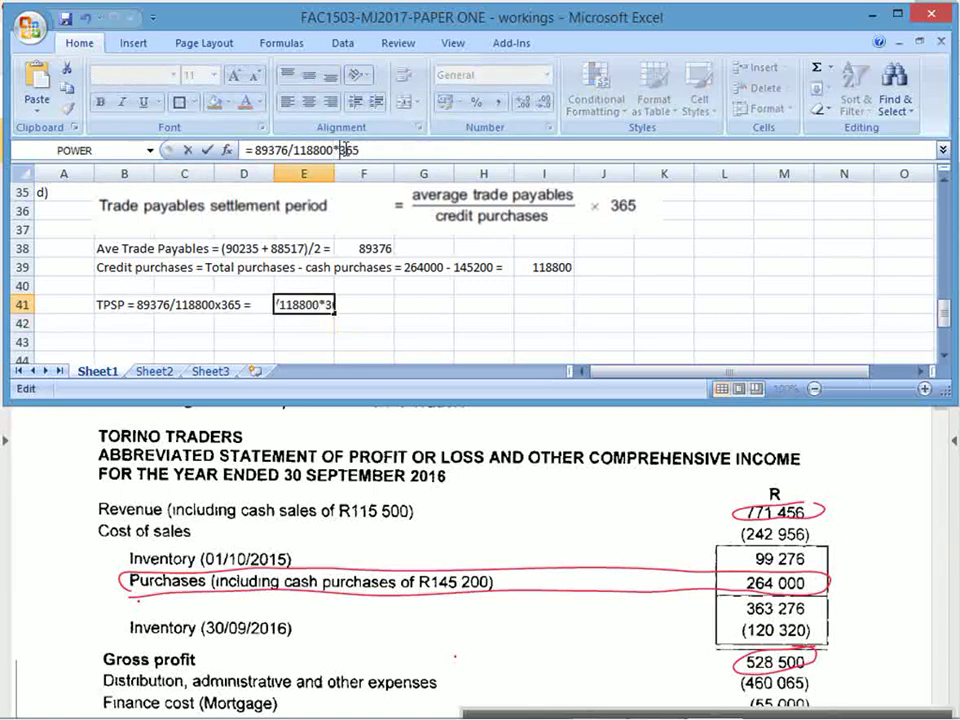
key("Return")
Enter the unit "days" in F41 beside the calculated trade payables settlement period.
key("Up")
key("Right")
type("days")
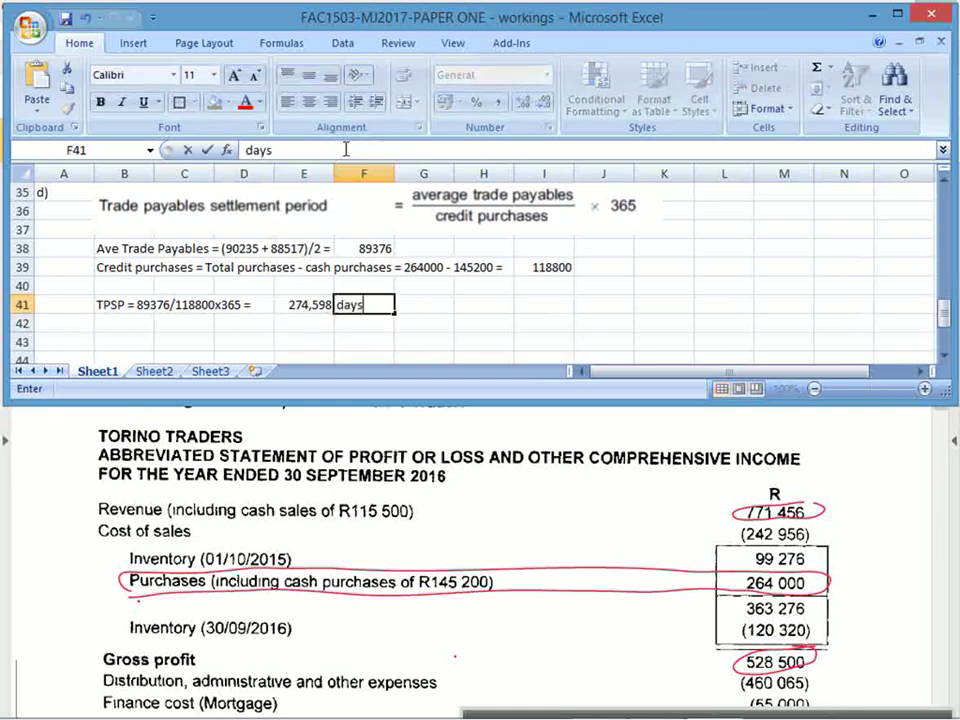
key("Return")
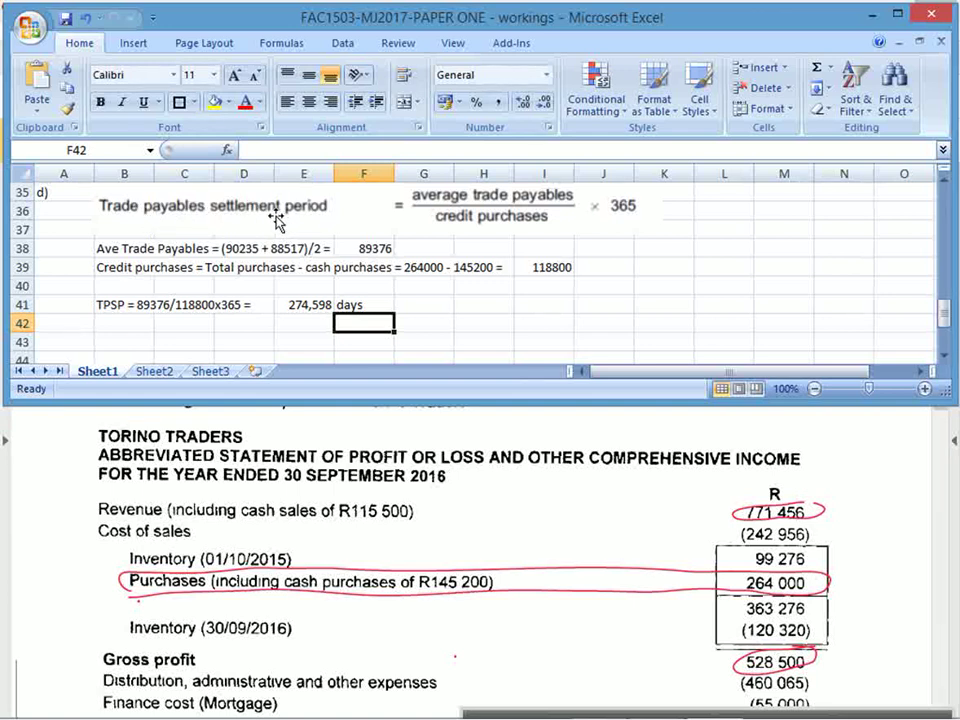
Write the working "Ave Inventory = (99276 + 120320)/2 =" in B48 under the inventory turnover rate formula.
left_click(131, 338)
scroll(133, 336, "down", 3)
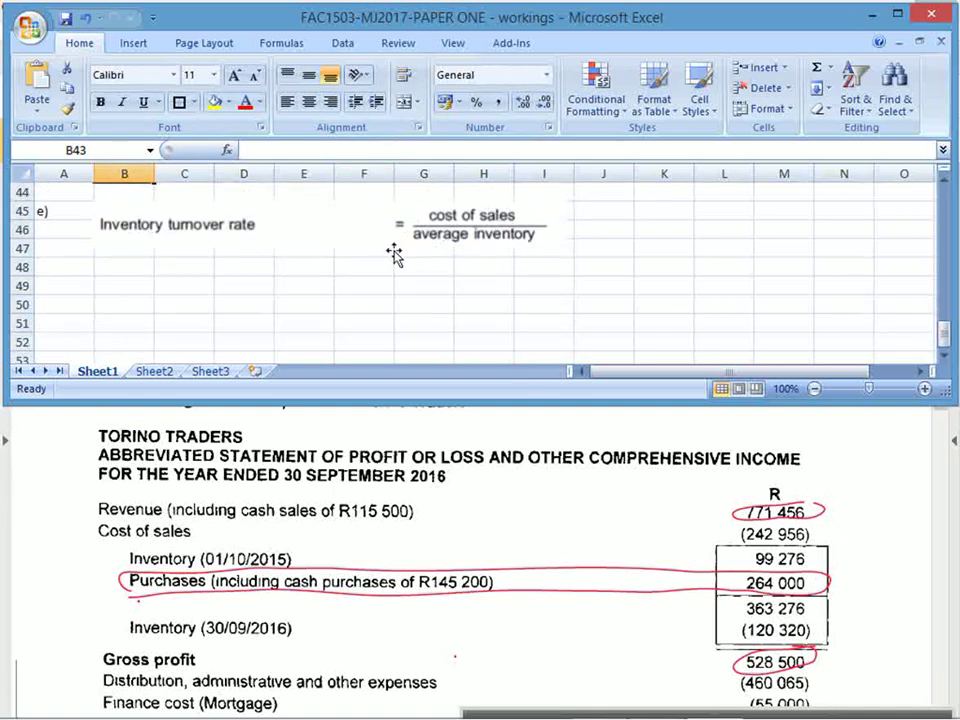
left_click(150, 265)
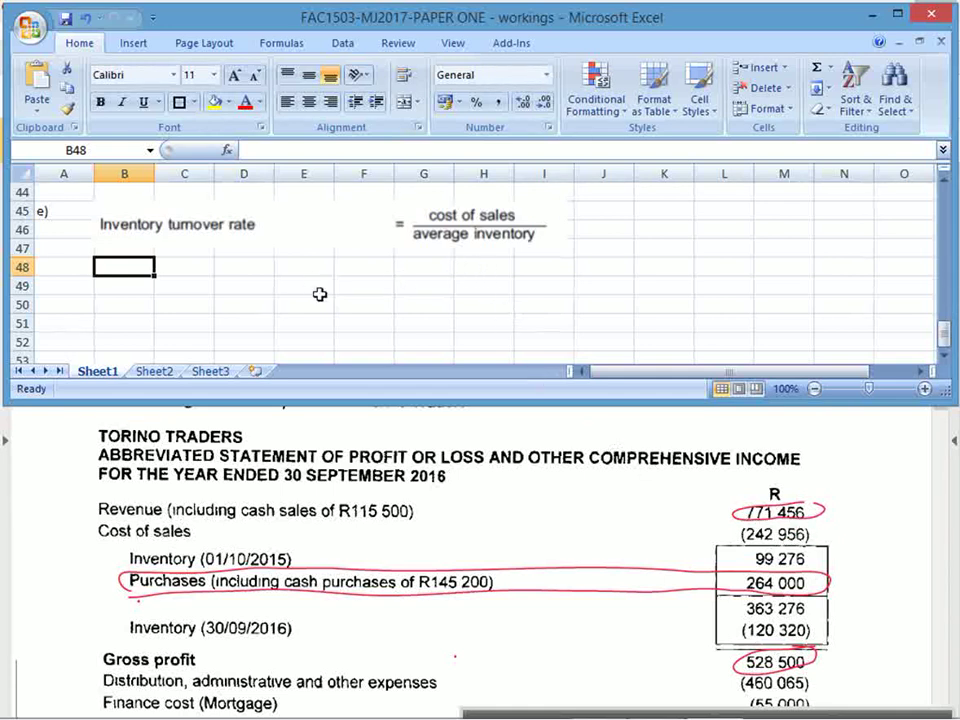
type("Ave Inc")
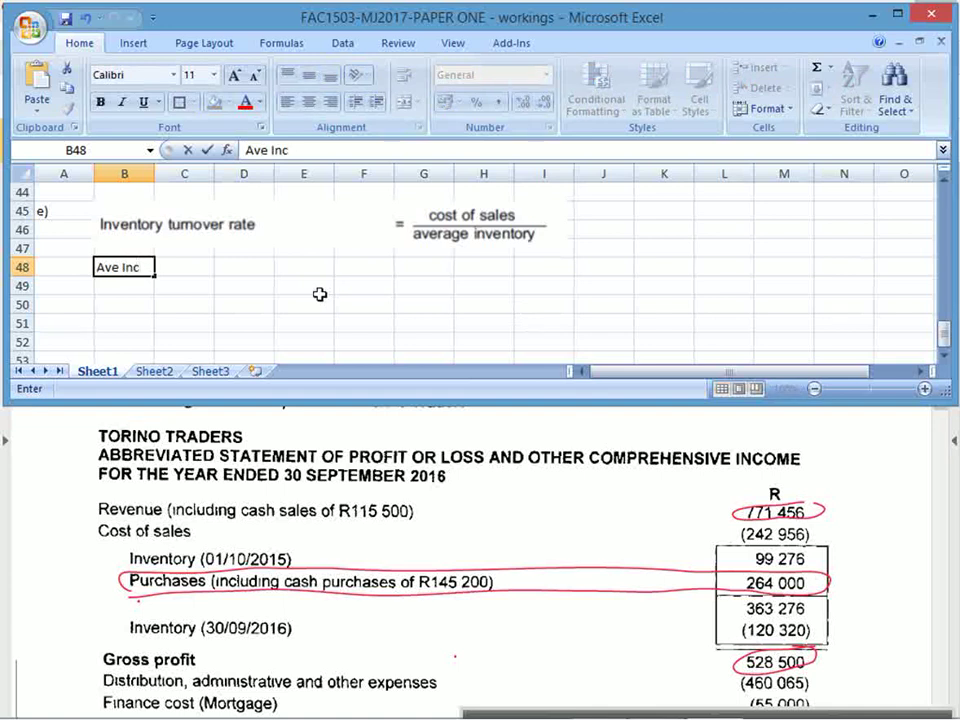
key("BackSpace")
type("ventory = (99276 + 1")
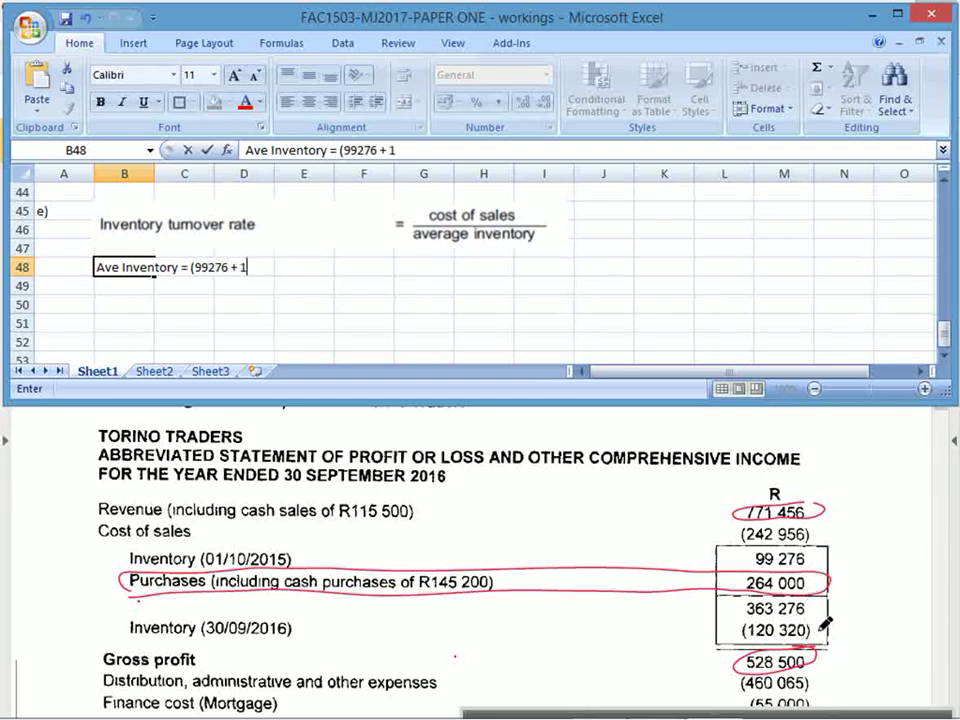
type("20320")
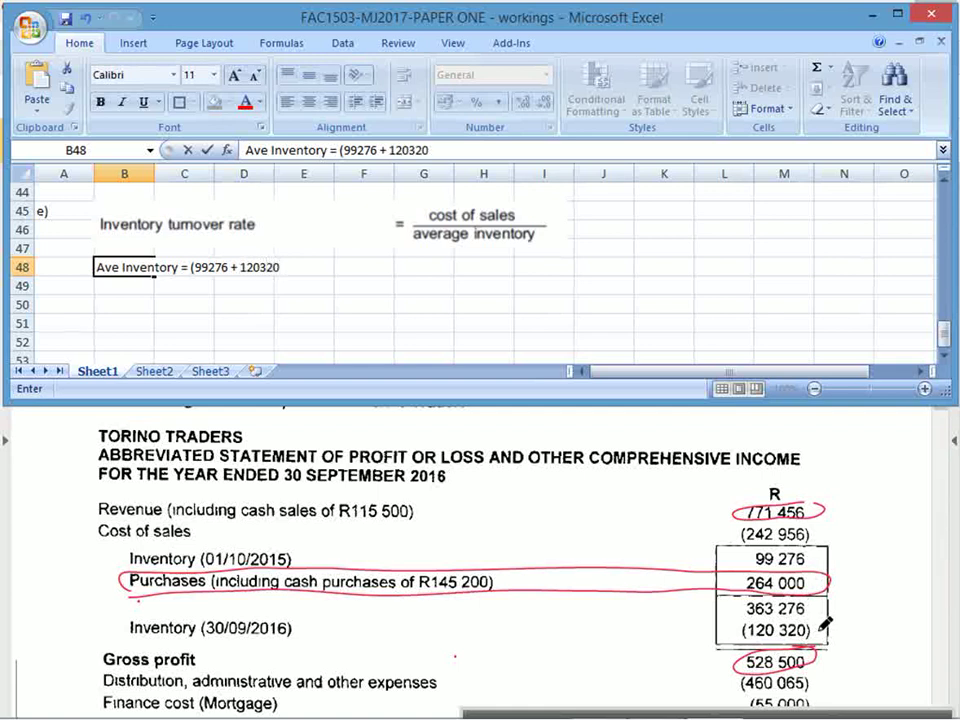
type(")/2")
Copy the "= (99276 + 120320)/2" part of B48's text into F48 so that it calculates the average inventory.
left_click_drag(338, 150, 445, 150)
key("ctrl+c")
left_click(405, 283)
left_click(370, 267)
key("ctrl+v")
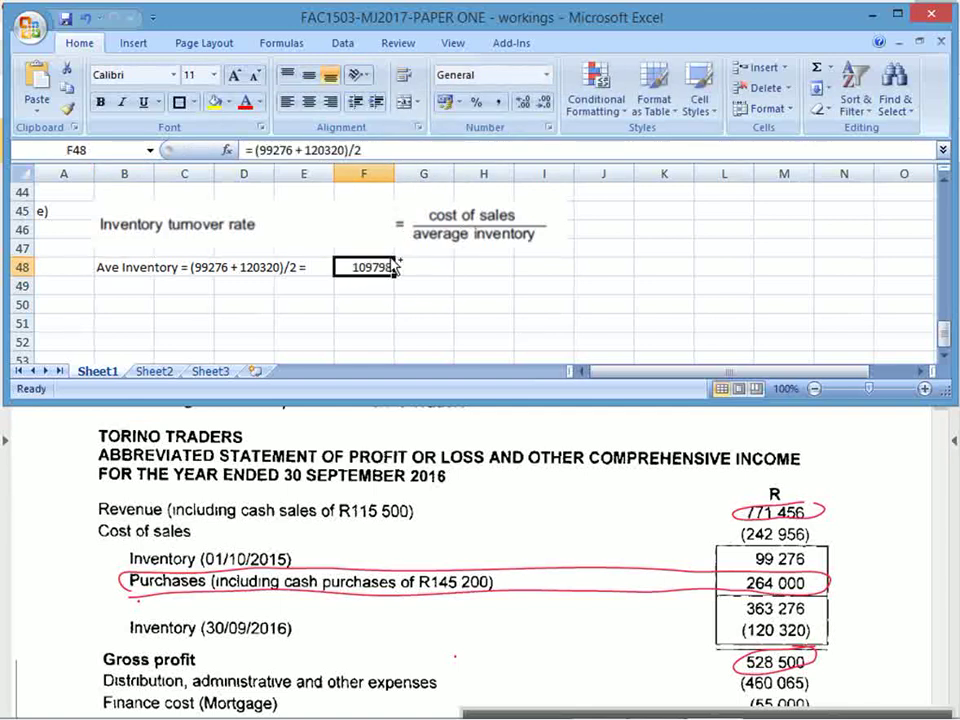
Write the working "ITR = 242956/109798 =" in B50, below the average inventory working.
left_click(140, 306)
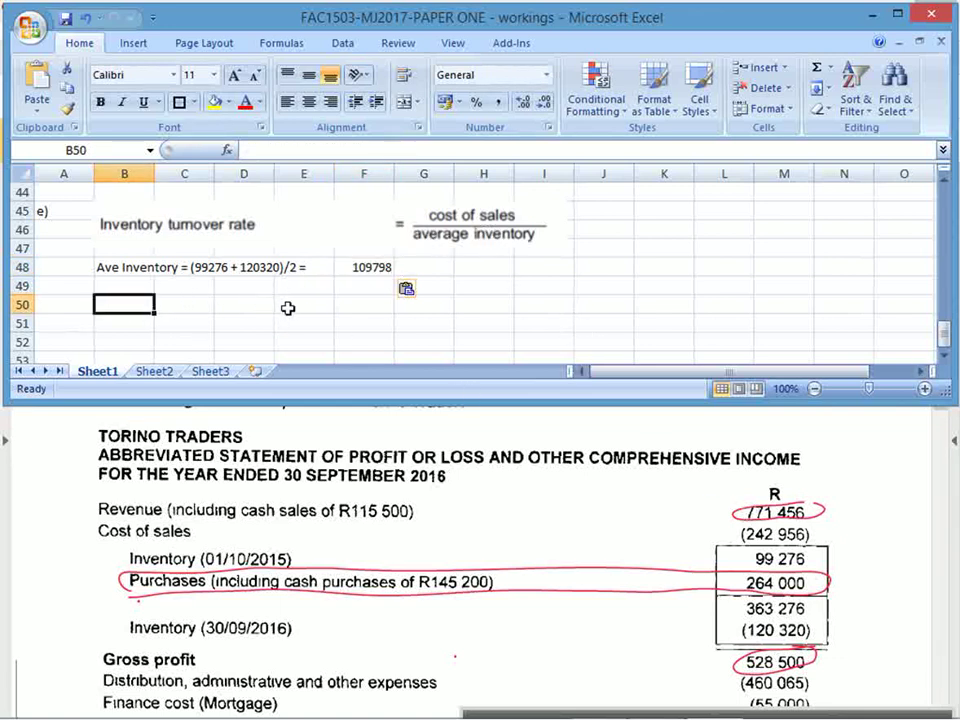
type("ITR = ")
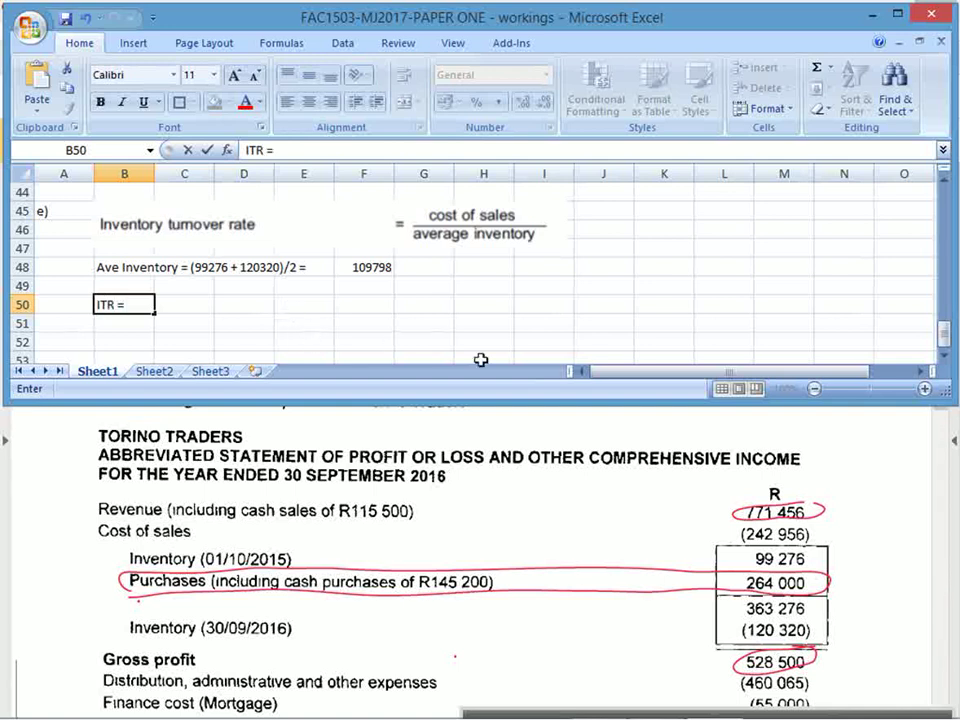
type("242956")
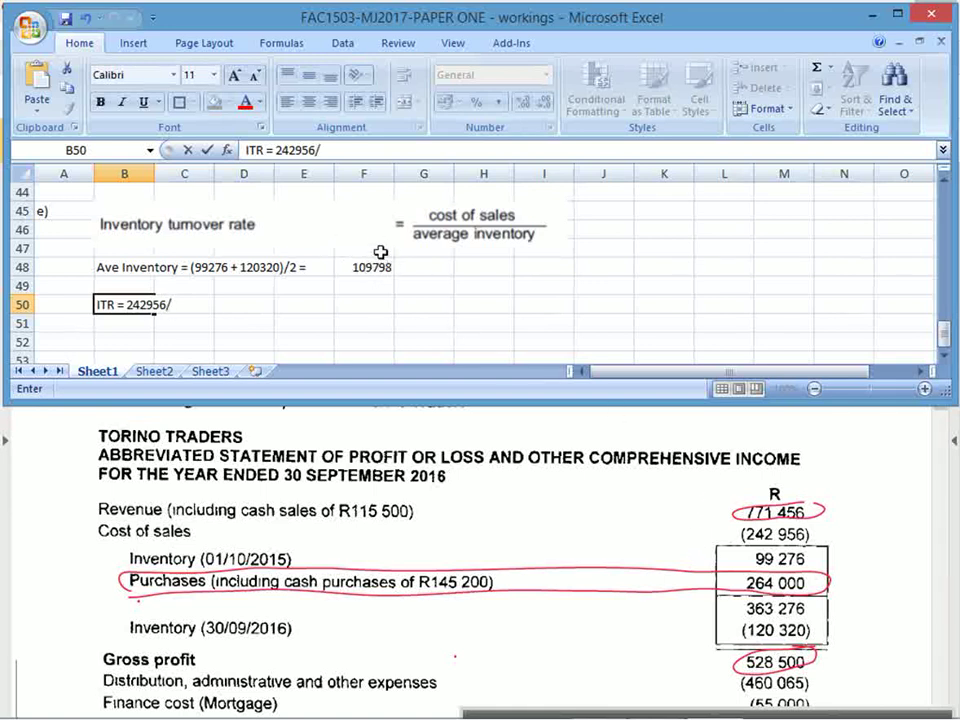
type("/1097")
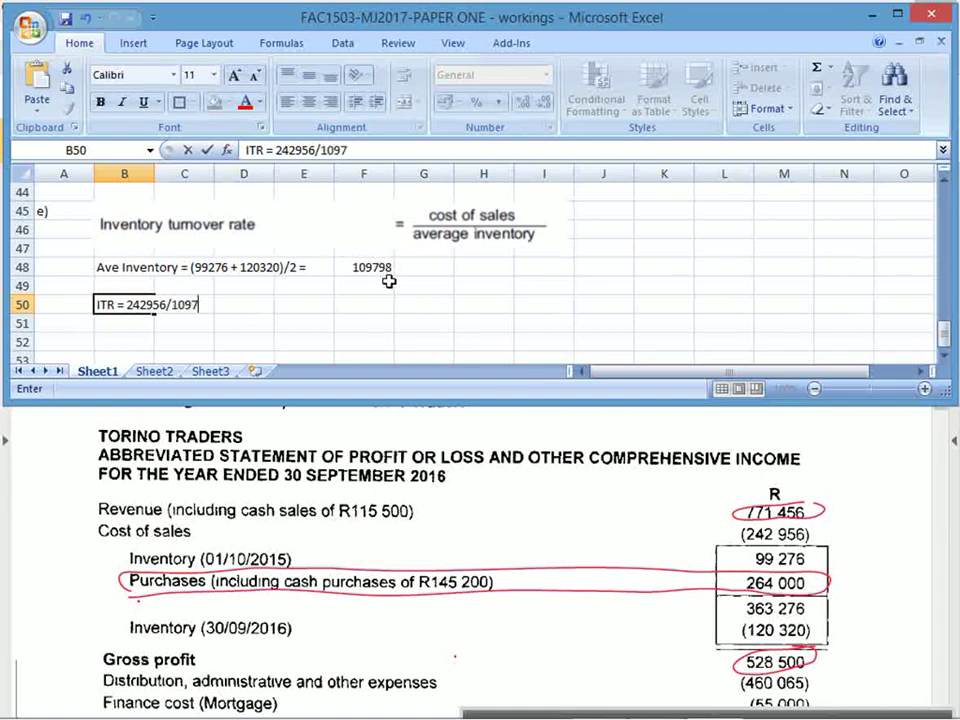
type("98 =")
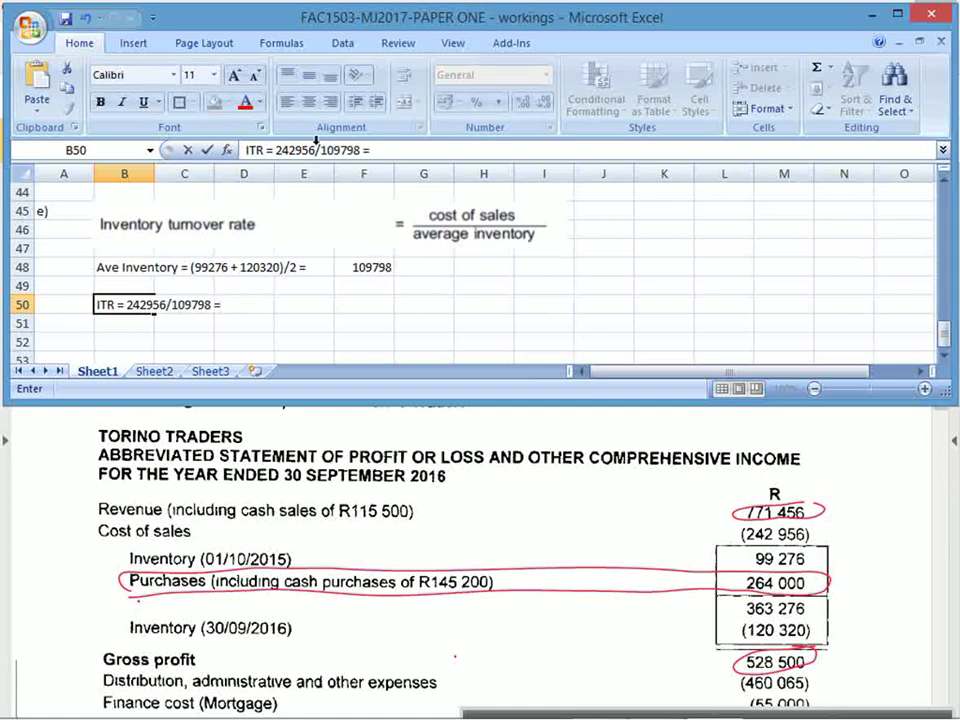
Copy the "= 242956/109798" part of B50's text into E50 so that it calculates the inventory turnover rate.
left_click_drag(268, 149, 360, 149)
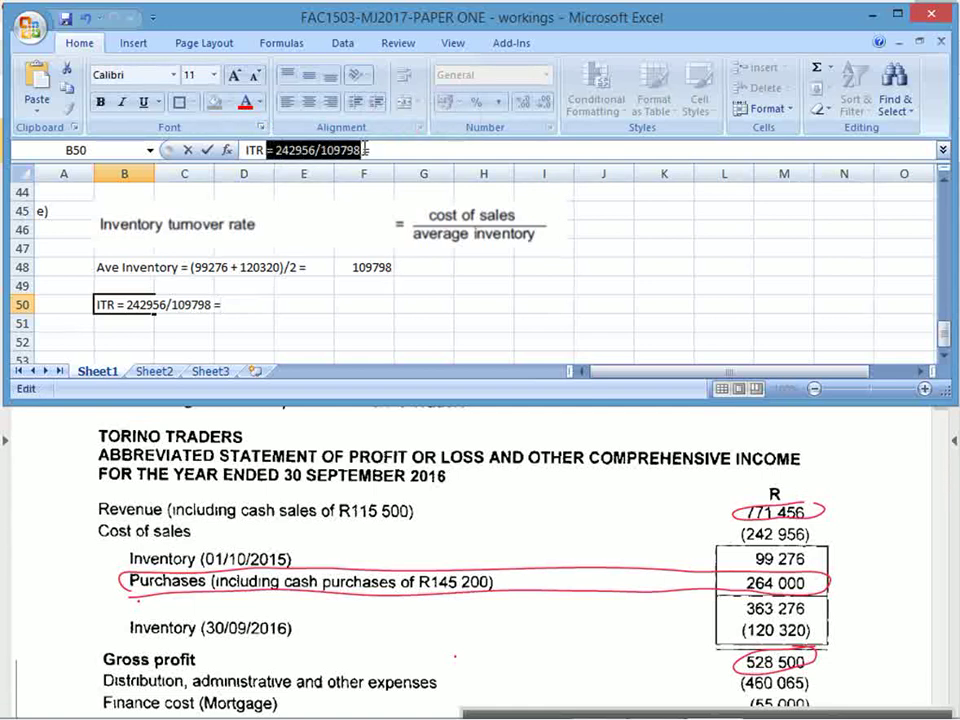
key("Return")
key("Up")
key("Right")
key("Right")
key("Right")
key("ctrl+v")
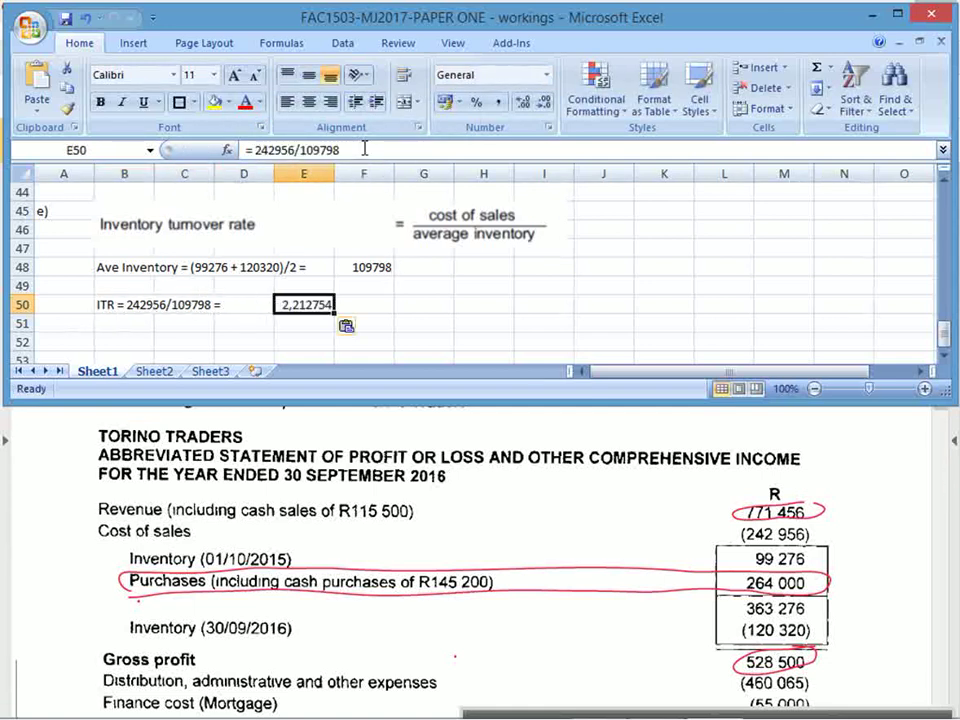
Leave the finished inventory turnover calculation and save the workbook.
left_click(72, 250)
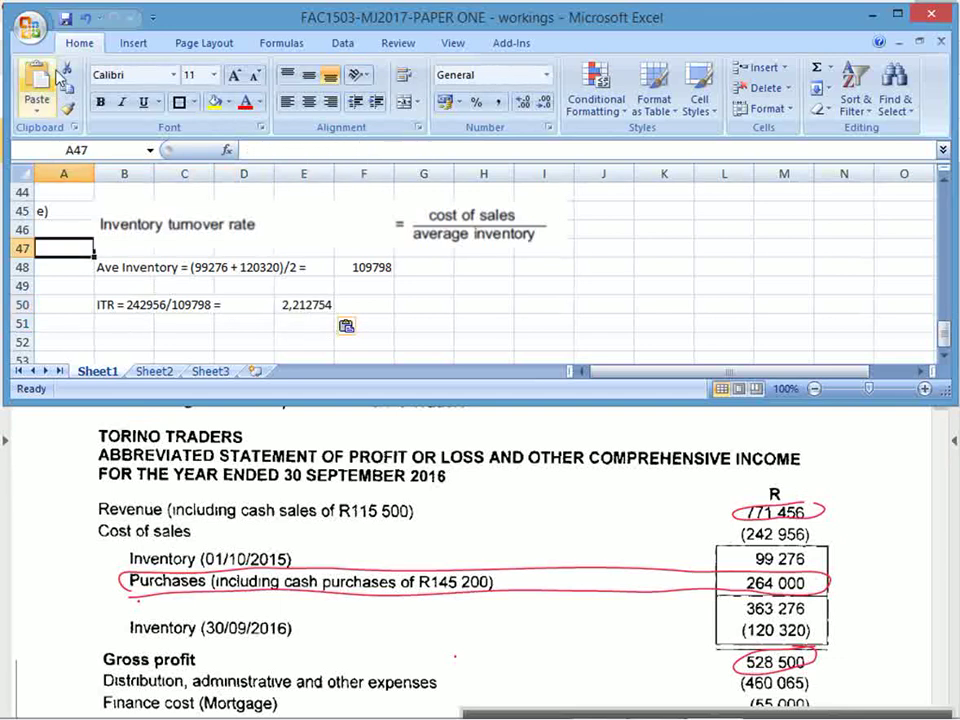
left_click(64, 17)
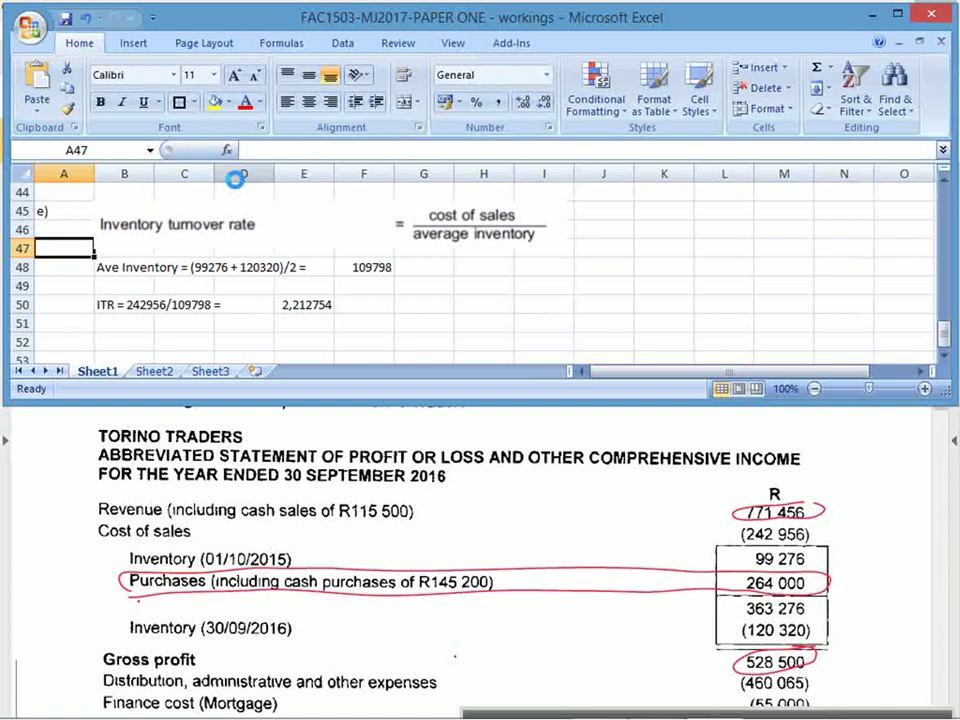
left_click(64, 17)
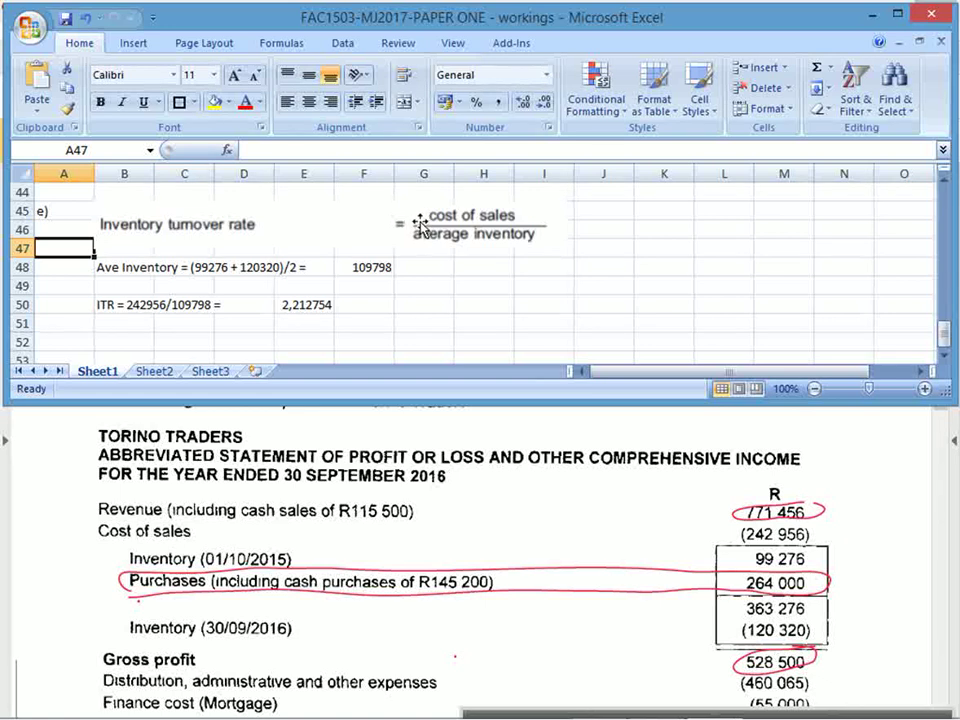
Switch to the exam paper in Adobe Acrobat Reader and draw a large red tick beside the Question 3 heading.
left_click(440, 415)
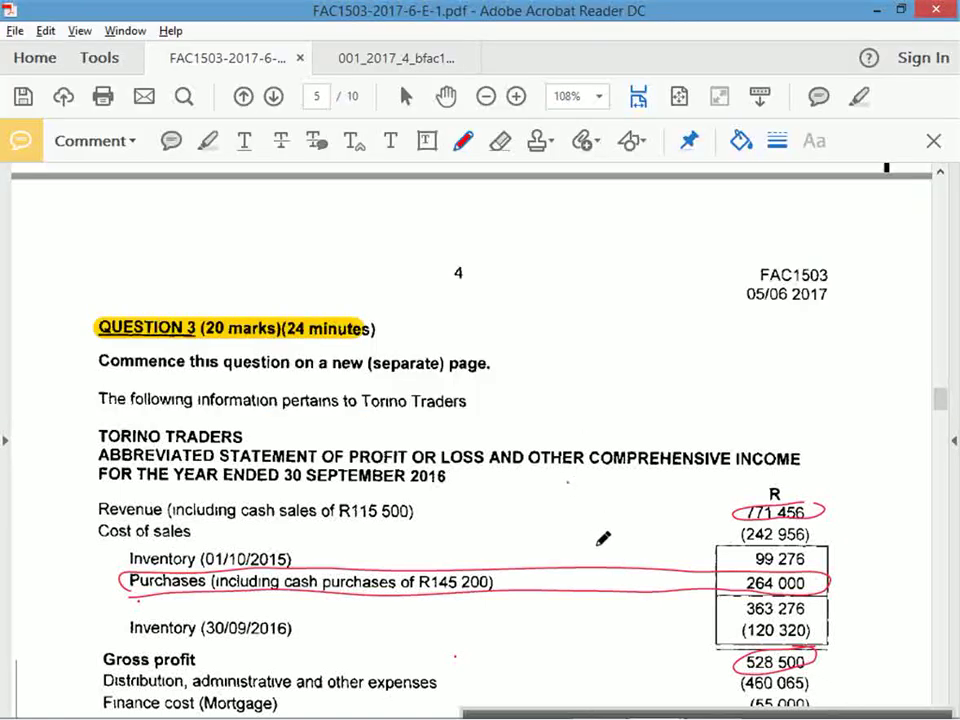
left_click_drag(392, 318, 505, 283)
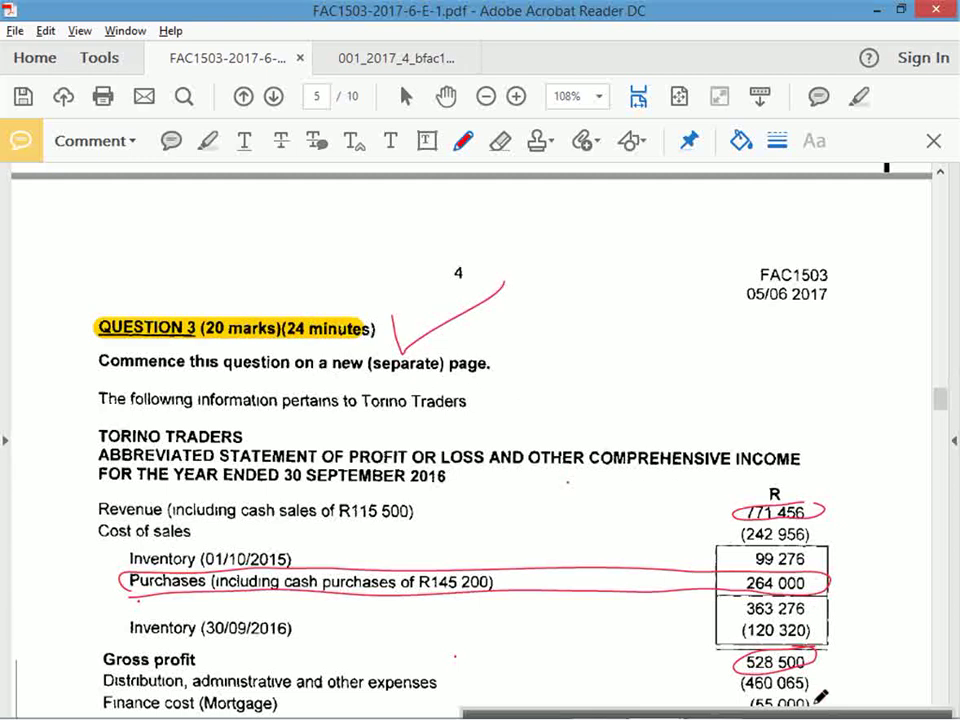
mouse_move(826, 692)
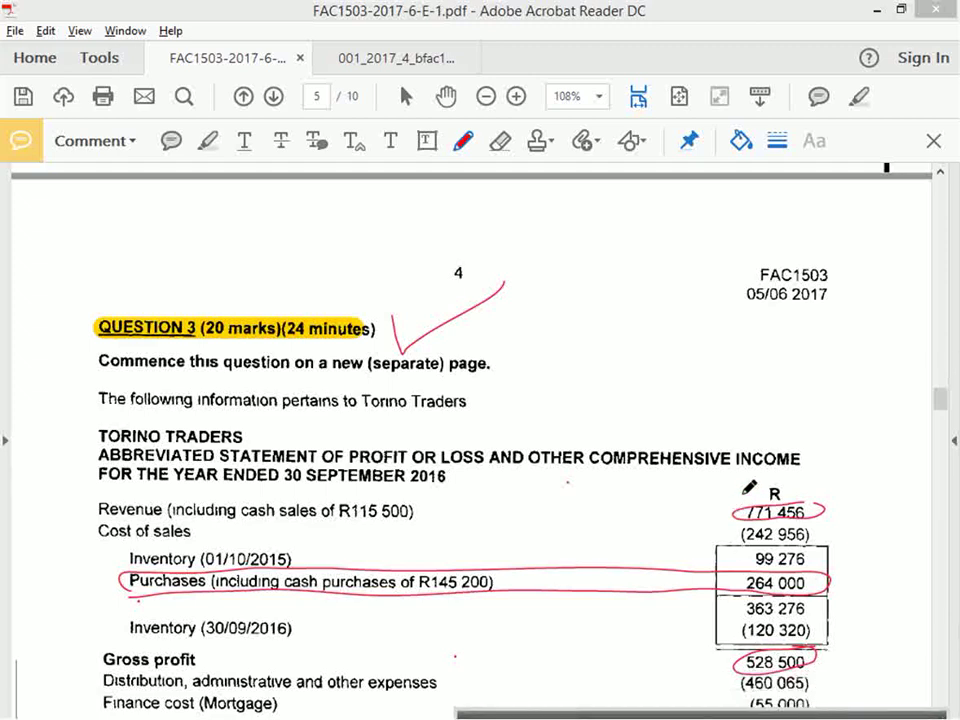
Highlight question 2, "Accounting equation", in yellow in the proposed time-table on page 2 of the exam paper.
left_click_drag(928, 414, 926, 192)
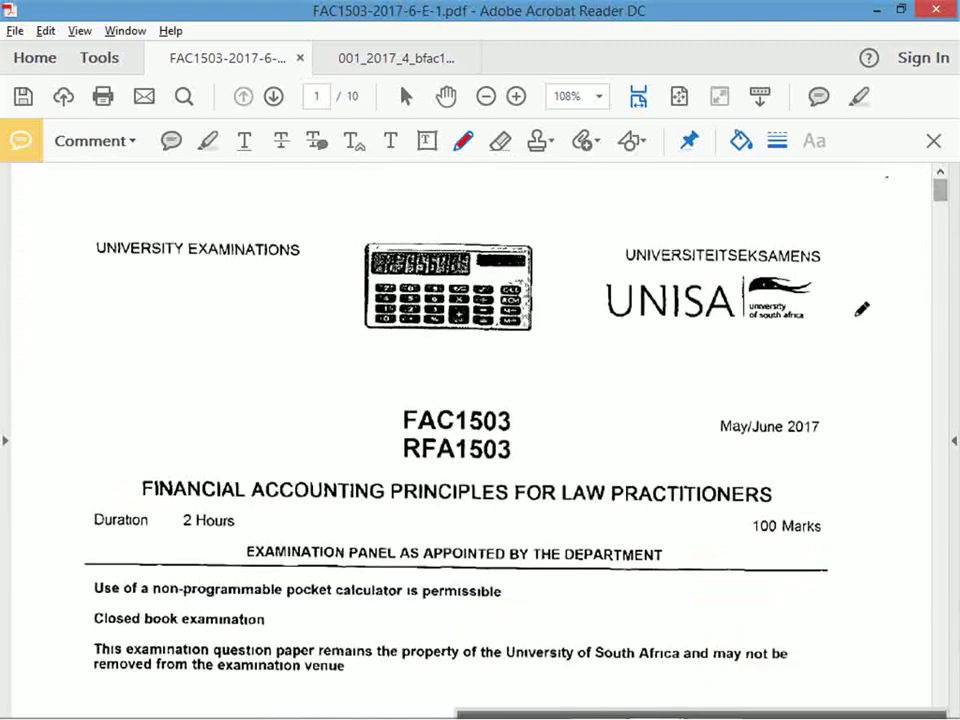
scroll(855, 315, "down", 15)
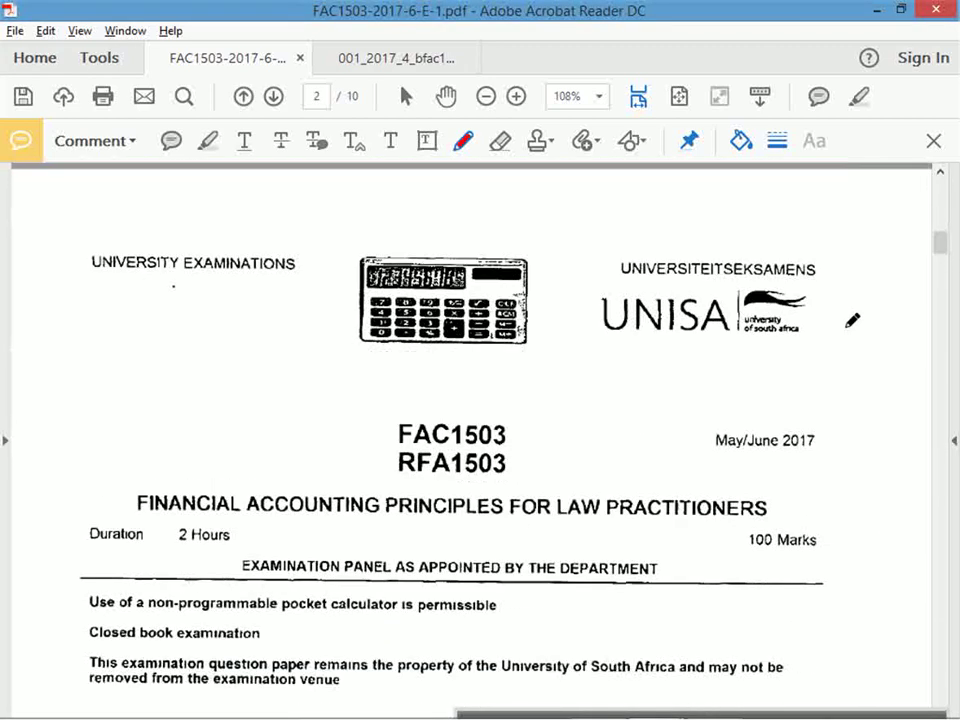
scroll(852, 320, "down", 15)
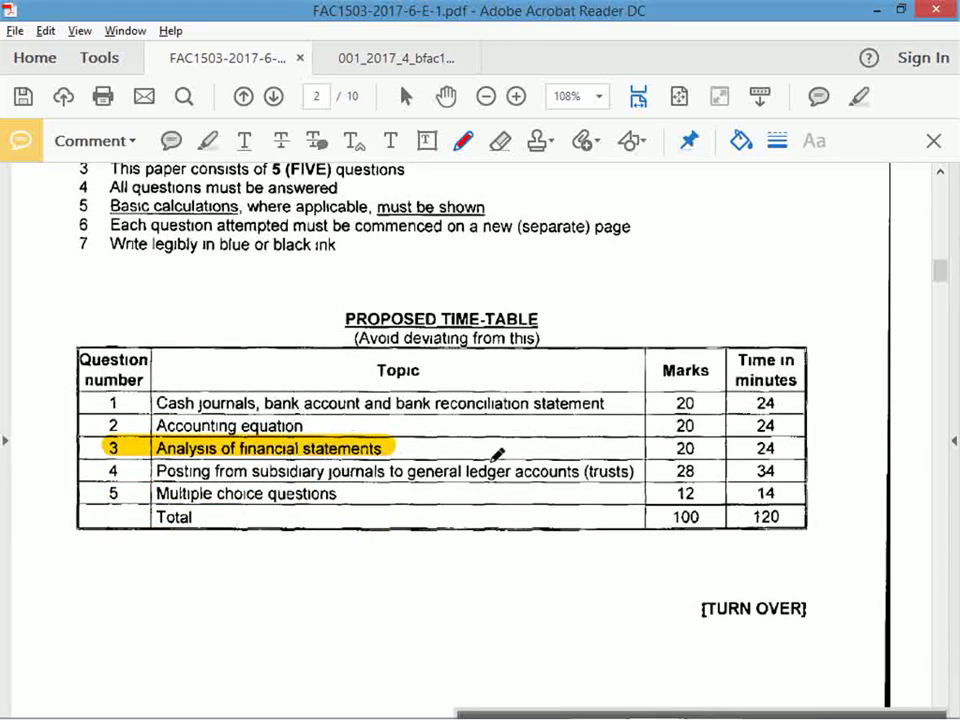
left_click(208, 140)
left_click_drag(111, 424, 318, 425)
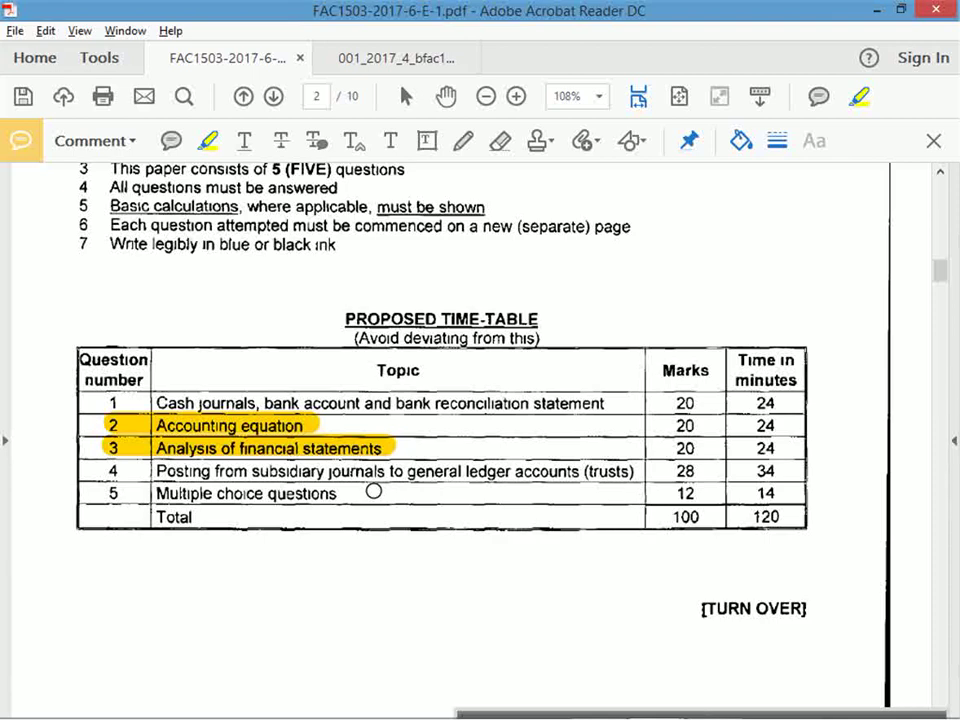
Highlight "not registered as a VAT vendor" and "periodic inventory system" in yellow in the Question 2 information on page 4.
scroll(590, 500, "down", 10)
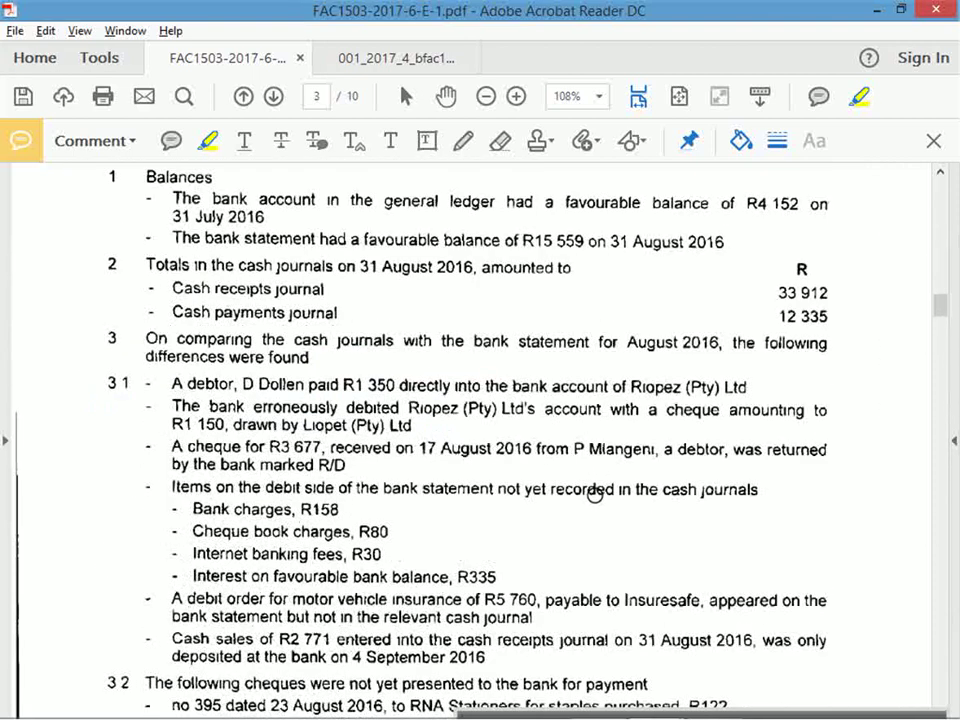
scroll(594, 495, "down", 12)
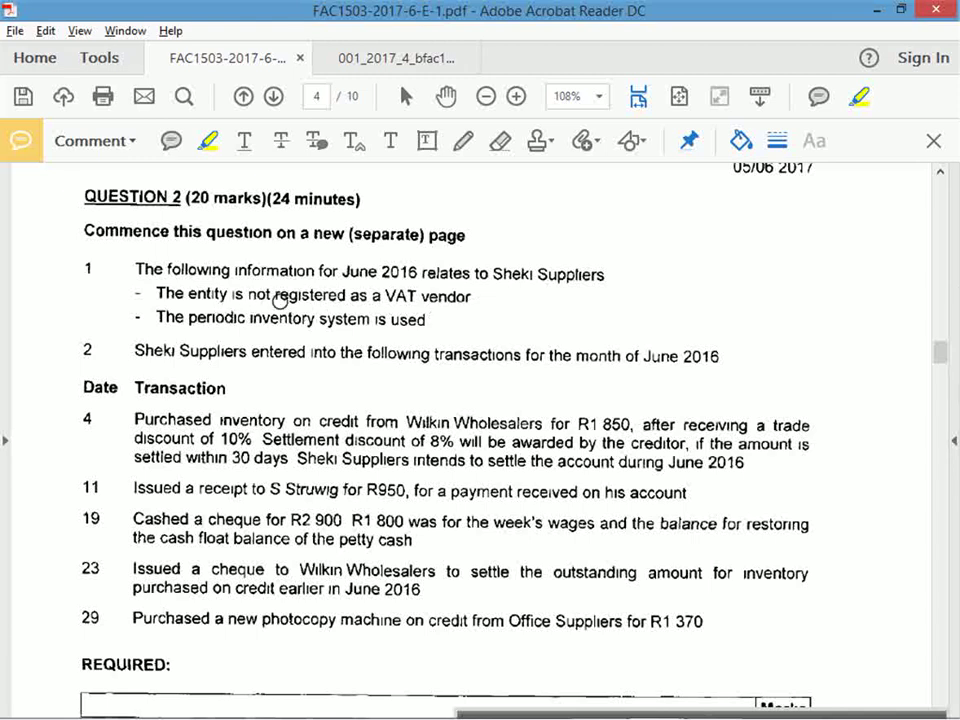
left_click_drag(248, 295, 467, 298)
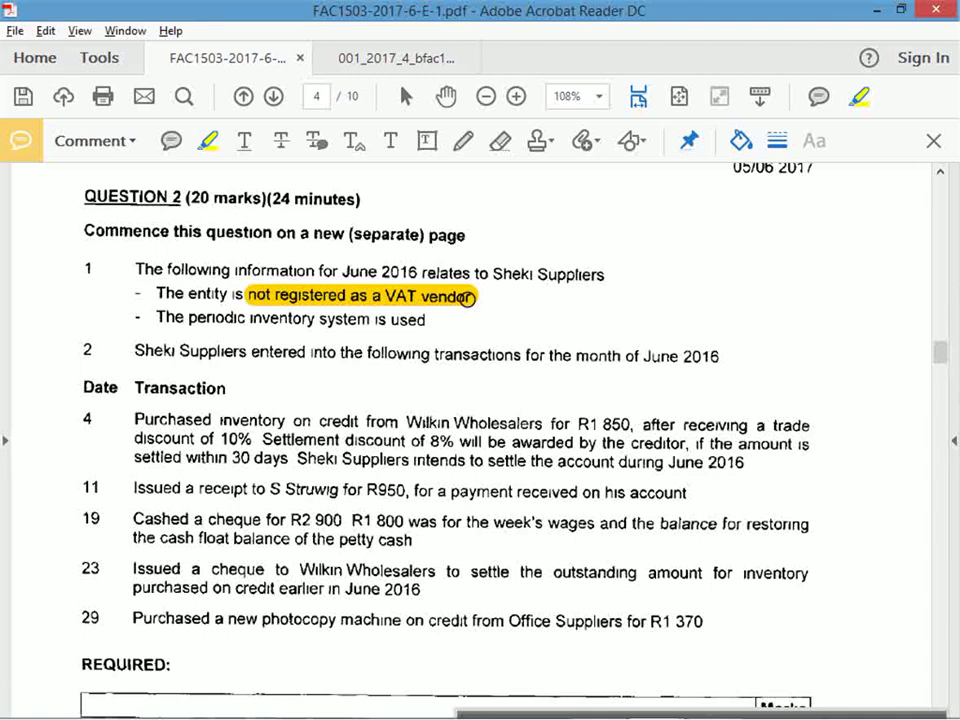
left_click_drag(467, 298, 467, 298)
left_click_drag(197, 318, 358, 326)
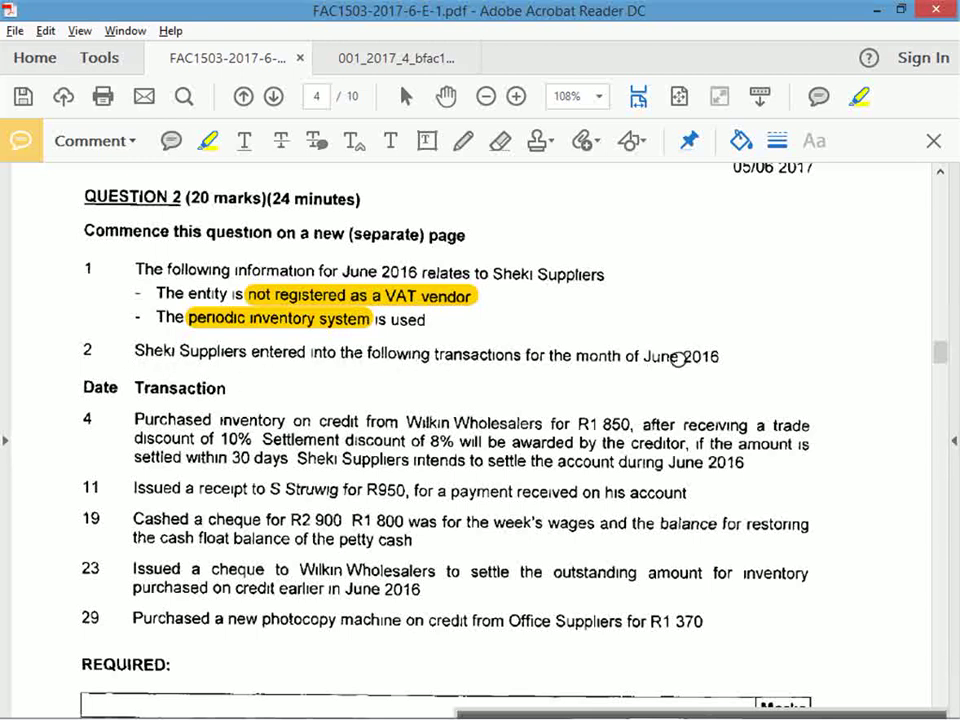
Bring the required answer-table format of Question 2 into view on the exam paper and switch to the Excel workings workbook.
scroll(455, 470, "down", 4)
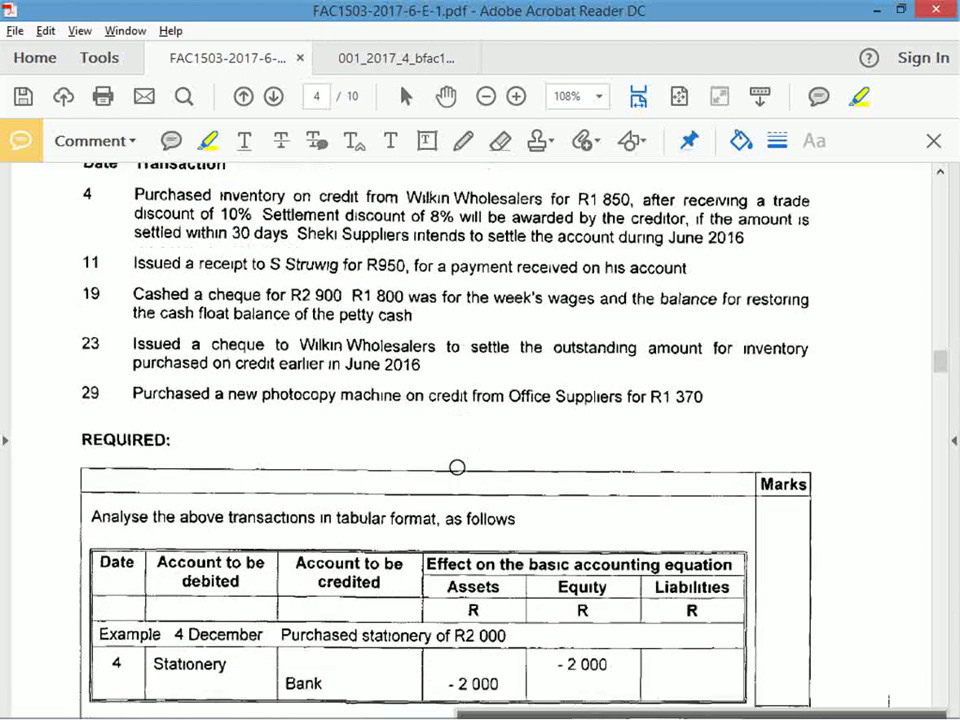
scroll(457, 467, "down", 3)
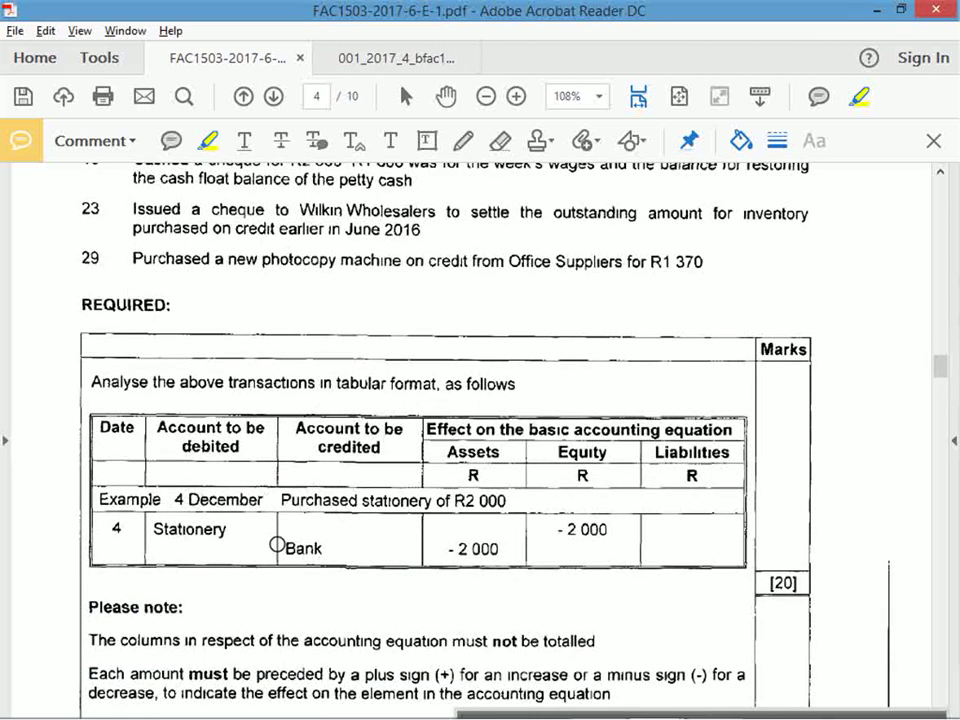
scroll(241, 486, "down", 1)
key("alt+Tab")
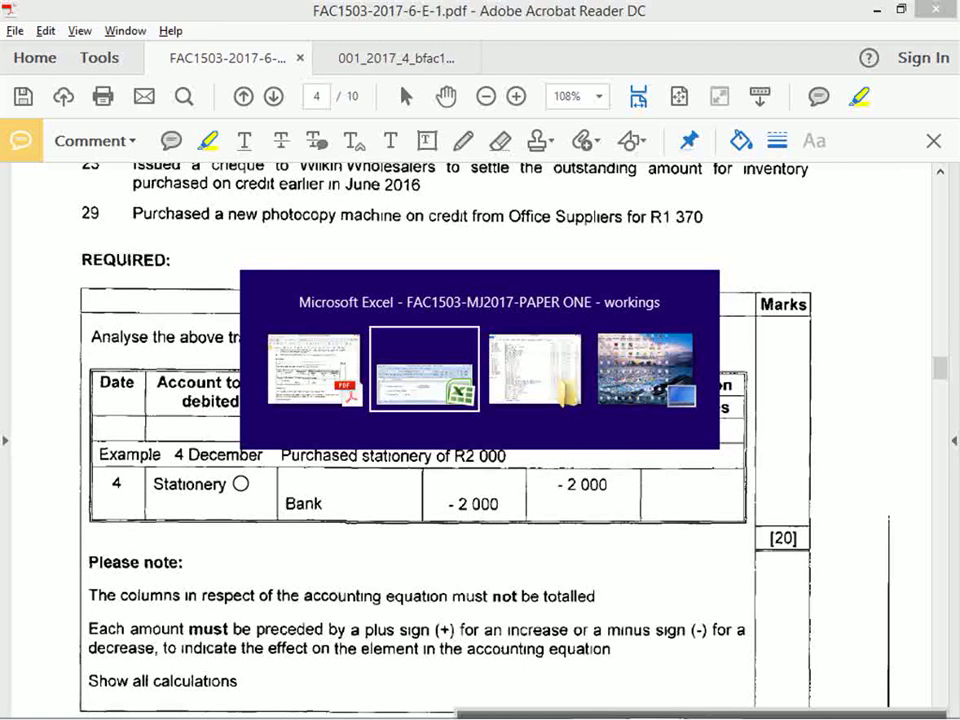
left_click(364, 467)
scroll(365, 455, "up", 1)
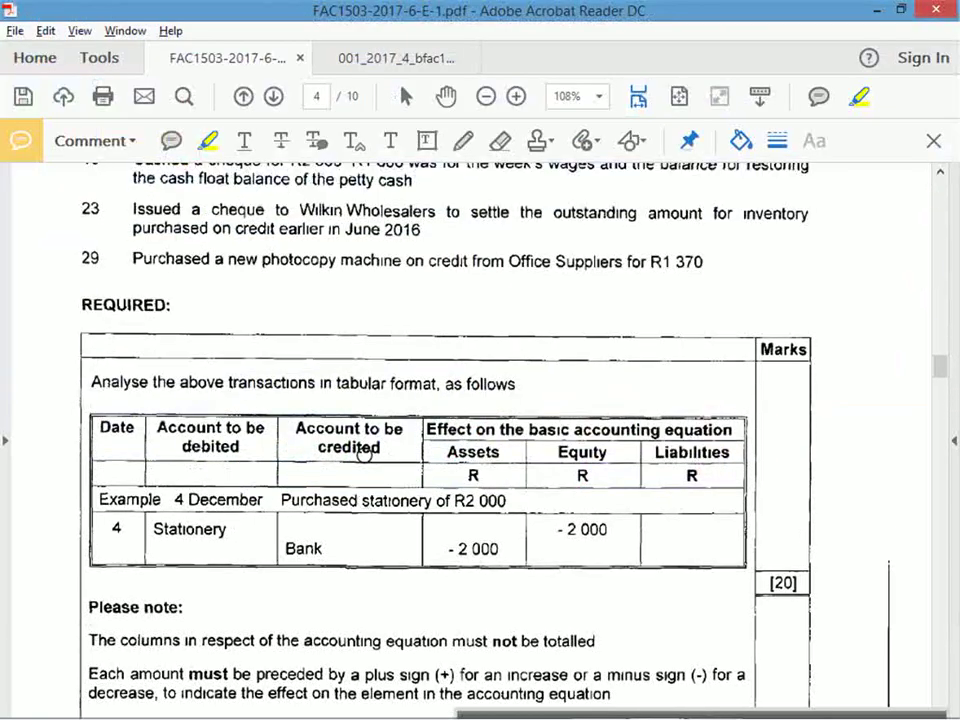
scroll(364, 454, "up", 1)
key("alt+Tab")
scroll(338, 332, "down", 1)
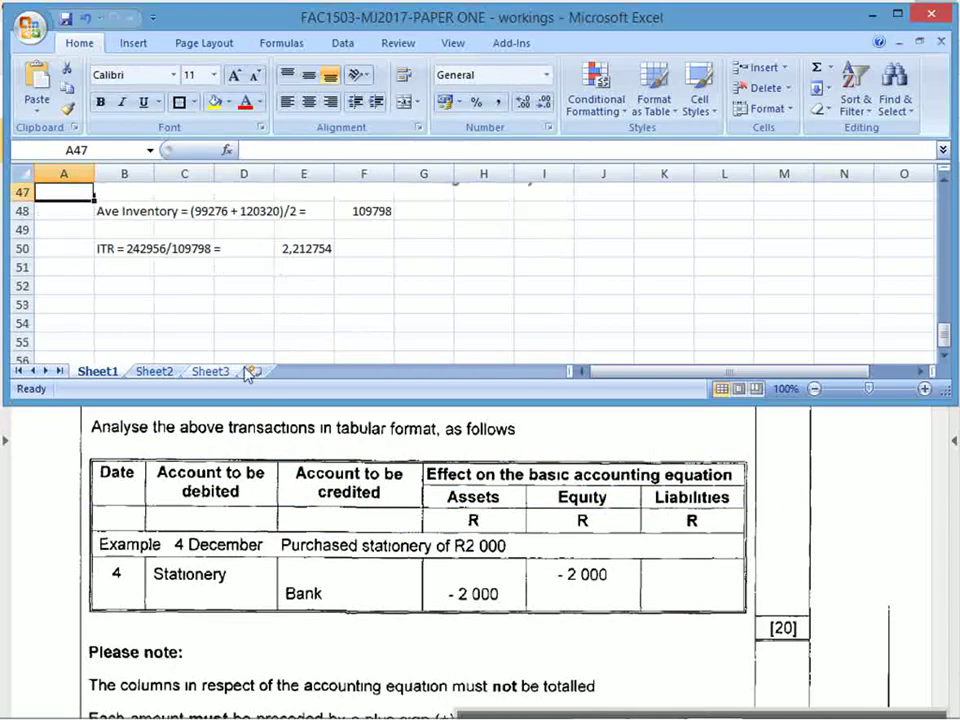
Rename Sheet1 as Q3 and Sheet2 as Q2.
double_click(97, 370)
type("03")
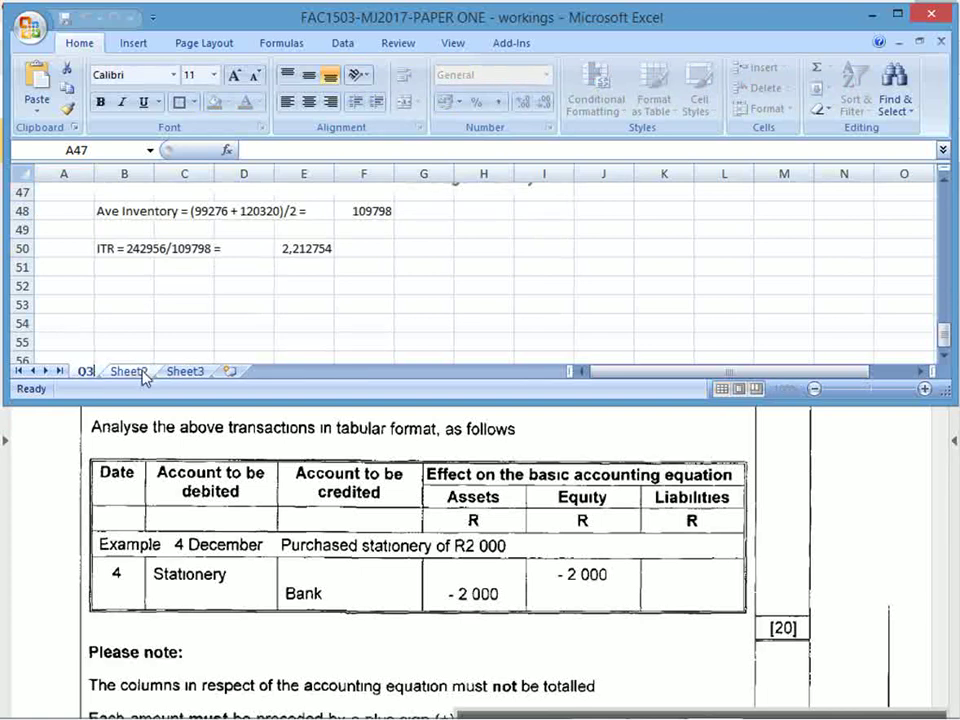
left_click(130, 371)
double_click(143, 370)
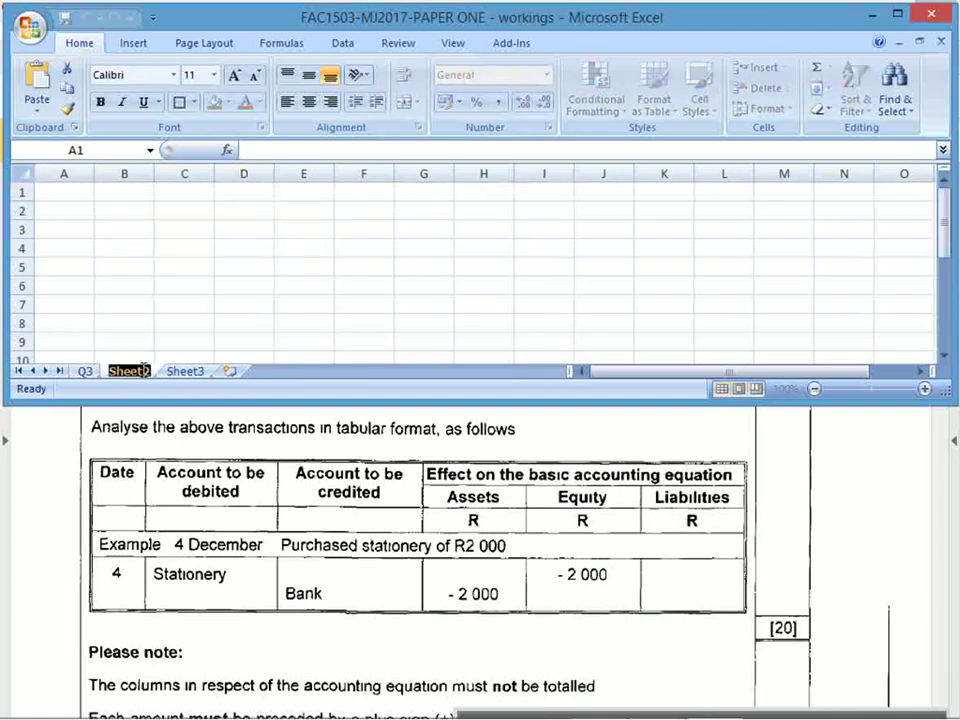
type("Q2")
Enter the heading "QUESTION 2" in cell A1 of sheet Q2 and make it bold and underlined.
left_click(75, 187)
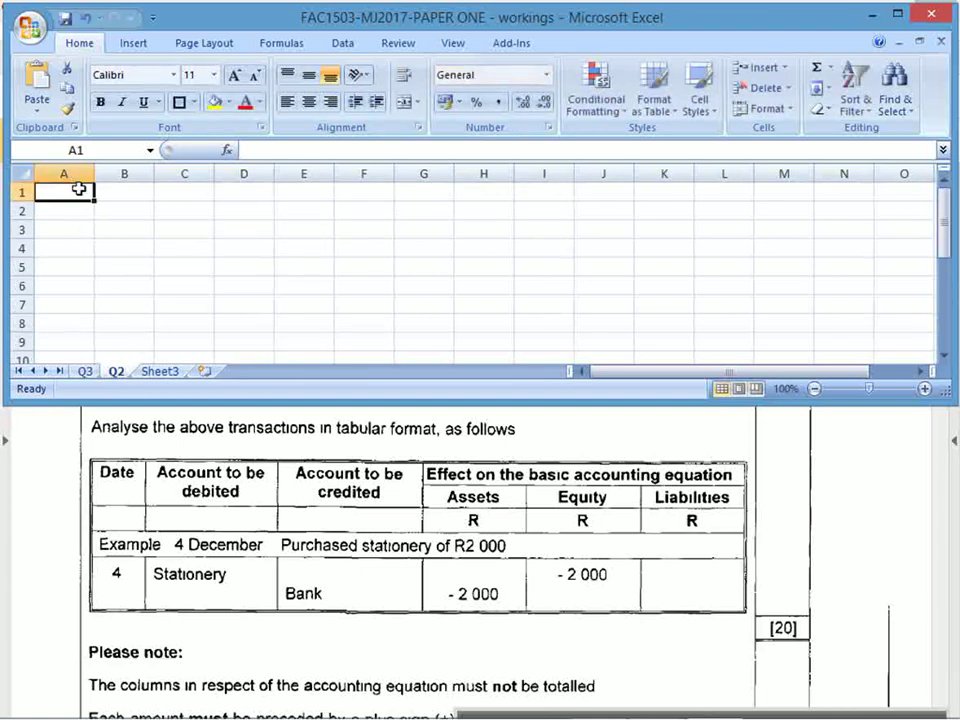
type("QUESTION 2")
key("Return")
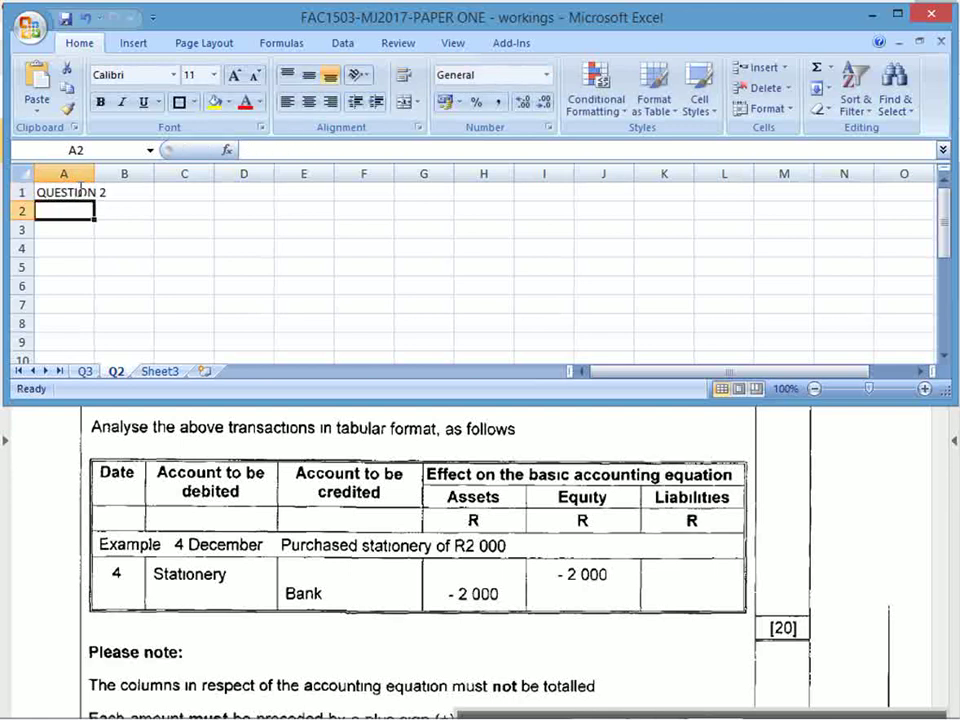
left_click(75, 189)
key("ctrl+b")
key("ctrl+u")
key("Down")
key("Down")
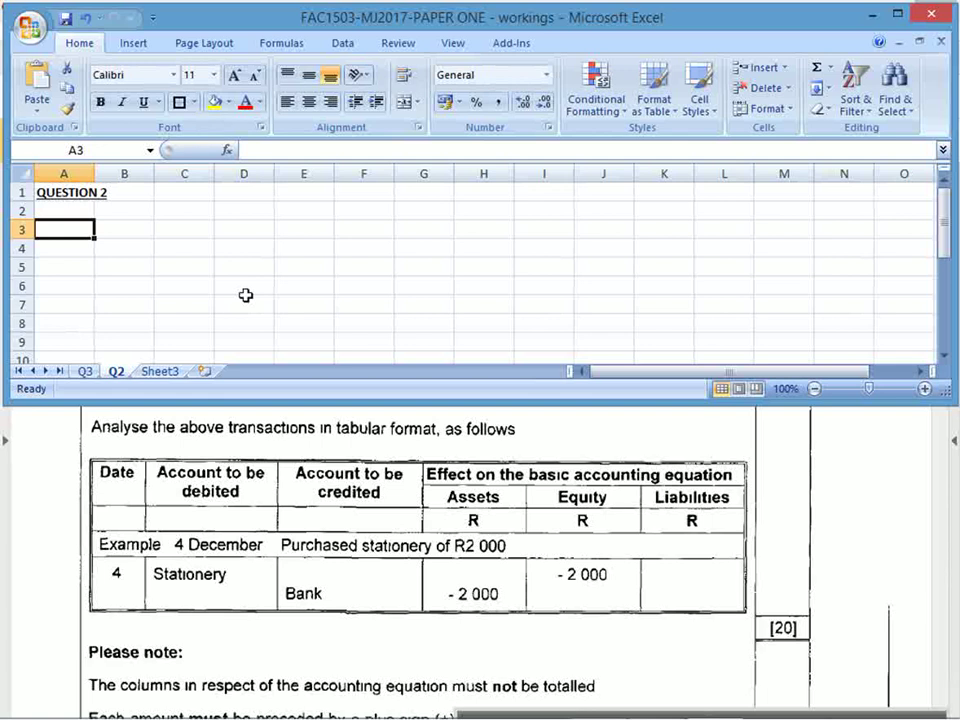
Enter the column headings "date", "DEBIT" and "CREDIT" in cells A3 to C3.
type("date")
key("Return")
key("Up")
key("Right")
type("DE")
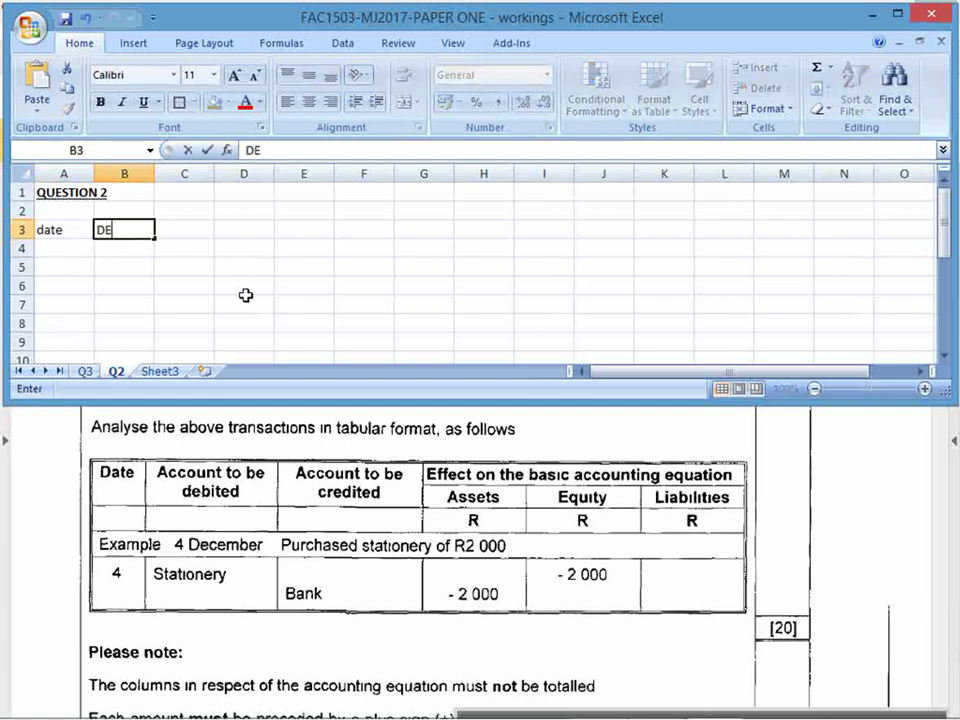
type("BIT")
key("Return")
key("Up")
key("Right")
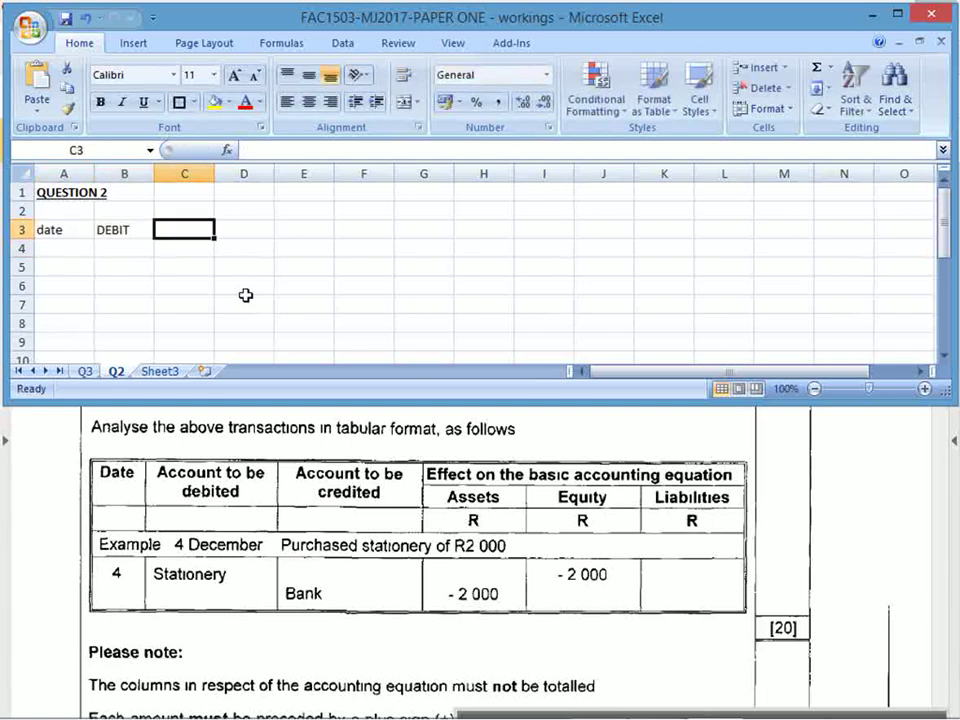
type("CREDIT")
key("Return")
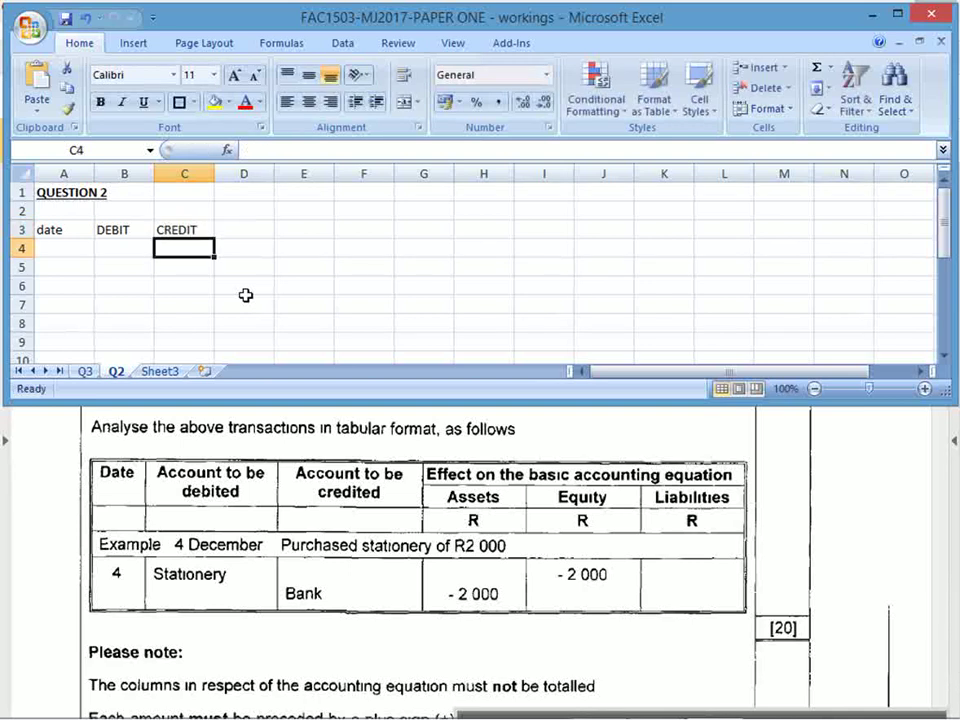
Enter the accounting equation headings "ASSETS =", "EQUITY +" and "LIABILITIES" in cells D3 to F3.
key("Up")
key("Right")
type("ASSET")
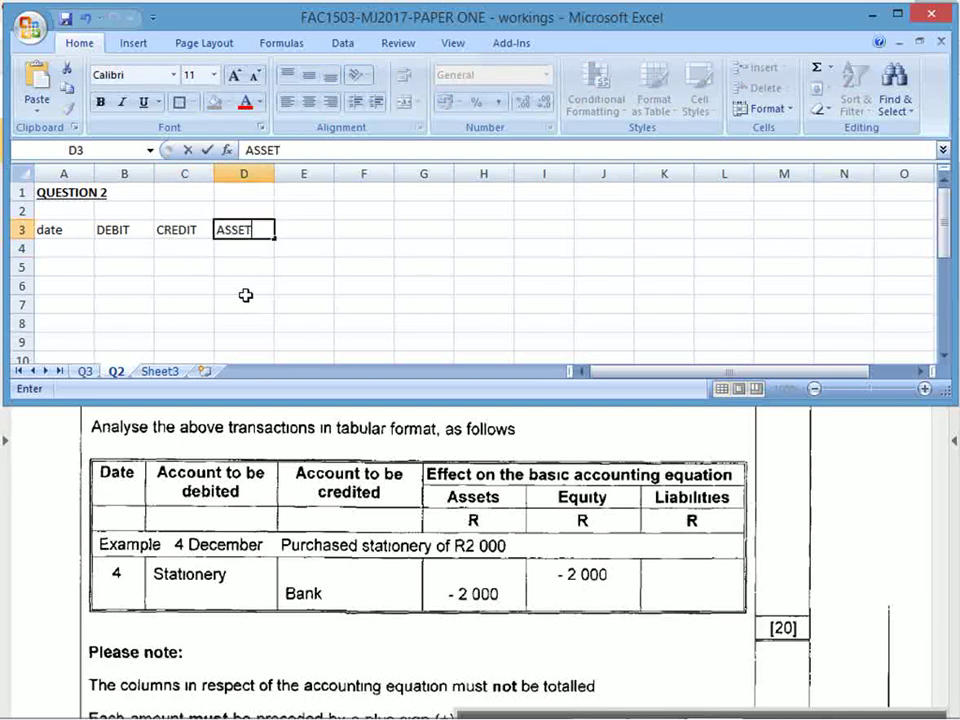
type("S =")
key("Return")
key("Up")
key("Right")
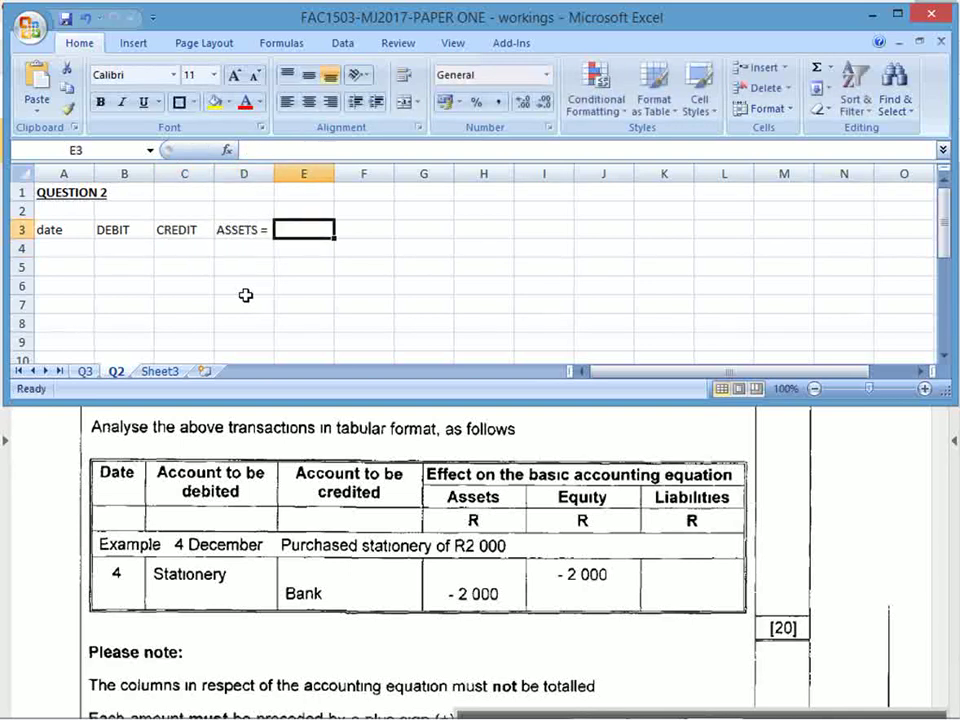
type("EQUITY +")
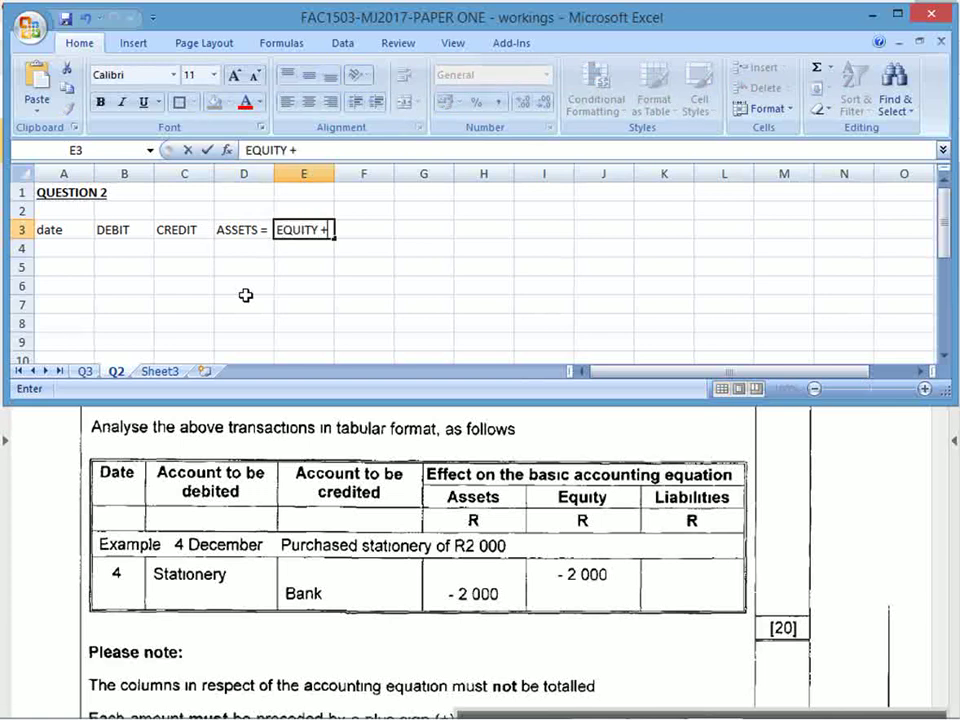
key("Right")
type("LIABILITIES")
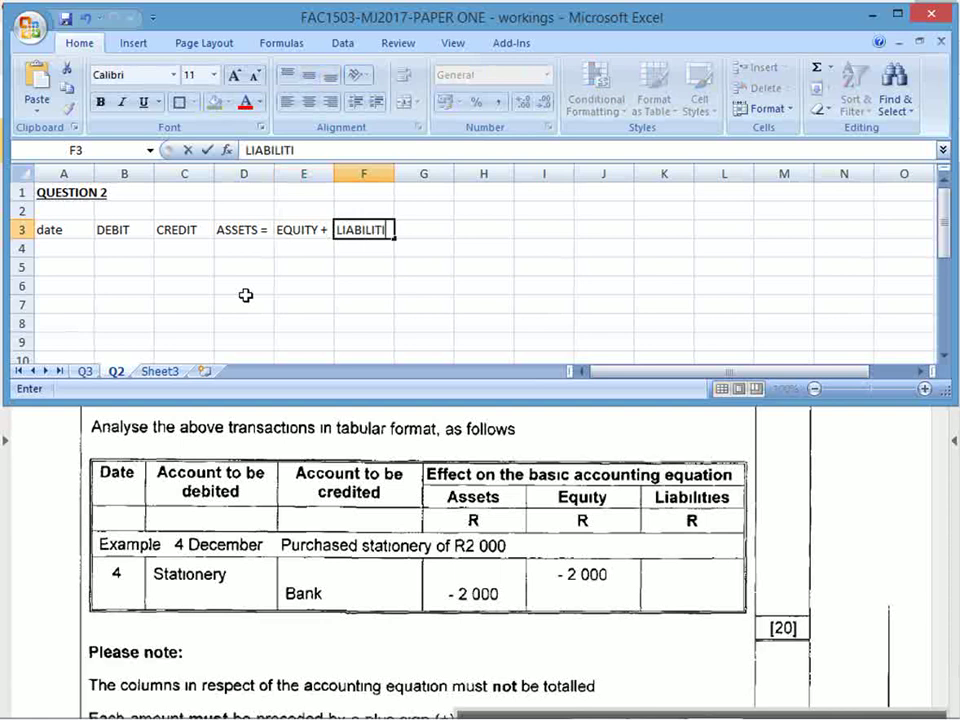
key("Return")
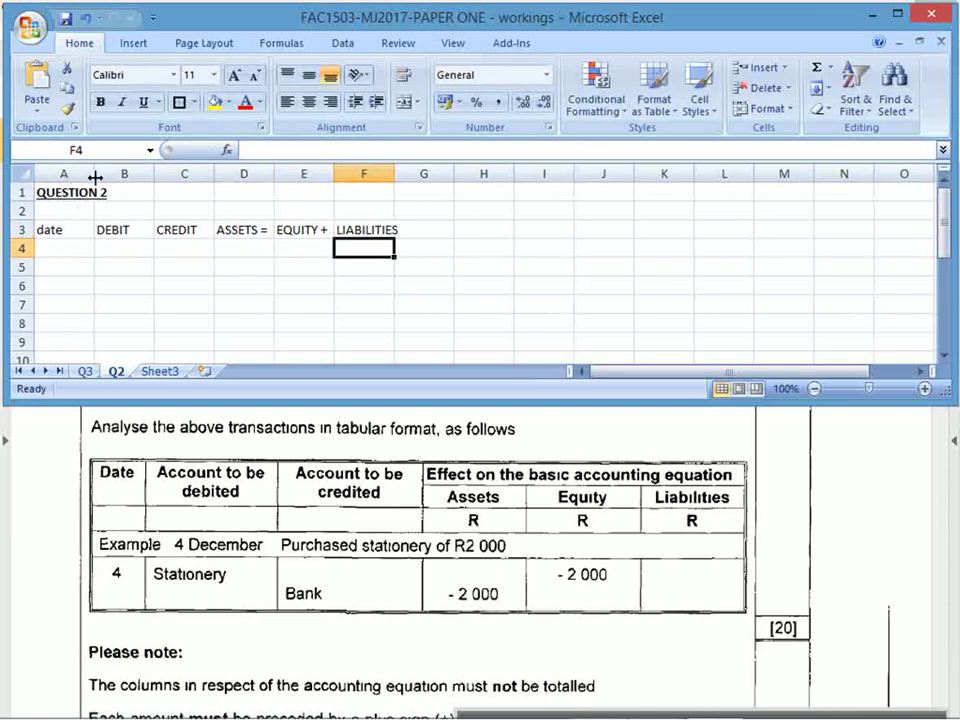
Widen columns B and C to more than three times their width and columns D to F moderately.
left_click_drag(111, 176, 840, 173)
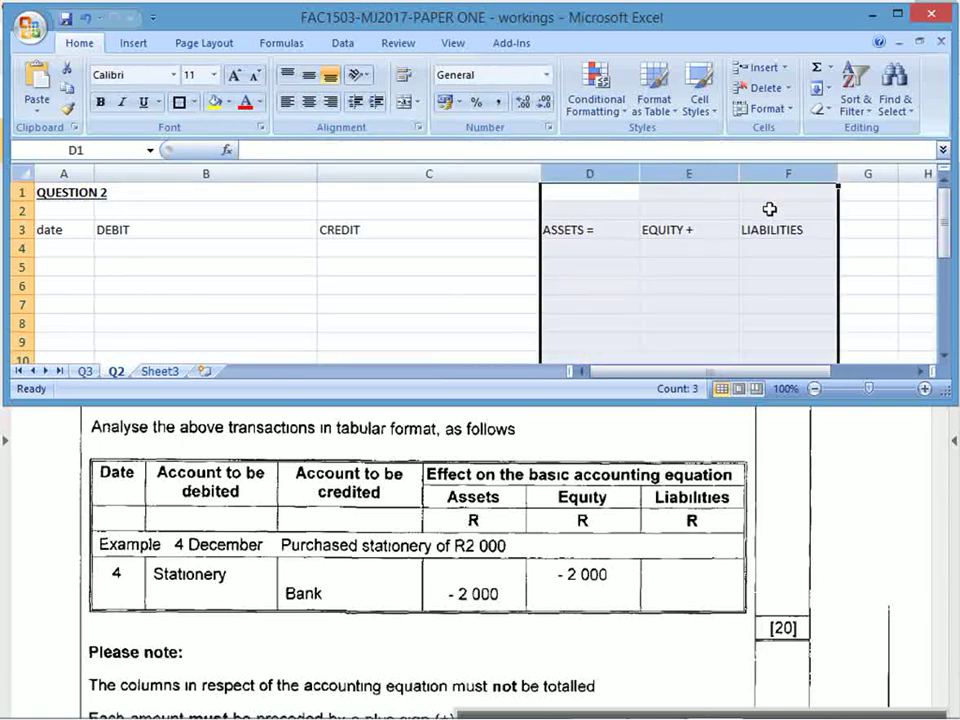
left_click(649, 266)
Apply all borders to the range A3:F29 and make the headings in A3:F3 bold.
left_click_drag(60, 230, 780, 369)
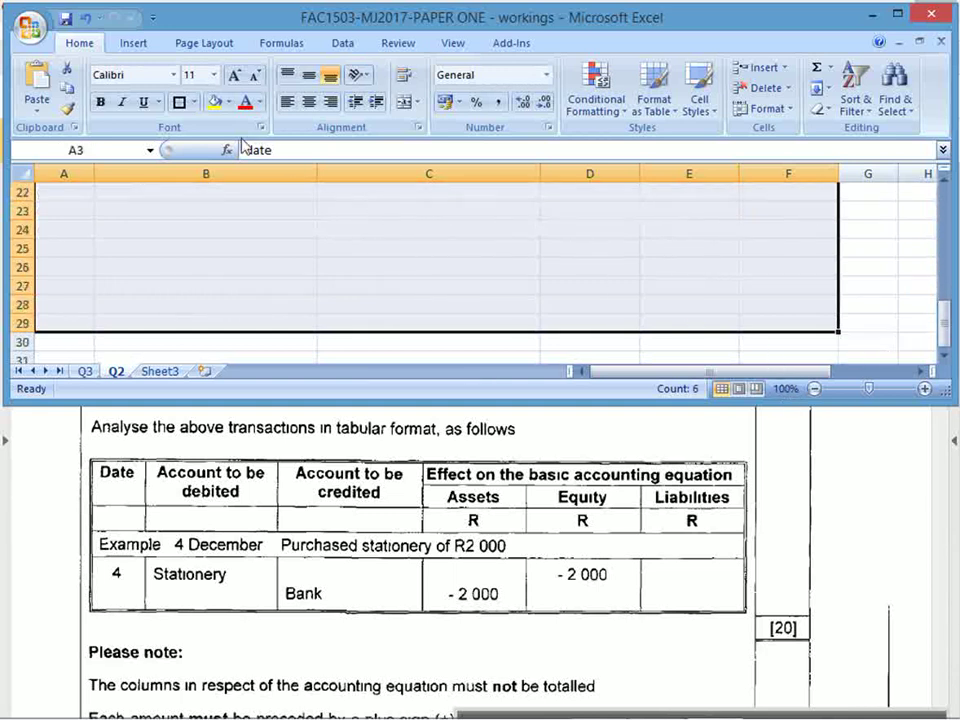
left_click(191, 102)
left_click(252, 251)
left_click(146, 265)
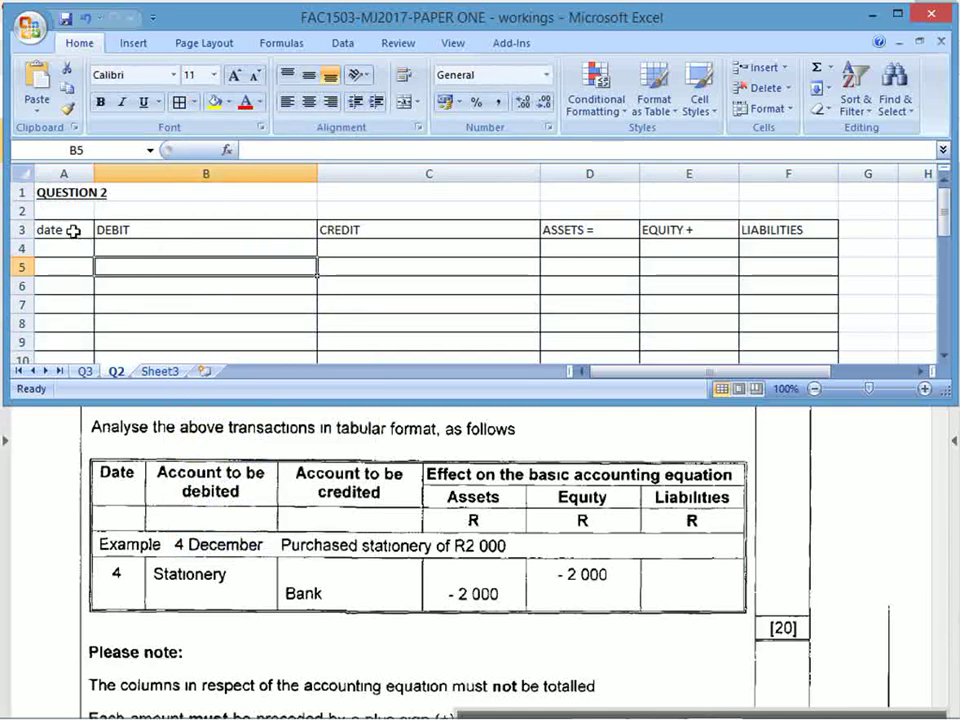
left_click_drag(73, 234, 741, 231)
Bring the Question 2 transactions into view on the exam paper, return to Excel and make its window slightly taller above them.
left_click(289, 454)
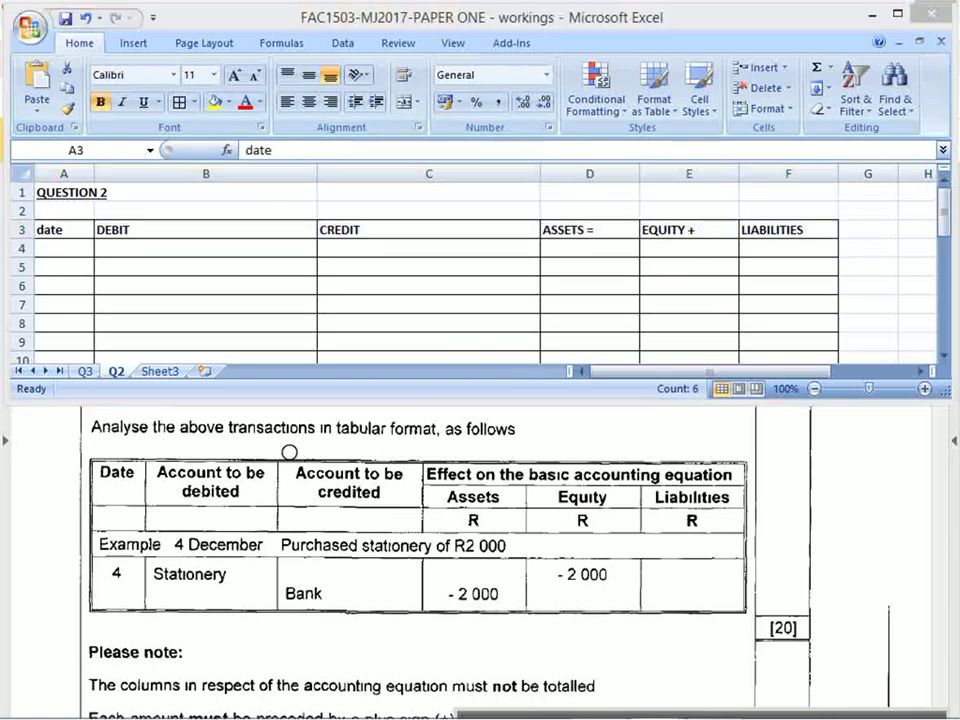
scroll(298, 478, "up", 1)
scroll(298, 478, "up", 5)
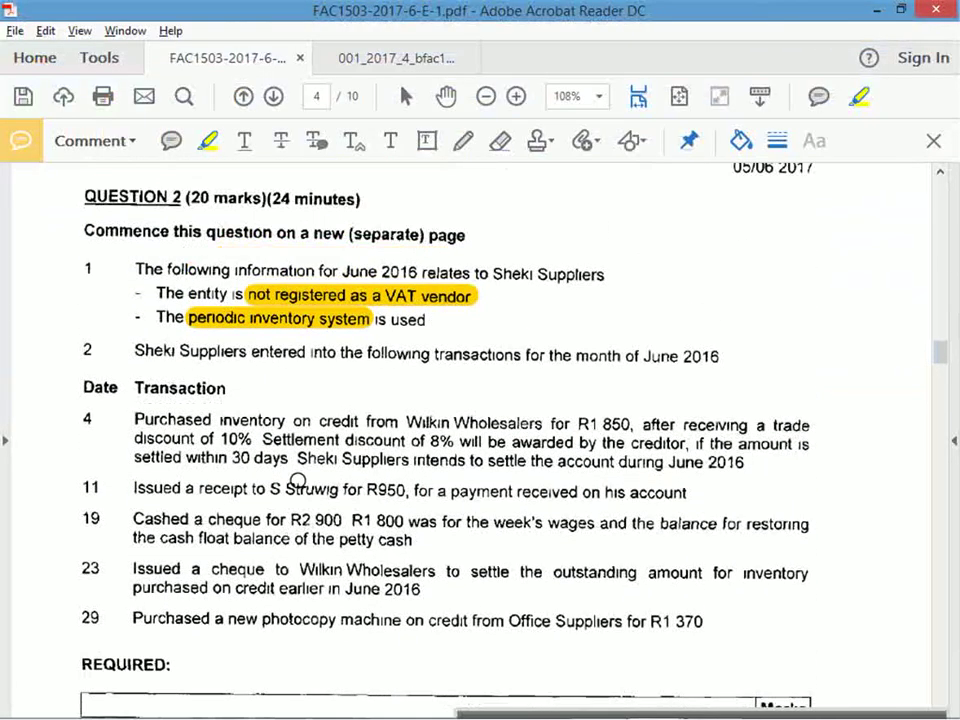
key("alt+Tab")
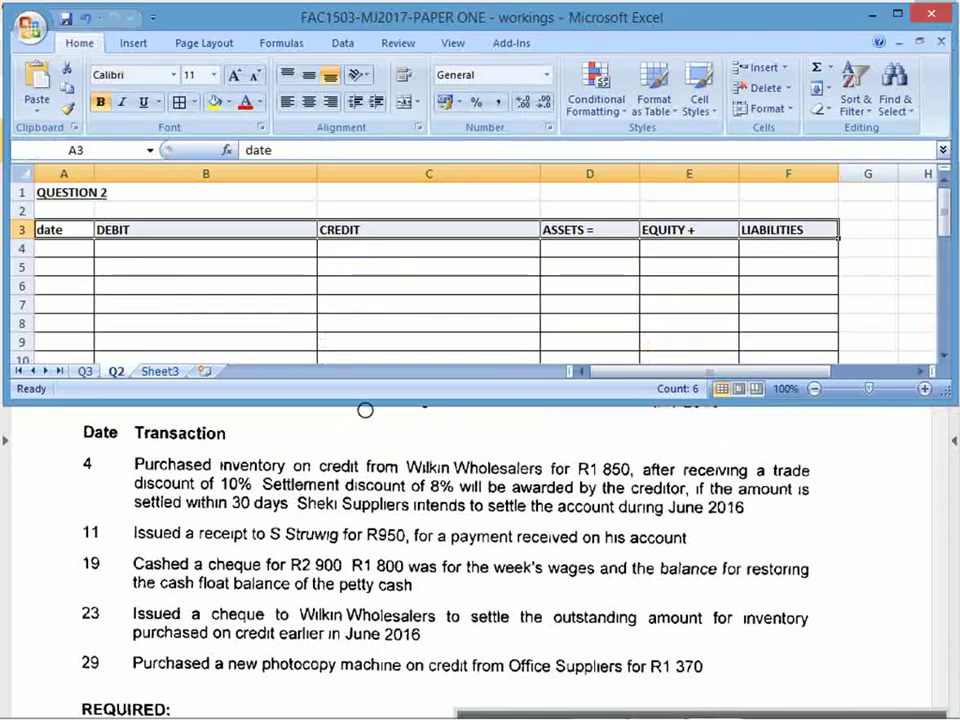
left_click_drag(372, 399, 370, 416)
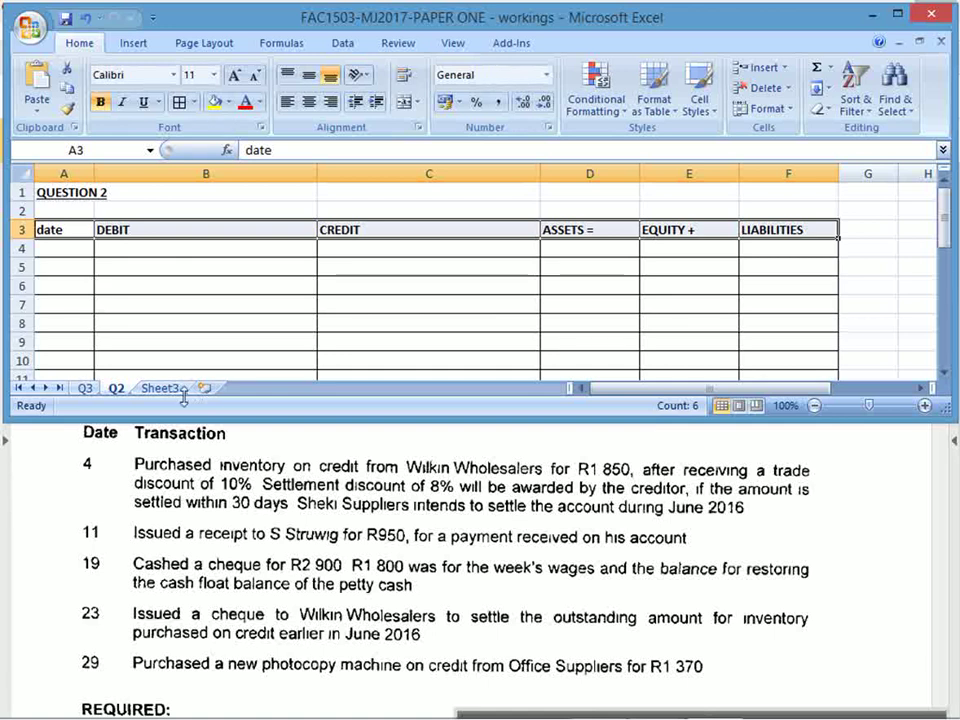
Enter the date 4 in A5 and the debit account "PURCHASES (E incr)" in B5.
left_click(122, 284)
left_click(73, 265)
type("4")
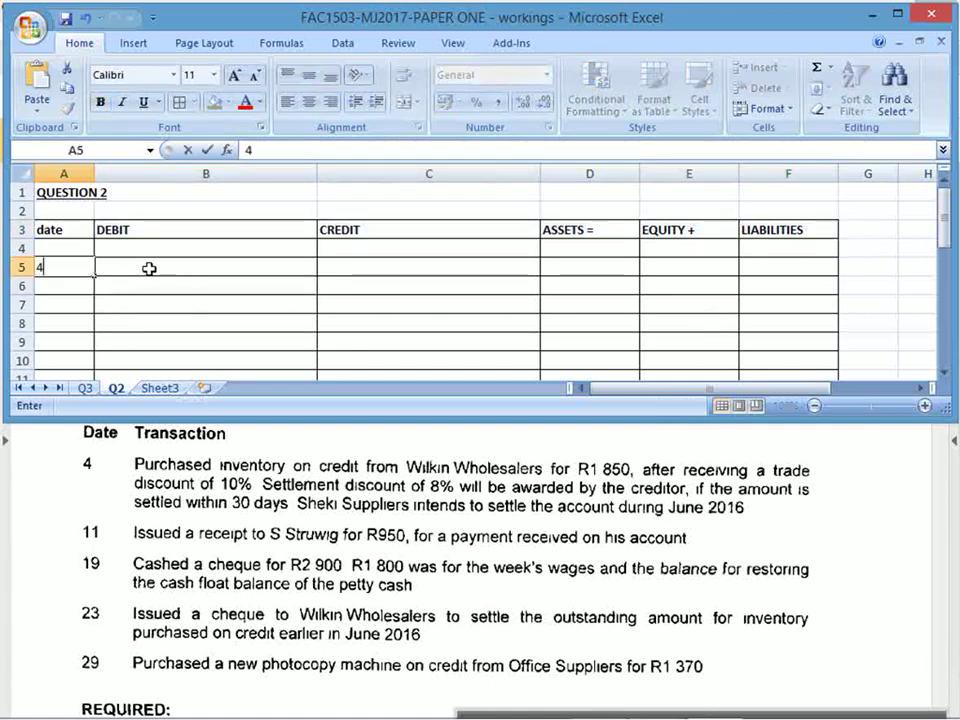
left_click(152, 267)
type("PR")
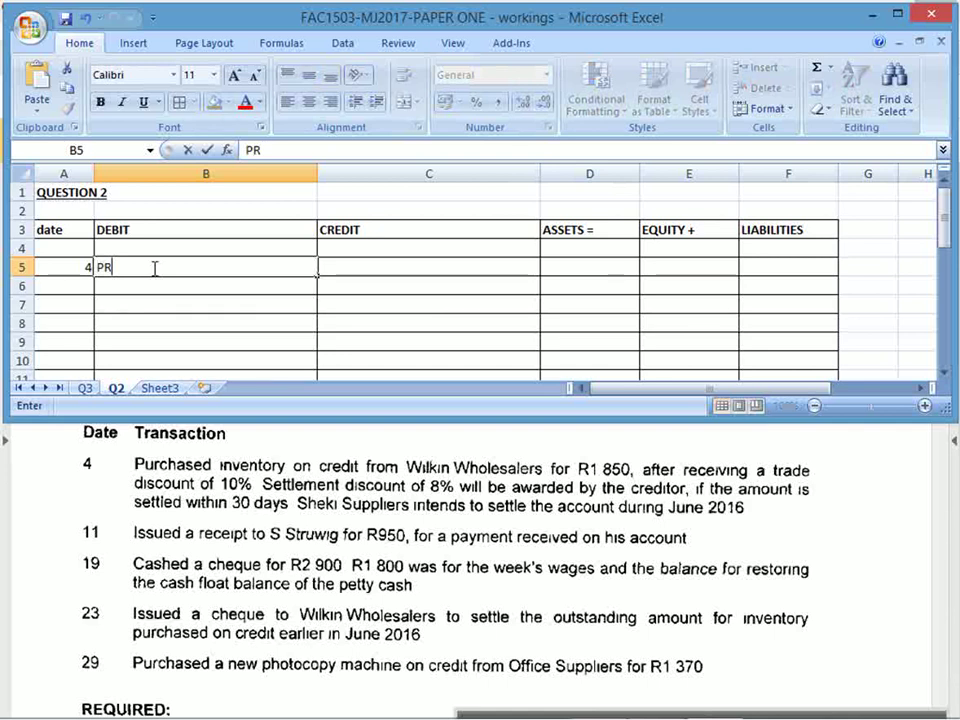
key("BackSpace")
type("URCHASES")
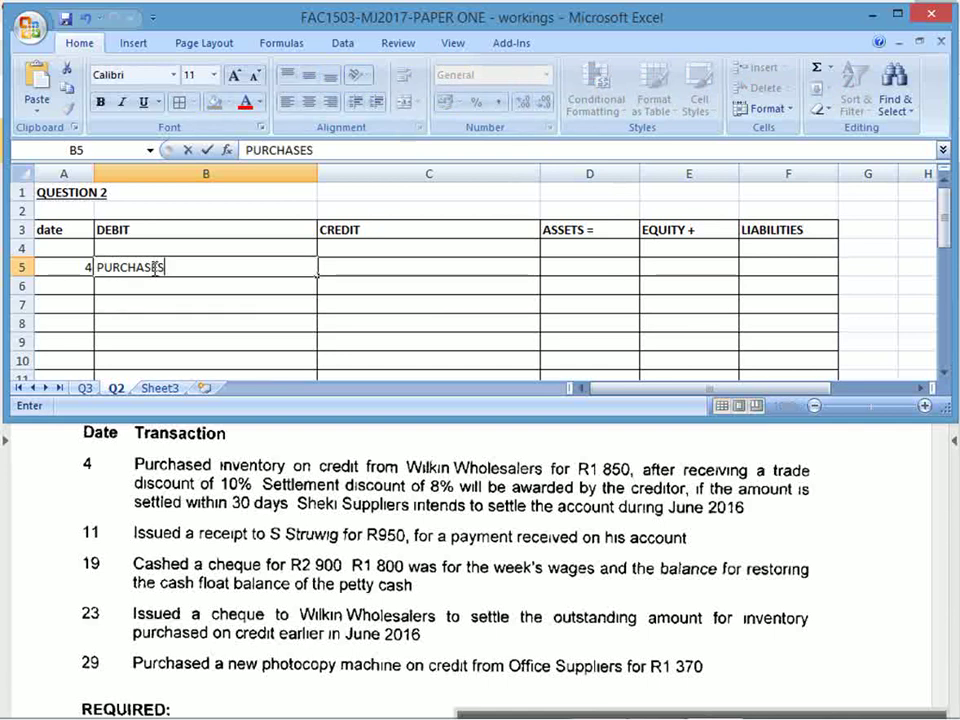
type(" (E incr)")
key("Return")
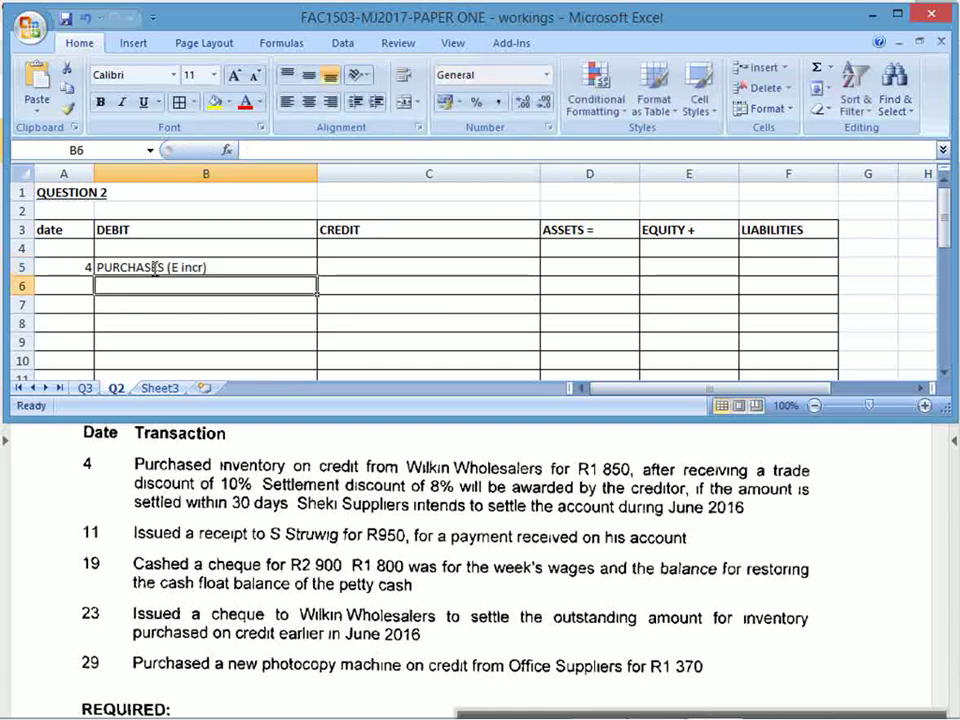
Enter the credit account "CREDITORS - Wilkin (L incr)" in C5 for the transaction of date 4.
key("Up")
key("Right")
type("CREDITORS")
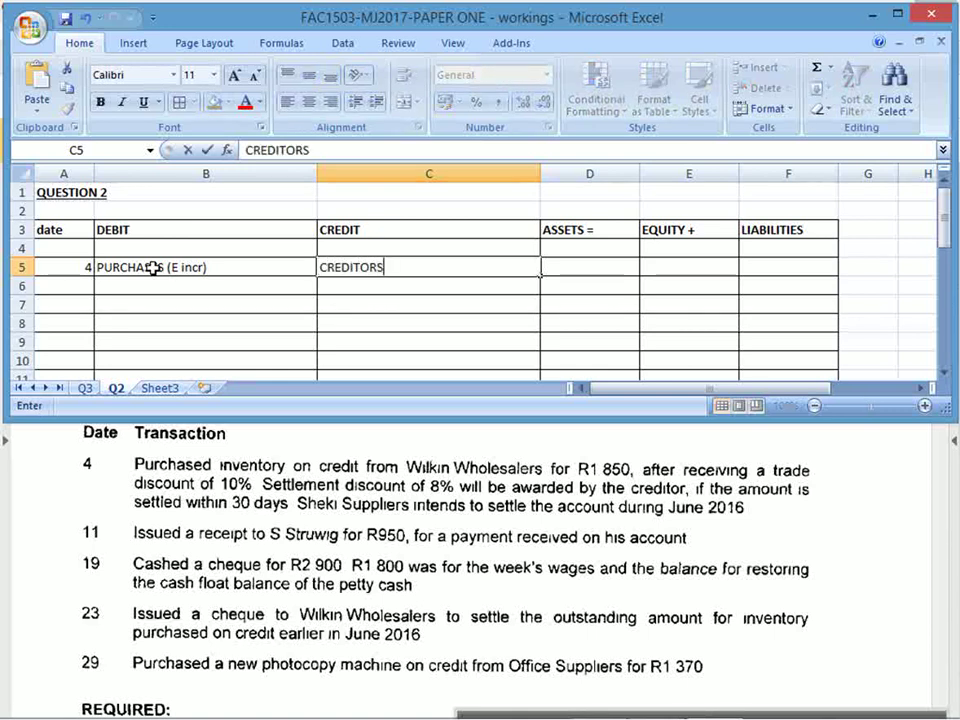
type(" - Wilkim")
key("BackSpace")
type("n ")
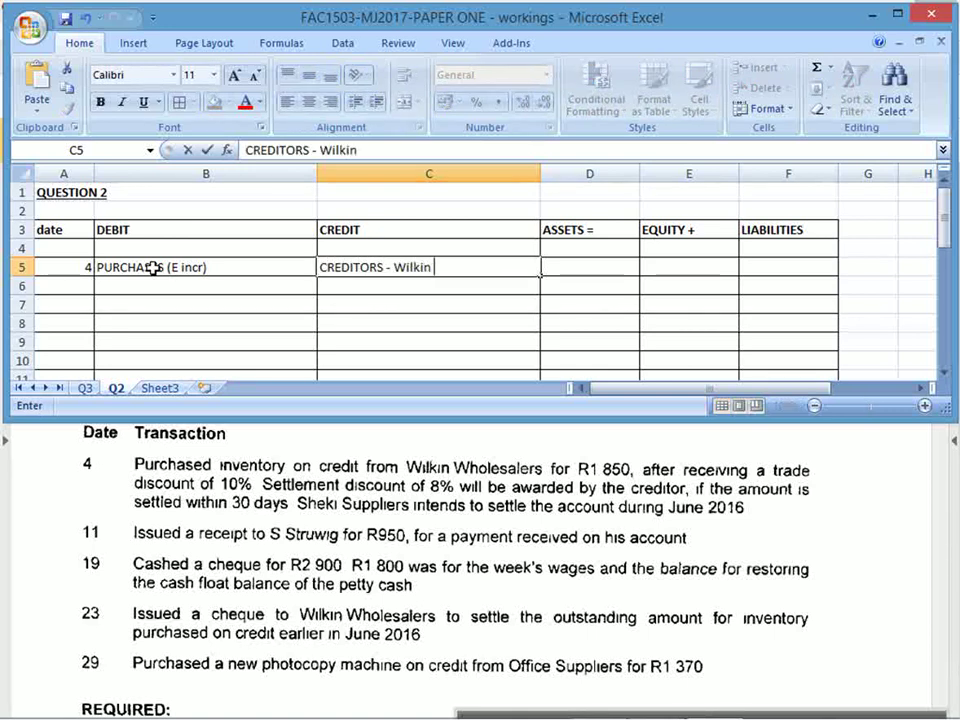
type("(L incr)")
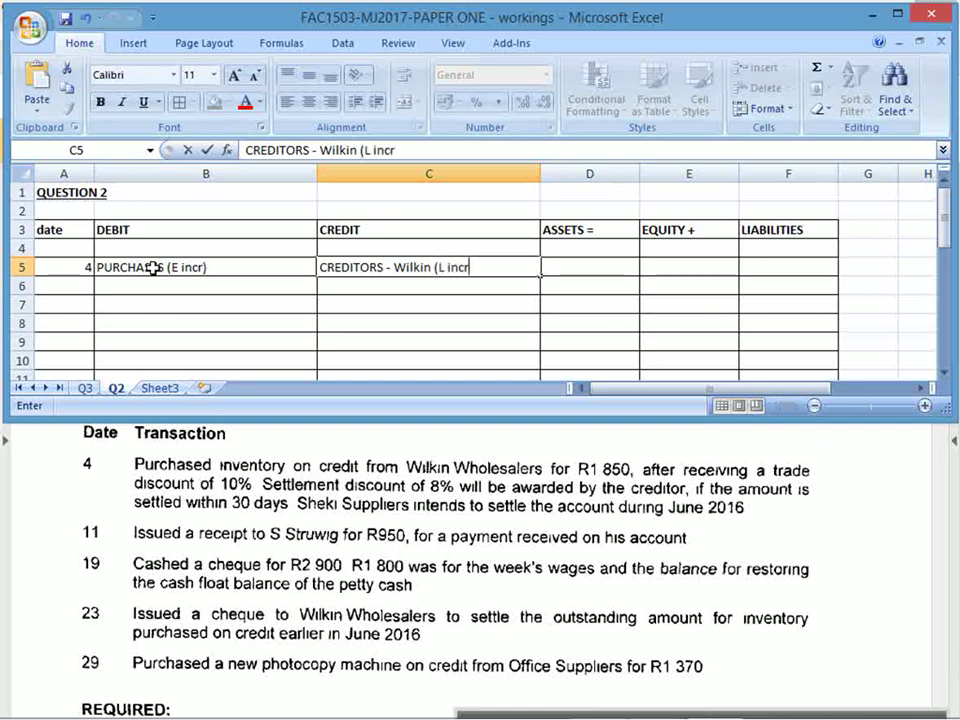
key("Return")
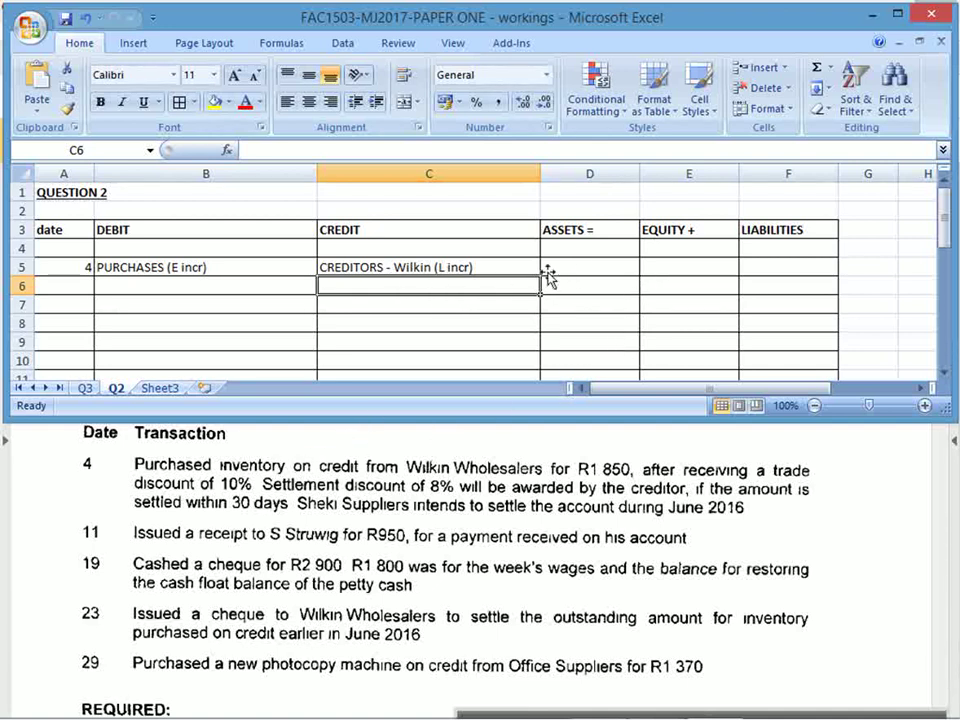
Enter a plus sign as text under LIABILITIES in F5.
left_click(752, 268)
type("'+")
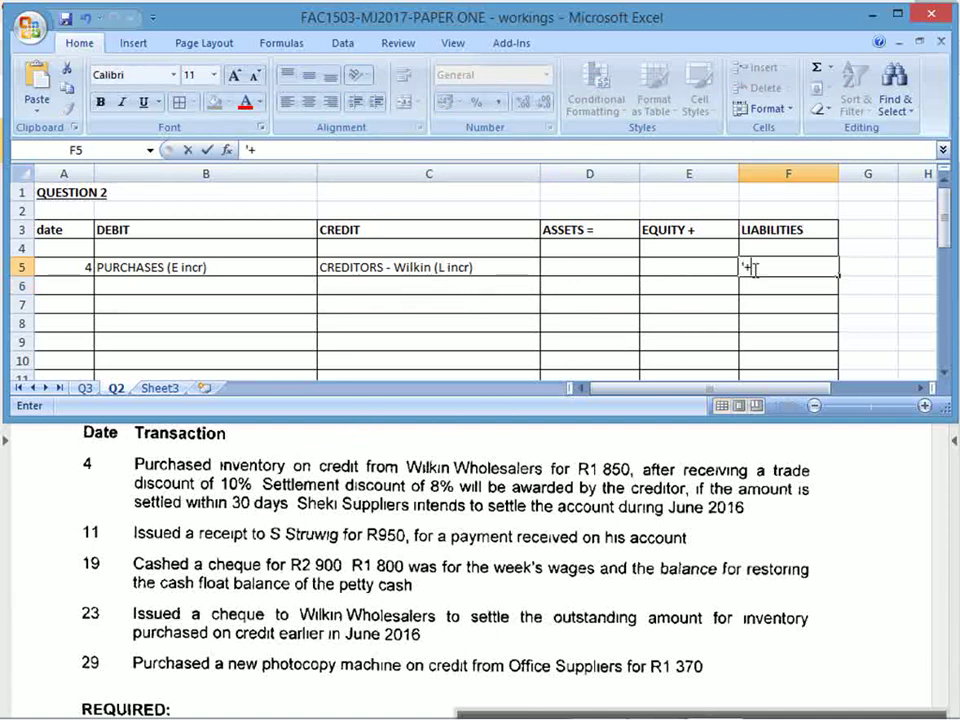
key("Return")
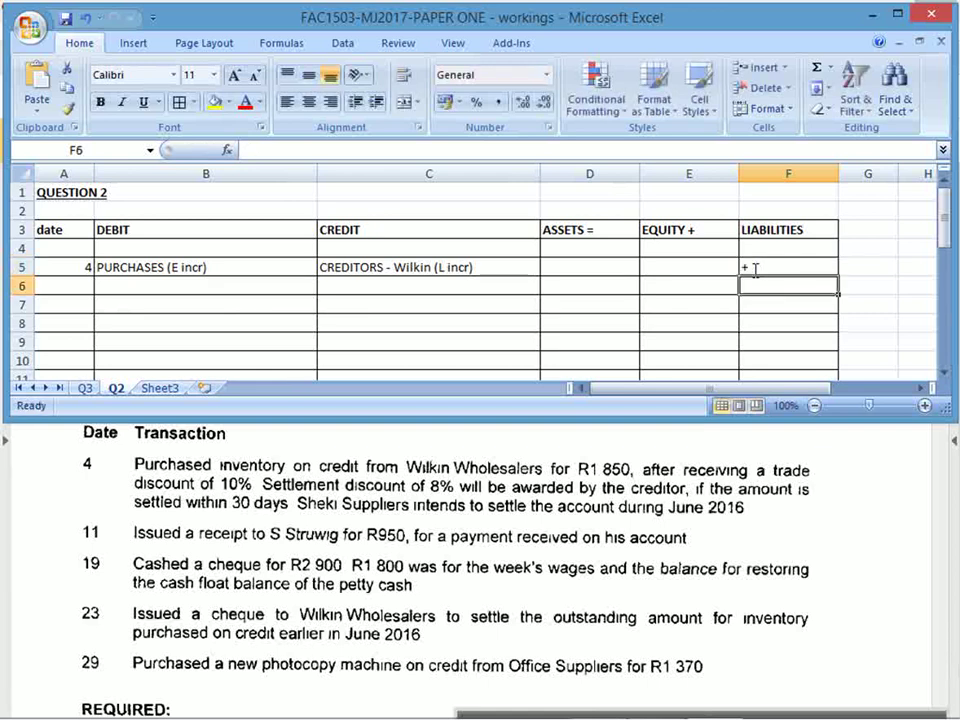
Write the trade discount working "(1850 - (1850 x 10%)) =" as text in D6.
key("Left")
key("Left")
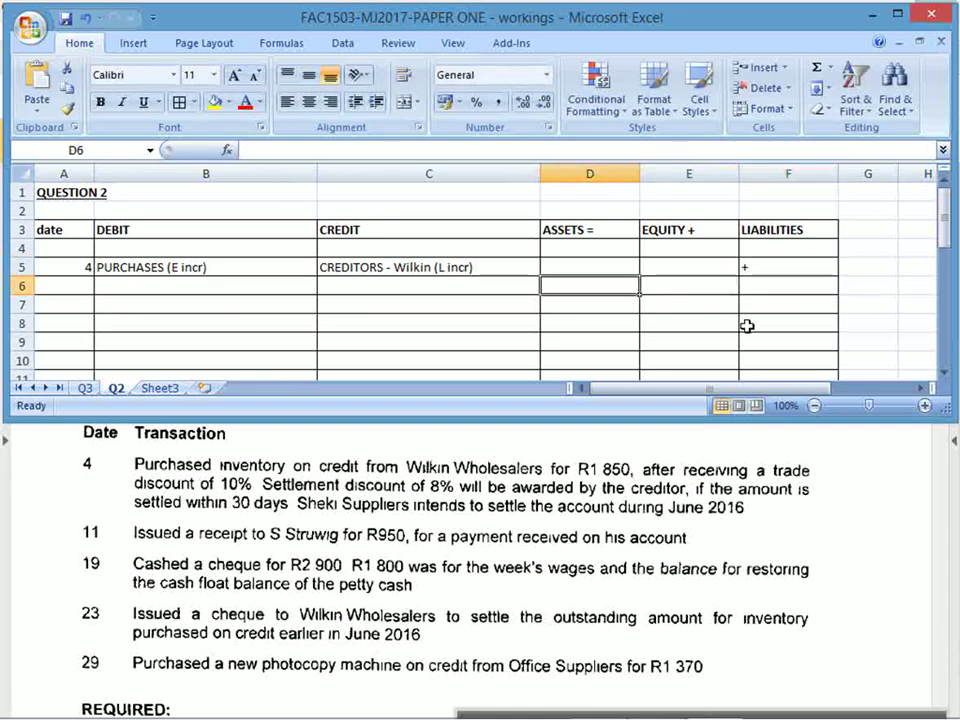
type("(")
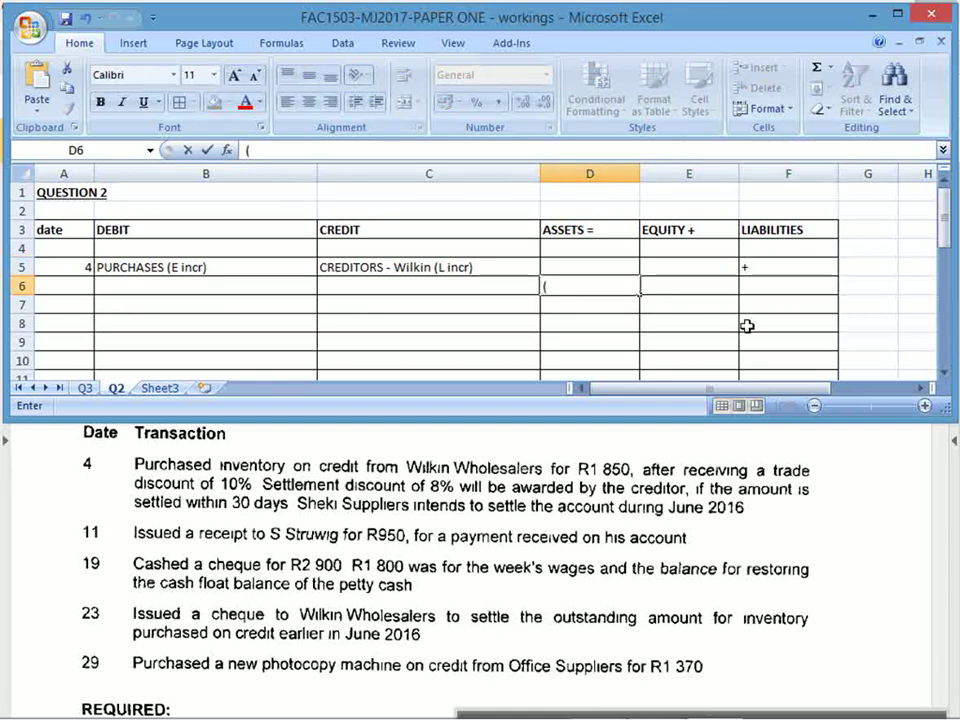
type("1850")
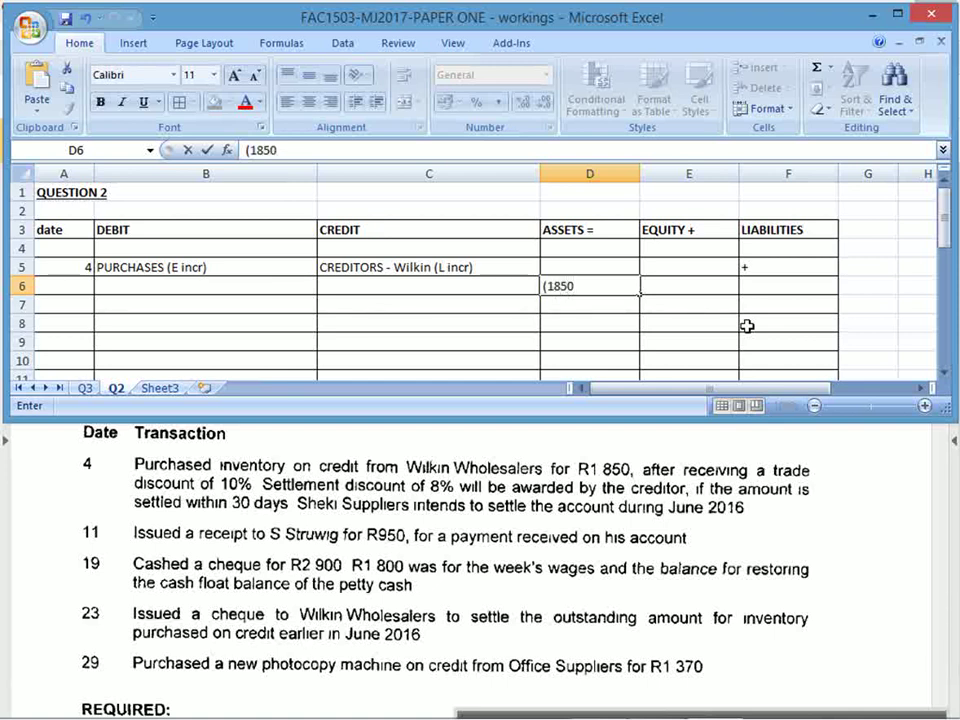
type(" x")
key("BackSpace")
type("- 185")
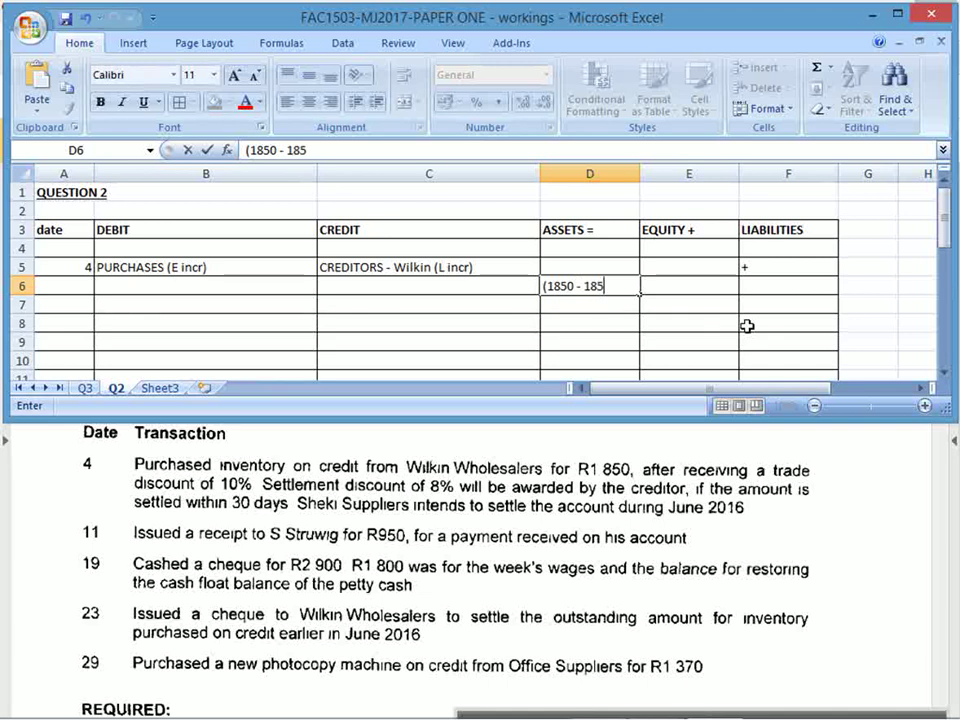
type("0 x 10%")
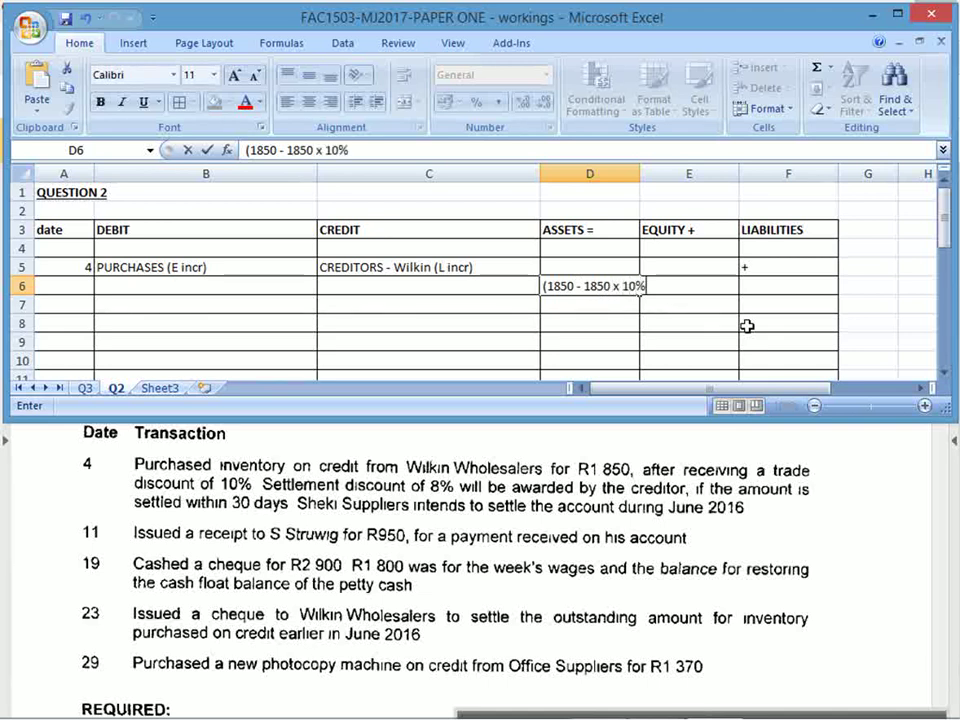
left_click(588, 286)
type("(")
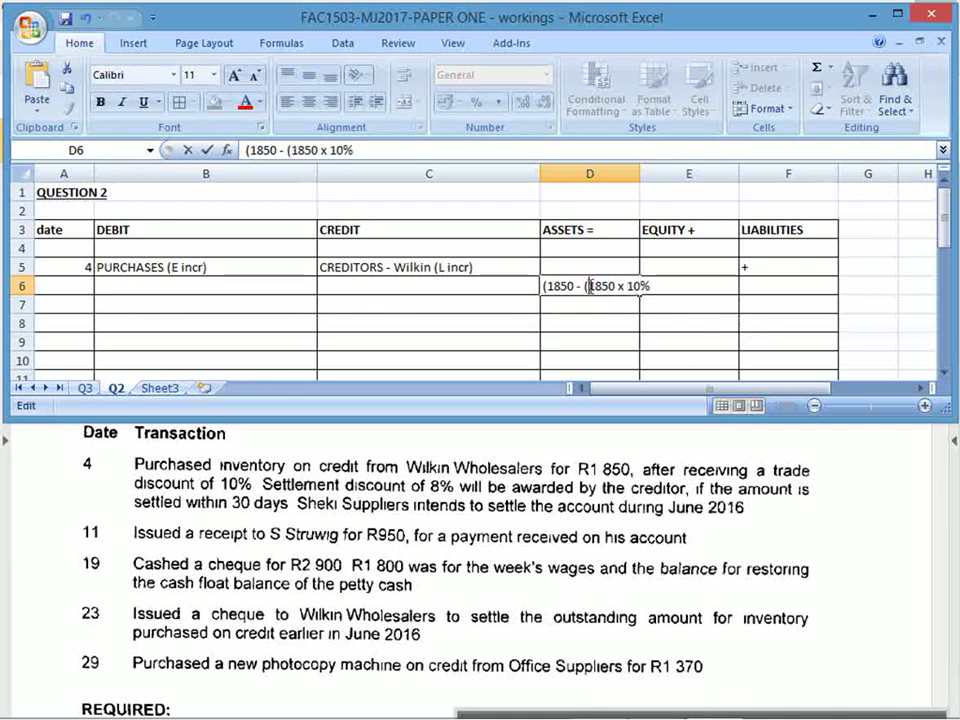
left_click(652, 286)
type(")) =")
key("Return")
Calculate the discounted purchase amount in F6 with the formula =1850*0,9.
key("Up")
key("Right")
key("Right")
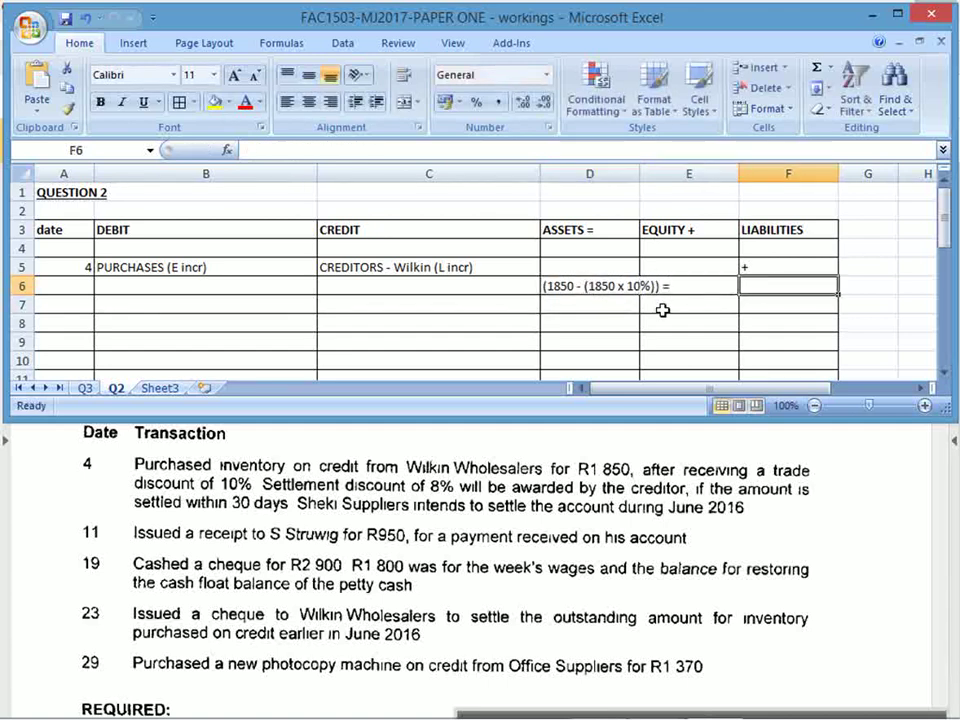
type("=1850")
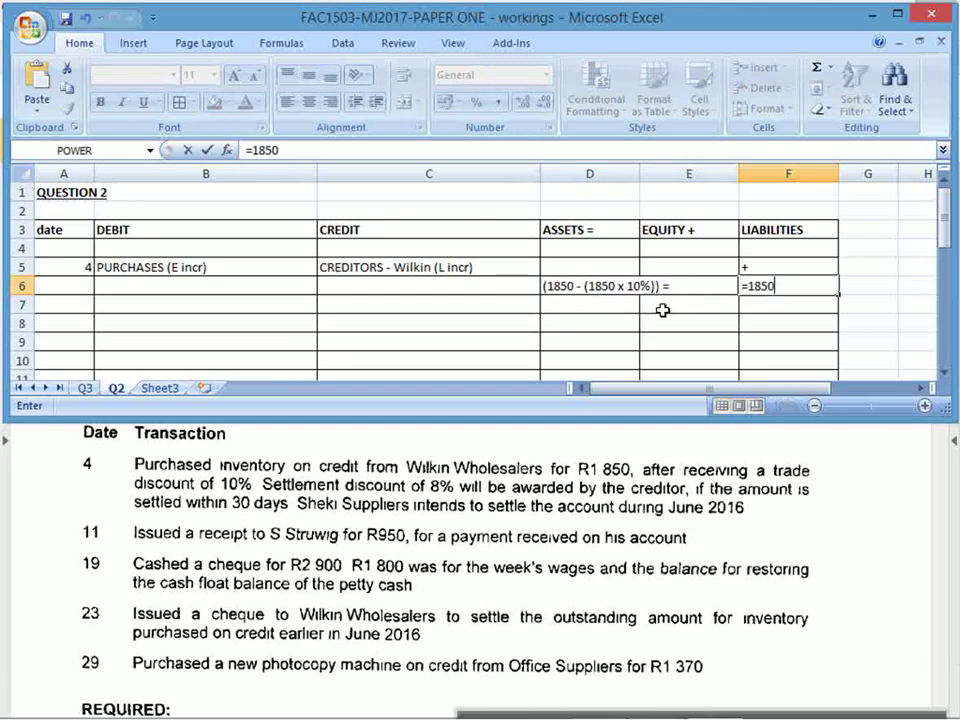
type("*0,9")
key("Return")
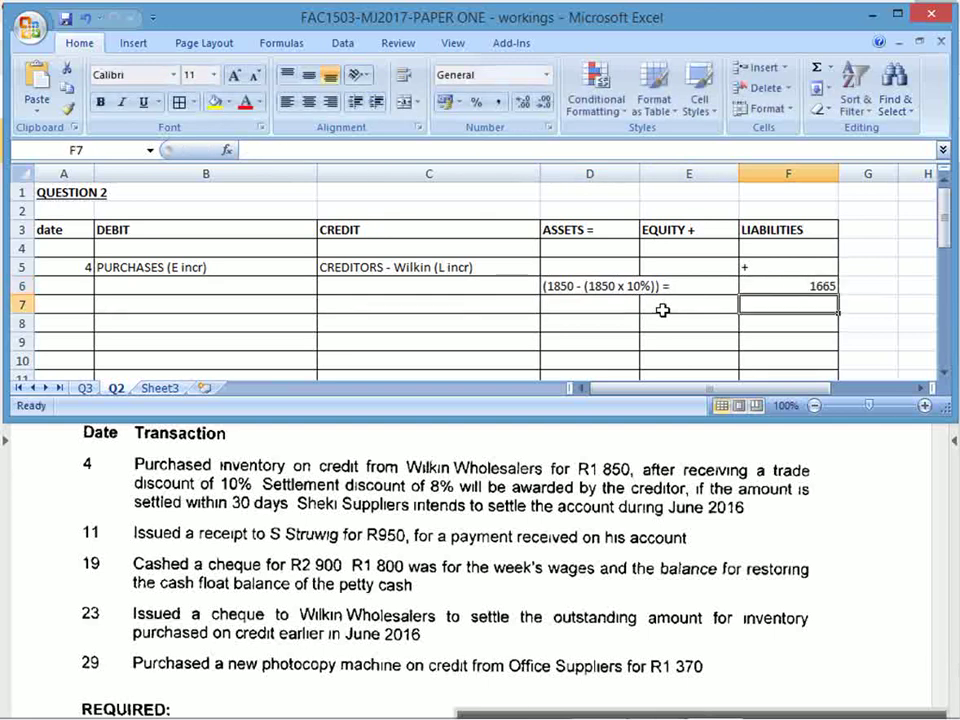
Extend the plus sign in F5 so that the liabilities entry reads "+1665" as text.
left_click(802, 278)
left_click(802, 268)
left_click(491, 152)
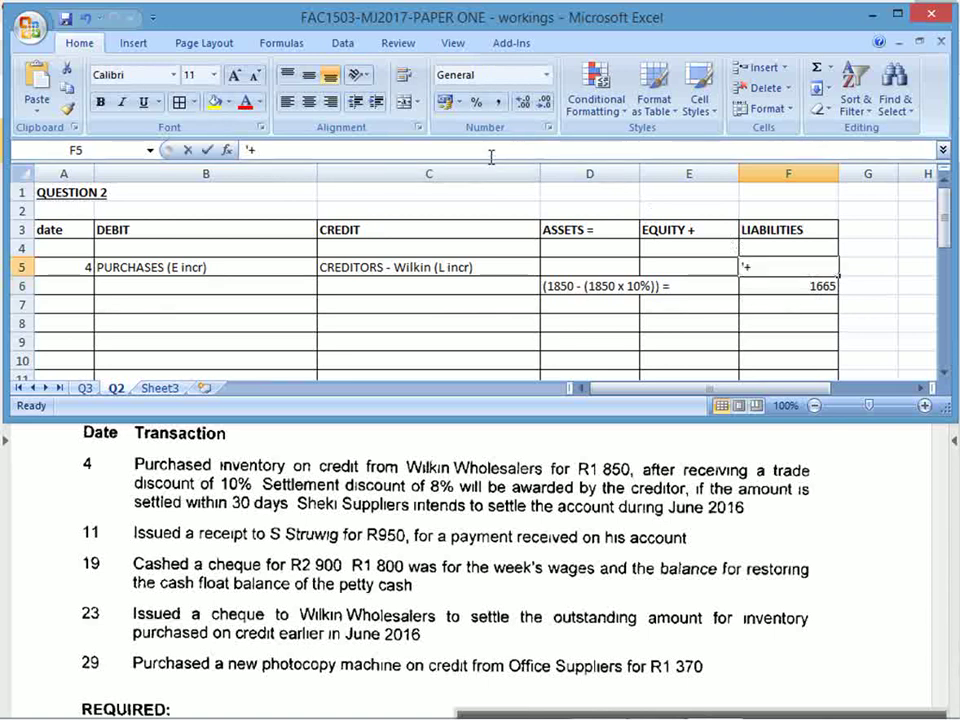
type("1665")
key("Return")
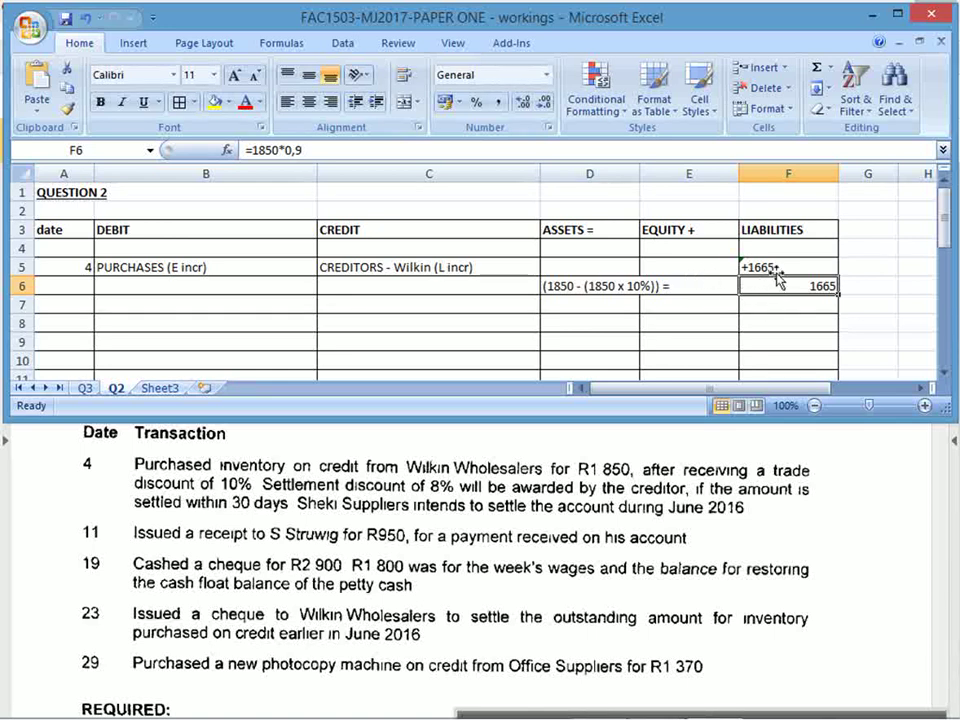
Copy the liabilities entry from F5 to E5 under EQUITY and change its sign to make it "-1665".
left_click(205, 267)
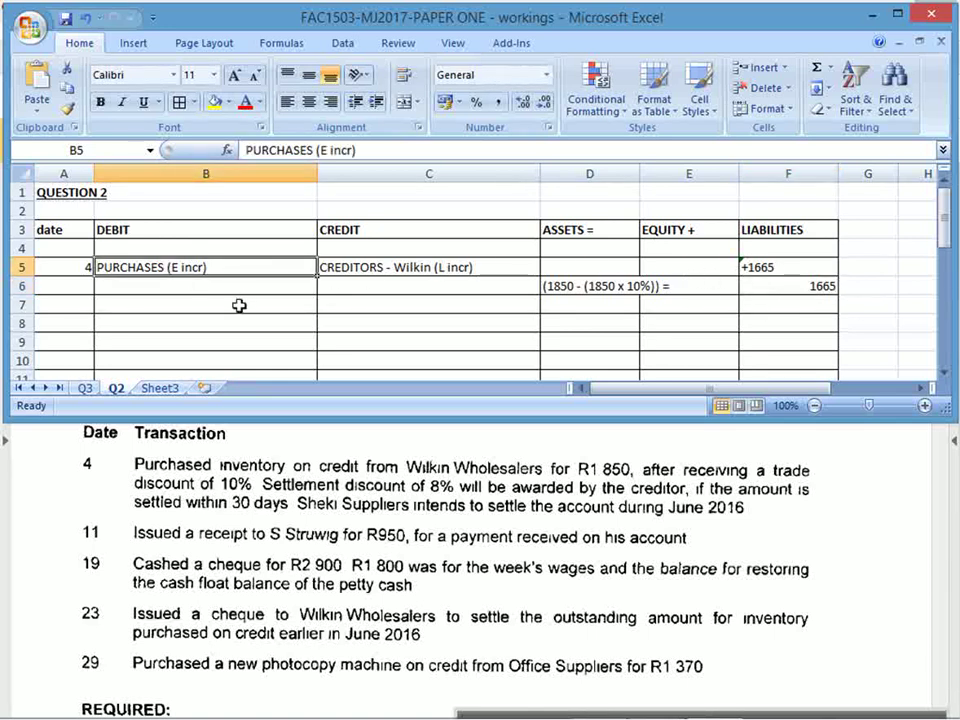
left_click(789, 265)
key("ctrl+c")
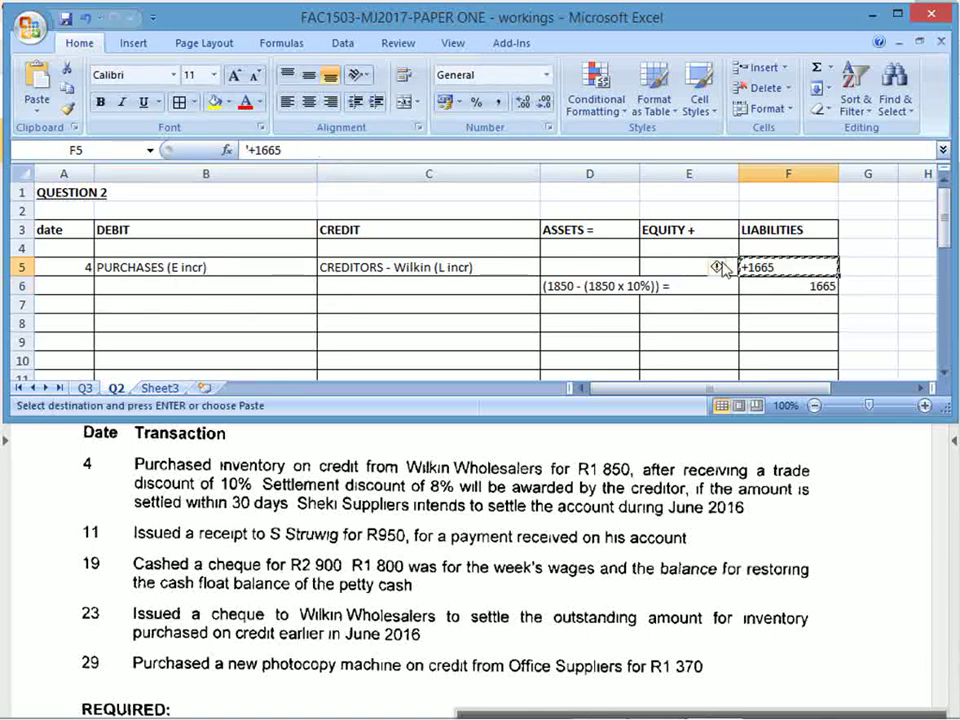
left_click(671, 259)
key("ctrl+v")
left_click(277, 152)
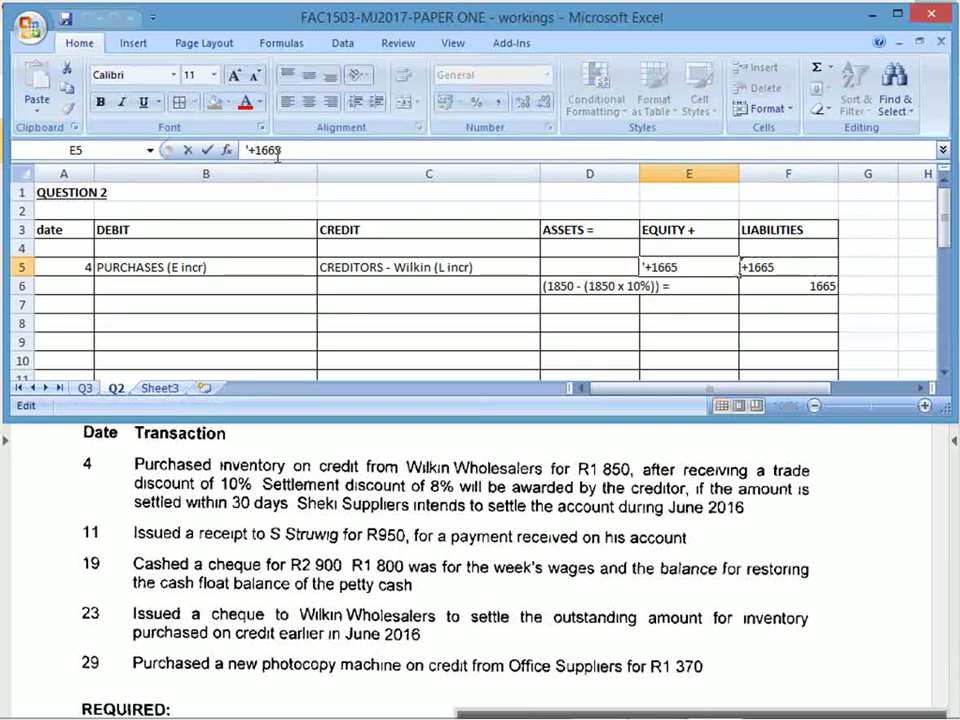
left_click(254, 150)
key("BackSpace")
type("-")
key("Return")
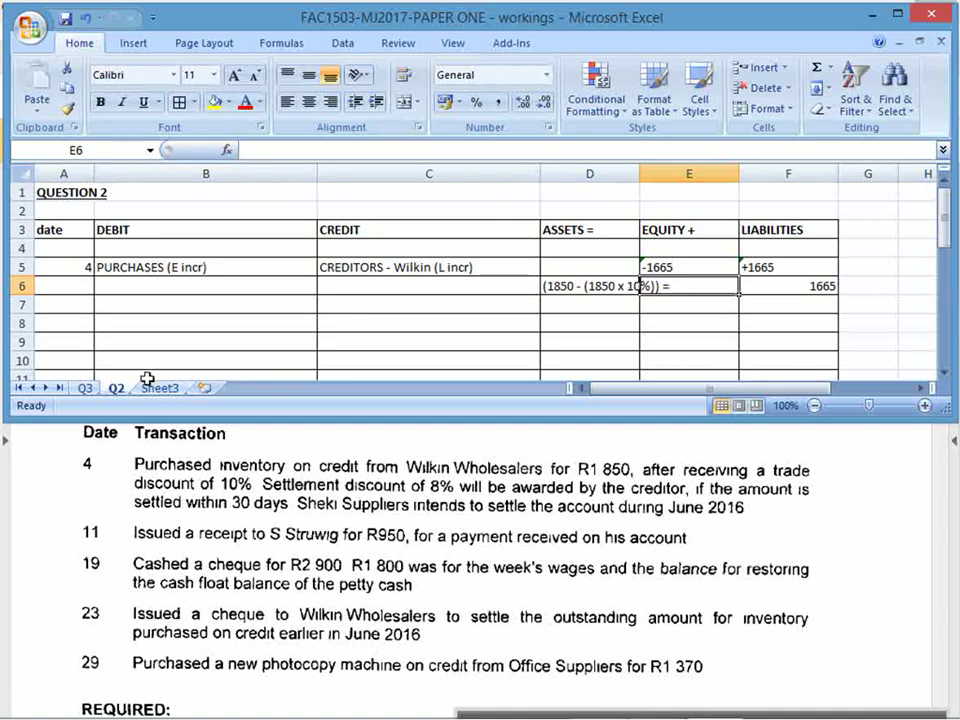
Enter the date 11 in A8 and the debit account "BANK (A incr)" in B8.
left_click(78, 327)
type("11")
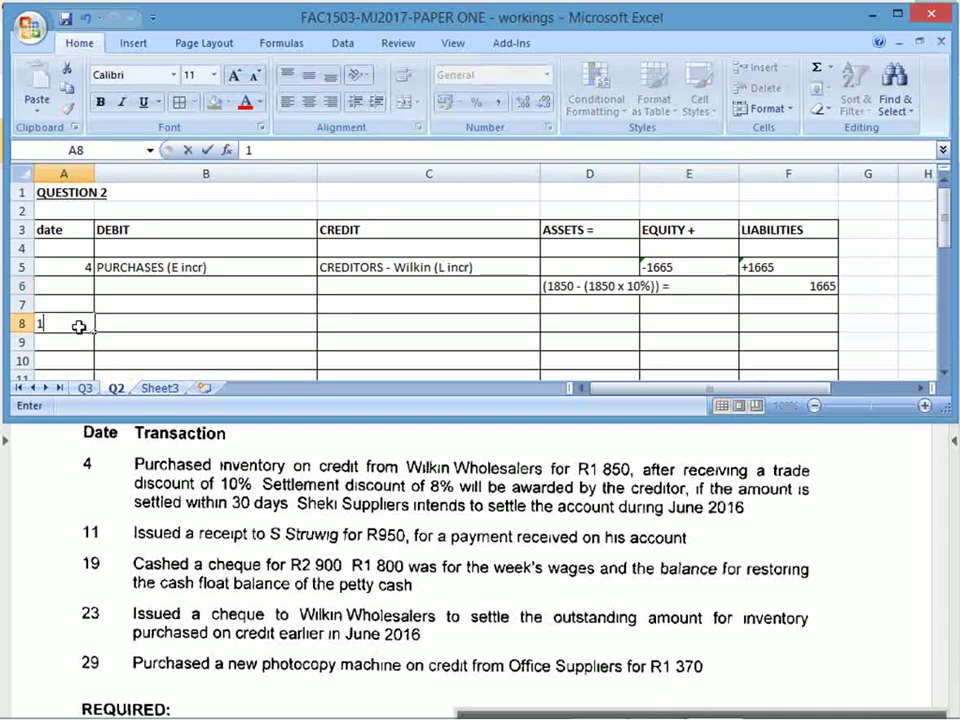
left_click(119, 320)
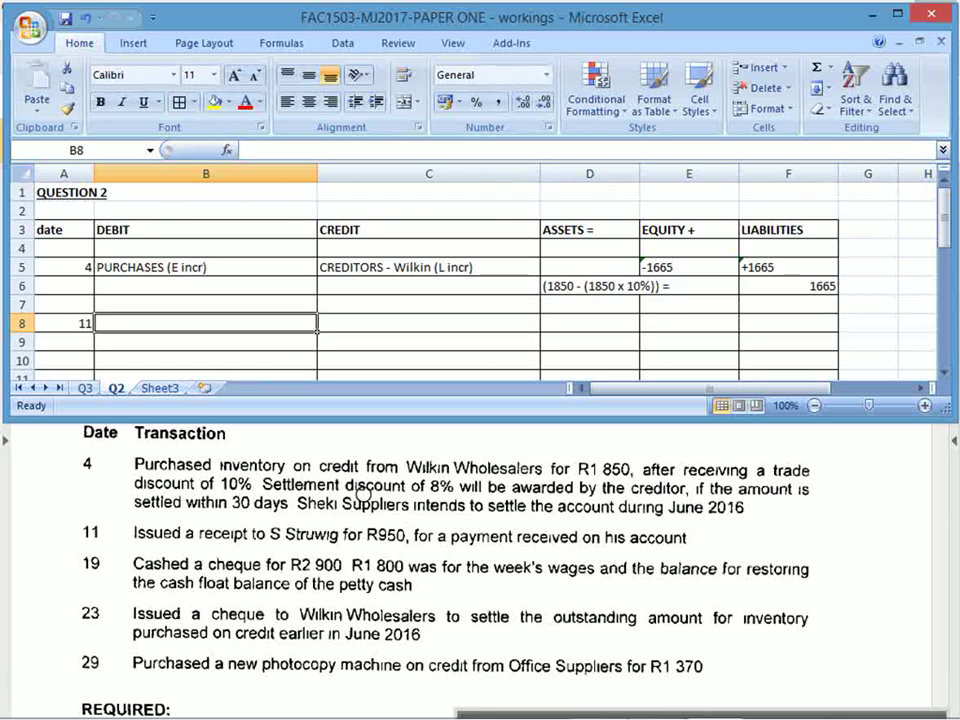
type("BANK ")
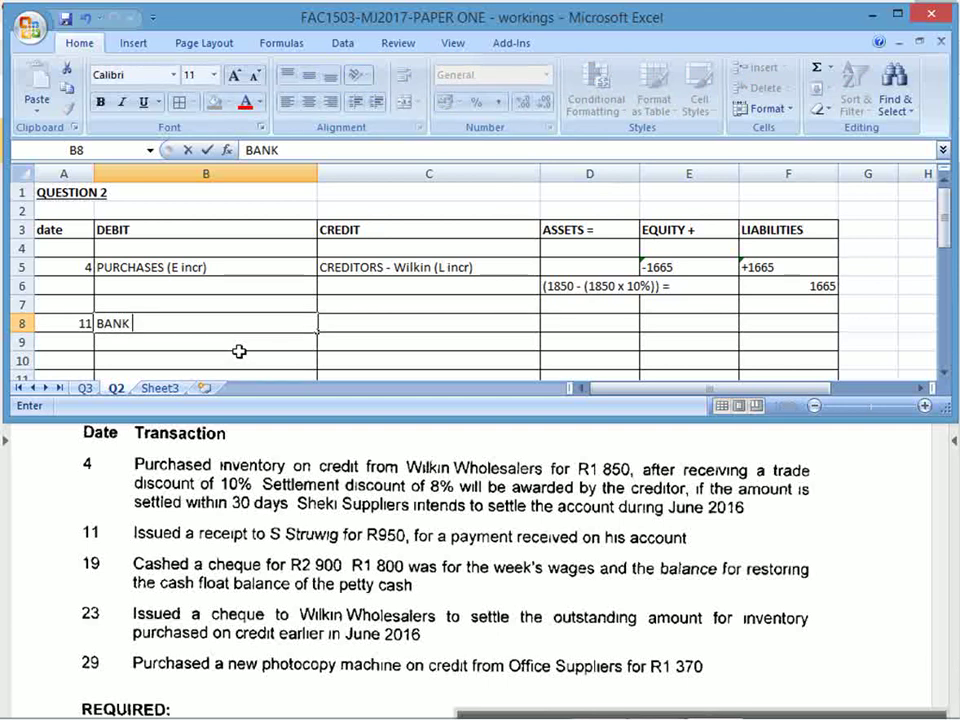
type("(A incr)")
key("Return")
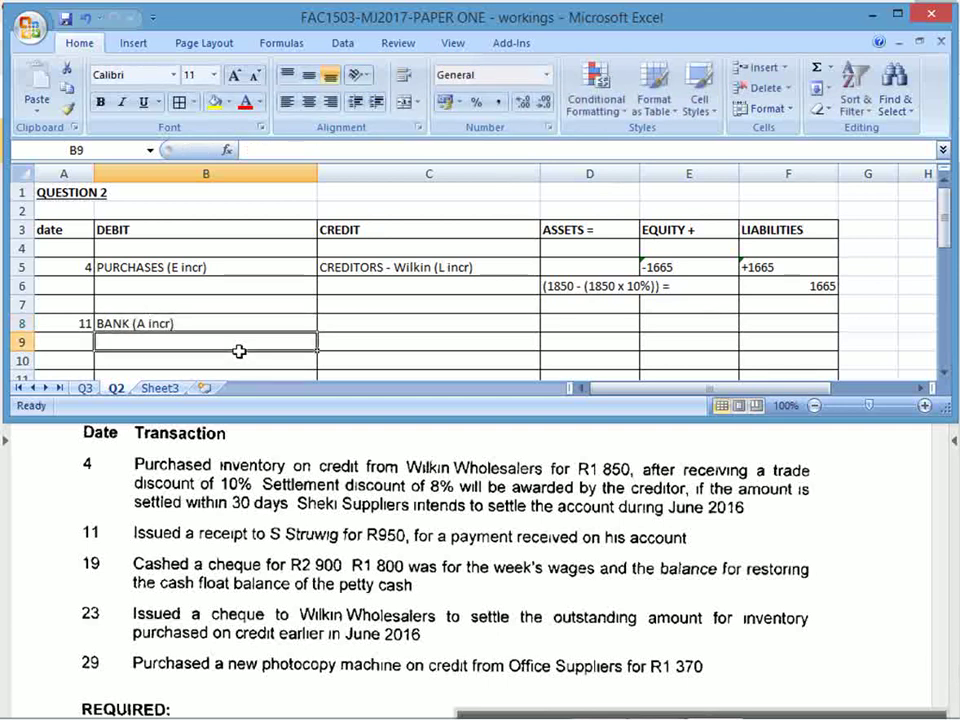
Enter the credit account in C8 as "DEBTORS - " followed by the debtor's surname and "(A decr)".
left_click(378, 325)
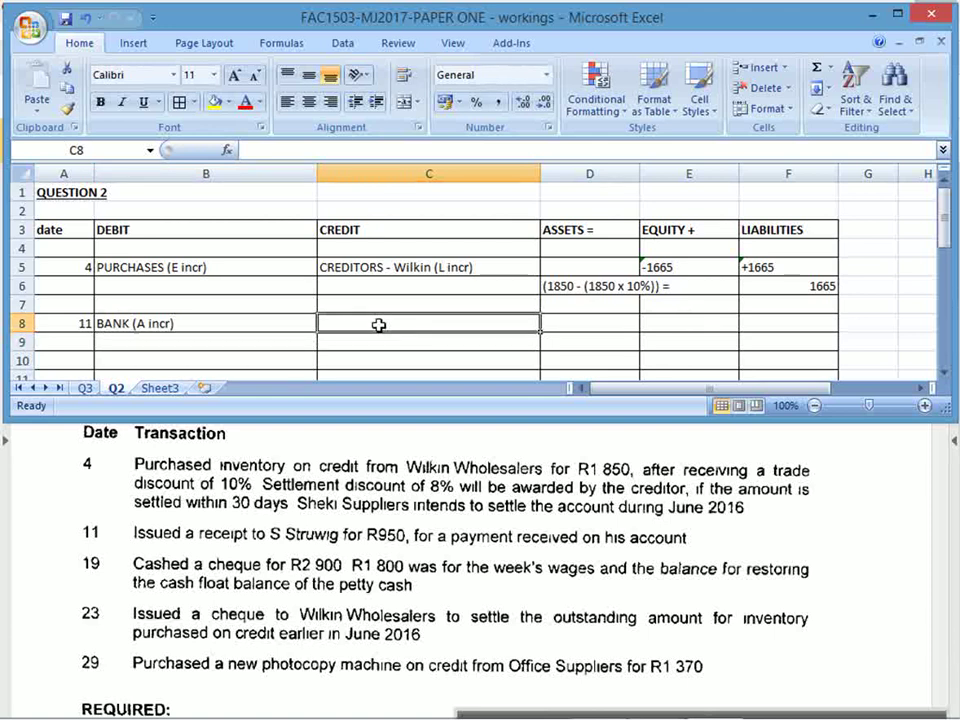
type("DEBTORS")
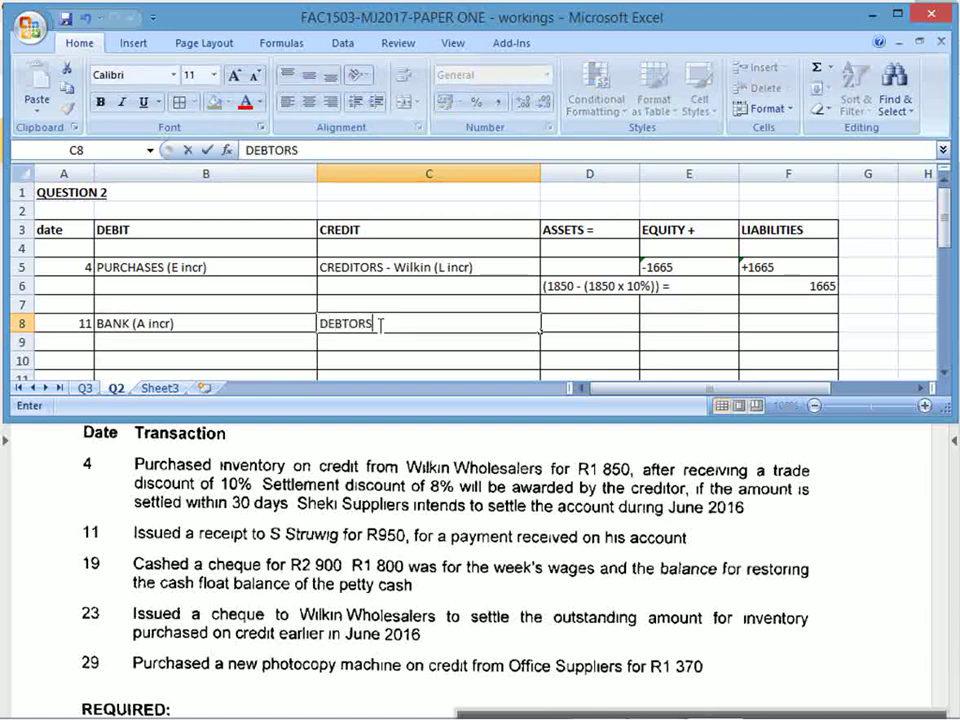
type(" - Struw")
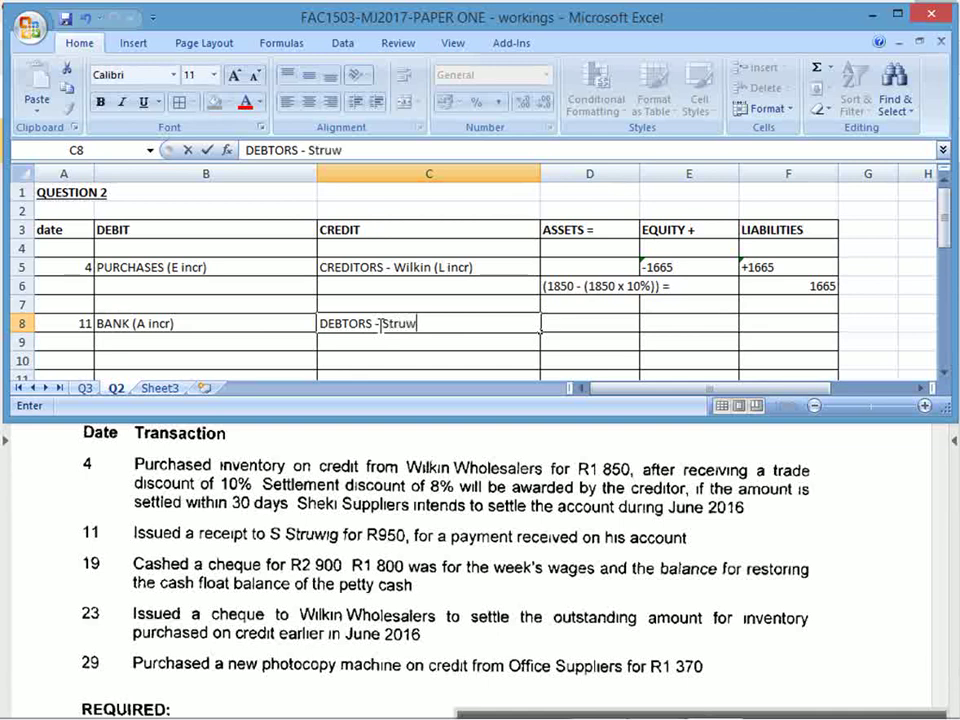
type("ig (A decr)")
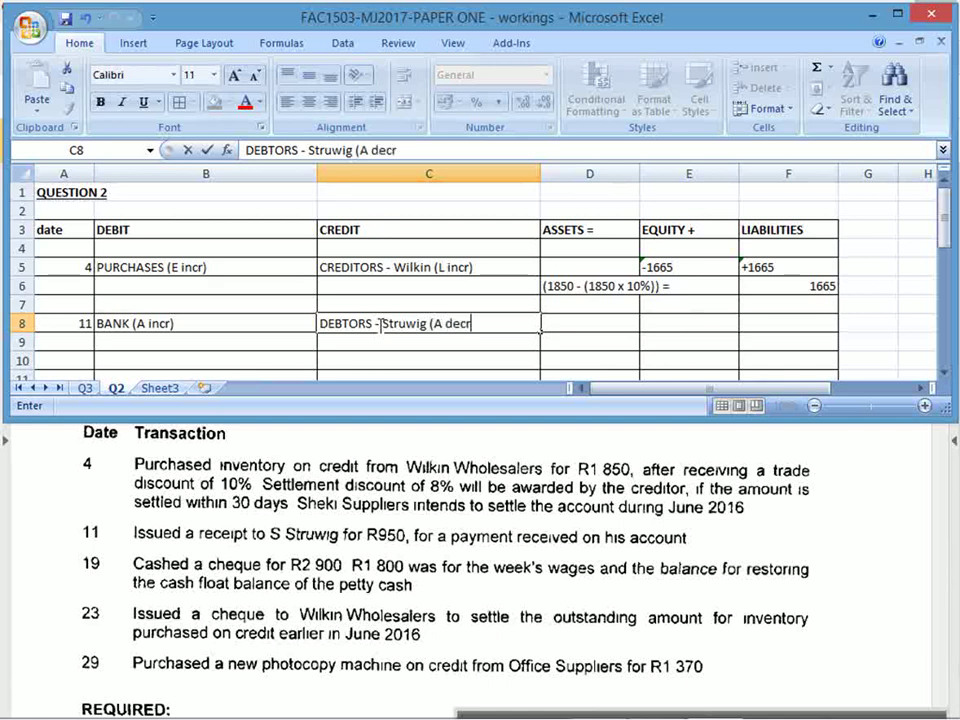
key("Return")
Enter "+950" as text under ASSETS in D8 for the increase in bank.
left_click(253, 328)
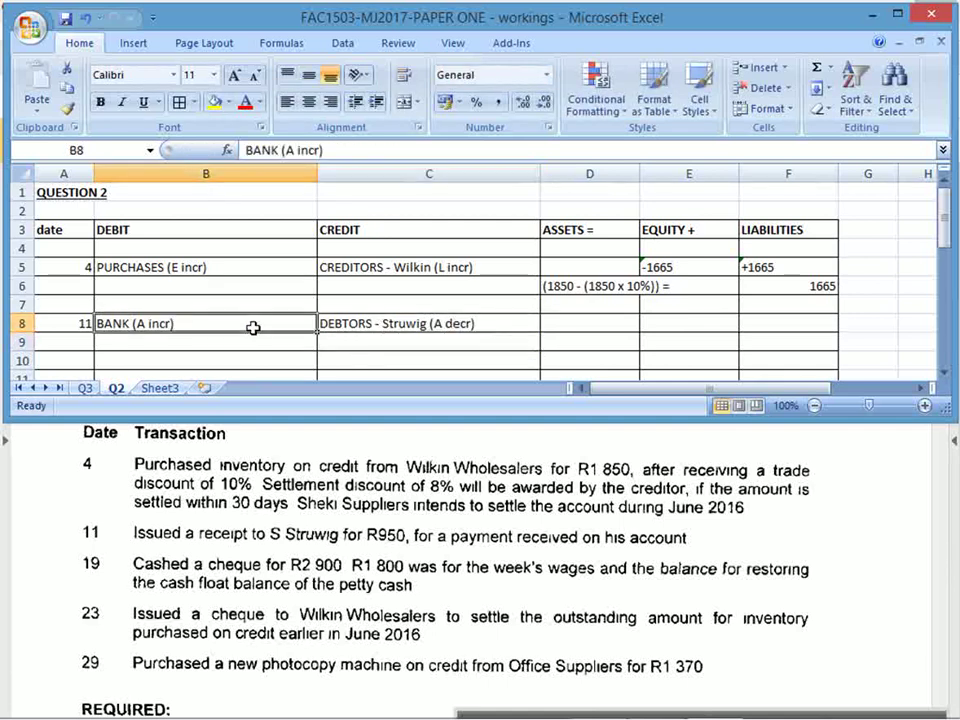
left_click(480, 326)
left_click(570, 323)
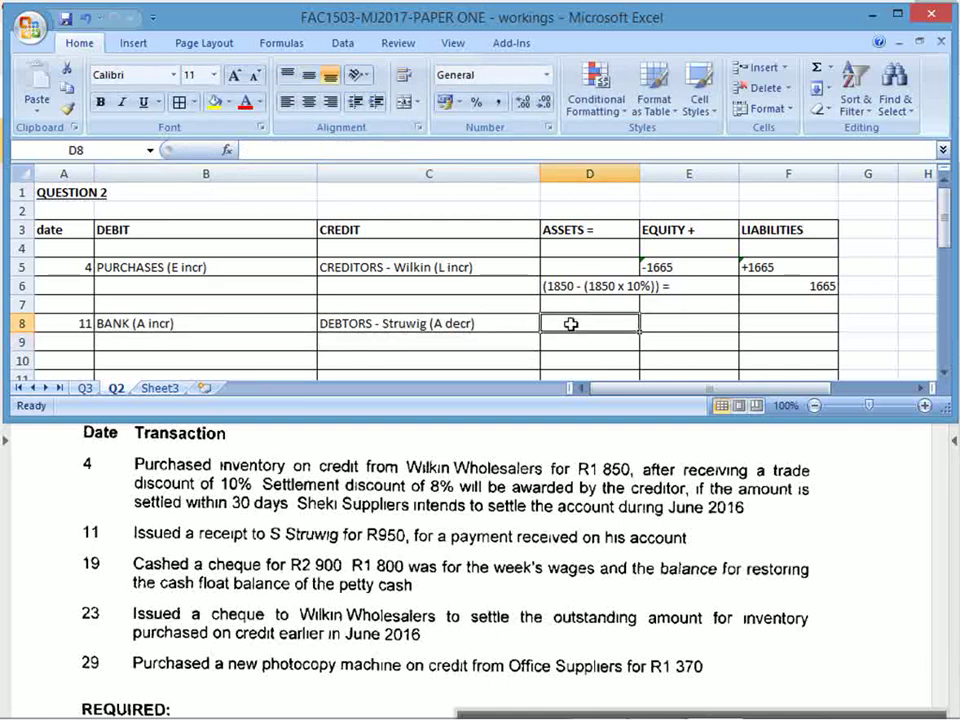
type("'+950")
key("Return")
Copy the assets entry from D8 to D9 and change its sign to make it "-950".
left_click(570, 323)
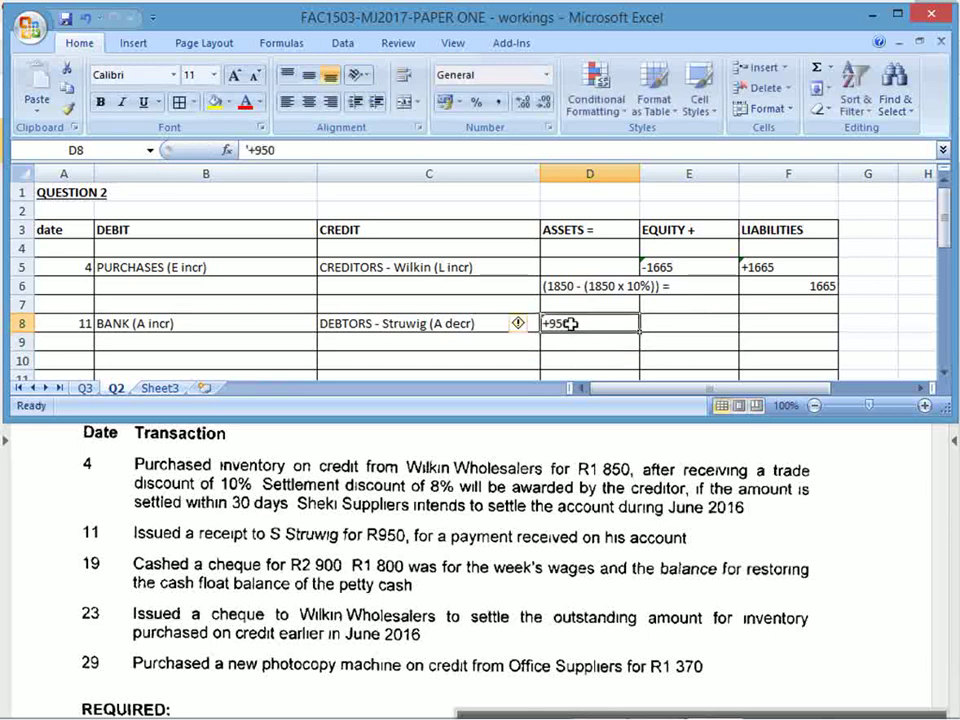
key("ctrl+c")
key("Down")
key("ctrl+v")
left_click(258, 150)
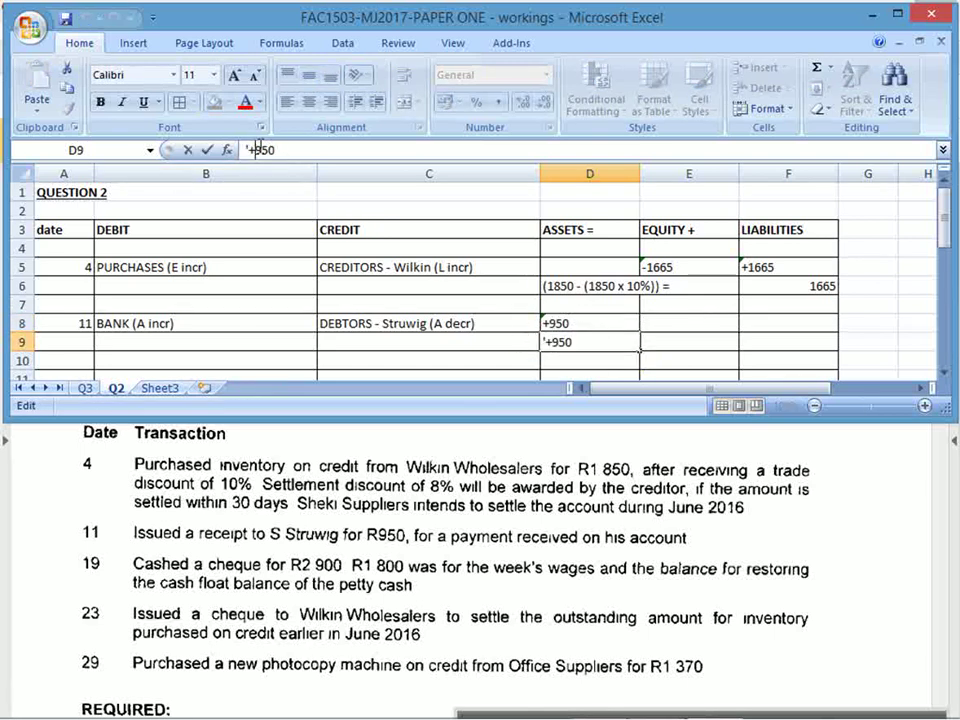
key("BackSpace")
type("-")
key("Return")
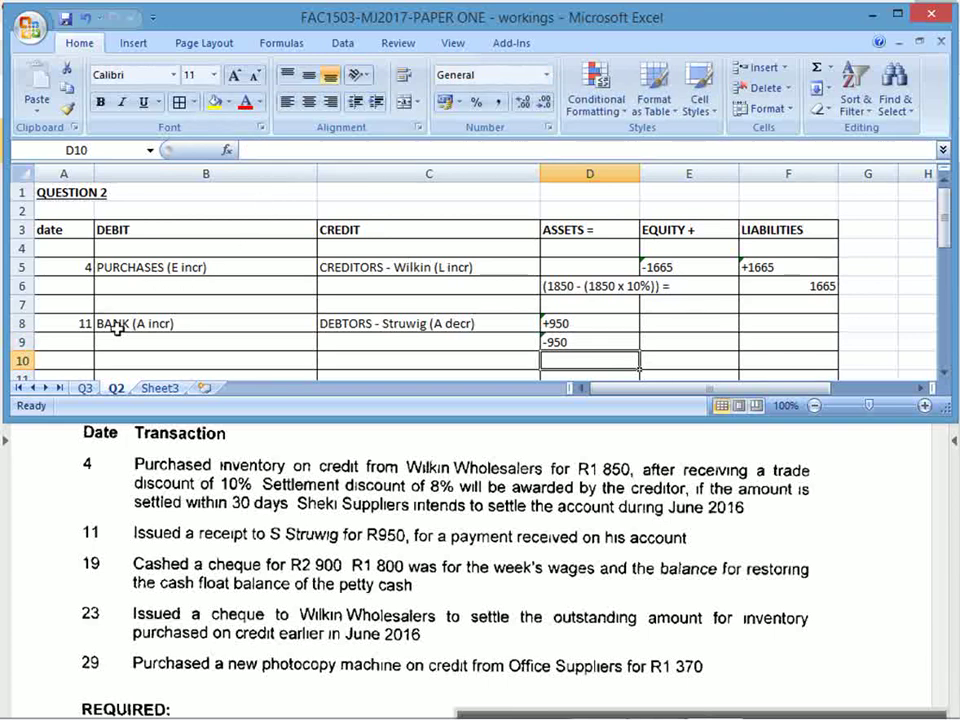
Enter the date 19 in A11 for the cashed cheque transaction.
left_click(83, 352)
scroll(83, 352, "down", 1)
left_click(77, 328)
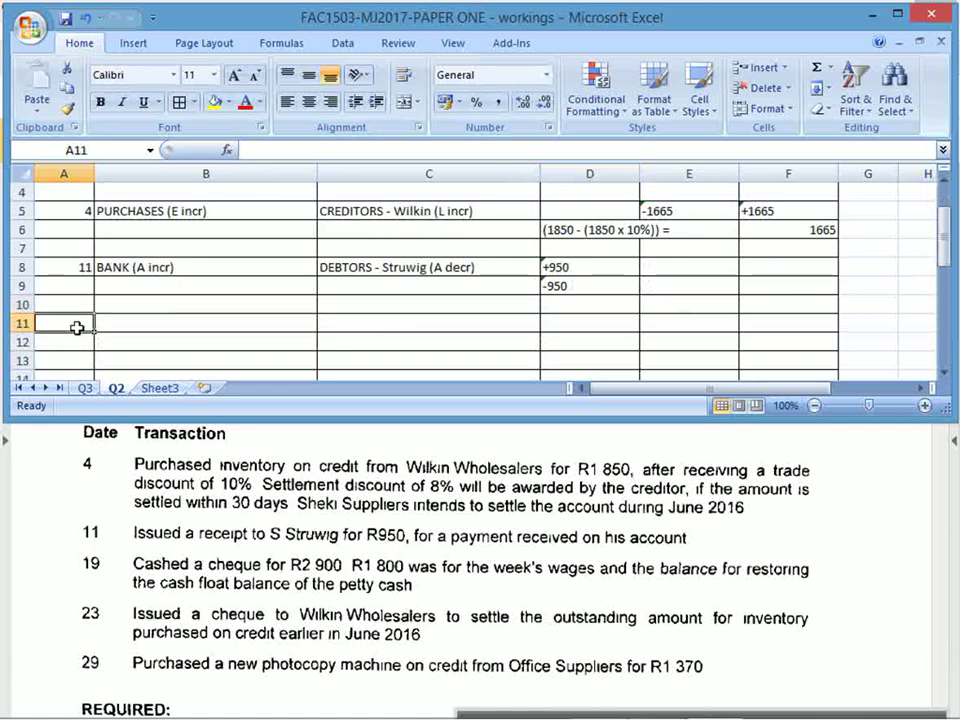
type("19")
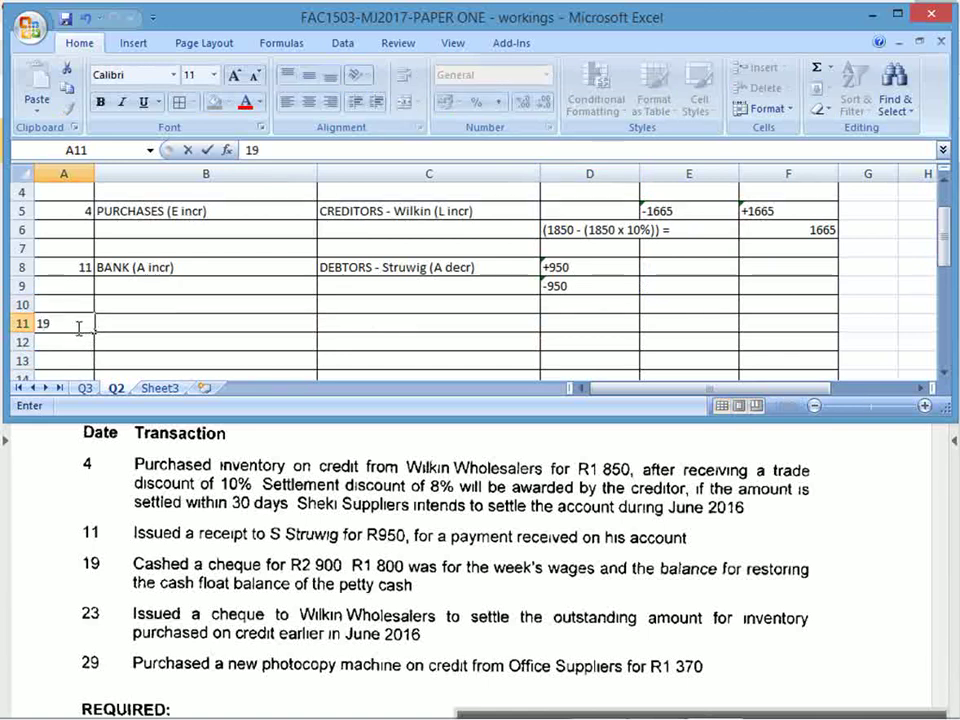
key("Return")
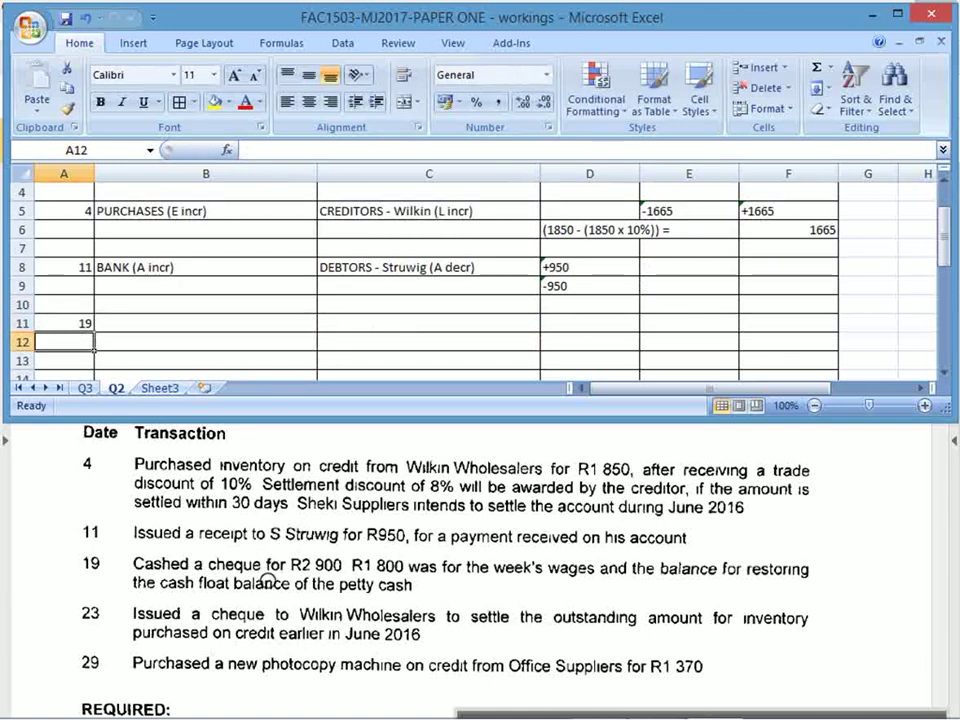
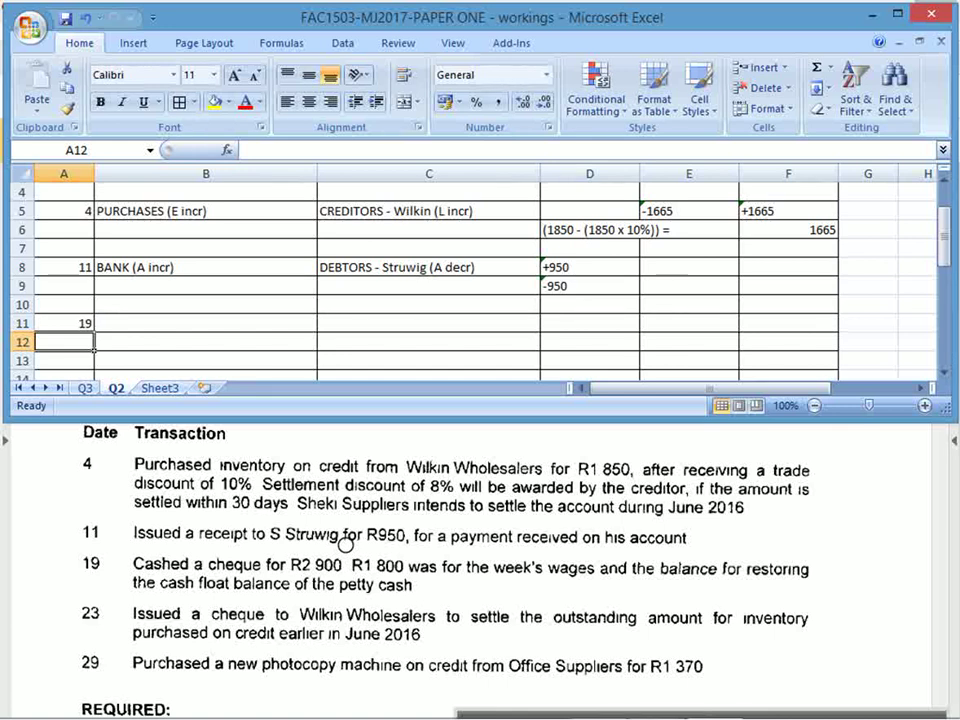
Enter the credit account "BANK (A decr)" in C11 and copy it to C12.
left_click(398, 326)
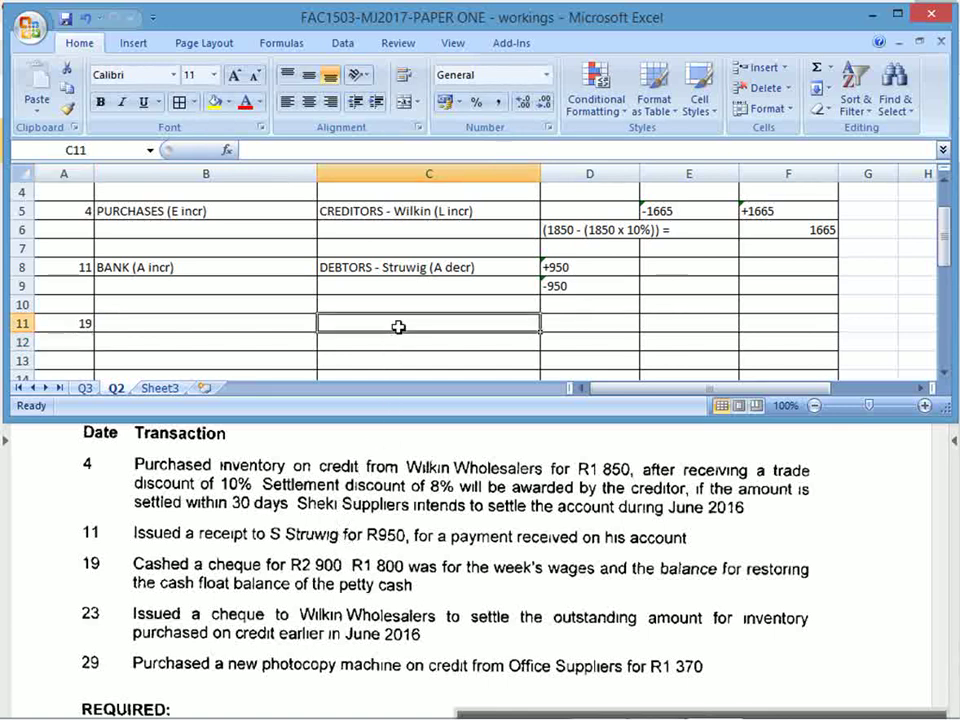
type("BANK (A decr)")
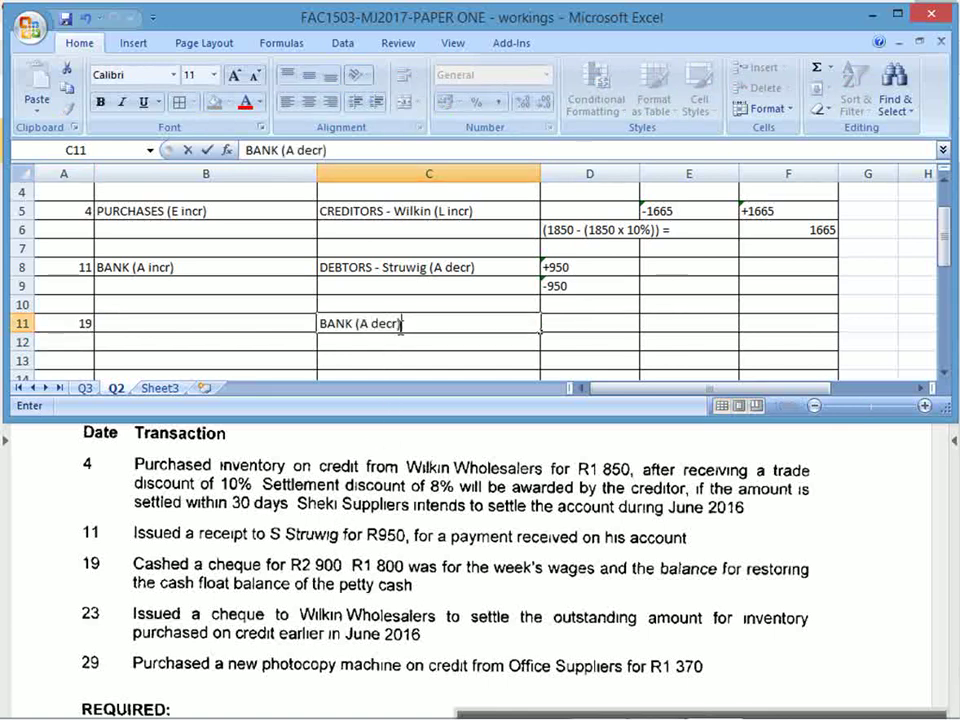
key("Return")
left_click(400, 326)
key("ctrl+c")
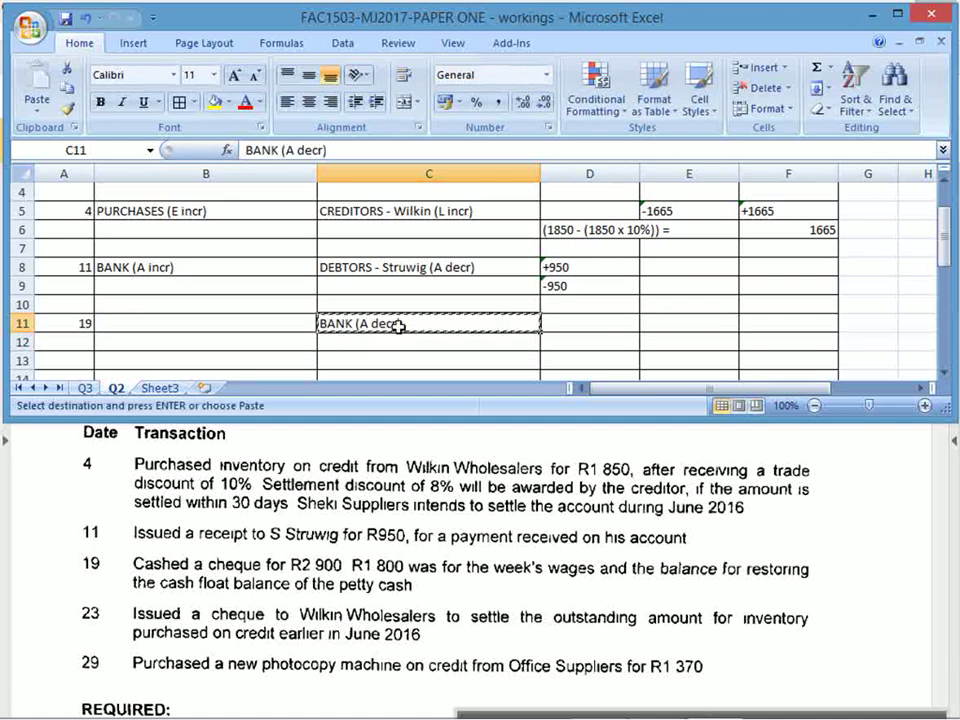
key("Down")
key("ctrl+v")
Enter the debit accounts "WAGES (E incr)" in B11 and "CASH FLOAT (A incr)" in B12.
key("Up")
key("Left")
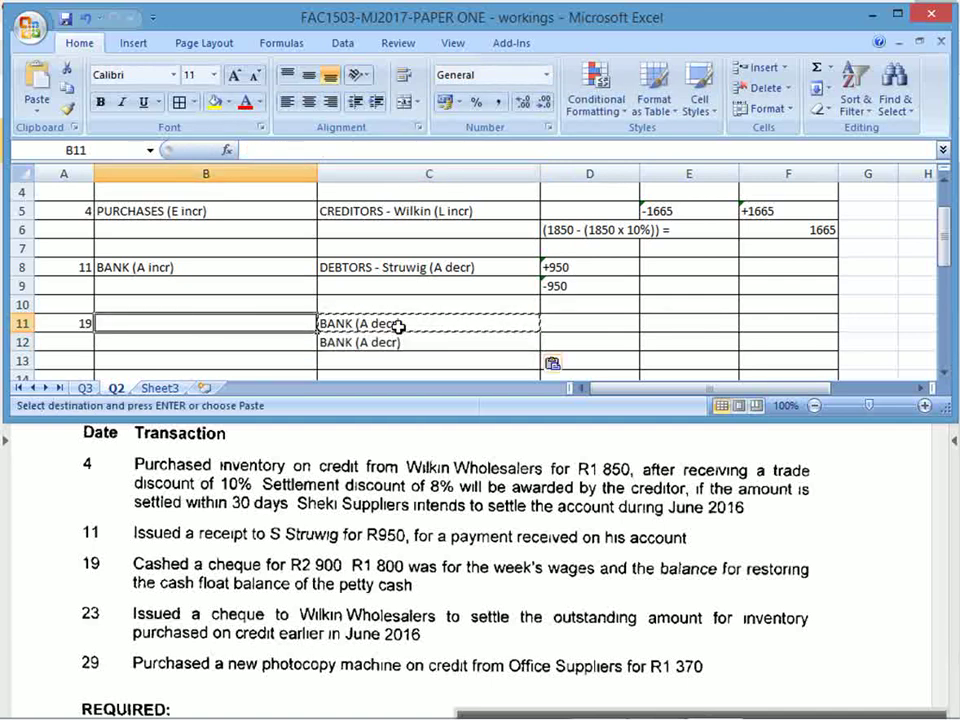
type("WAGES (E incr)")
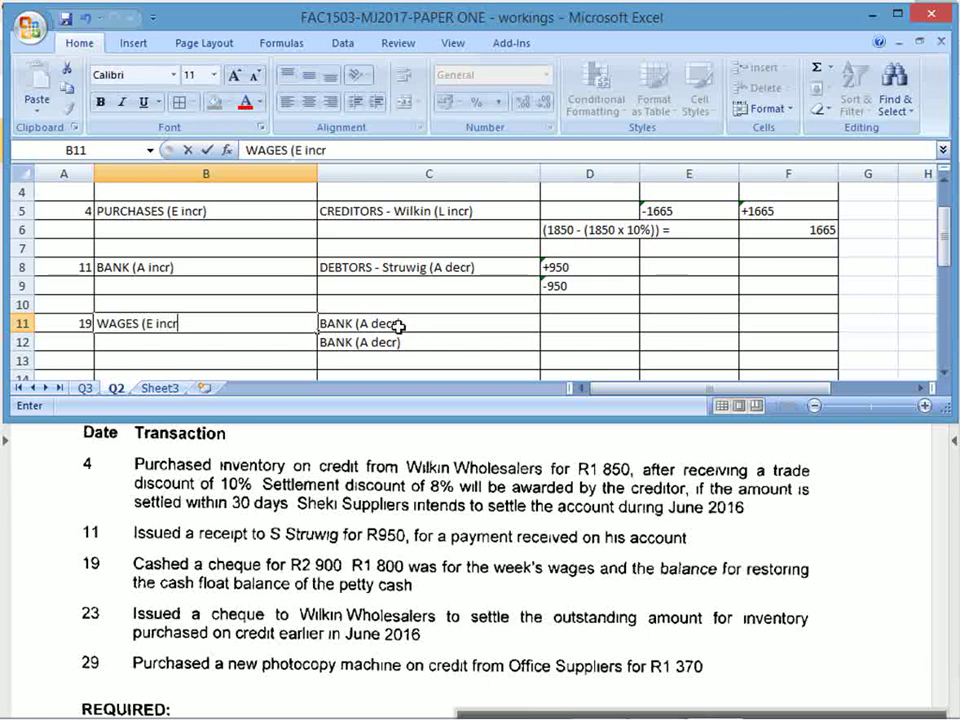
key("Return")
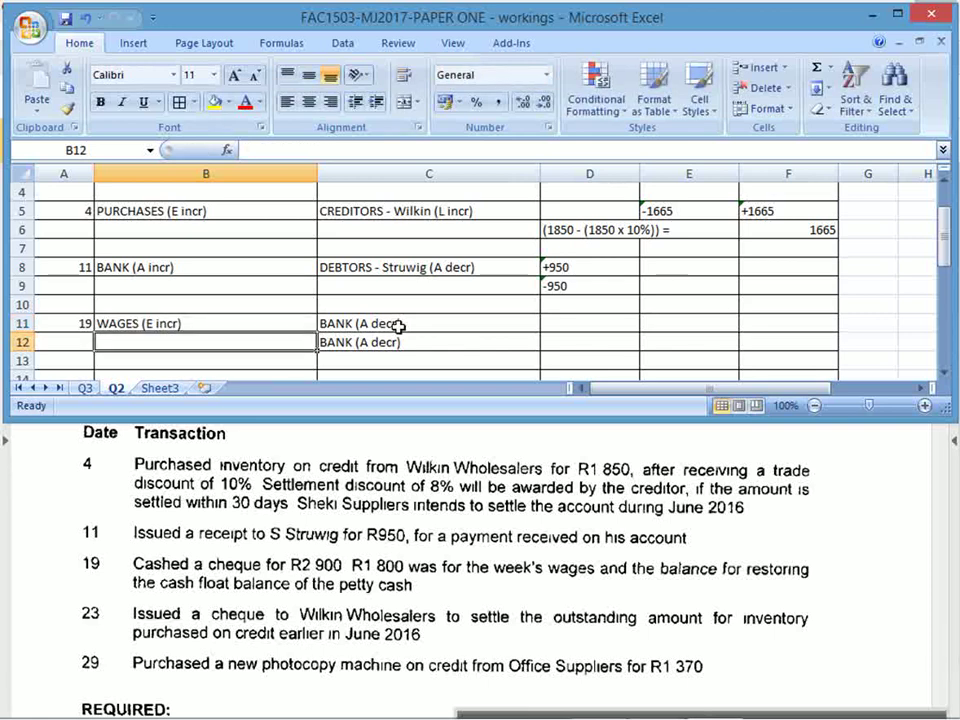
type("CASH FLOAT")
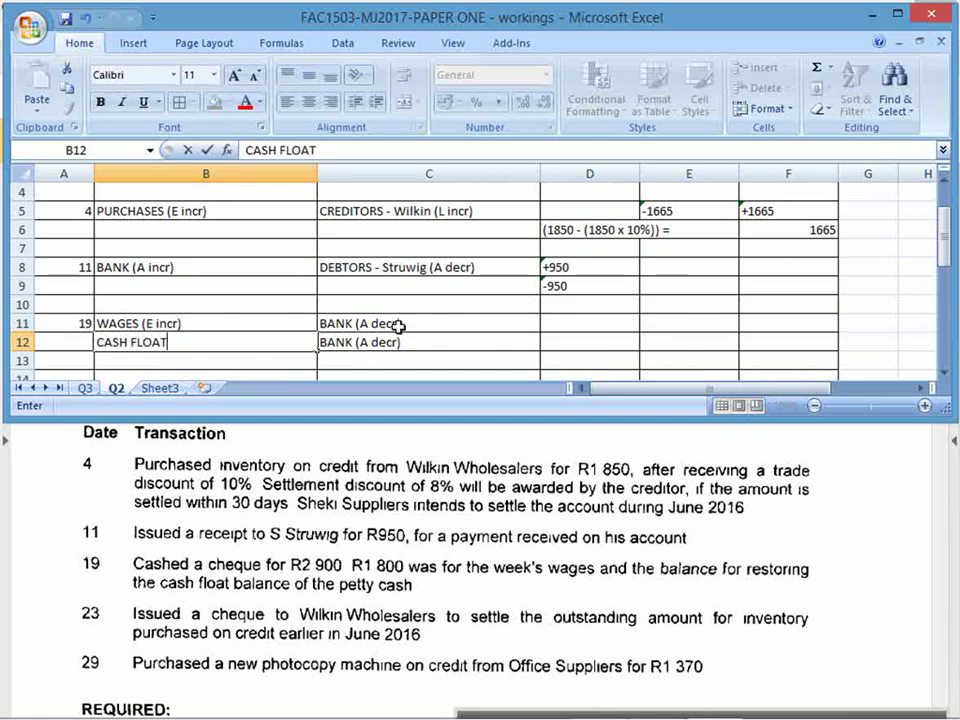
type(" (A incr)")
key("Return")
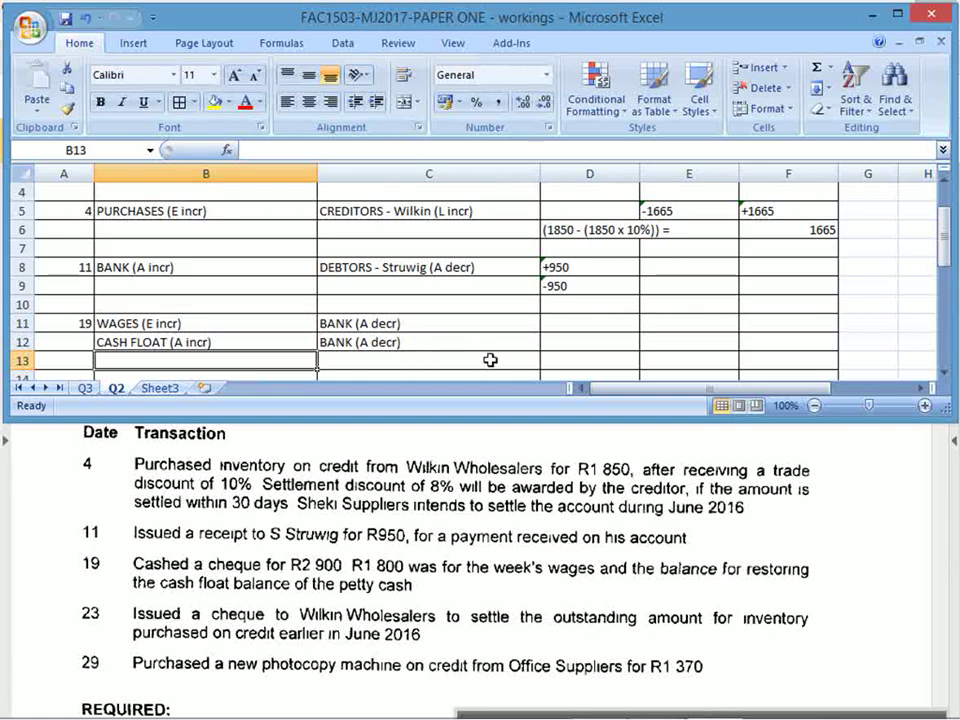
Enter "- 1800" as text under ASSETS in D11 and copy it to EQUITY in E11.
left_click(586, 327)
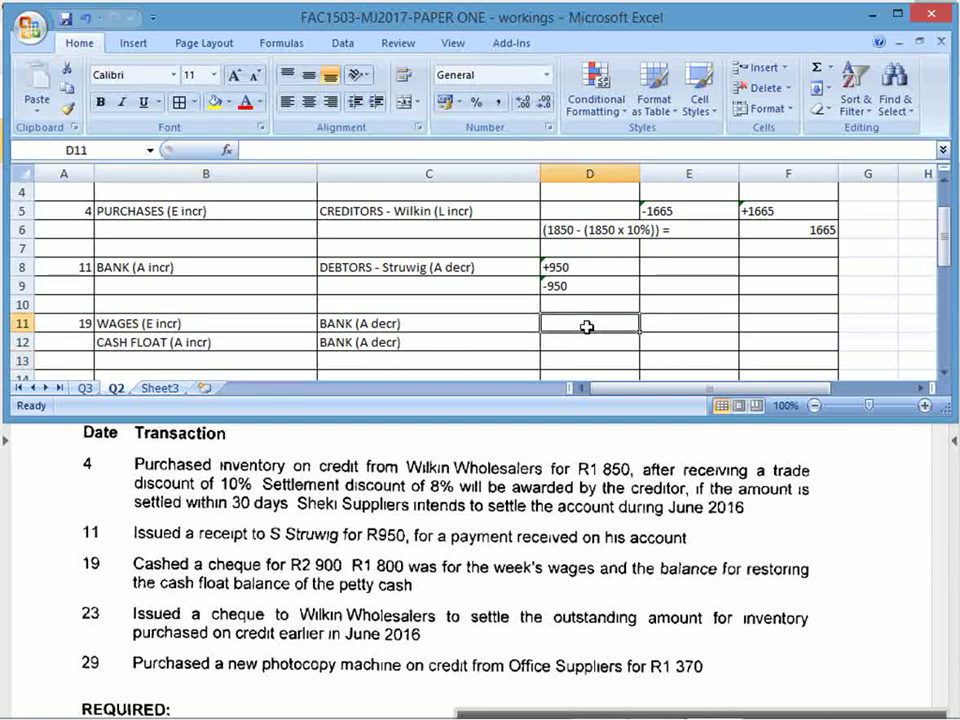
type("'-")
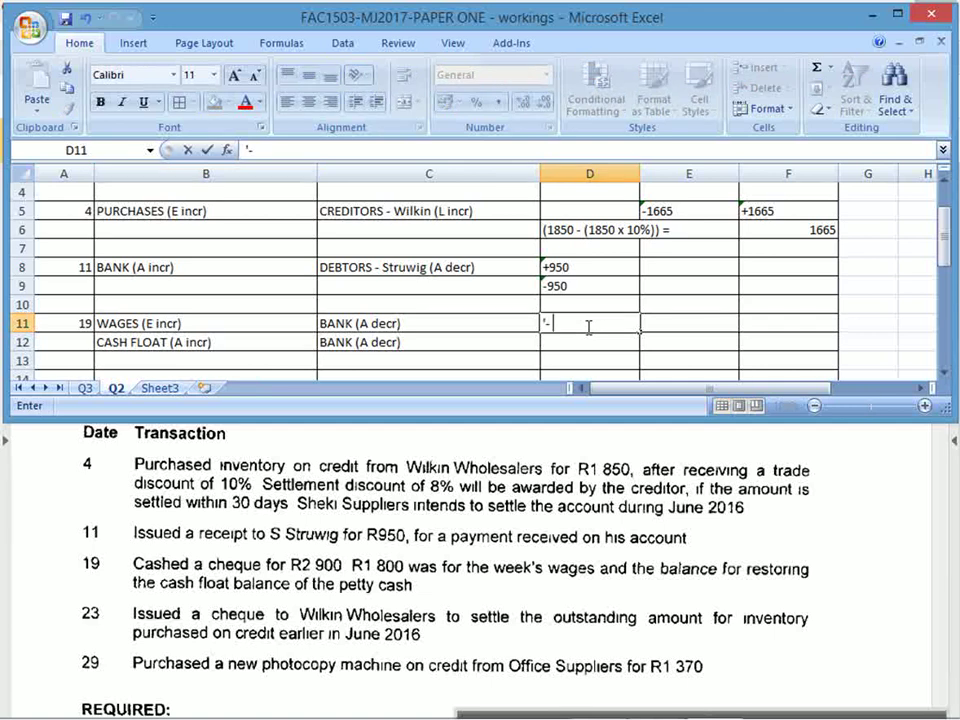
type(" 1800")
key("Return")
left_click(588, 327)
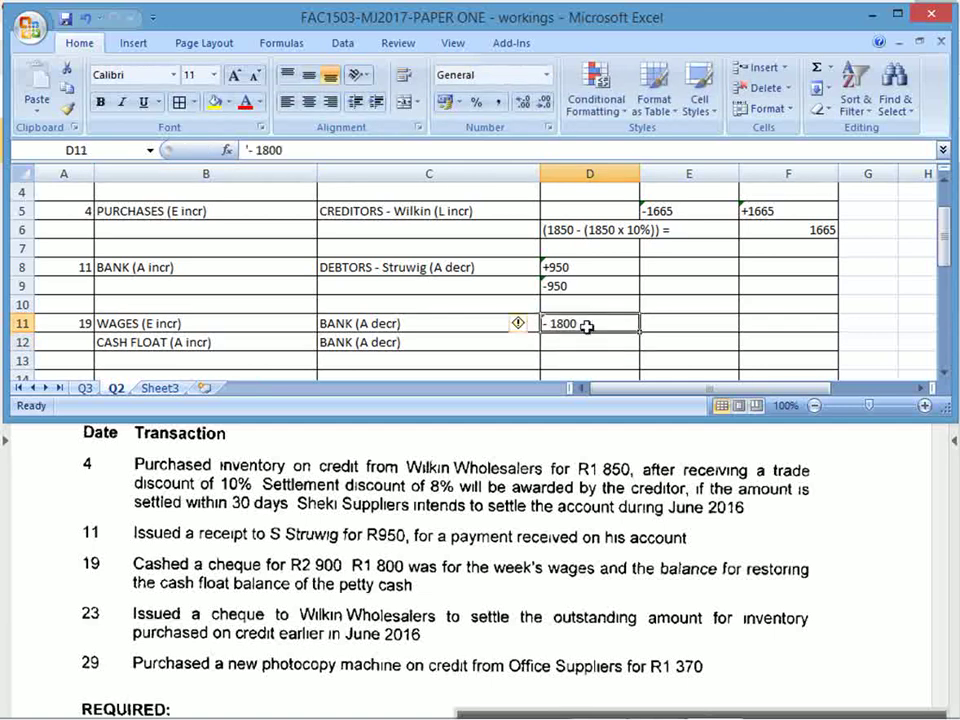
key("ctrl+c")
key("Tab")
key("ctrl+v")
key("Return")
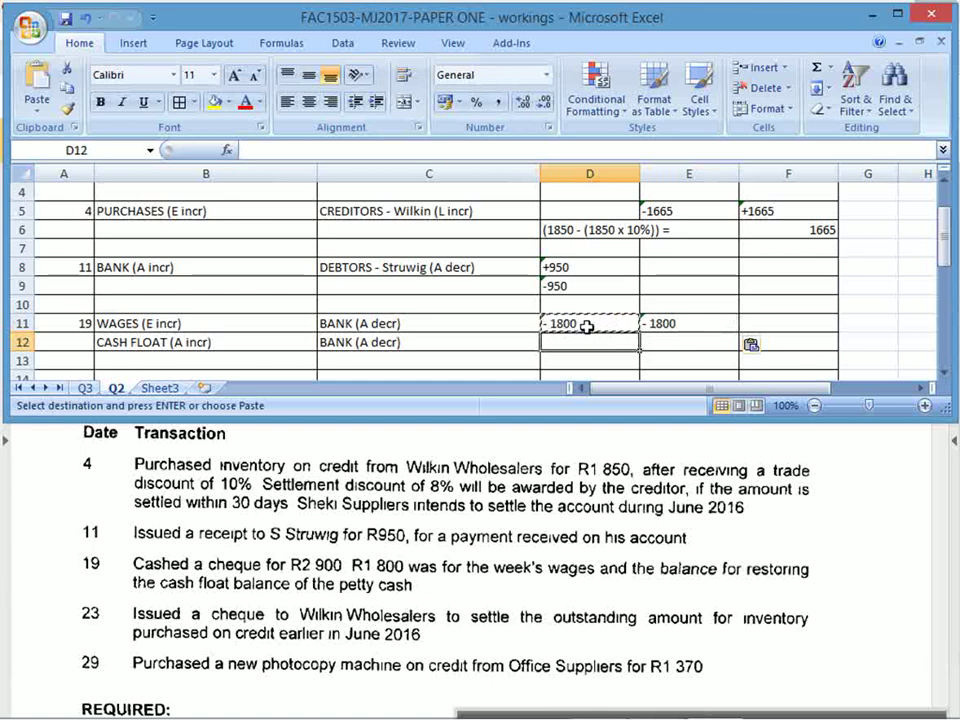
Copy the assets entry from D11 to D12 and change it to "- 1100".
left_click(586, 327)
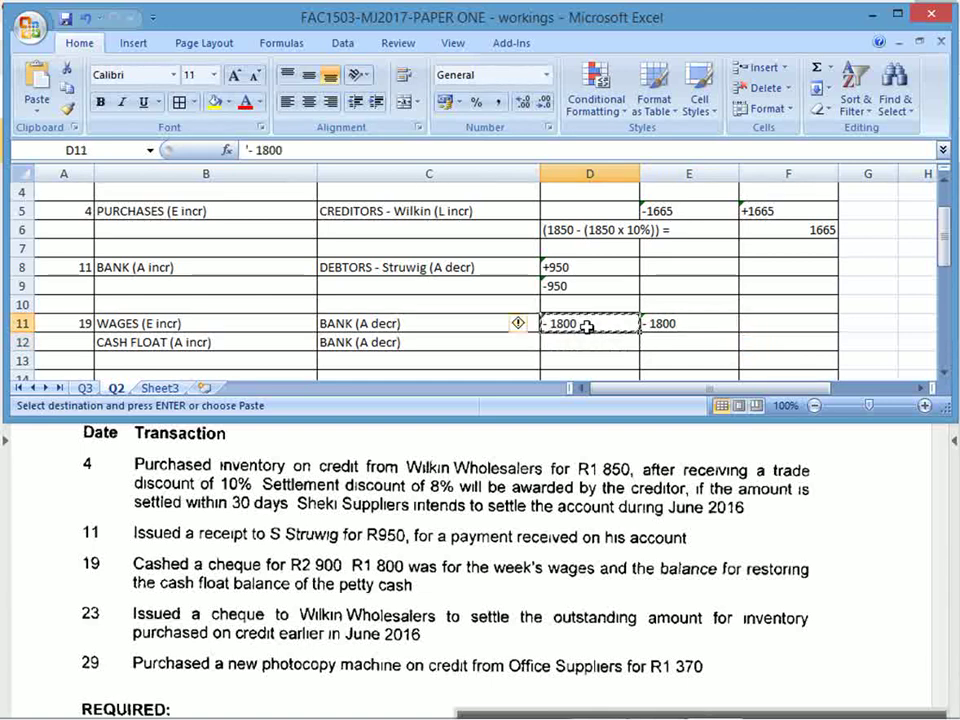
key("Down")
key("ctrl+v")
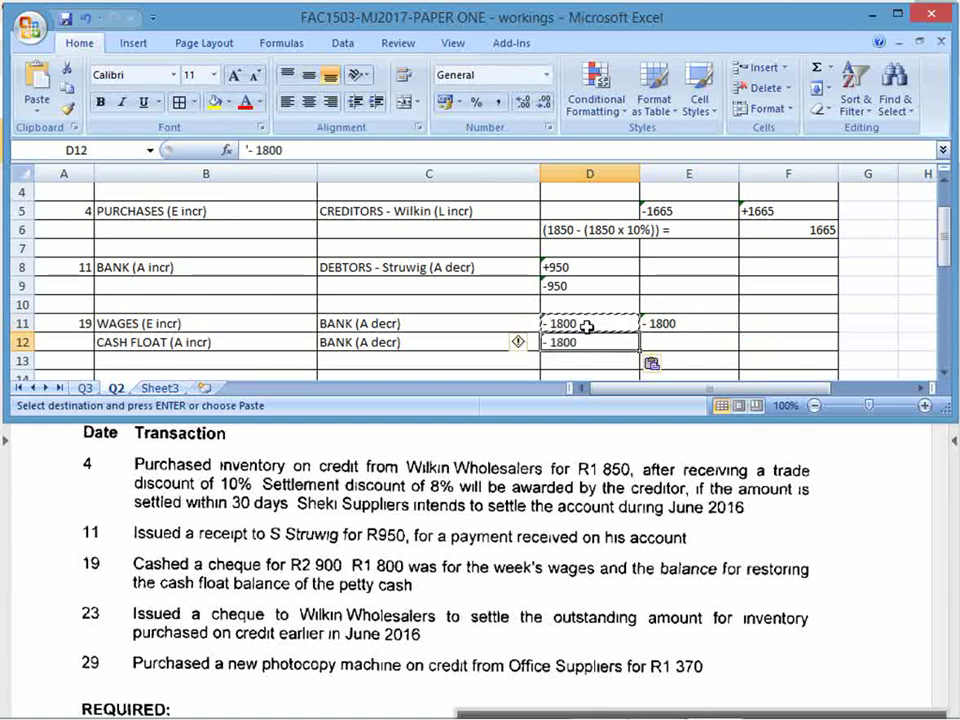
key("Escape")
left_click(272, 150)
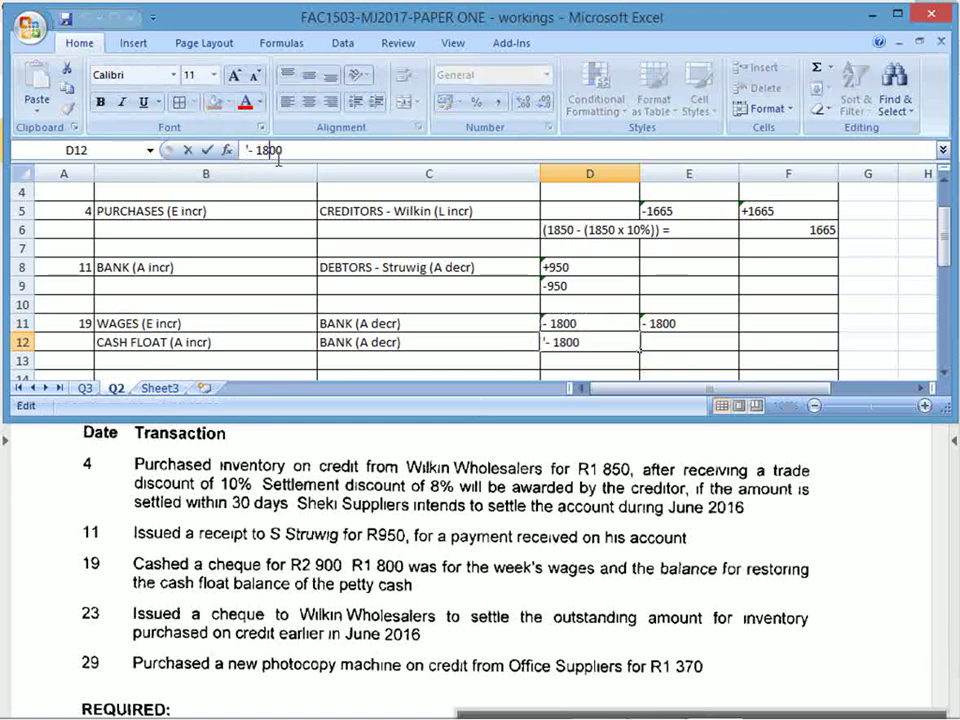
key("BackSpace")
type("1")
key("Return")
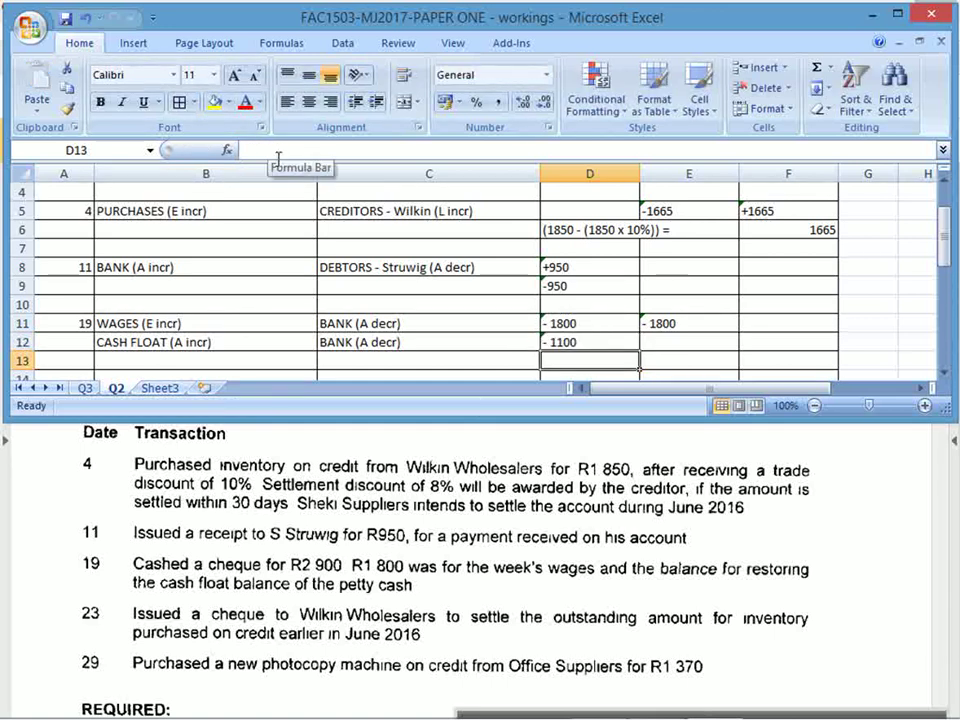
Copy the assets entry from D12 to D13 and change its sign to make it "+ 1100".
key("Up")
key("Right")
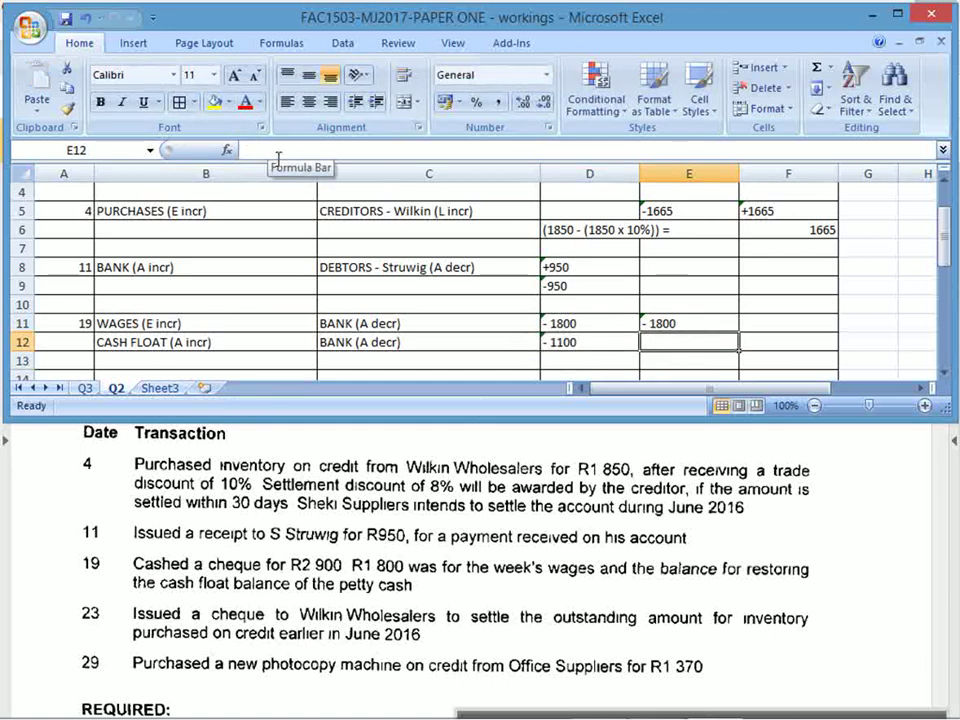
key("Left")
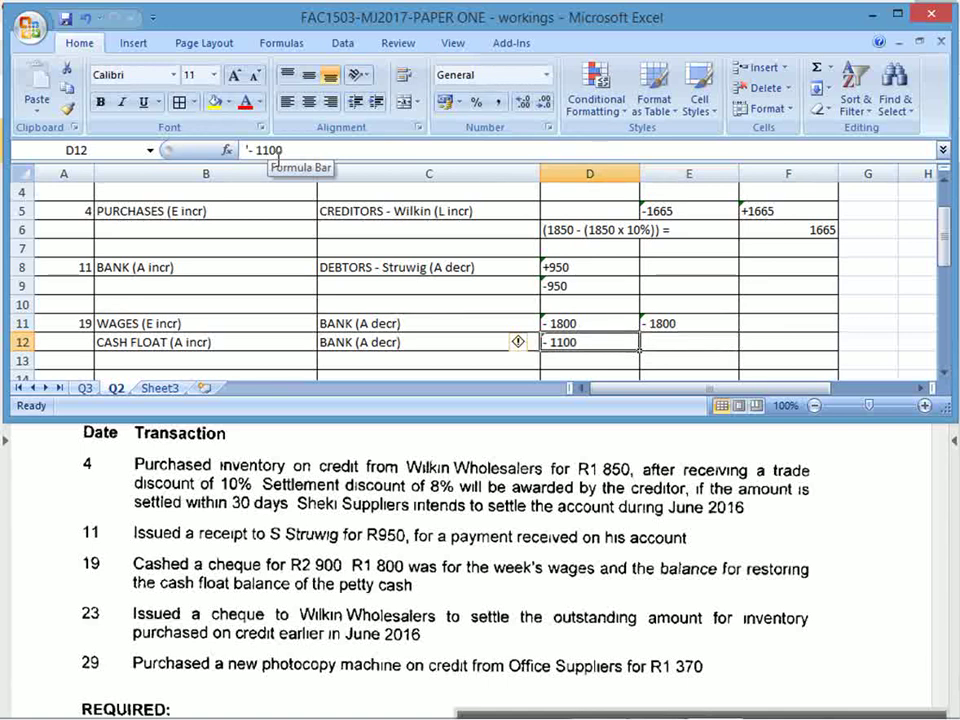
key("ctrl+c")
key("Down")
key("ctrl+v")
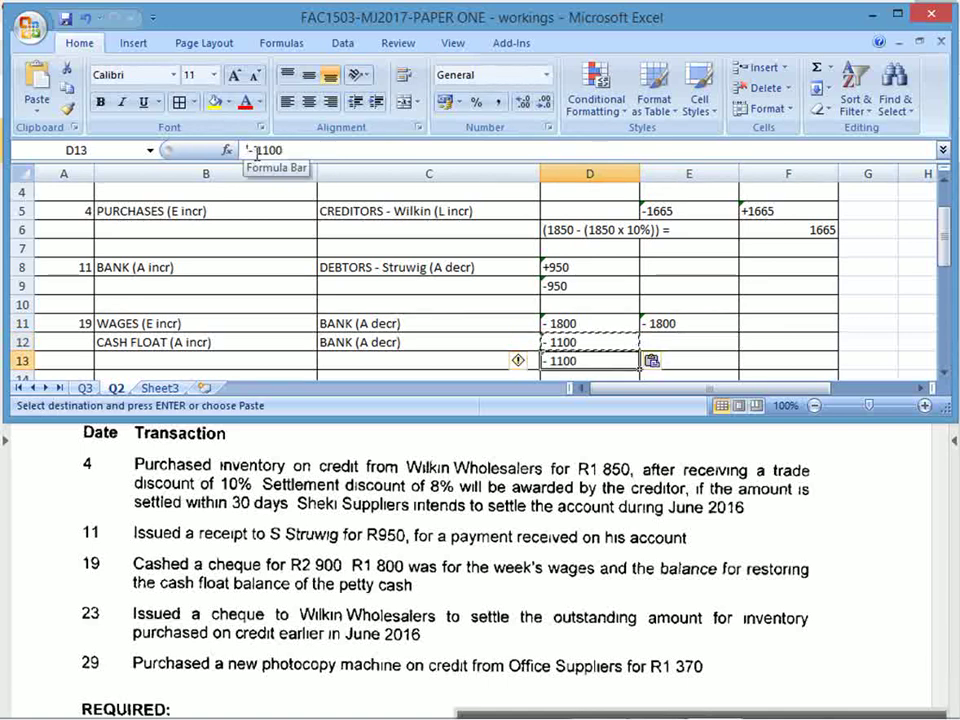
left_click(256, 150)
key("BackSpace")
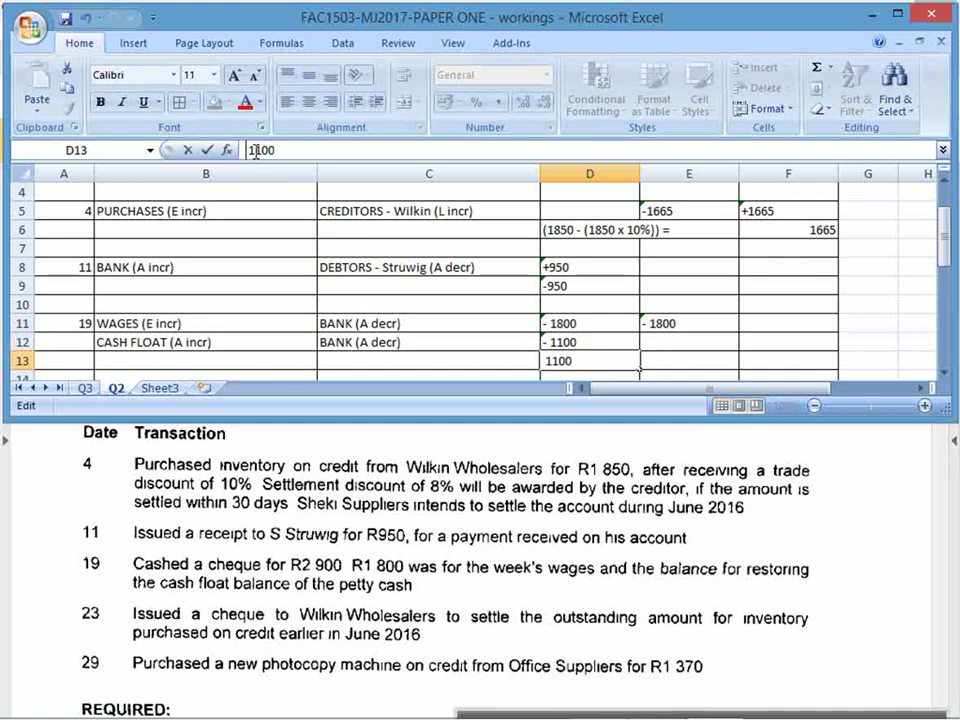
type("+")
key("Return")
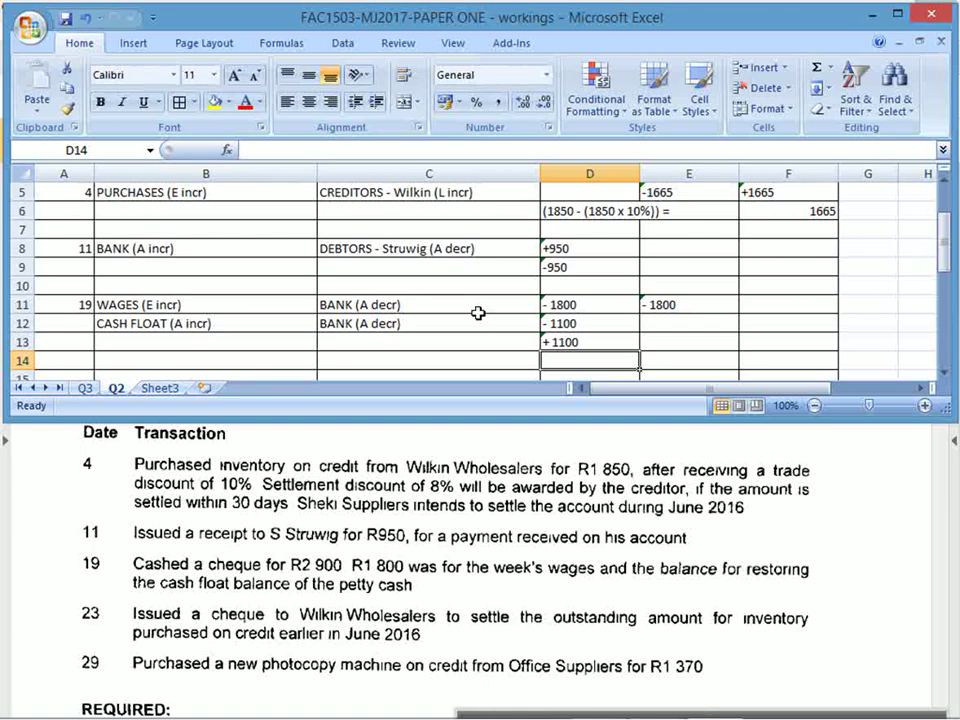
Enter the date 23 in A15 for the cheque issued to Wilkin Wholesalers.
scroll(200, 323, "down", 1)
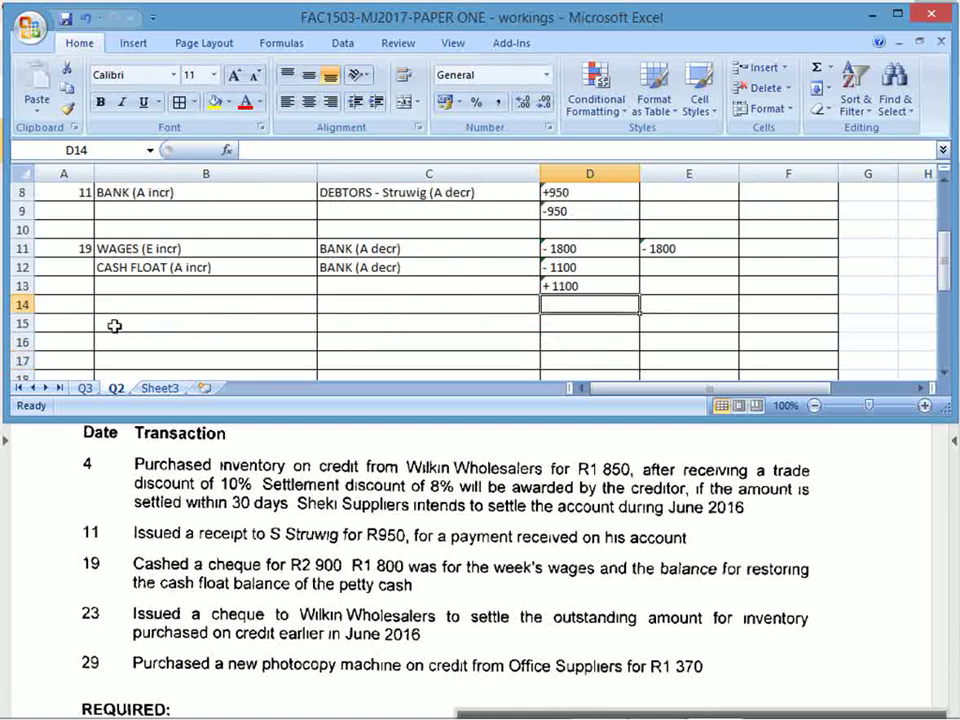
left_click(79, 323)
type("23")
key("Return")
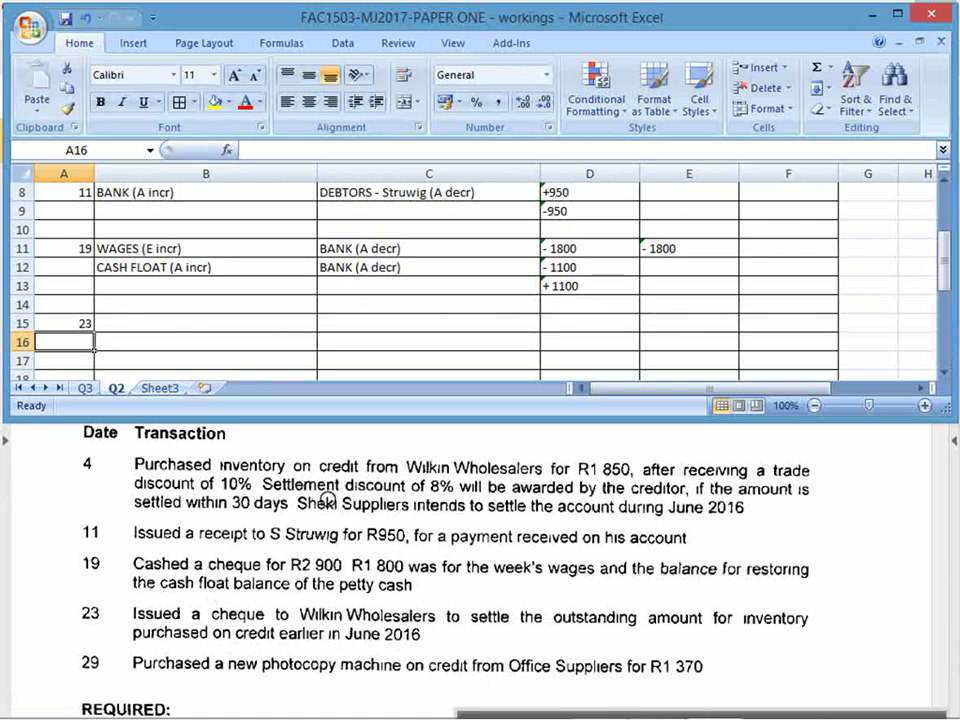
Switch to the exam PDF in Acrobat Reader and highlight transaction 4's settlement discount terms and all of transaction 23.
left_click_drag(258, 487, 815, 484)
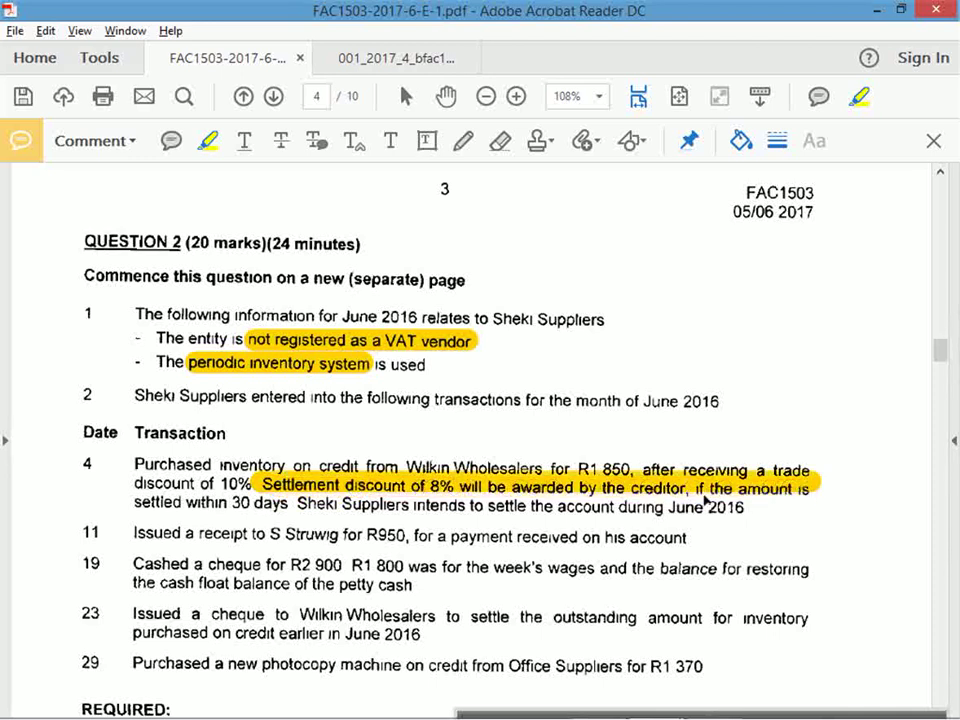
left_click_drag(133, 503, 745, 507)
left_click_drag(72, 611, 812, 617)
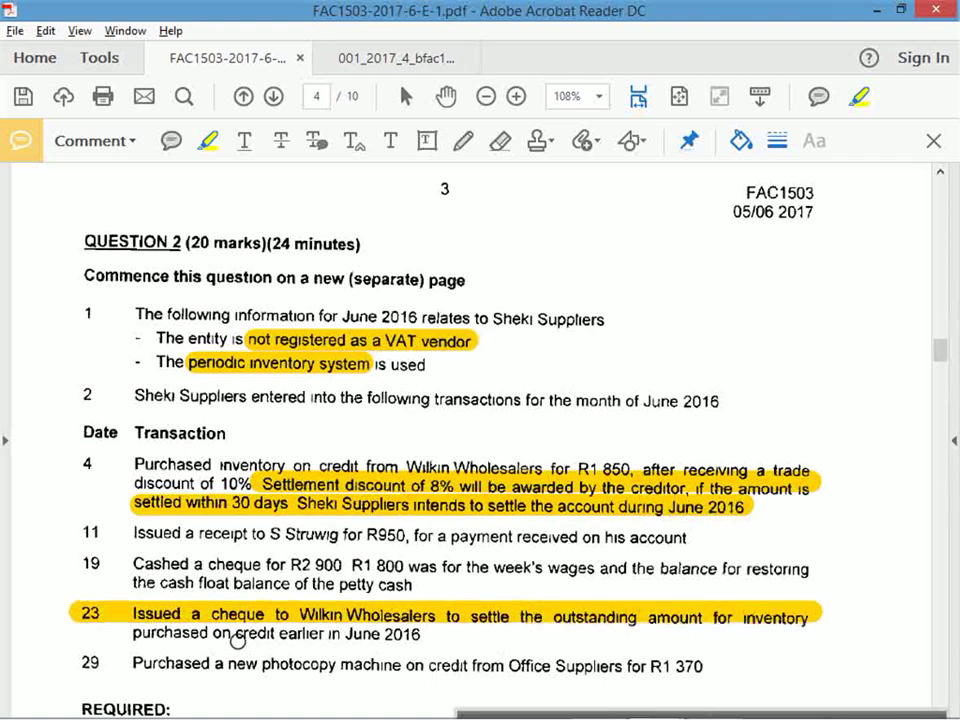
left_click_drag(138, 633, 420, 634)
Switch to the Excel workings, review transaction 4's entry in row 5, and enter "Creditors - Wilkin (L decr)" in B15.
key("alt+Tab")
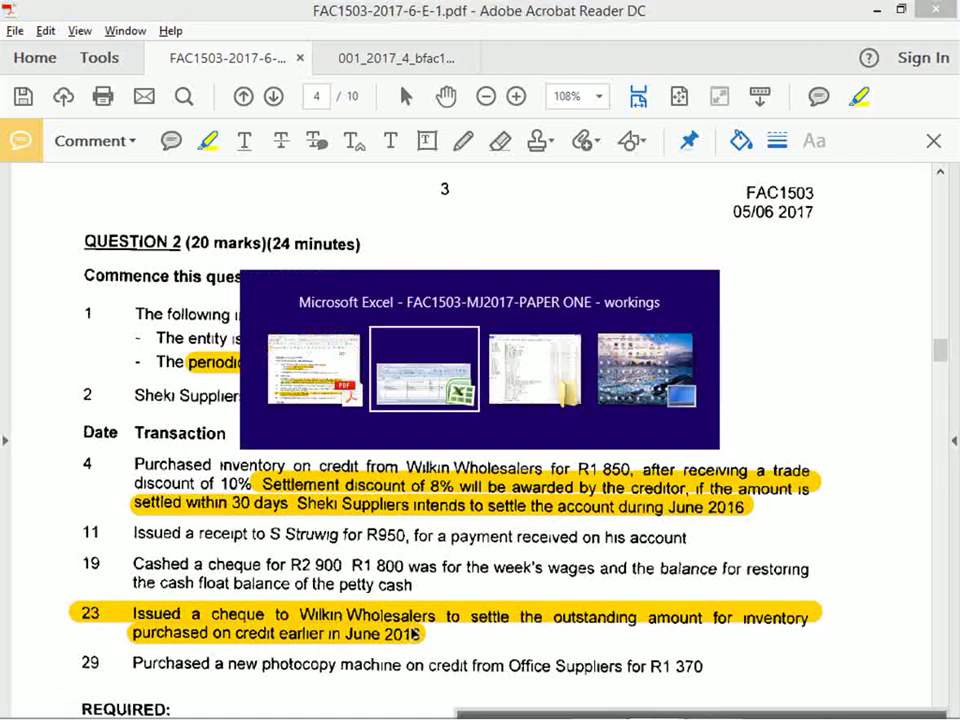
left_click(186, 323)
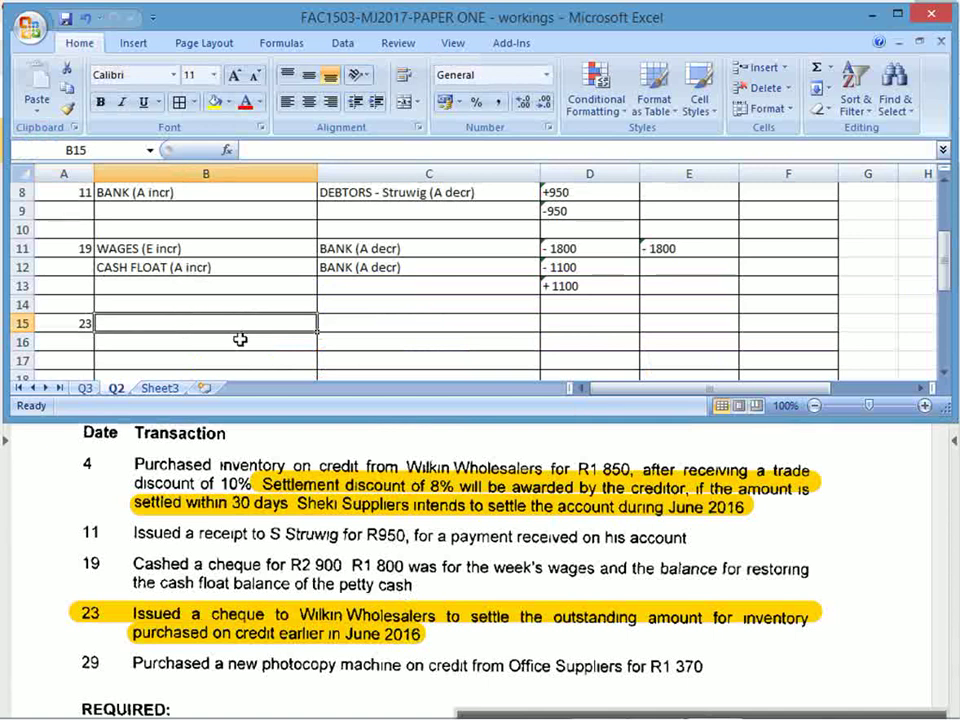
scroll(294, 344, "up", 2)
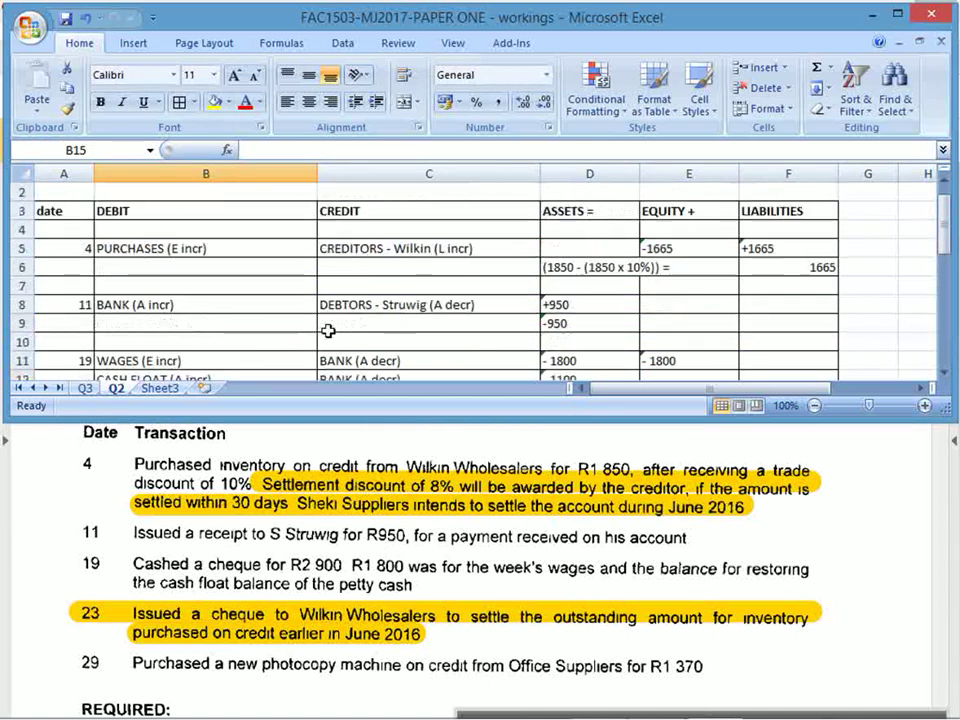
left_click_drag(150, 249, 373, 255)
scroll(371, 268, "down", 2)
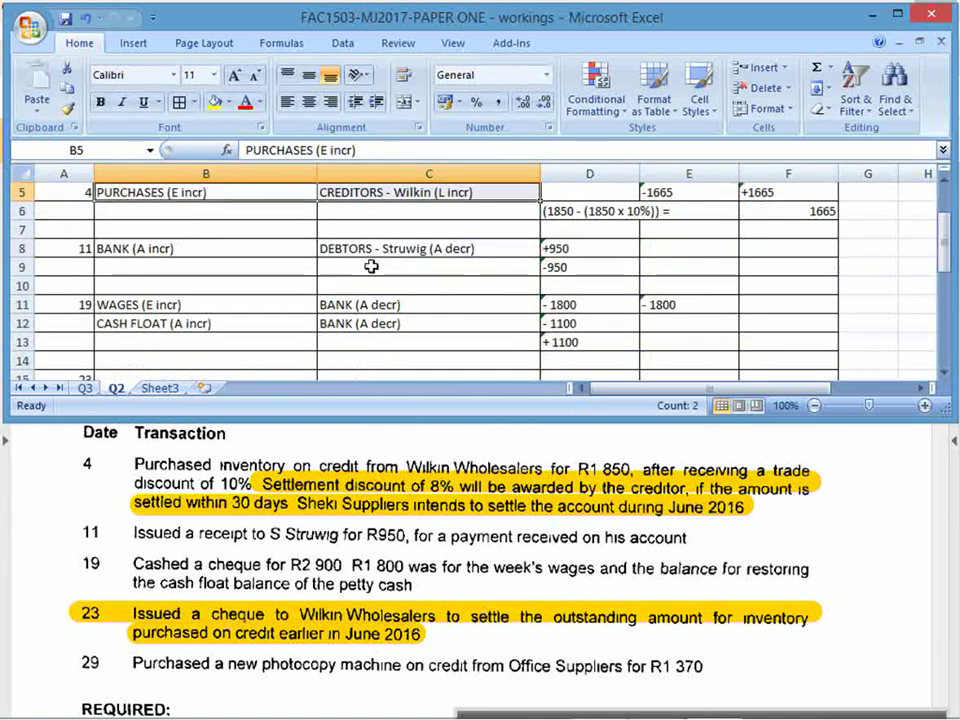
left_click_drag(260, 315, 212, 339)
left_click(215, 323)
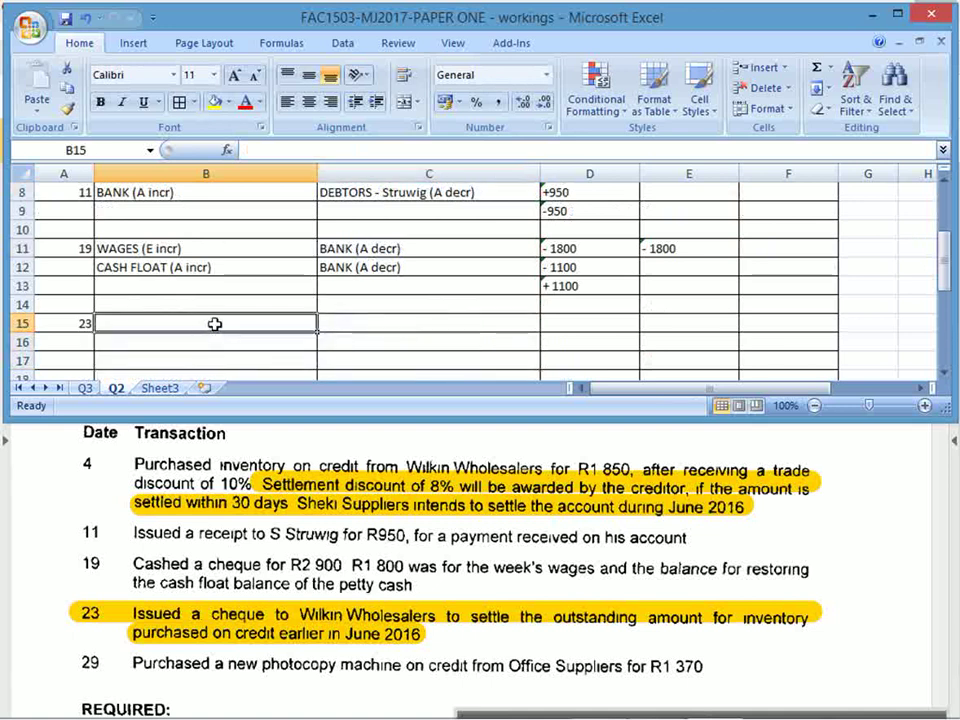
type("Credito")
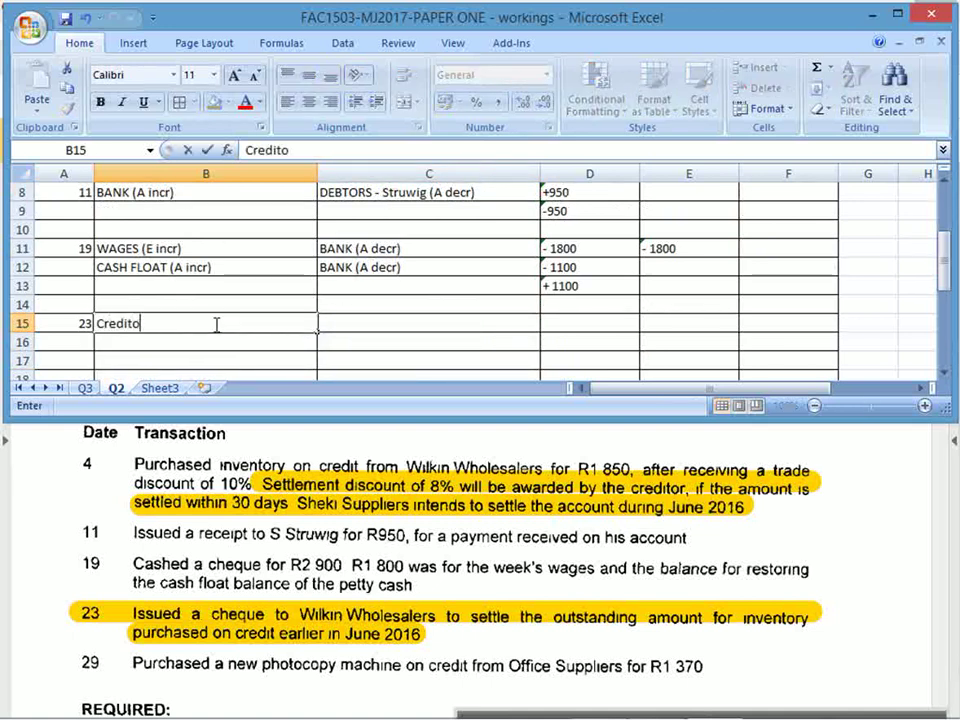
type("rs - W")
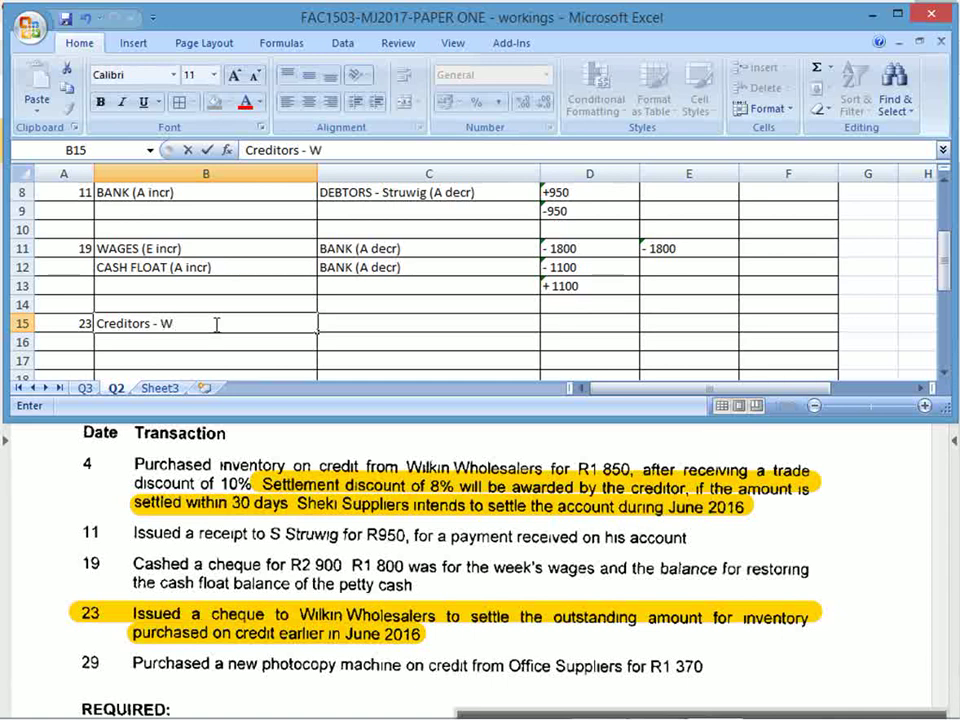
type("ilkim")
key("BackSpace")
type("n (L decr")
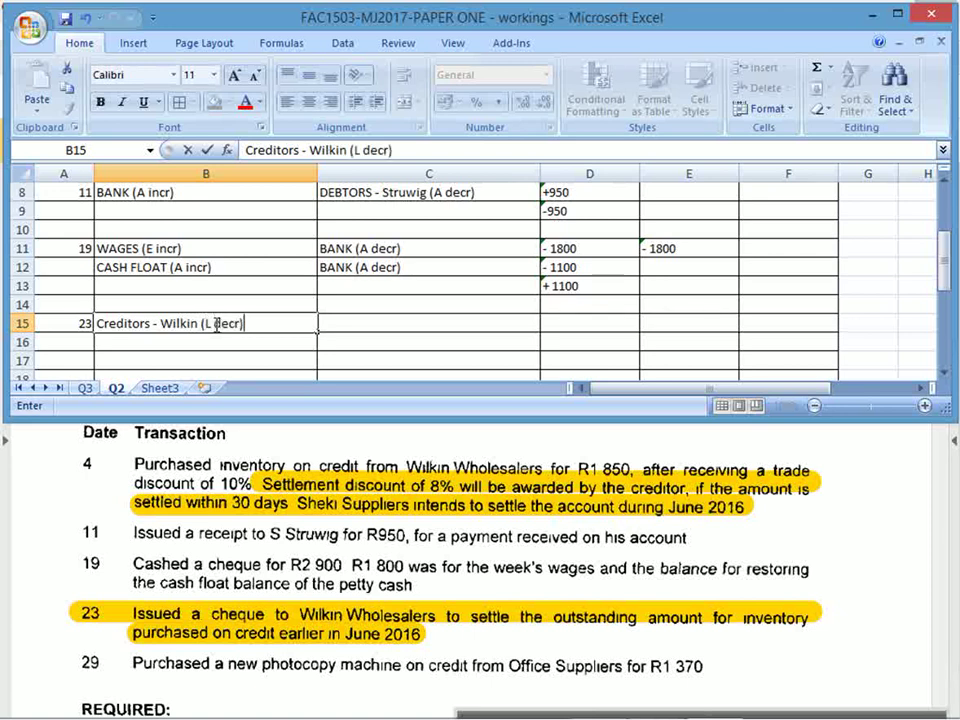
key("Return")
Copy the creditors debit entry from B15 to B16.
left_click(216, 323)
key("ctrl+c")
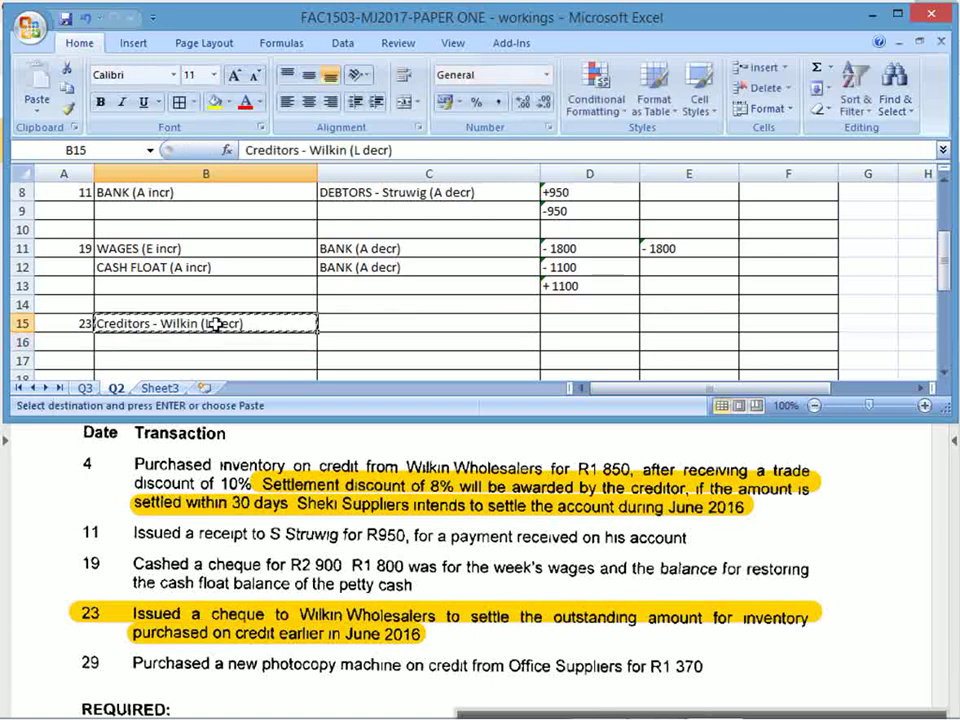
key("Down")
key("ctrl+v")
Enter the credit accounts for date 23: "BANK (A decr)" in C15 and "DISCOUNT RECEIVED (I incr)" in C16.
left_click(356, 321)
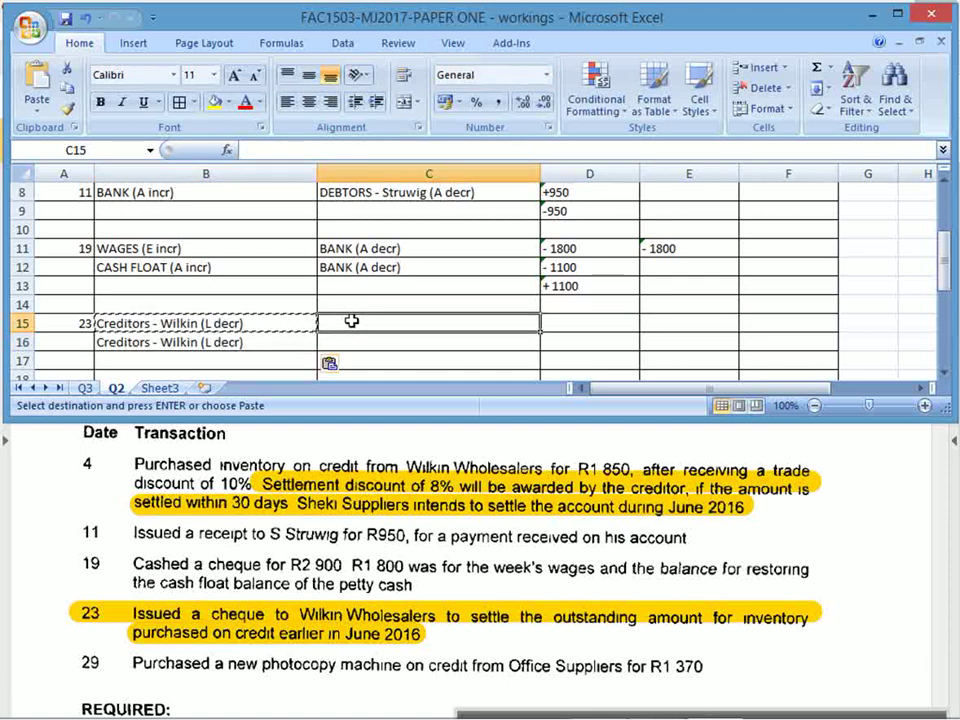
type("BA")
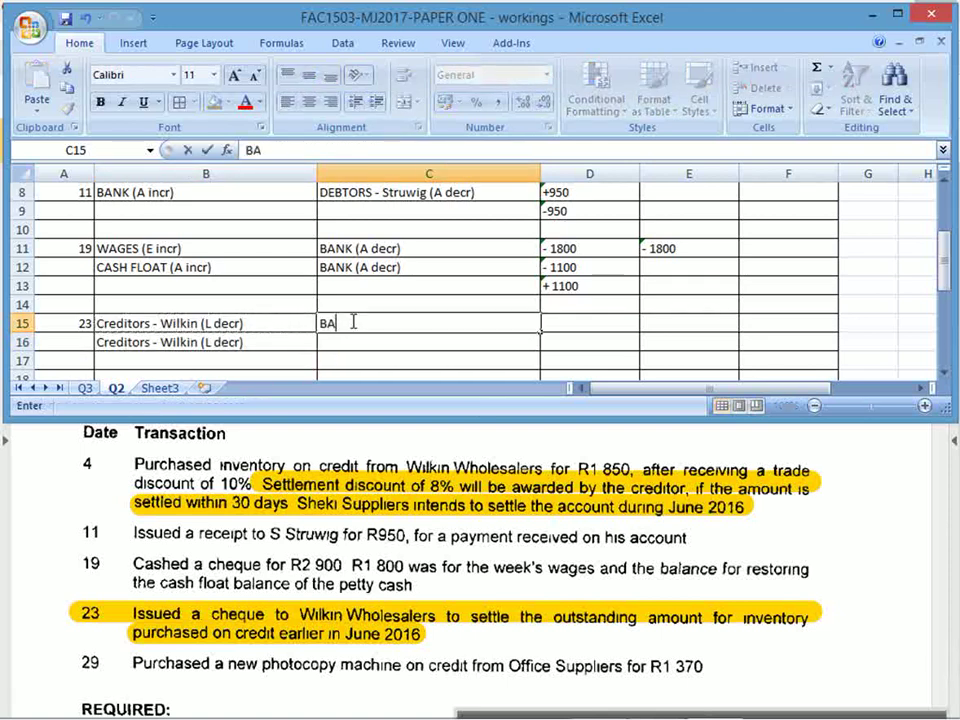
type("NK (A decr")
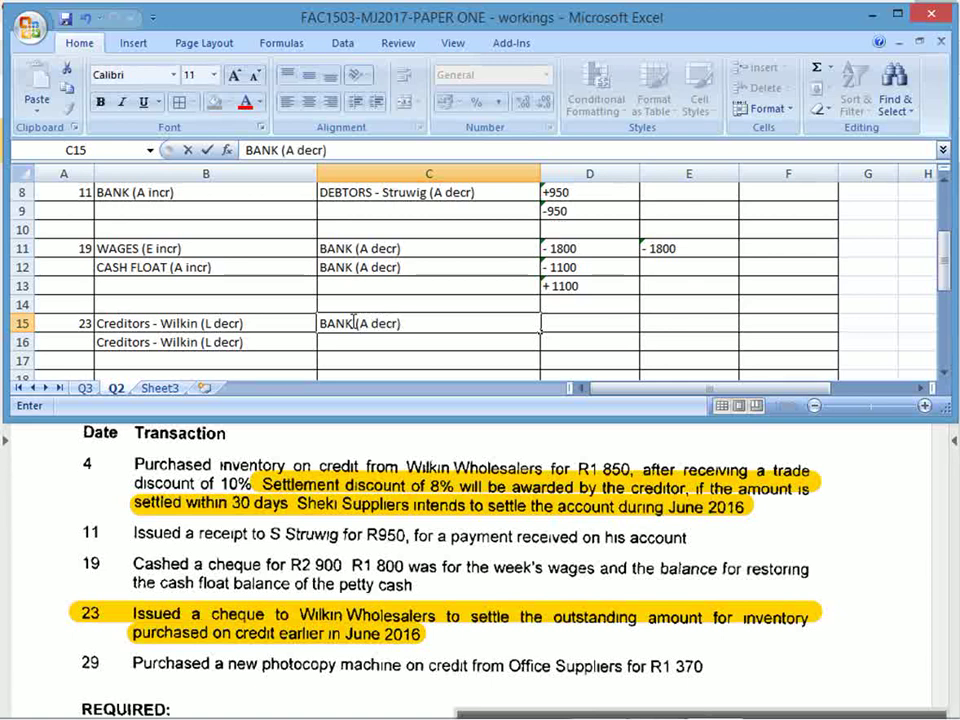
key("Return")
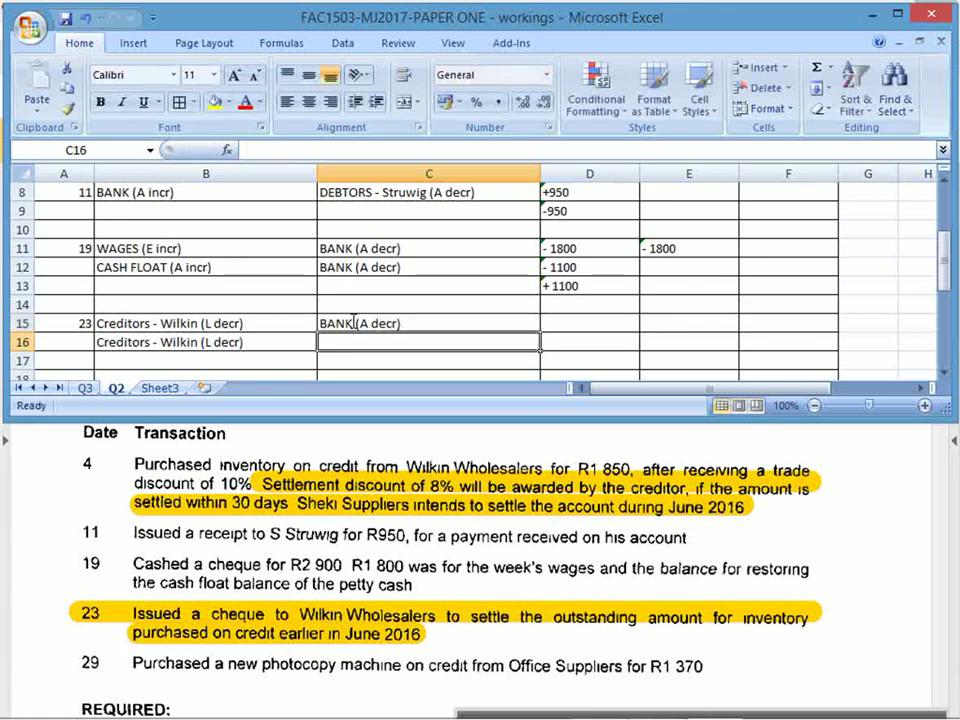
type("DISCOUNT")
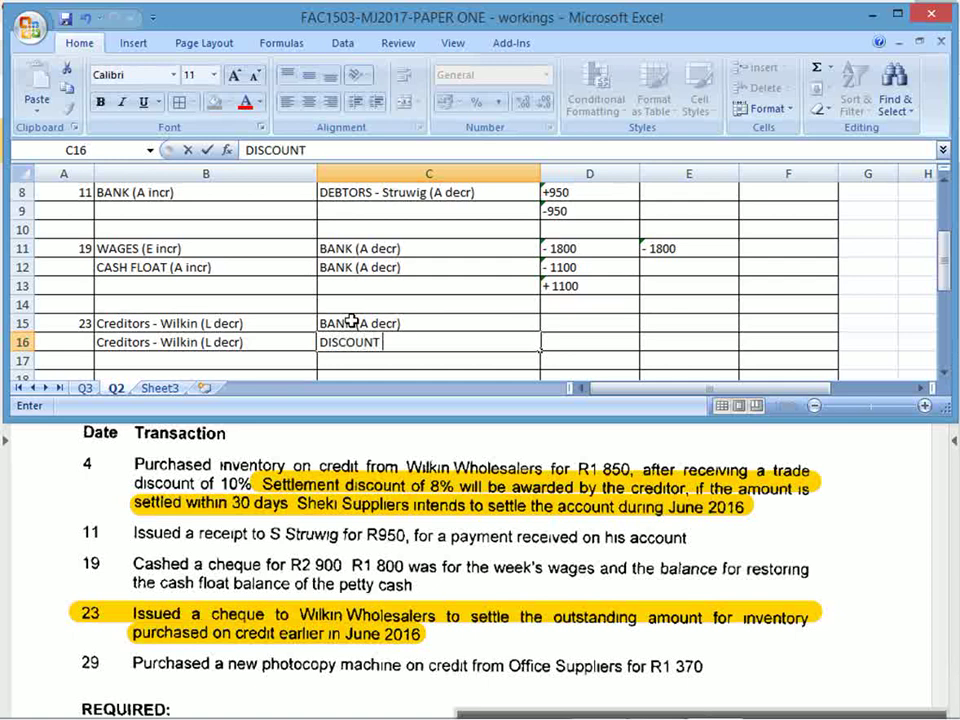
type(" RECEIVED")
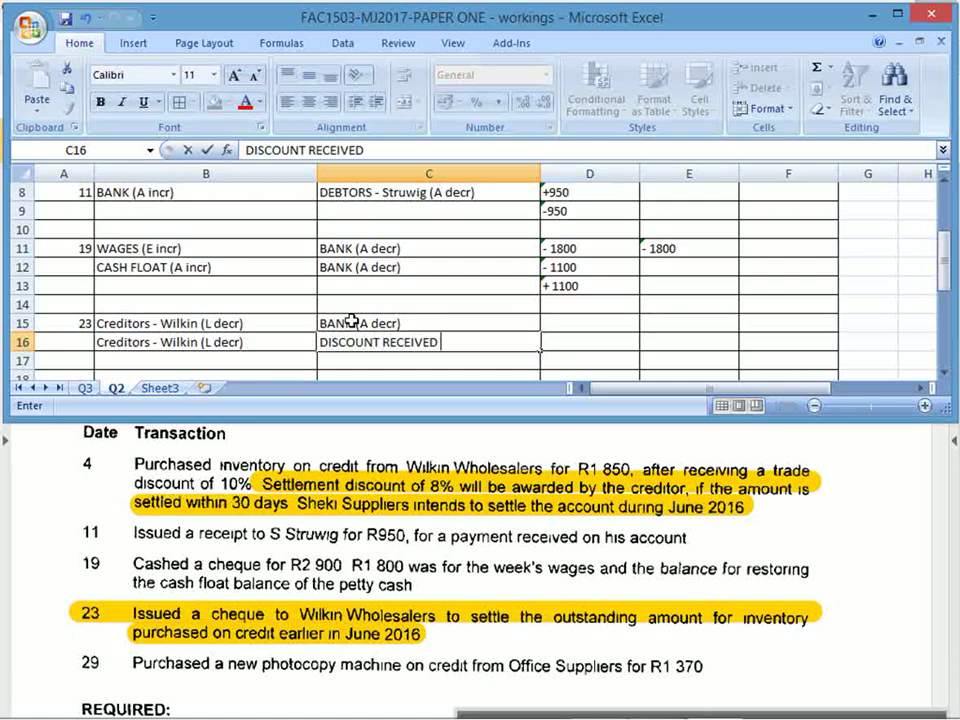
type(" (I incr")
key("Return")
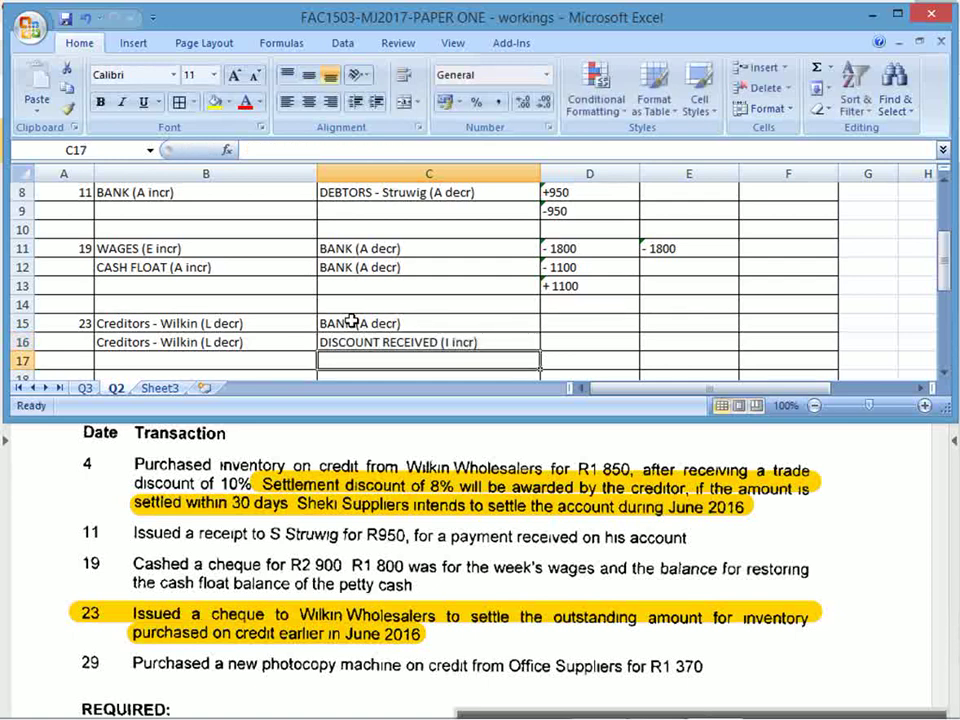
Fill transaction 4's equity and liabilities amounts in E5:F5 with yellow.
left_click_drag(252, 327, 380, 336)
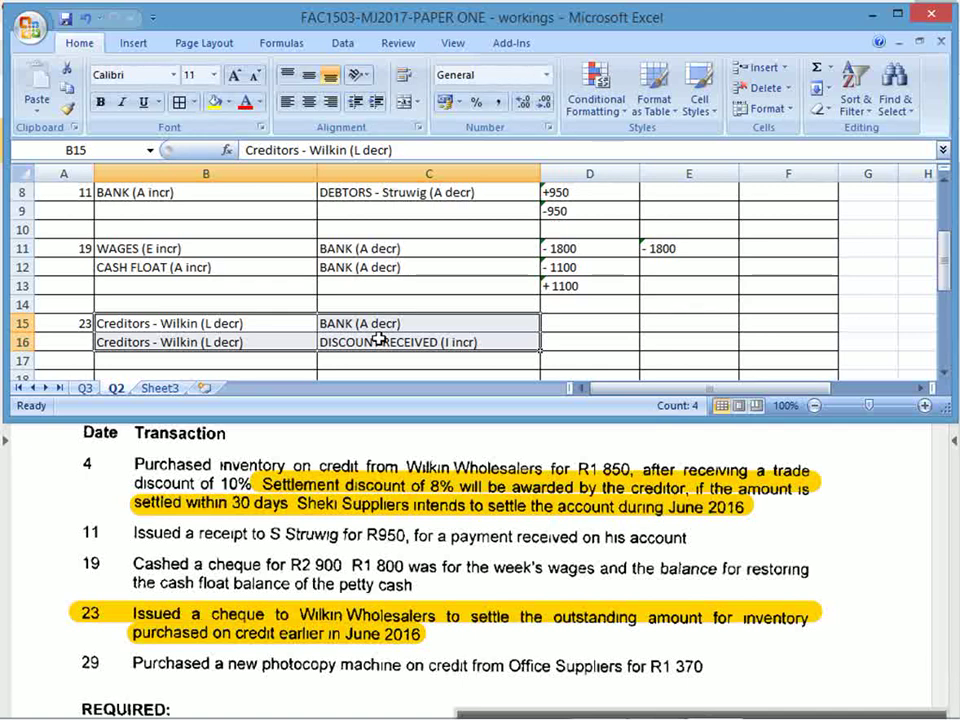
left_click(567, 355)
scroll(567, 355, "up", 2)
left_click_drag(176, 250, 853, 248)
left_click_drag(673, 248, 750, 248)
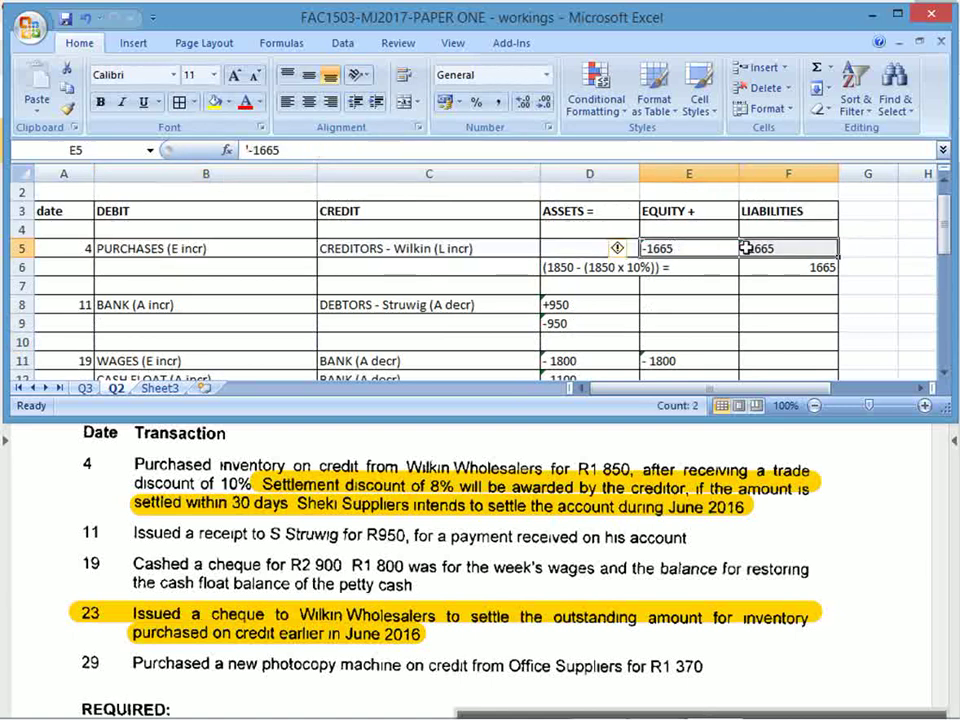
left_click(218, 102)
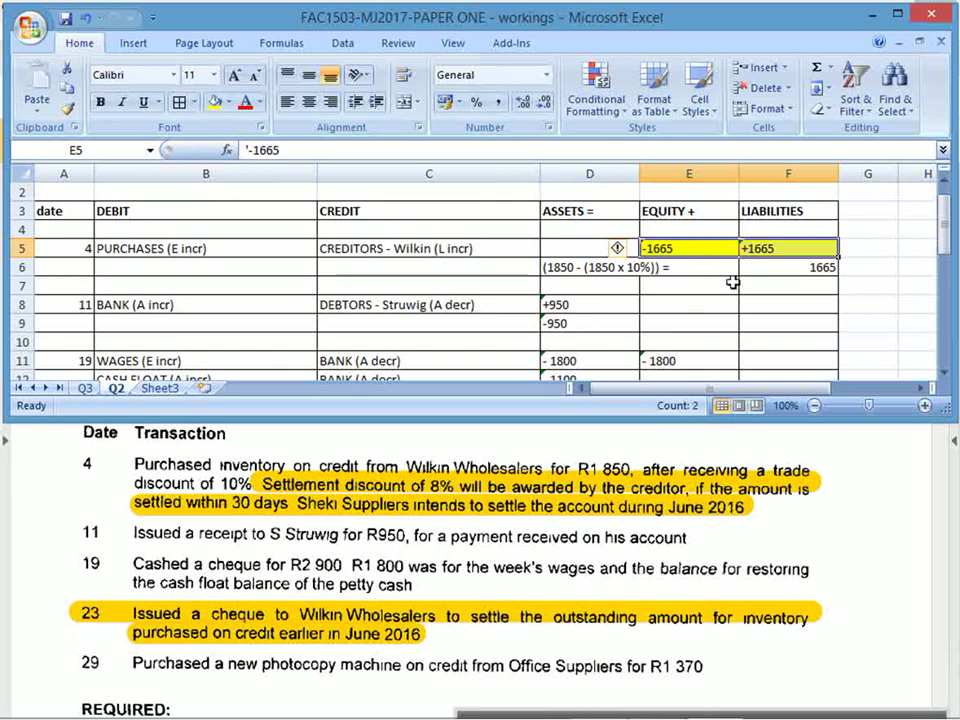
Enter the working note "1665 must be settled.... Less 8% discount" in D17.
scroll(762, 293, "down", 1)
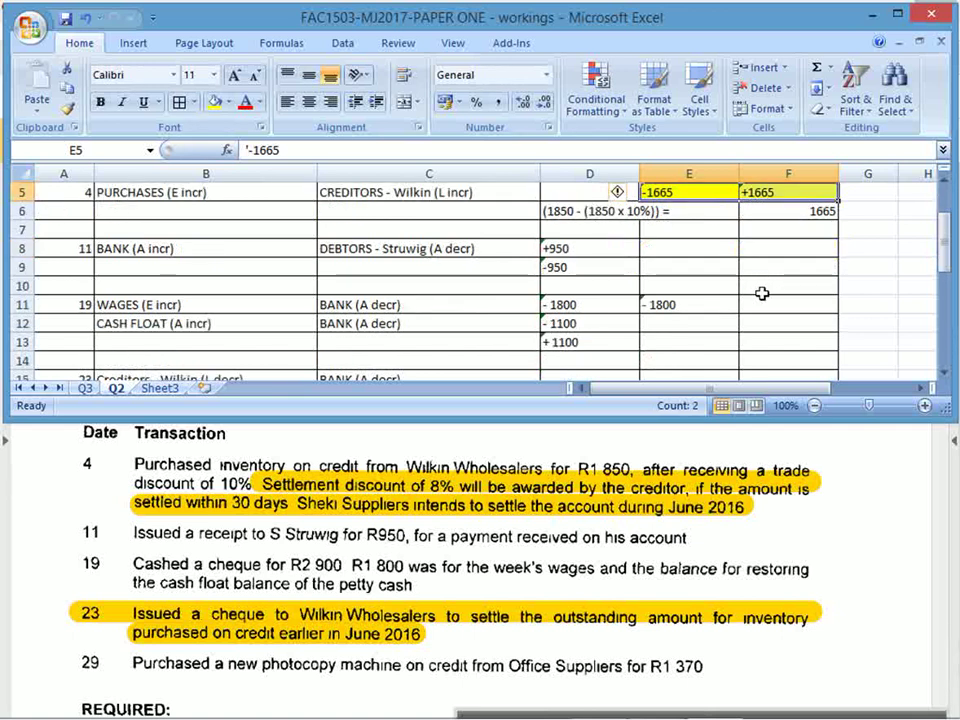
scroll(762, 293, "down", 2)
left_click(547, 306)
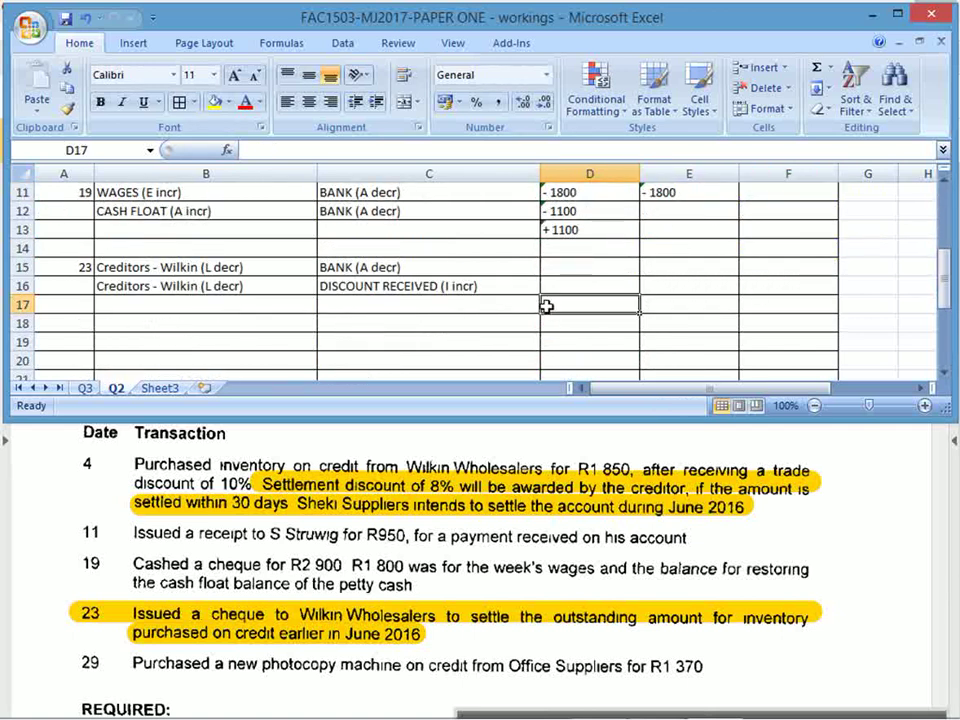
type("1665")
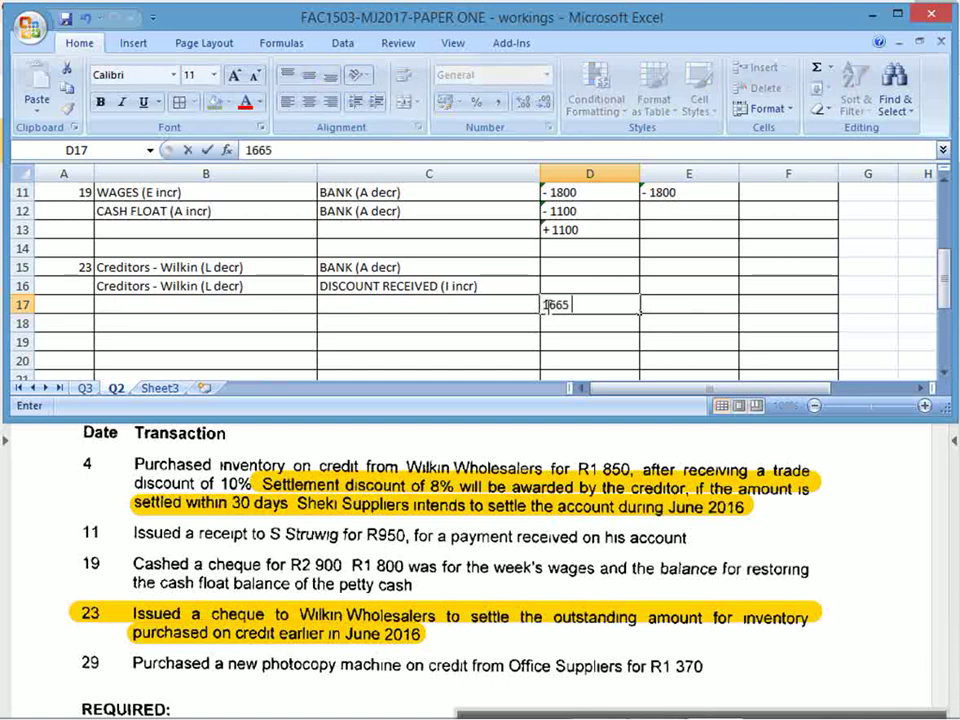
type(" must be settle")
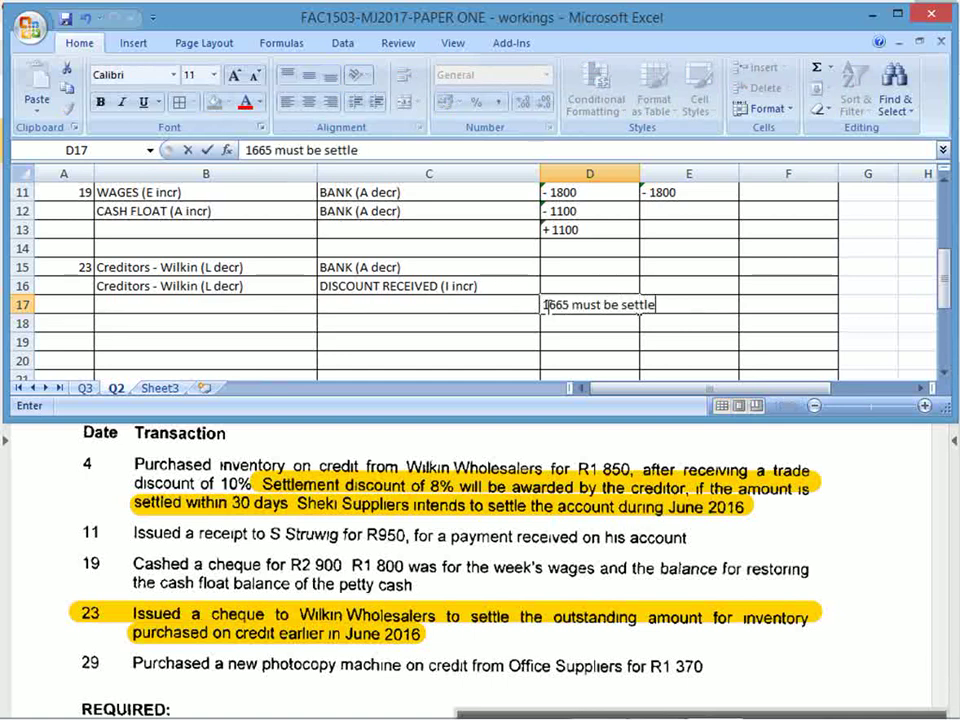
type("d....")
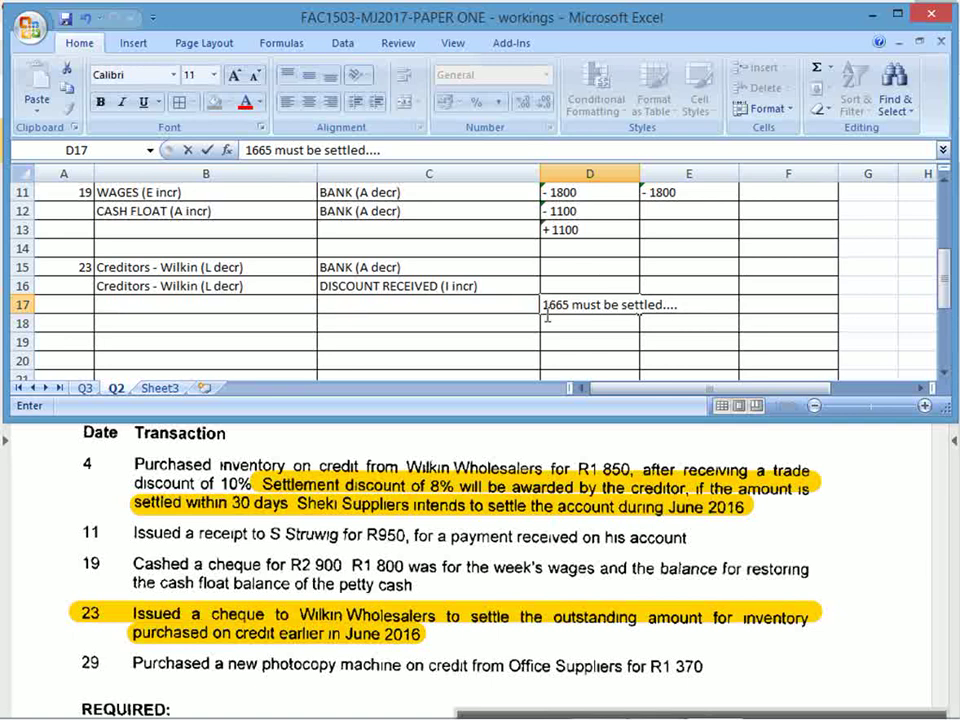
type(" Less 8% discount")
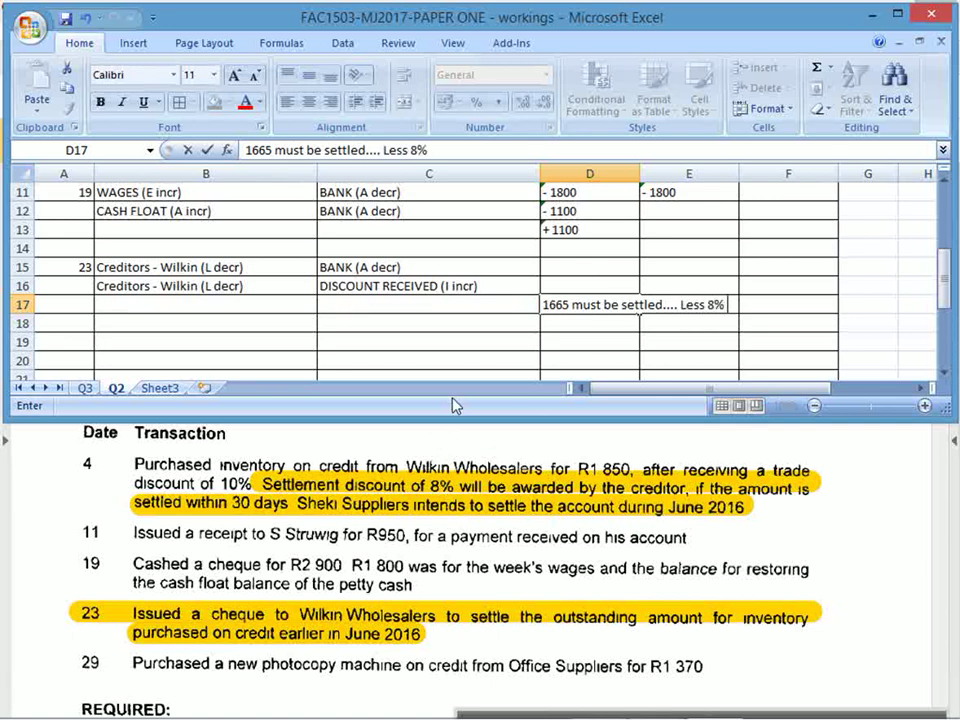
key("Return")
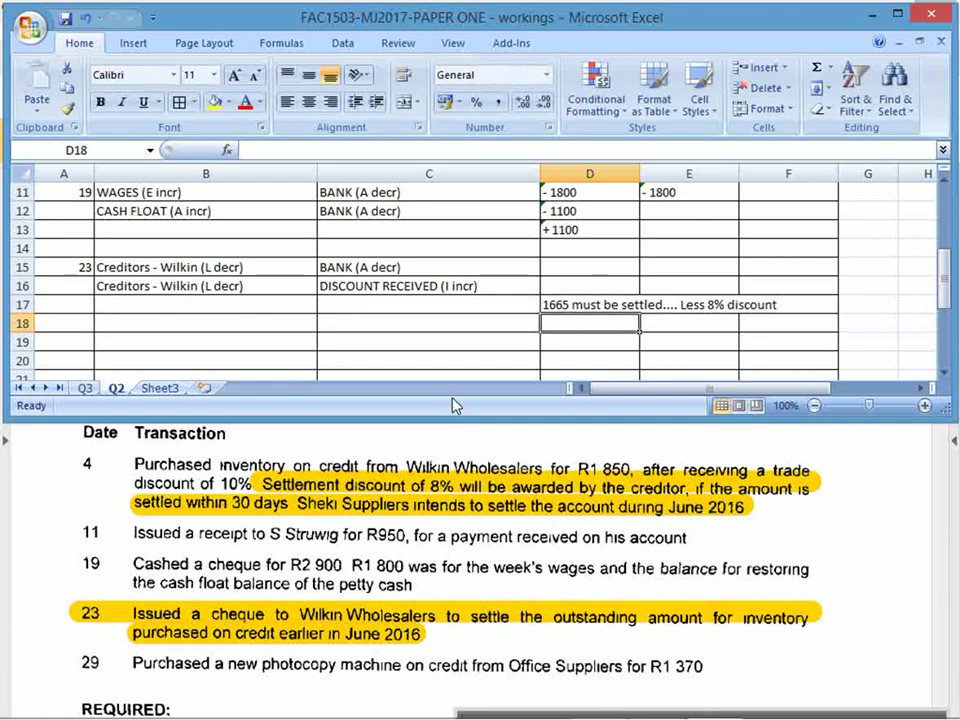
Calculate the settlement discount in D18 with the formula =1665*0,08.
type("=1665*0,08")
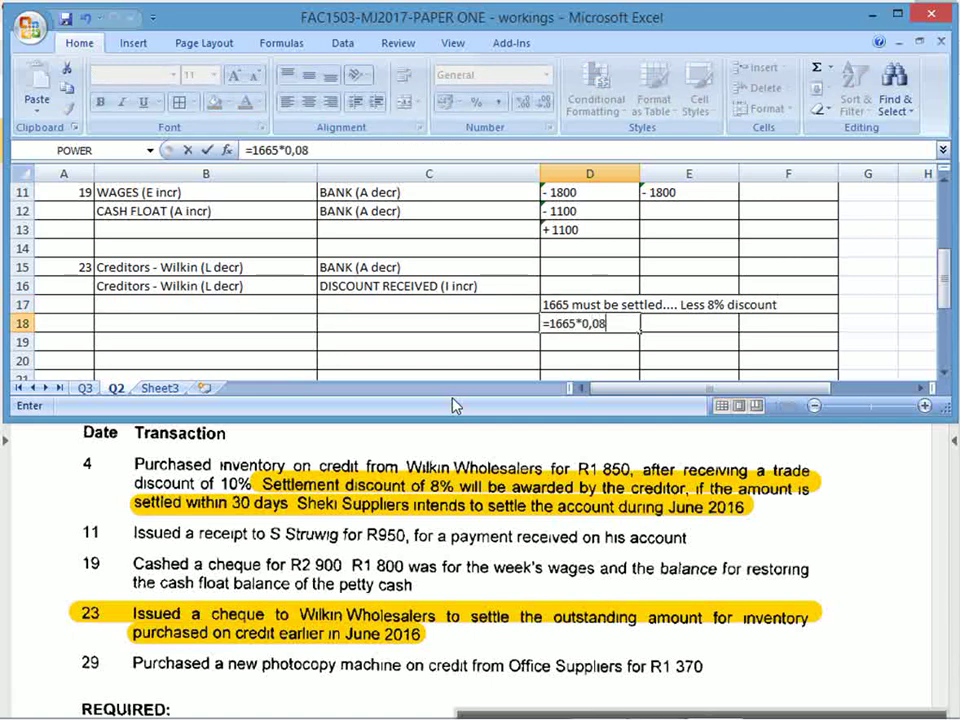
key("Return")
key("Up")
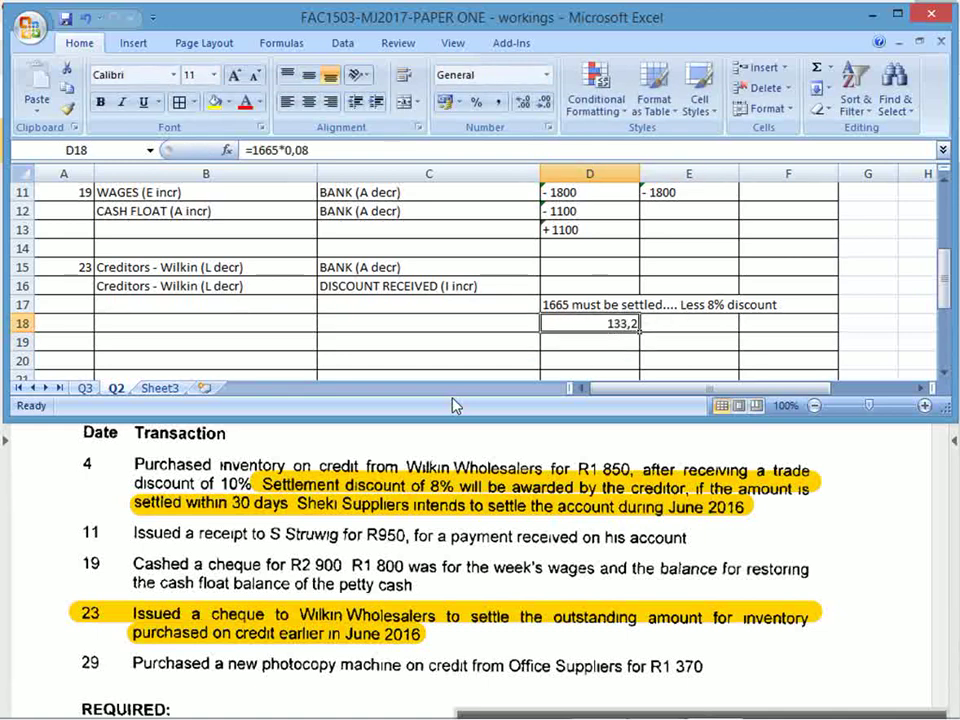
Label E18 "net amount" and calculate the net payment in F18 with the formula =1665-D18.
key("Right")
type("net amount")
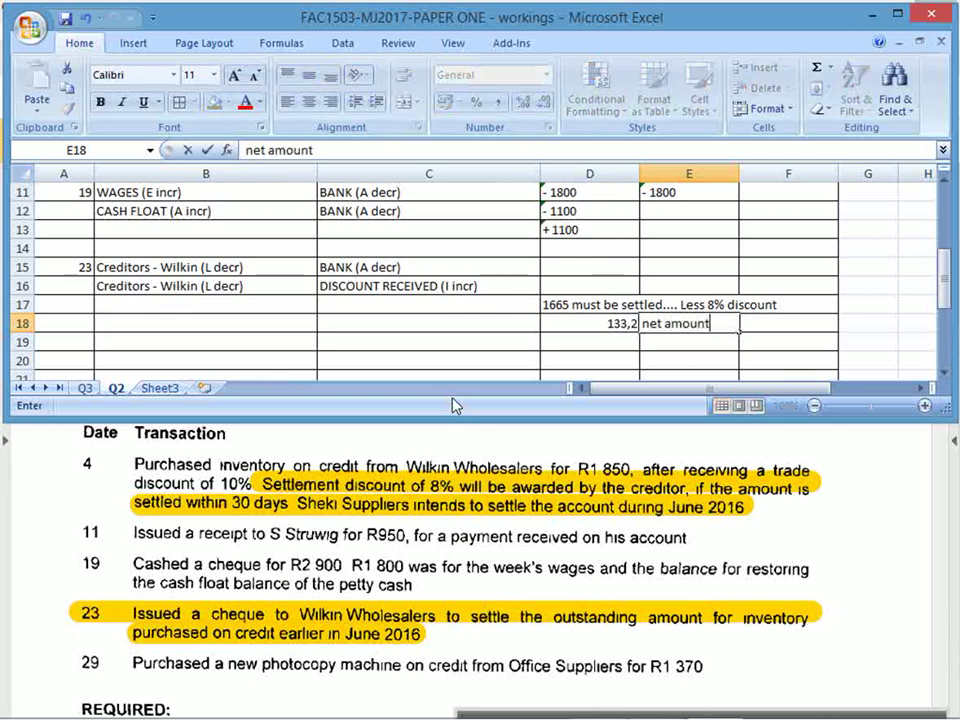
key("Return")
key("Up")
key("Right")
type("=")
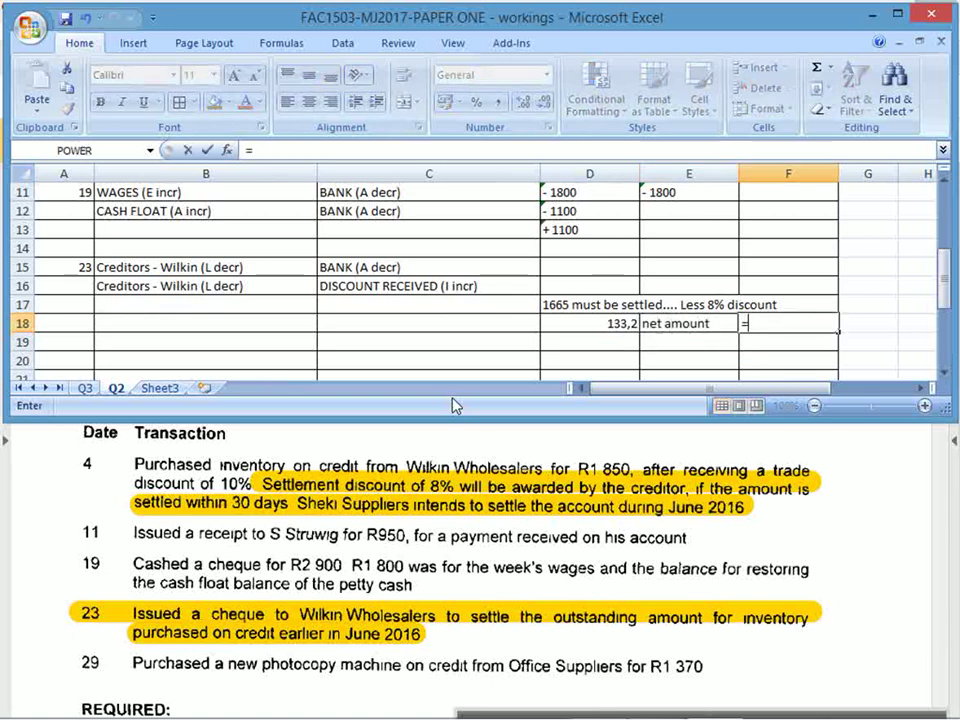
type("1665")
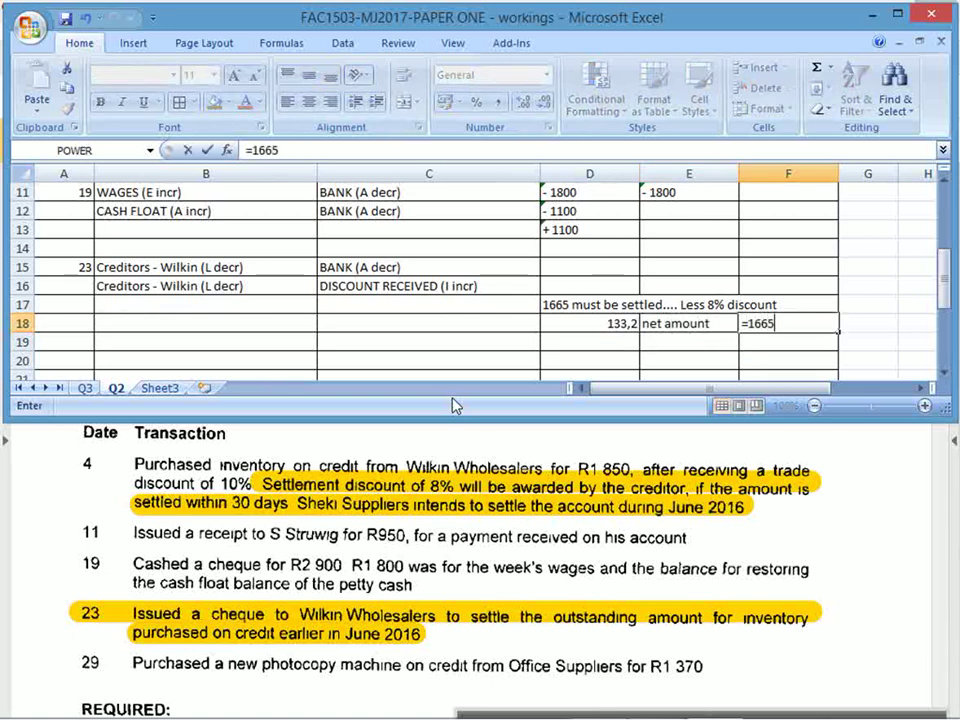
type("-")
left_click(613, 325)
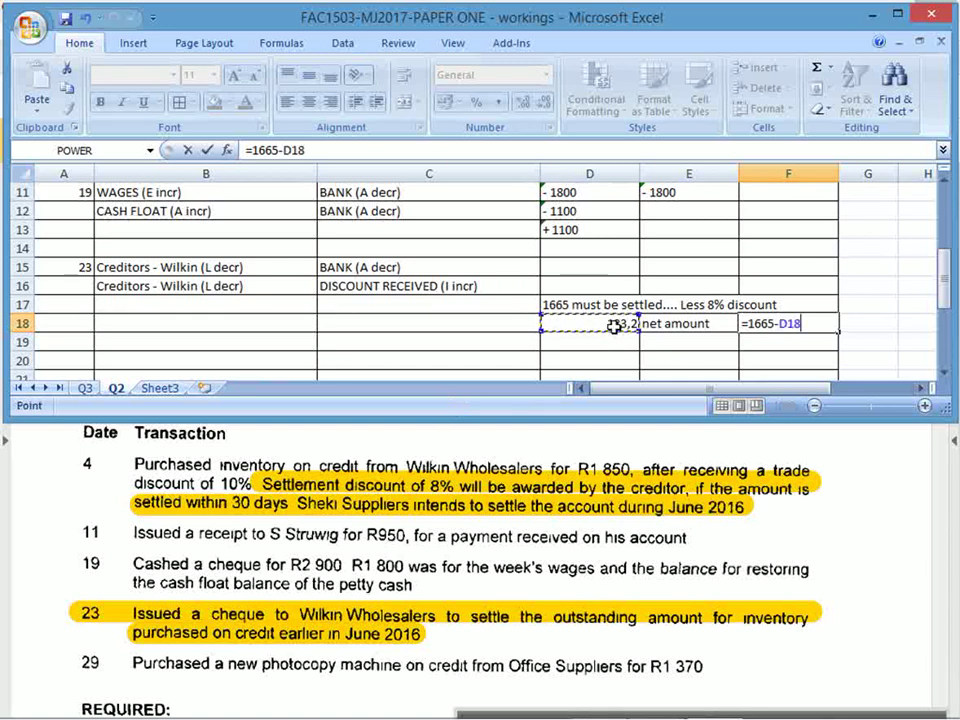
key("Return")
Fill the net amount cell F18 with light red.
left_click(790, 327)
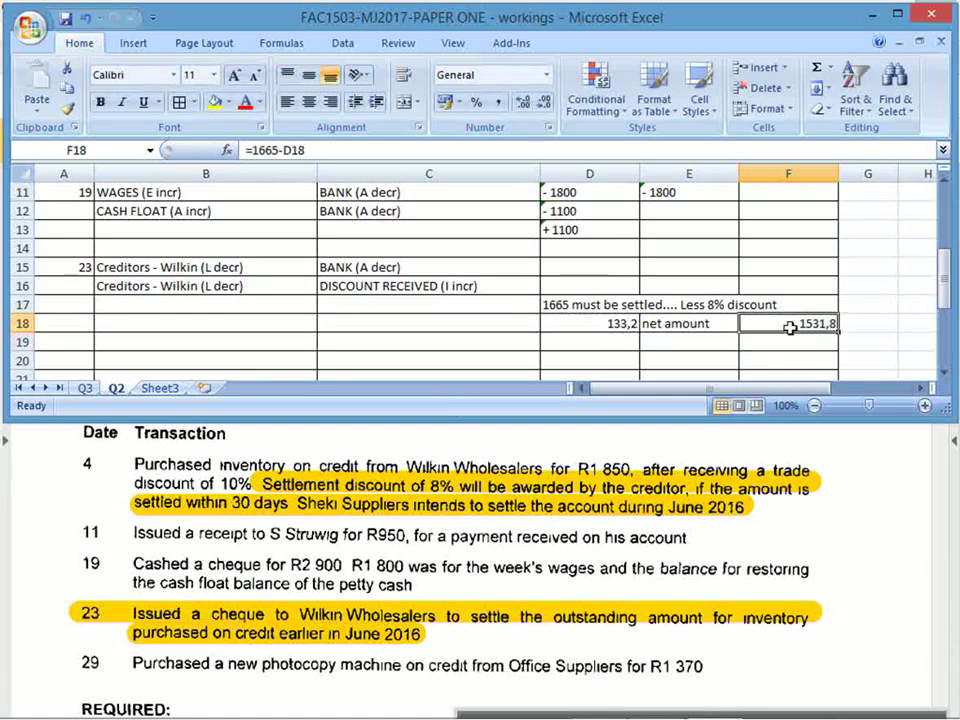
left_click(229, 102)
left_click(293, 168)
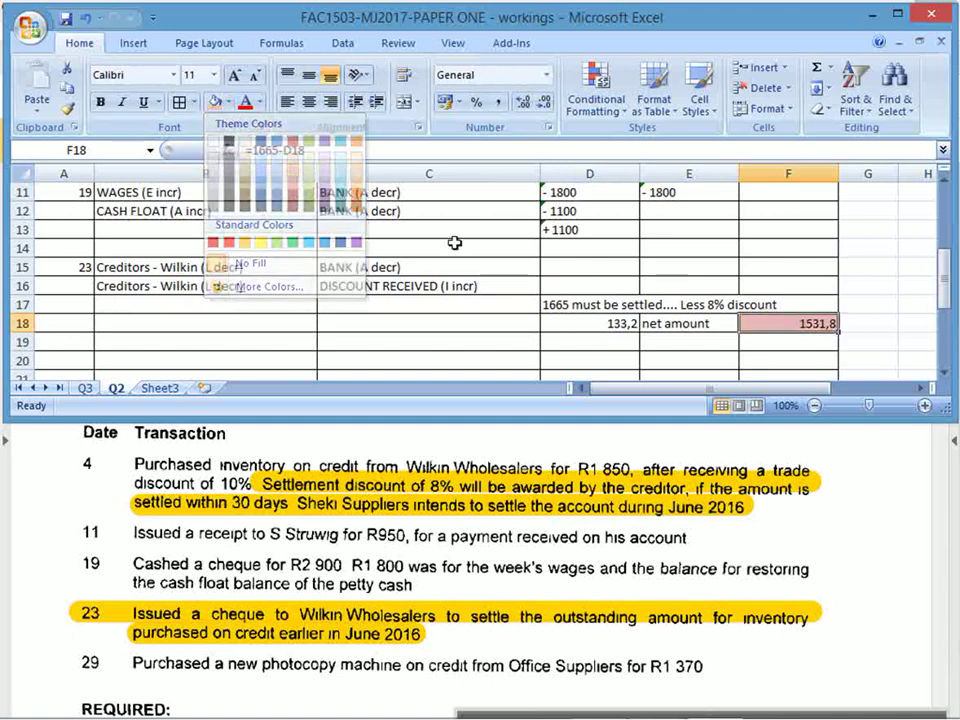
Fill D15:F15 with light red, and fill the discount cell D18 and the range D16:F16 with light green.
left_click_drag(556, 267, 795, 266)
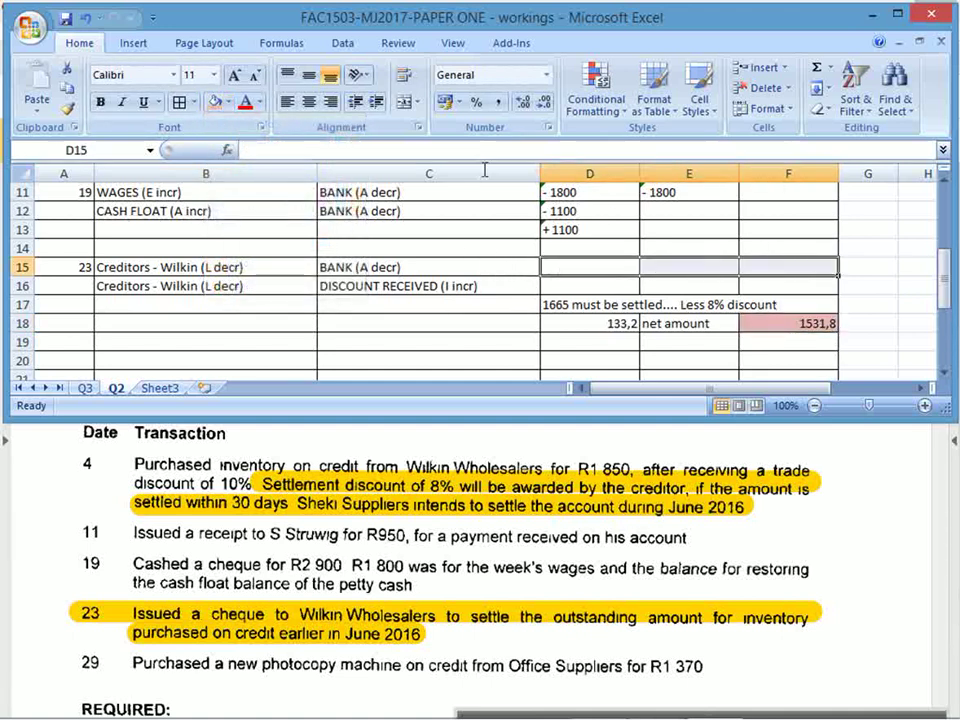
left_click(214, 102)
left_click(588, 322)
left_click(229, 102)
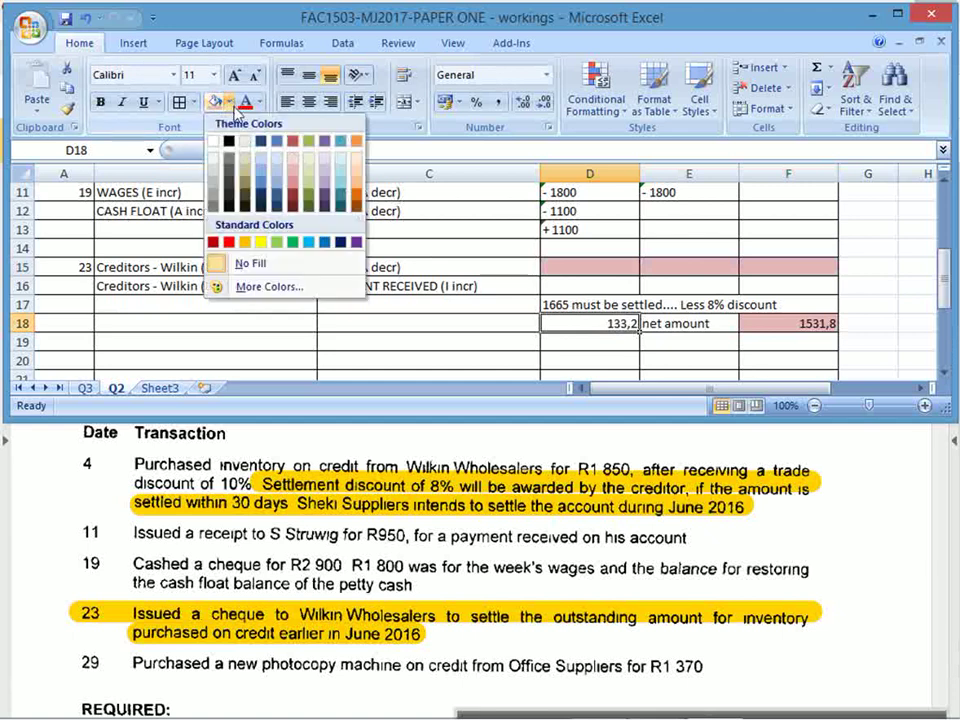
left_click(309, 181)
left_click_drag(557, 285, 790, 285)
left_click(216, 104)
left_click(516, 287)
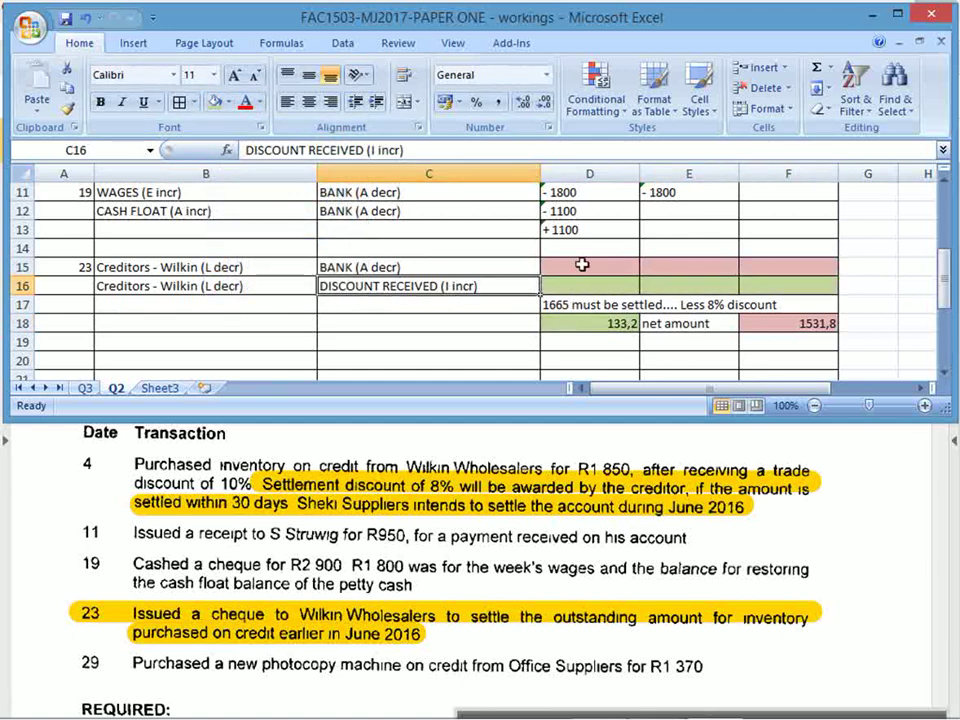
Enter "- 1531,8" as text in D15 for the bank payment and copy it to F15.
left_click(617, 265)
type("'-")
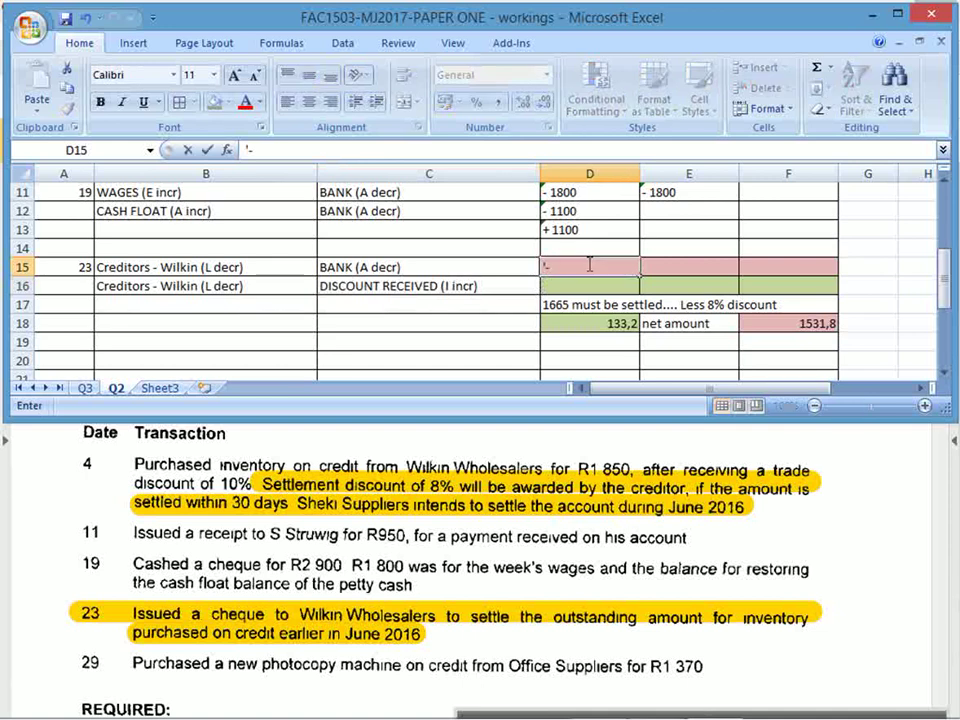
type(" 1531,8")
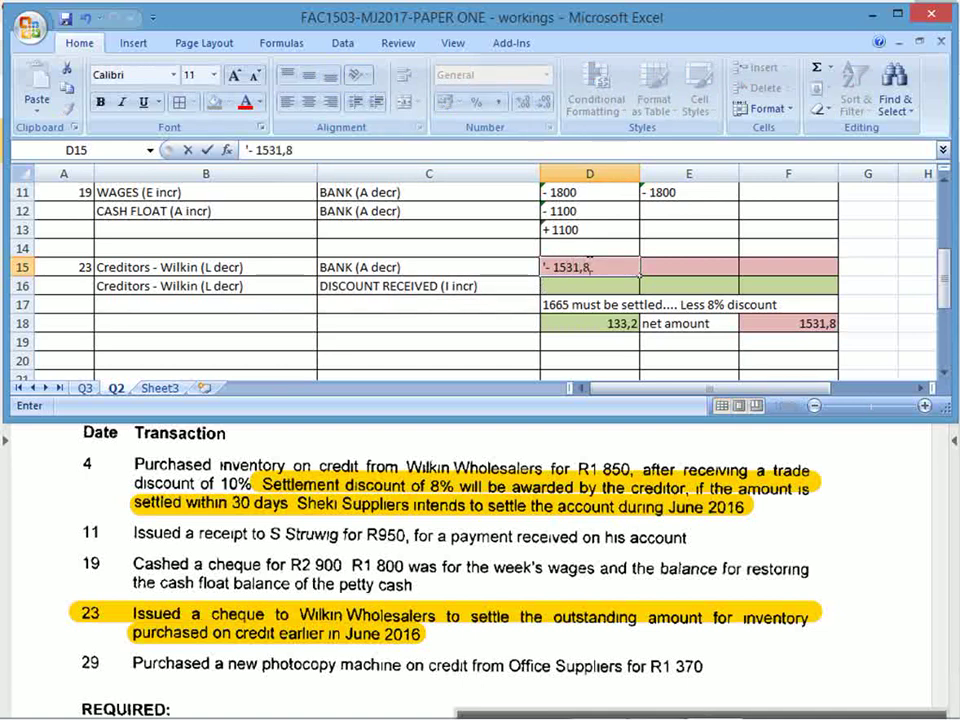
key("Return")
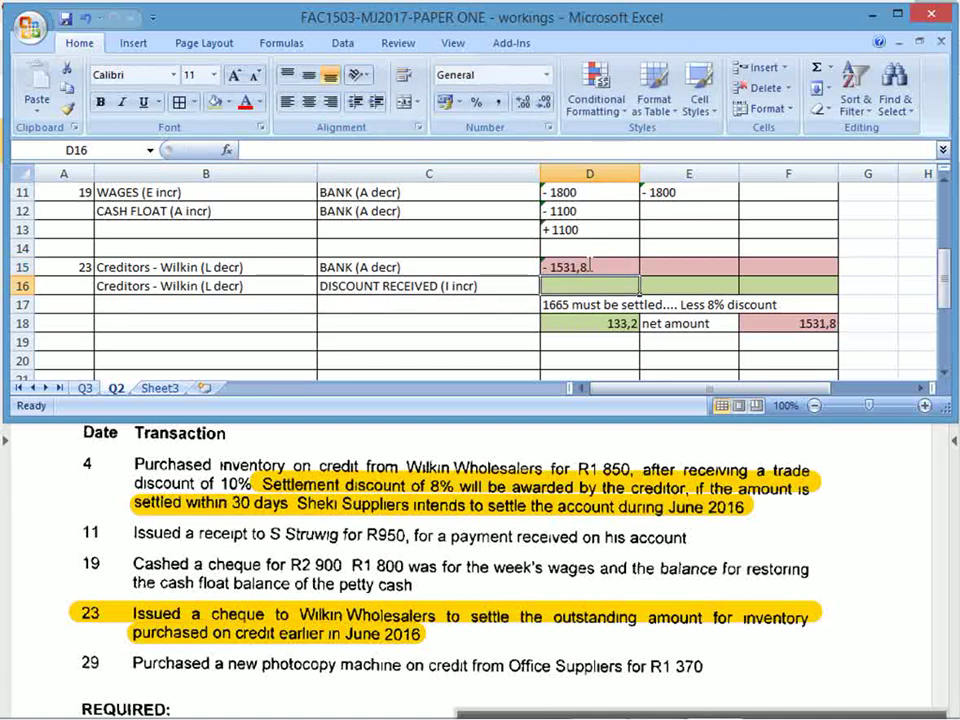
left_click(590, 266)
key("ctrl+c")
key("Right")
key("Right")
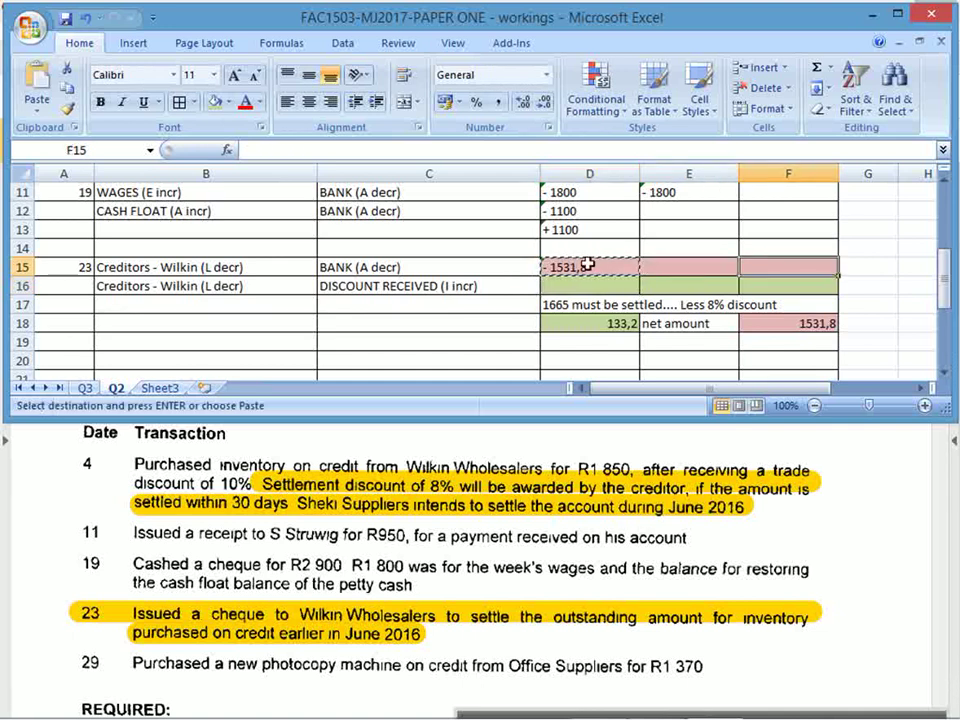
key("ctrl+v")
Enter "- 133,20" as text in F16 for the decrease in liabilities from the discount received.
key("Down")
key("Left")
key("Left")
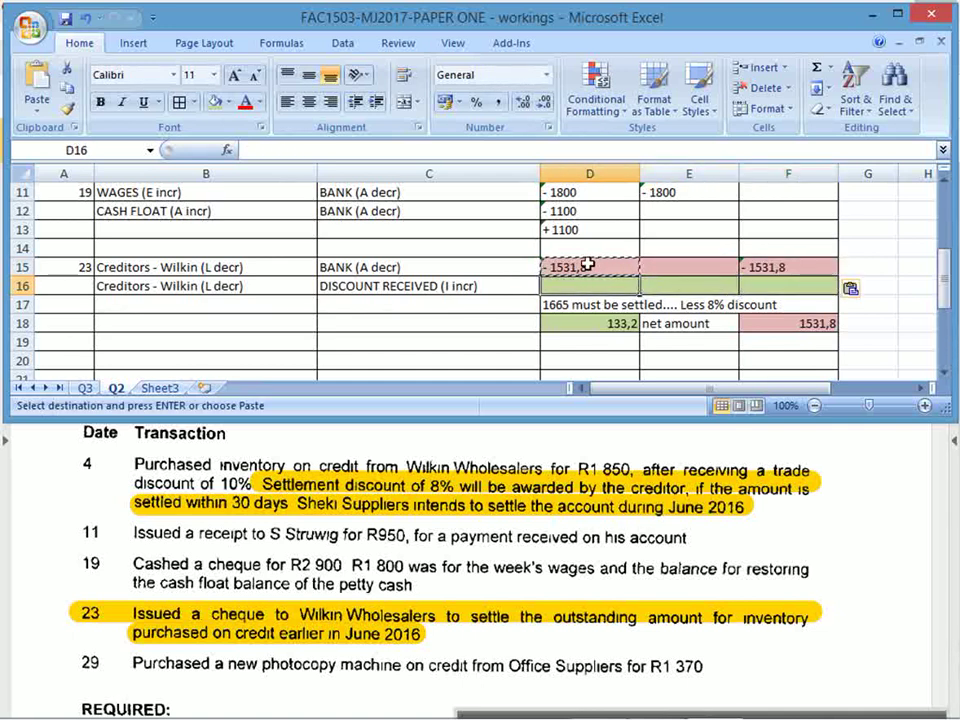
key("Right")
key("Right")
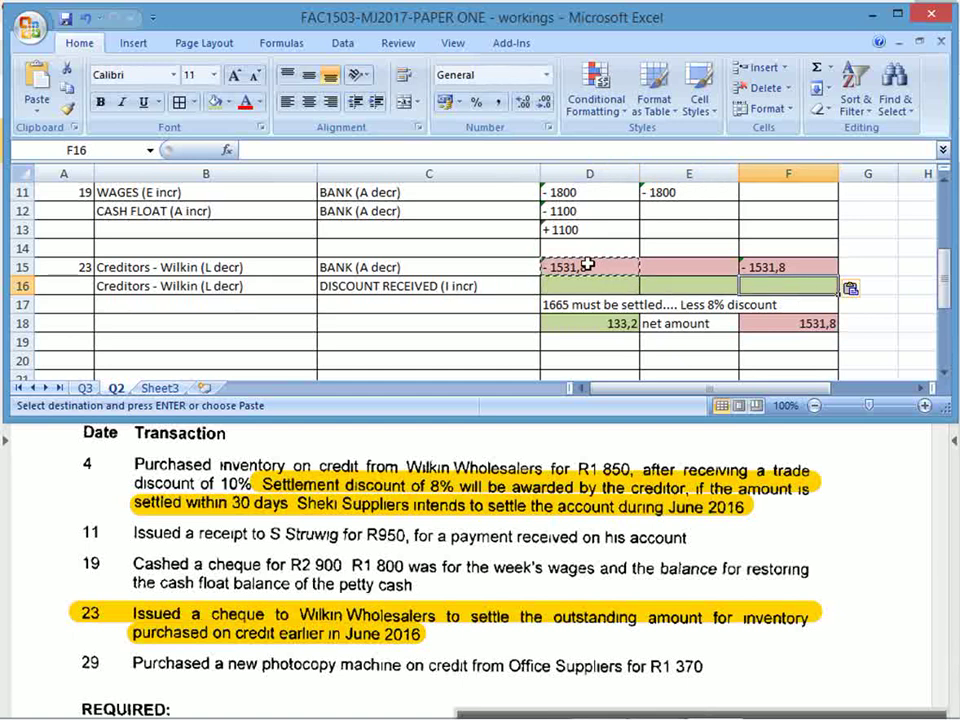
type("'")
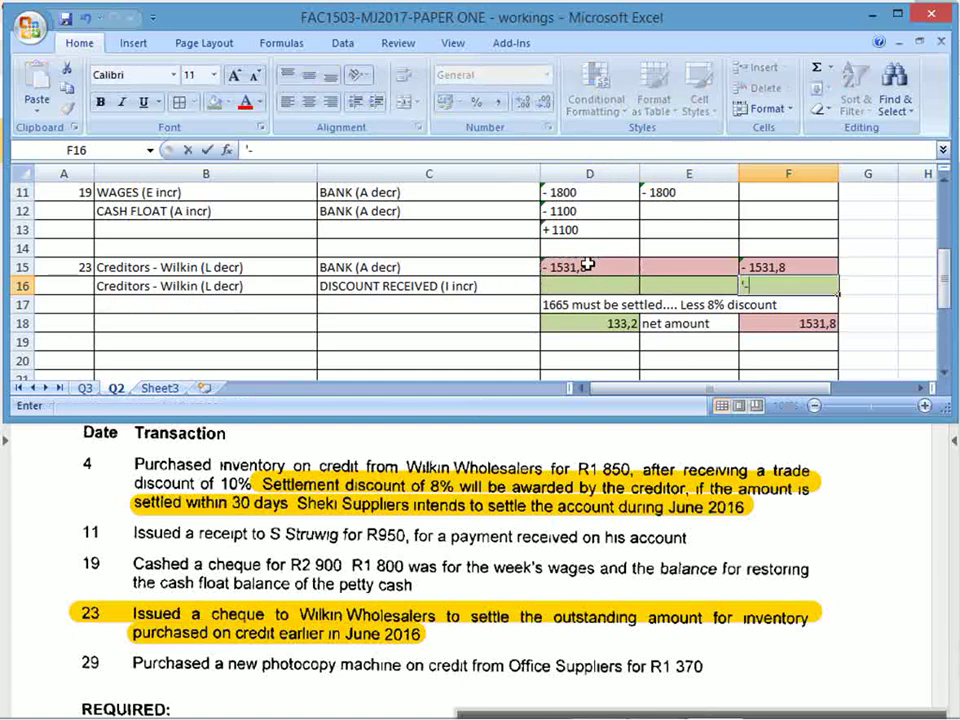
type("- 133,20")
key("Return")
key("Up")
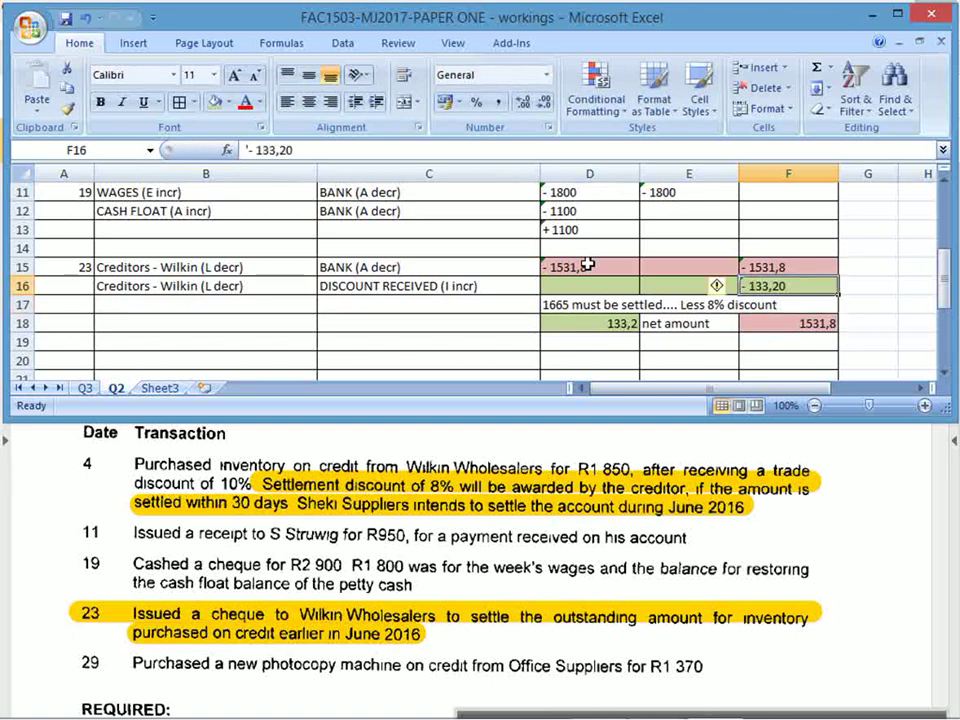
Copy the F16 amount to E16 and change its sign so the entry is "+ 133,20".
key("ctrl+c")
key("Left")
key("ctrl+v")
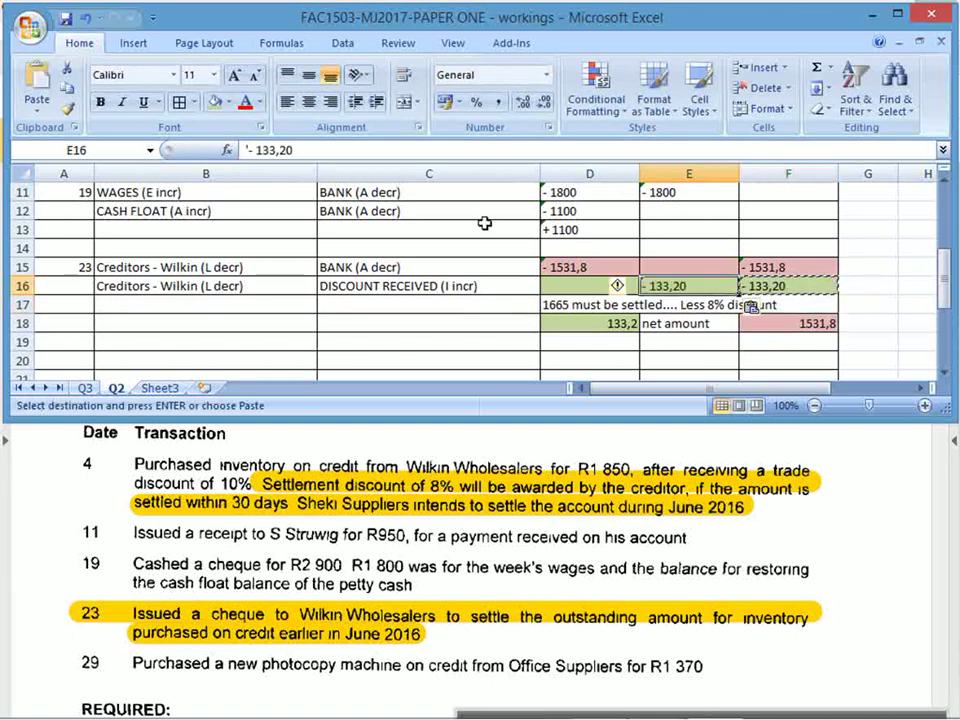
left_click(255, 150)
key("BackSpace")
type("+")
key("Return")
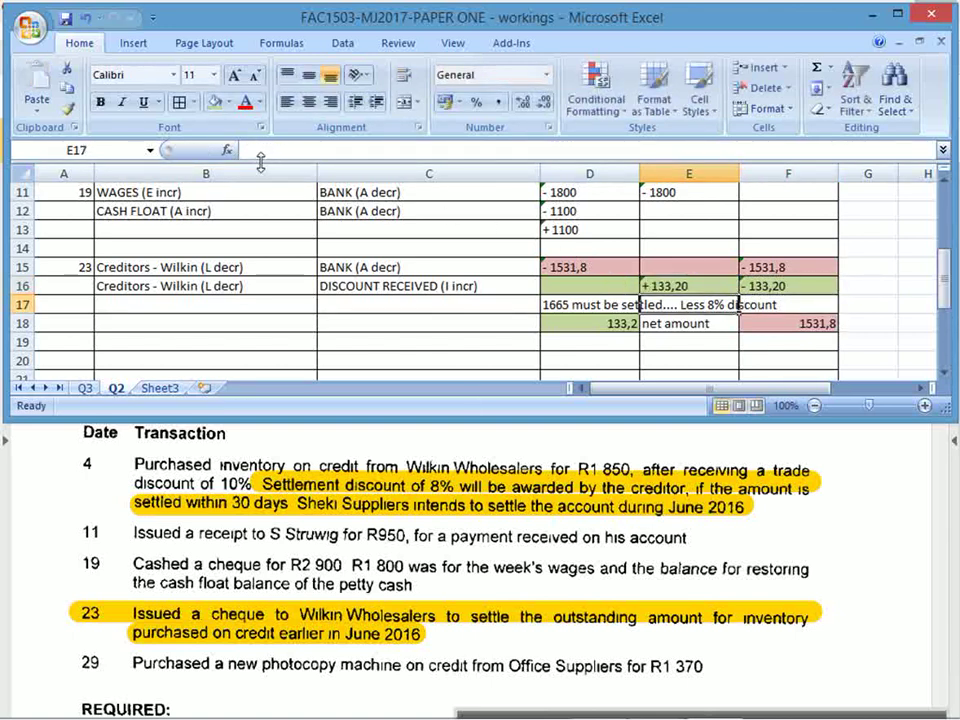
left_click_drag(200, 267, 770, 285)
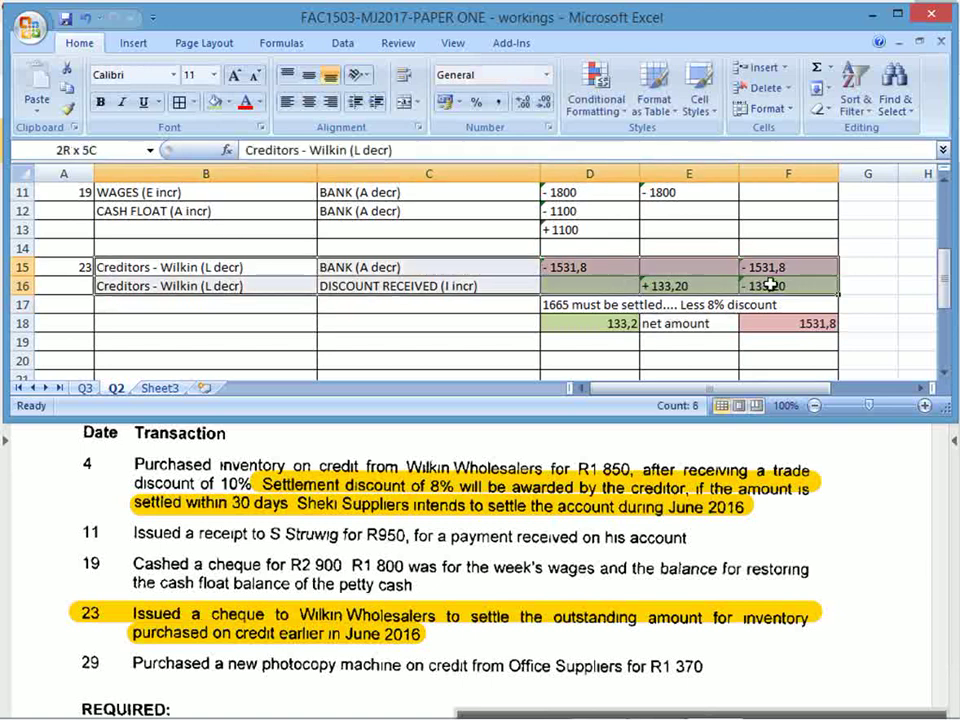
left_click(86, 264)
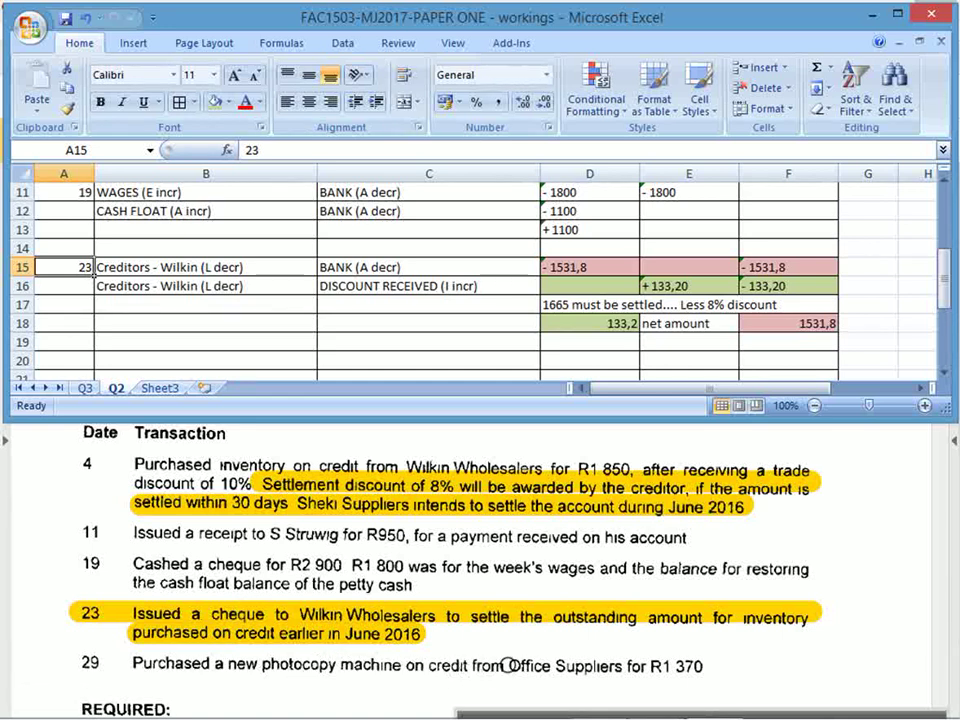
left_click(200, 345)
Enter date 29 in A20, with "Equipment (Photocopy Machine)" in B20 and "(A incr)" in B21.
left_click(64, 360)
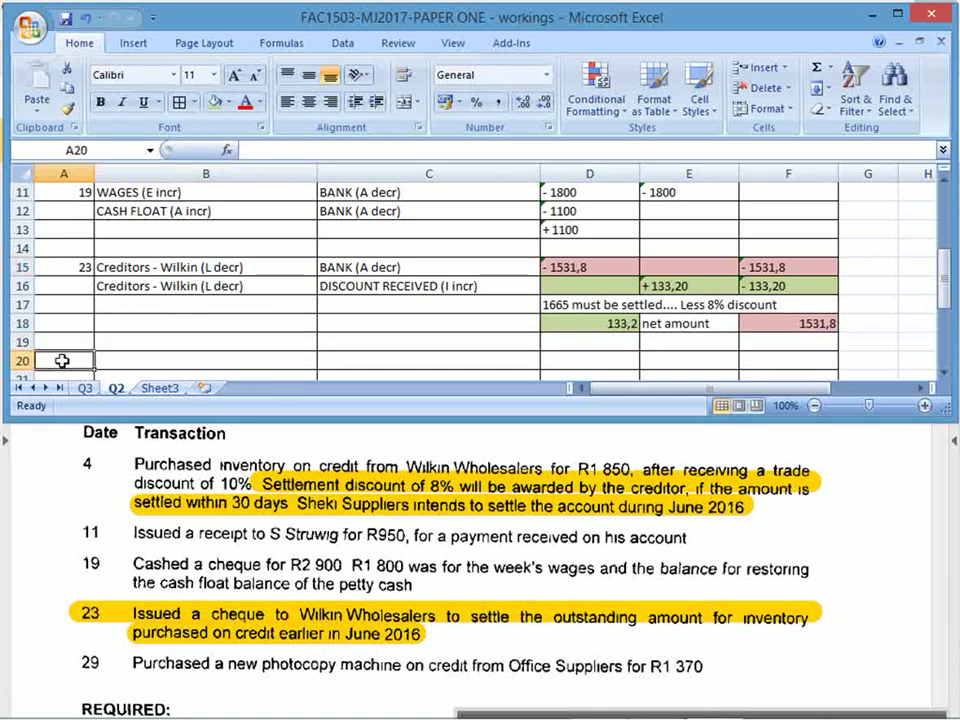
type("29")
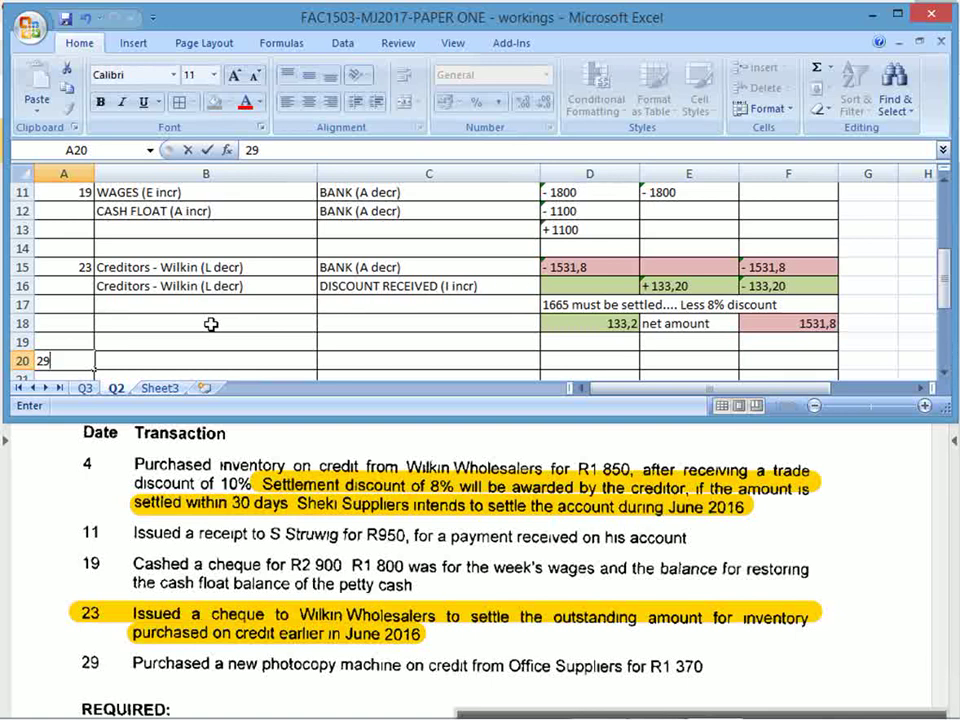
key("Tab")
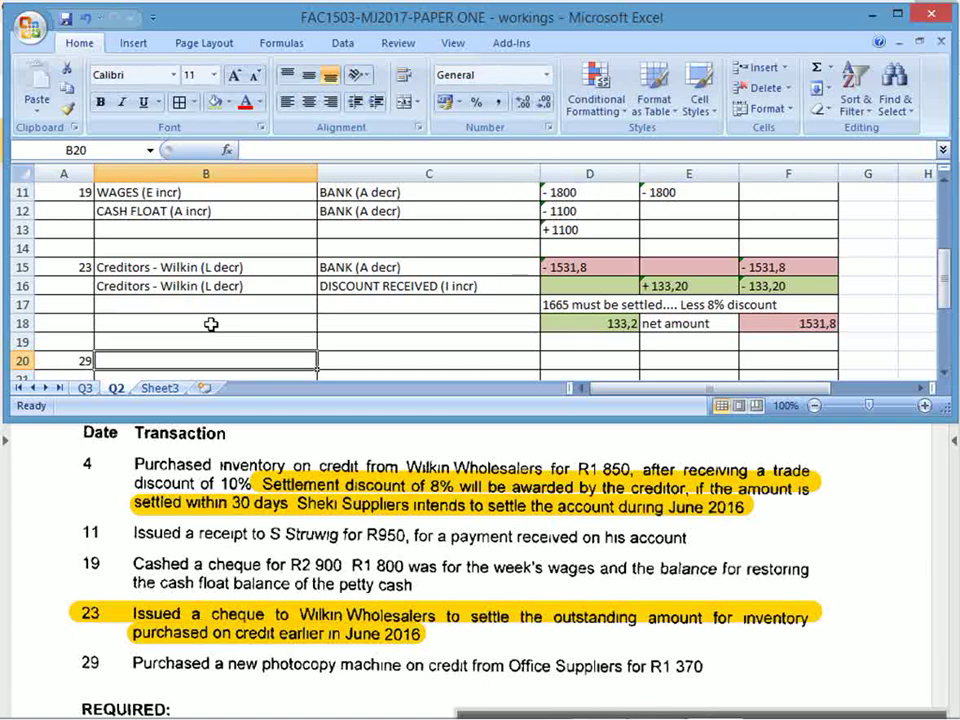
type("Equi")
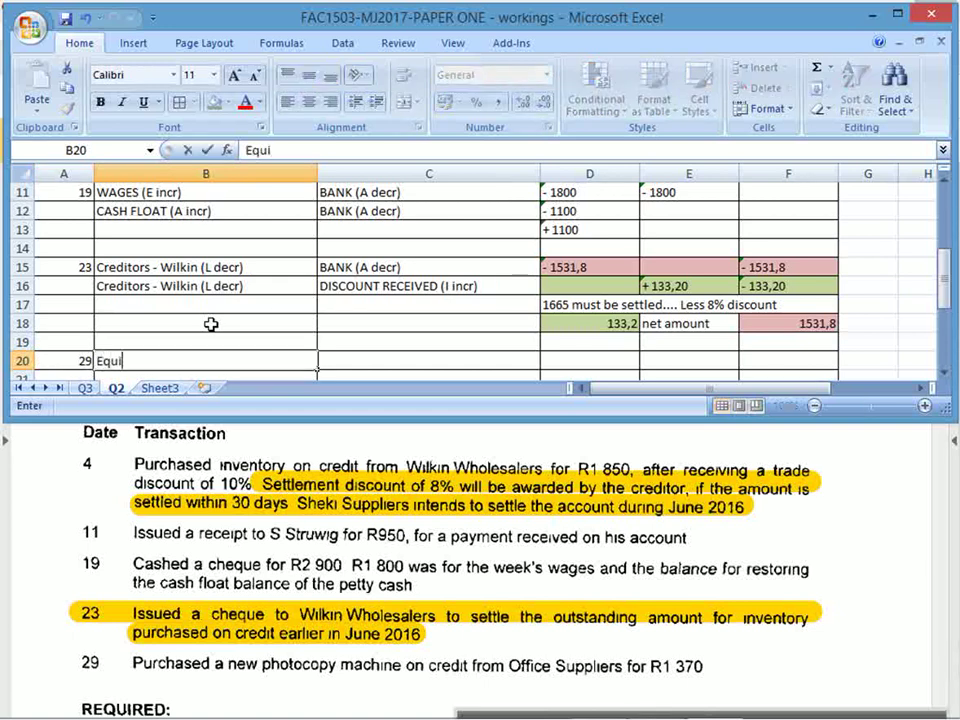
type("pment (")
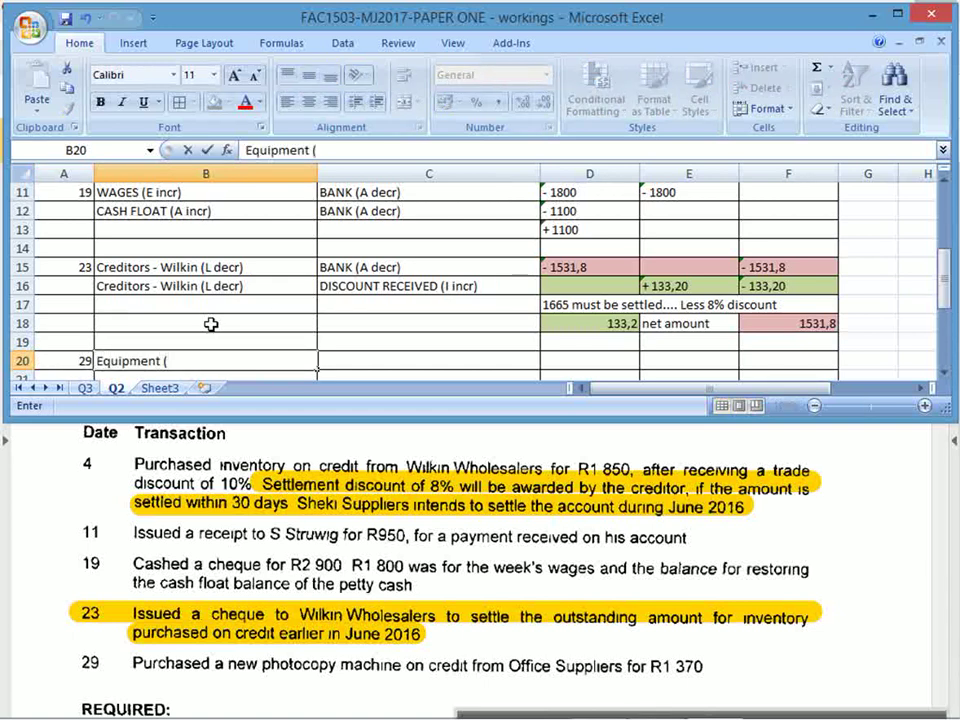
type("Photoc")
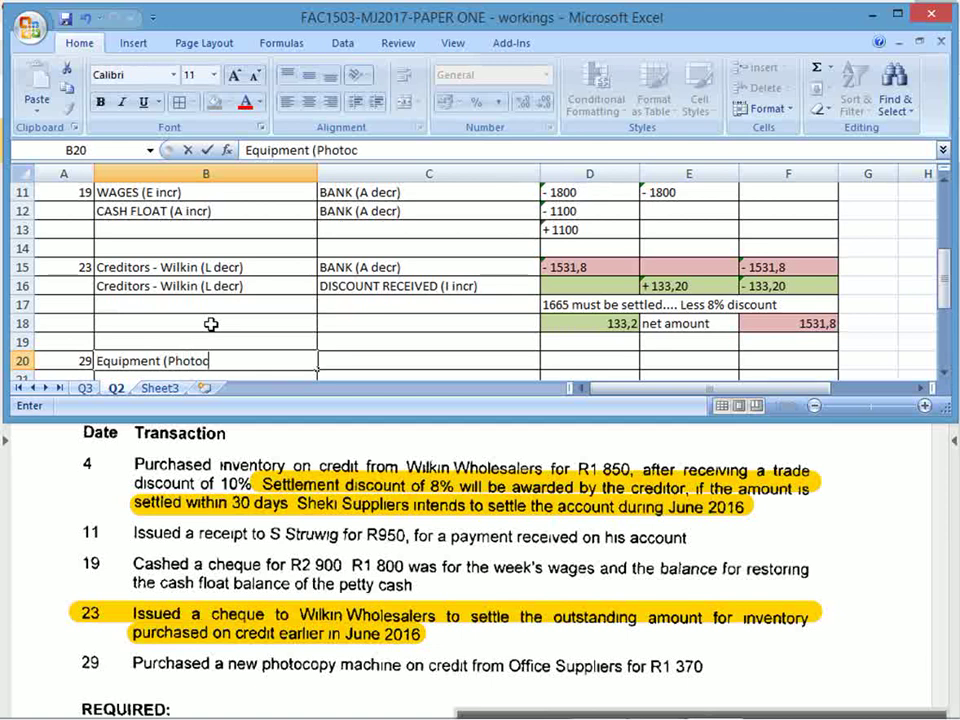
type("opy Mac")
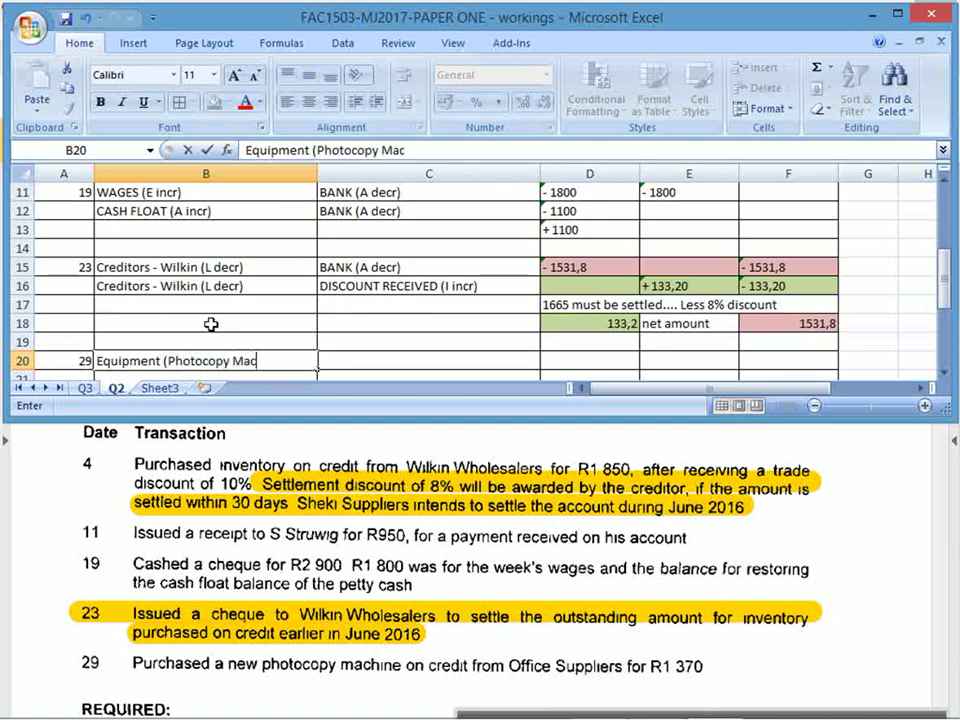
type("hine)")
key("Return")
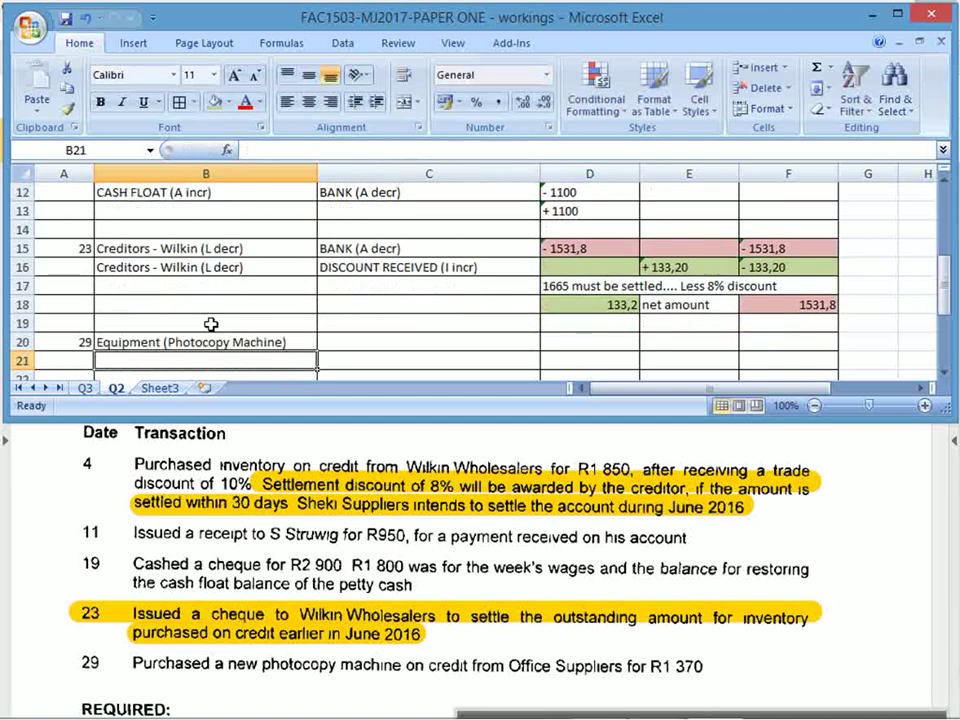
type("(A incr)")
key("Return")
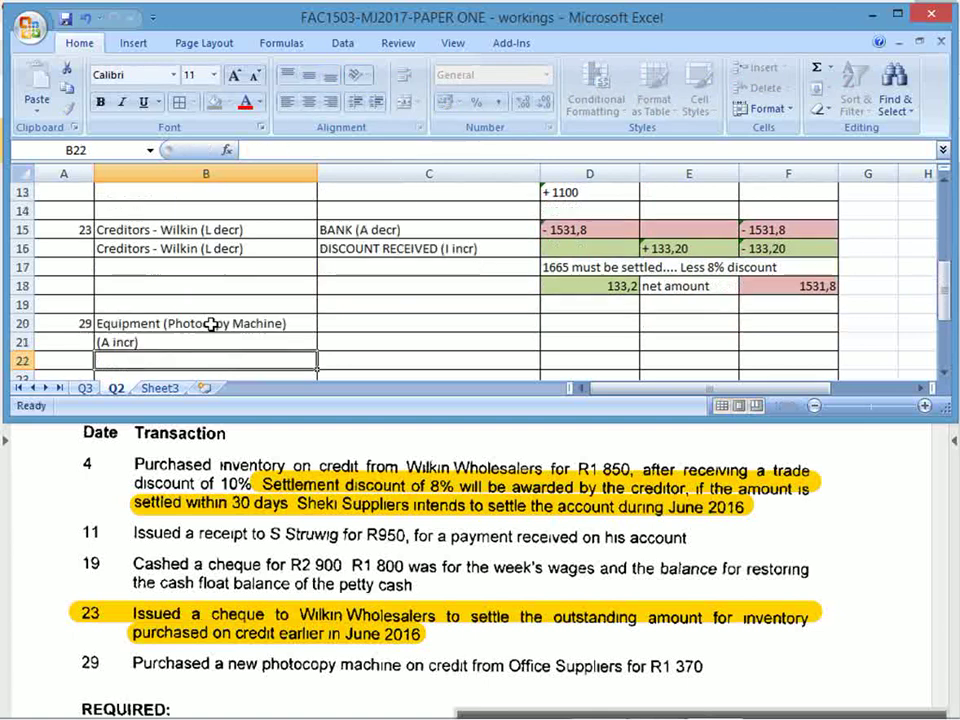
Enter "Creditors - Office Suppliers (L incr)" in C20 as the credited account for the 29th.
key("Up")
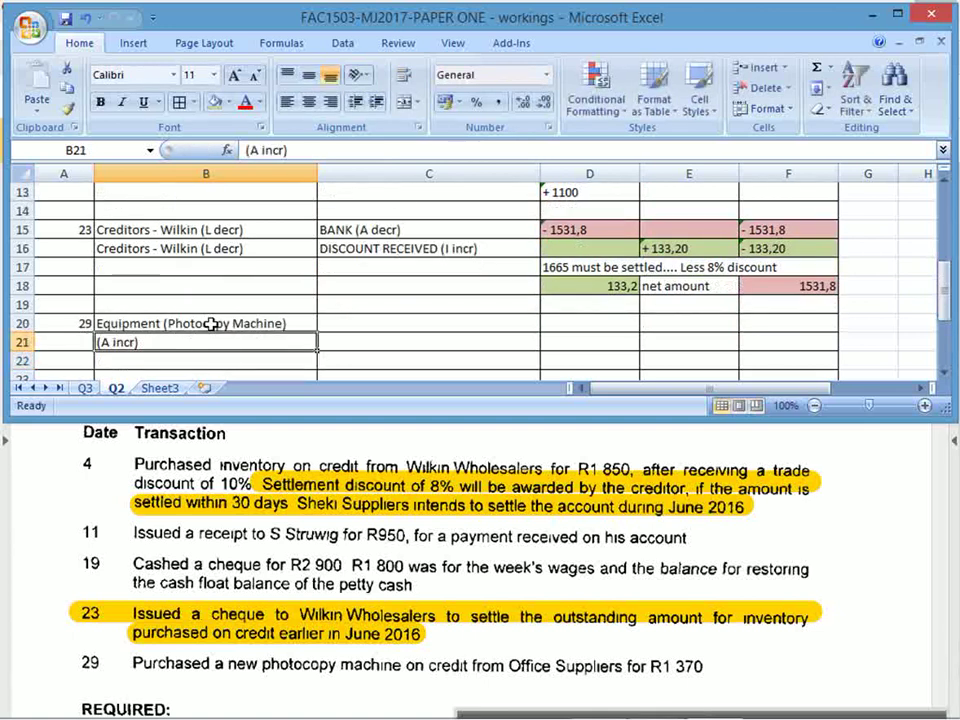
key("Up")
key("Right")
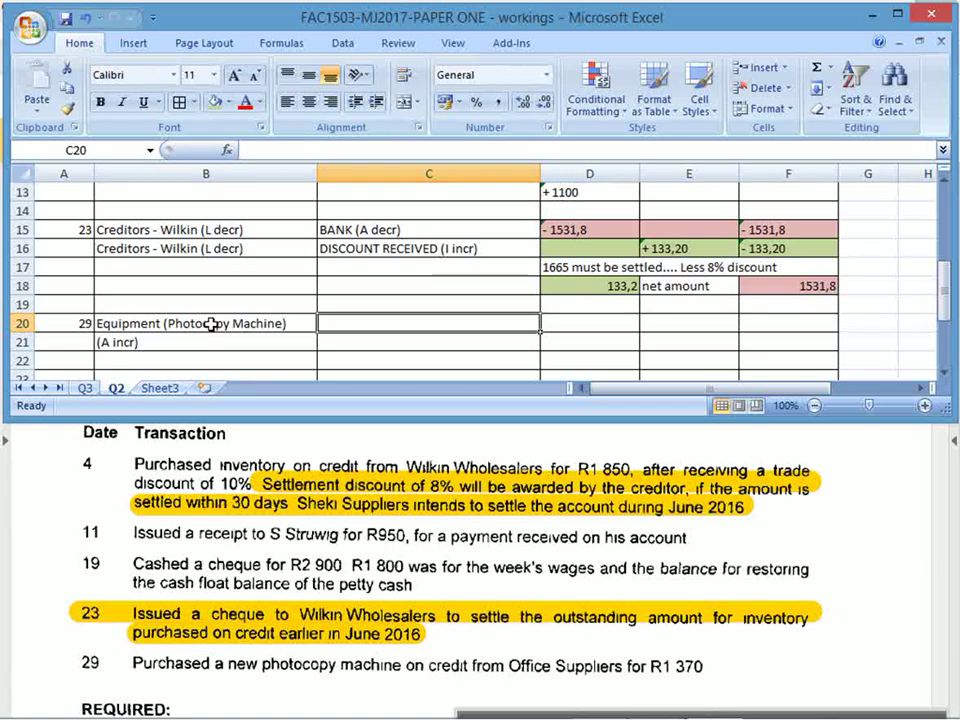
type("Credito")
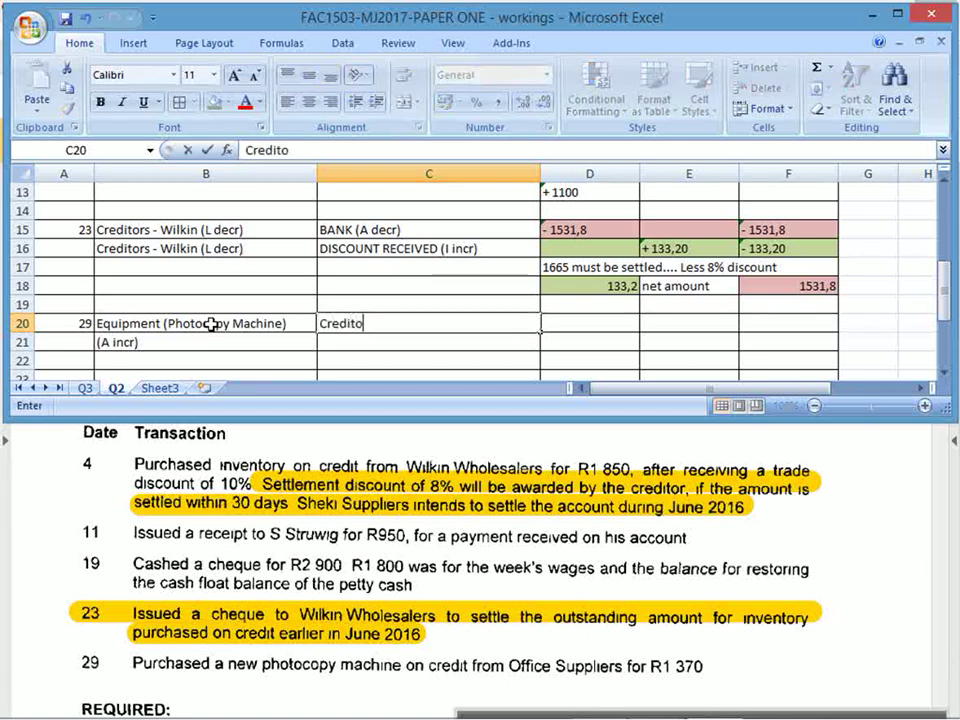
type("rs - ")
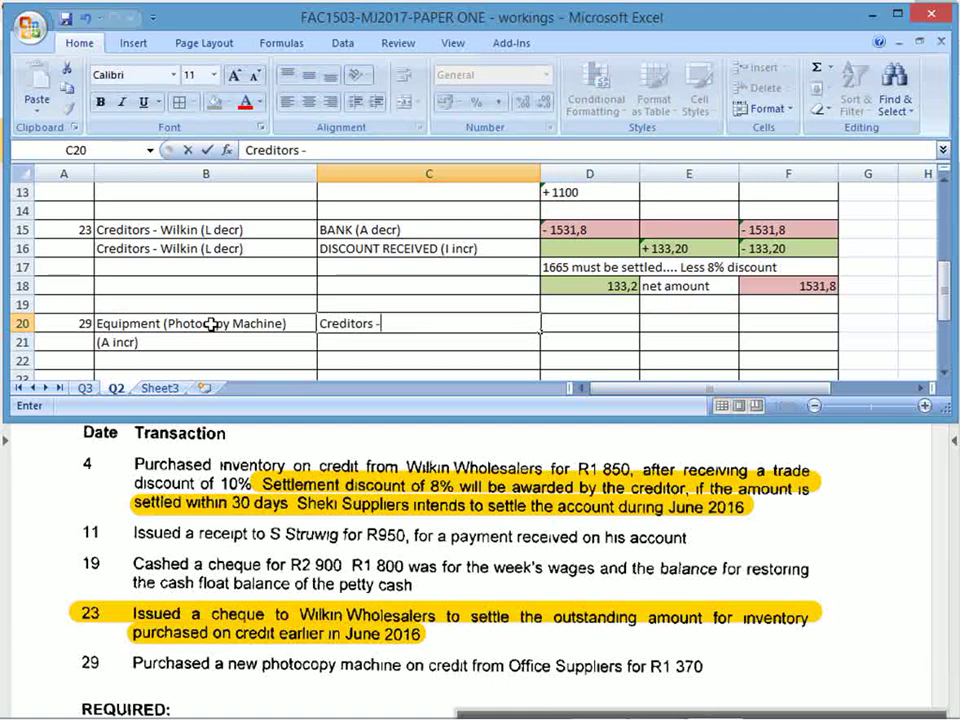
type("Office")
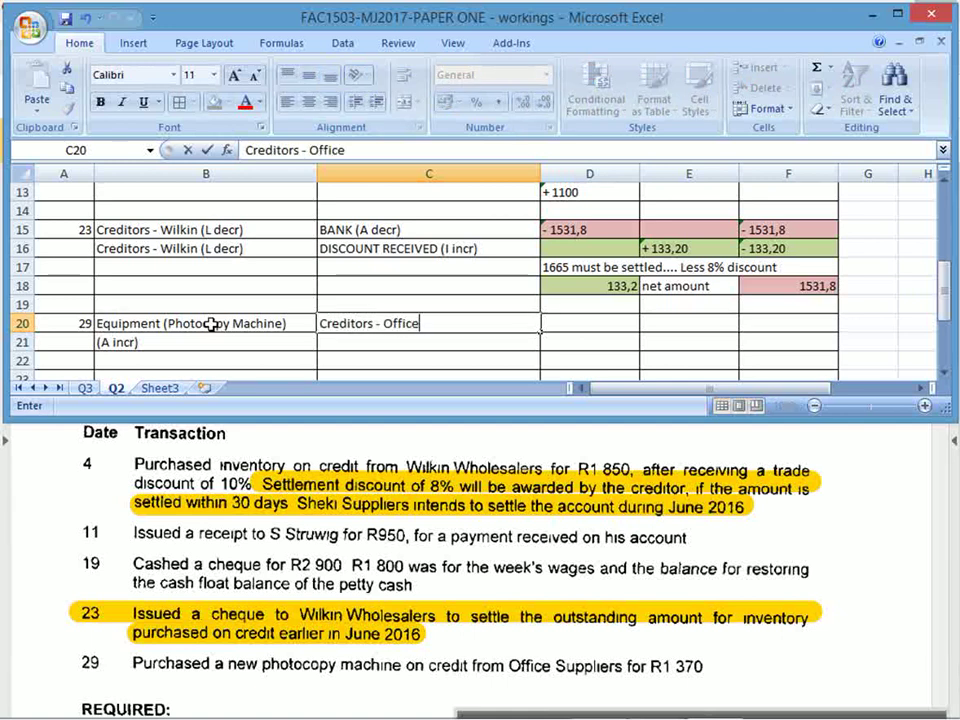
type(" Suppliers")
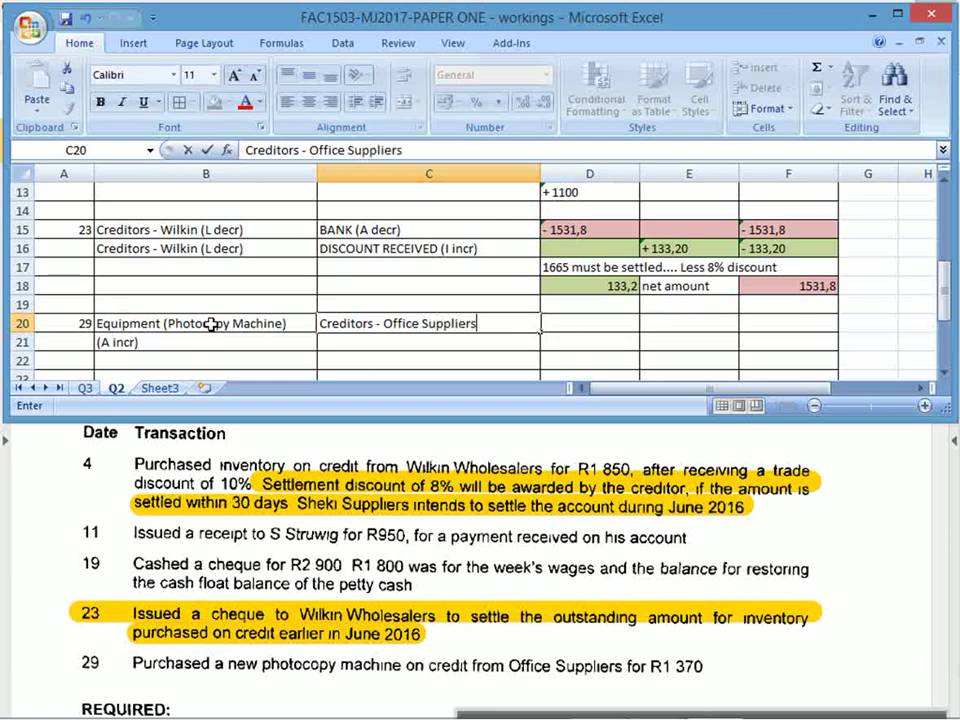
type(" (L incr)")
key("Return")
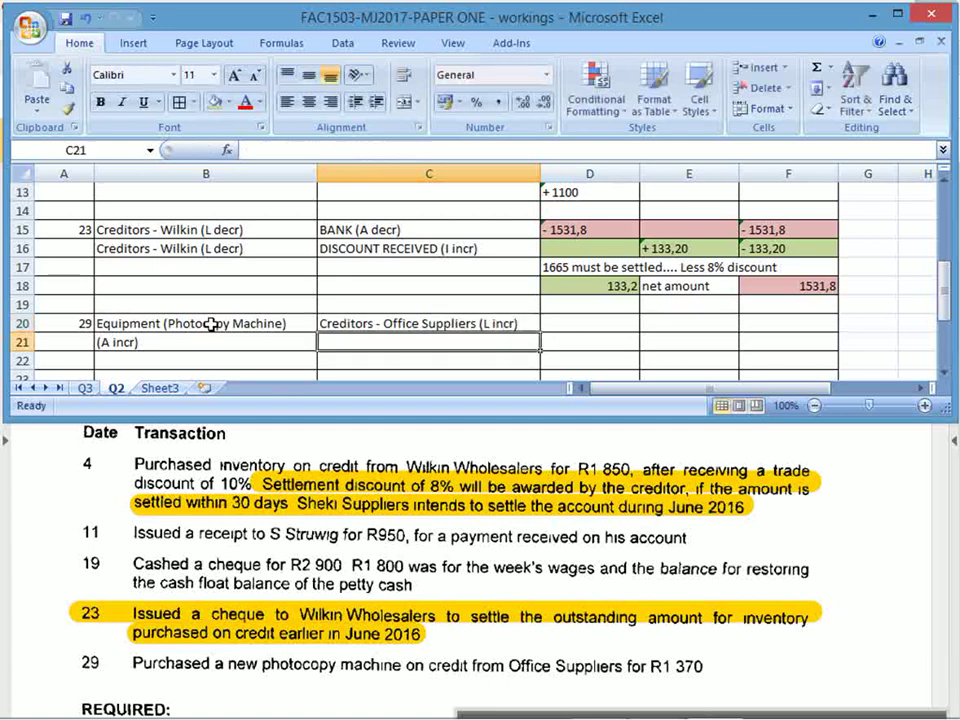
Enter "+1370" as text in D20 for the photocopy machine and copy it to F20.
key("Up")
key("Right")
key("Right")
key("Left")
type("'")
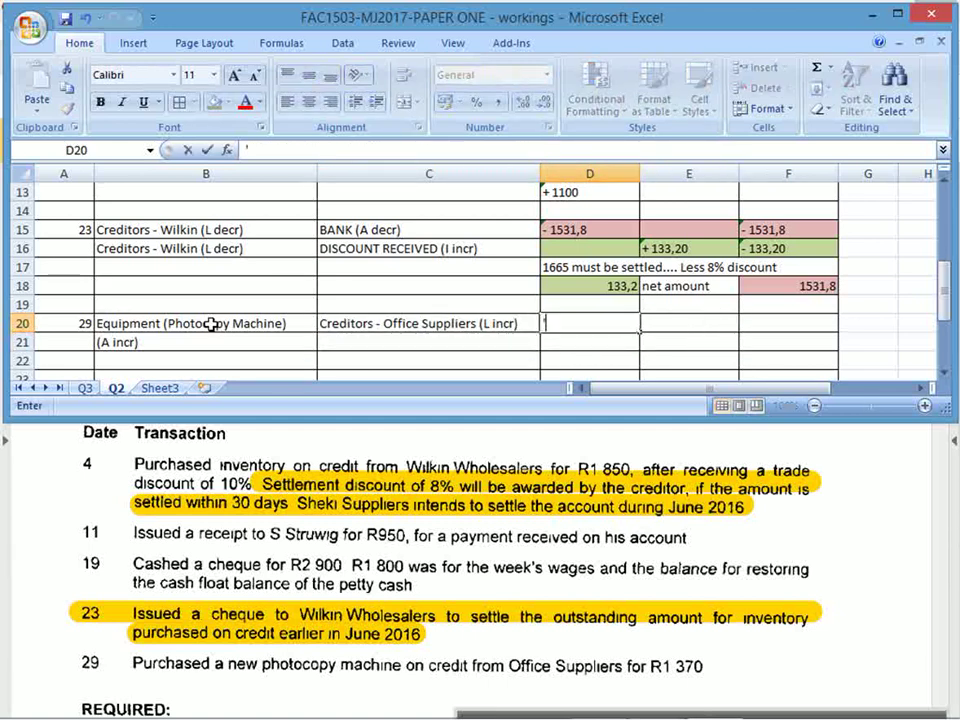
type("+1370")
key("Return")
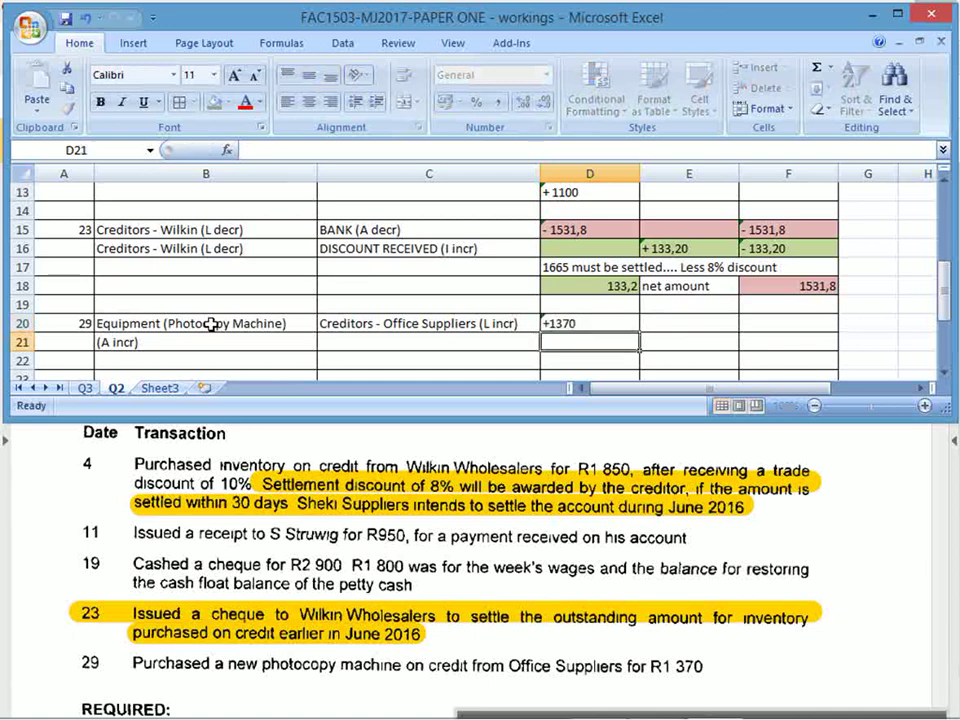
key("Up")
key("ctrl+c")
key("Right")
key("Right")
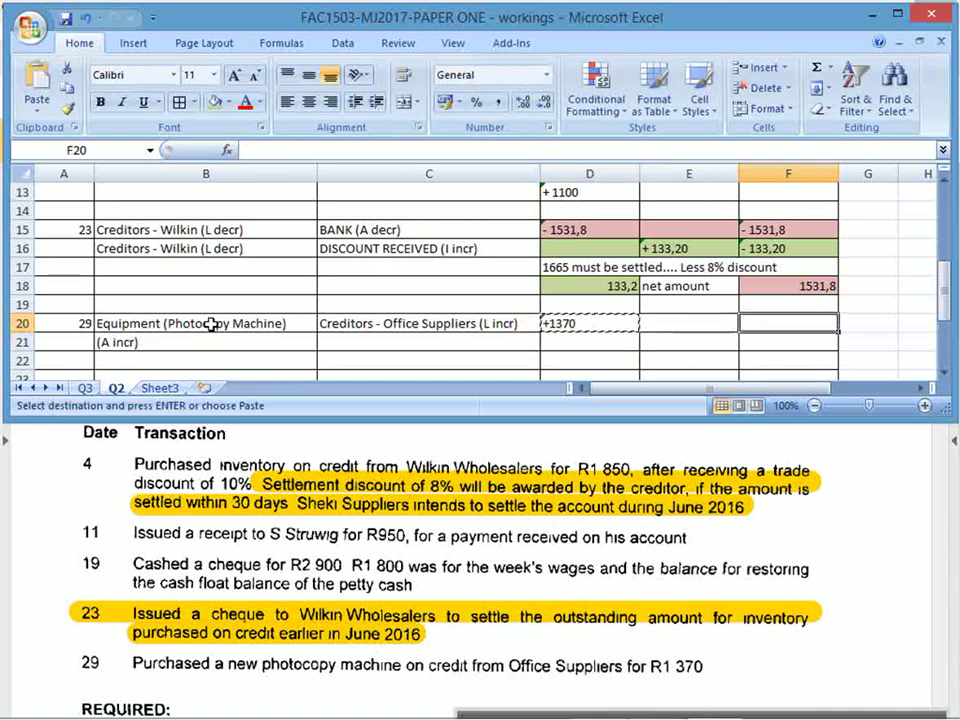
key("ctrl+v")
left_click(48, 287)
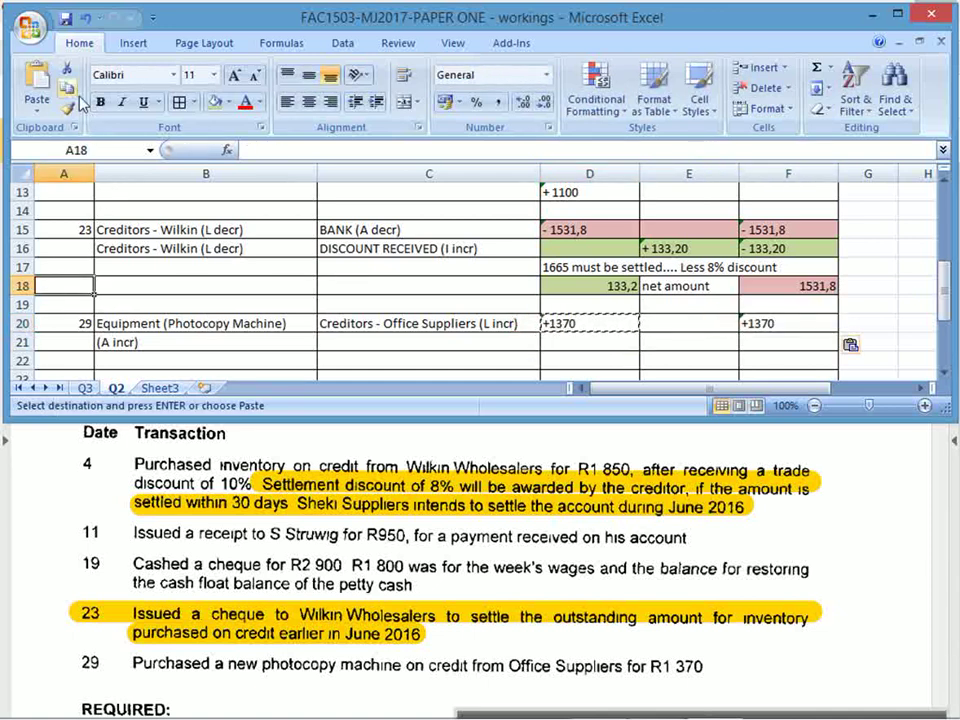
Save the workbook, then switch to the exam paper in Adobe Acrobat Reader and highlight the [20] marks total under Question 2's requirements.
left_click(64, 19)
key("alt+Tab")
scroll(332, 543, "down", 5)
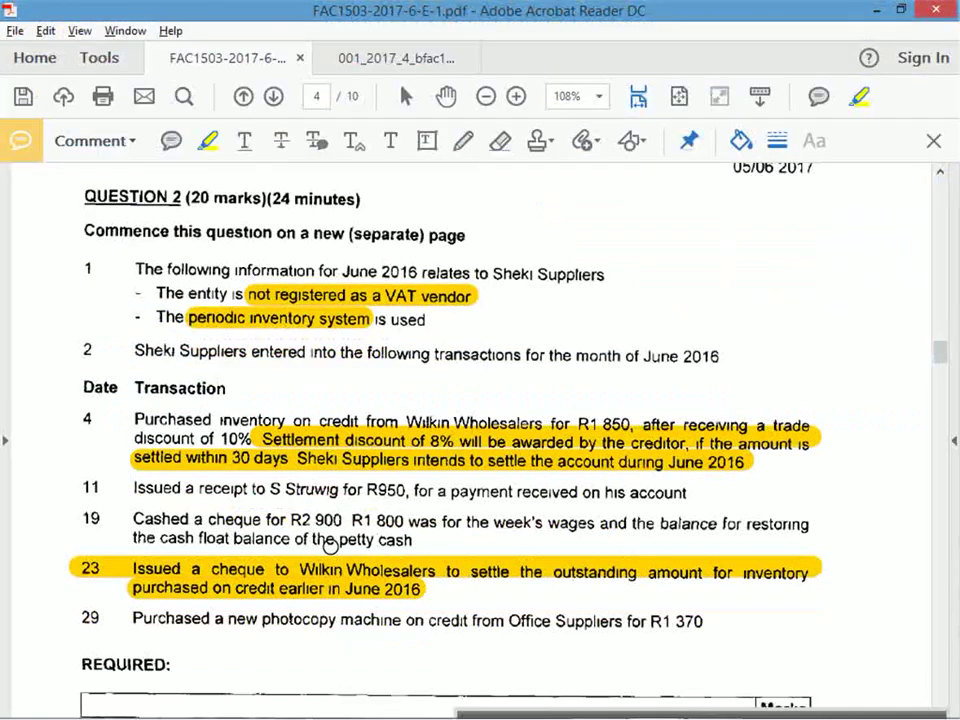
scroll(332, 543, "down", 4)
left_click_drag(762, 538, 823, 538)
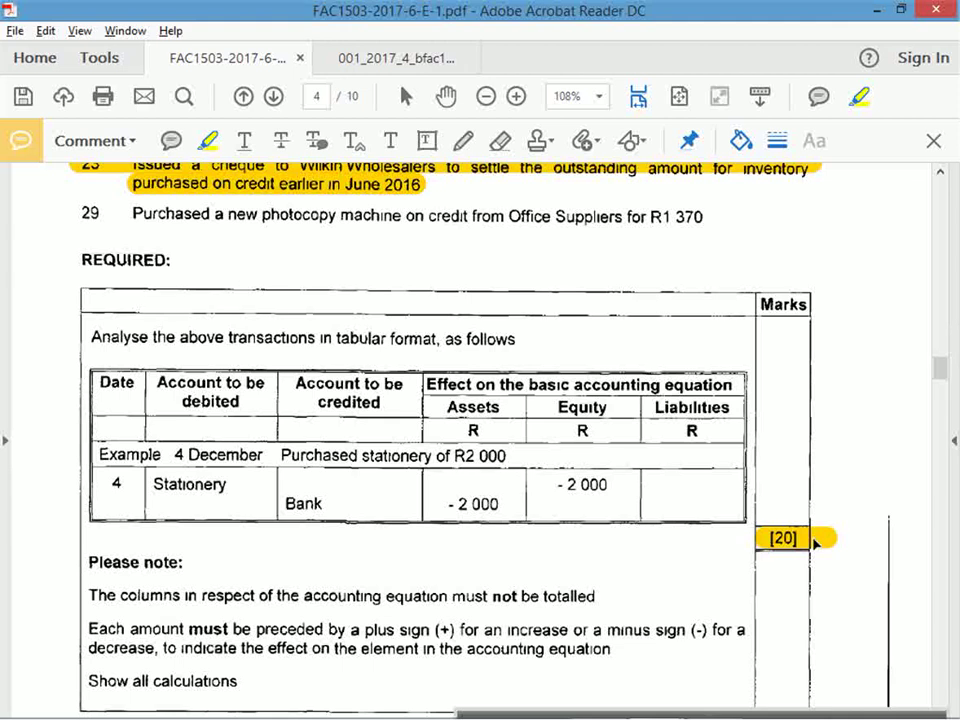
Draw a large freehand highlighter tick above the QUESTION 2 heading to mark the question as completed.
scroll(835, 579, "up", 1)
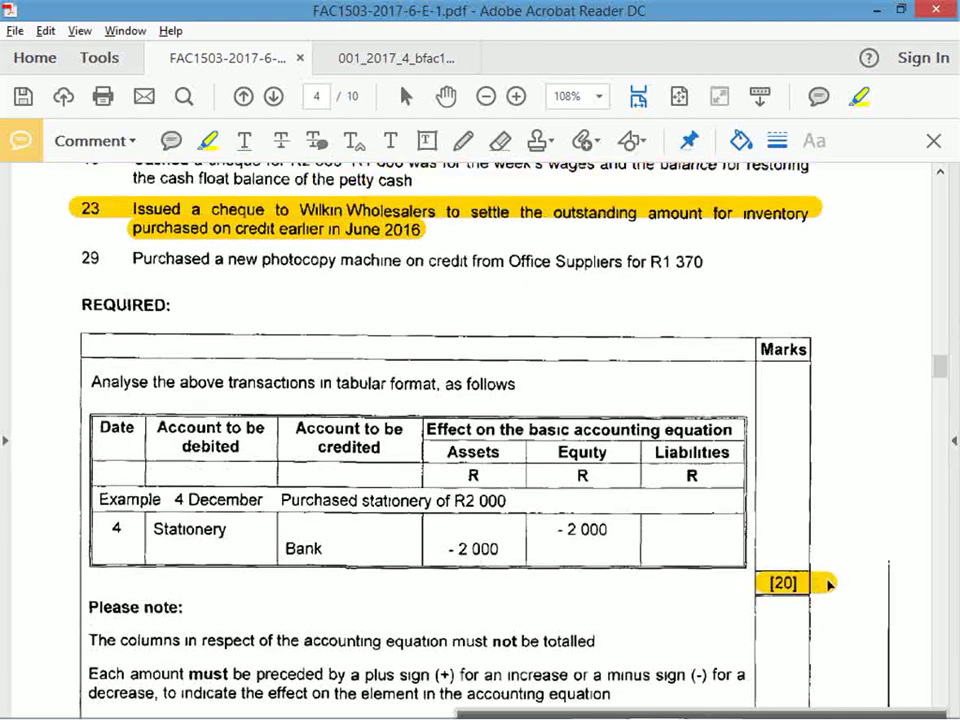
scroll(829, 583, "up", 11)
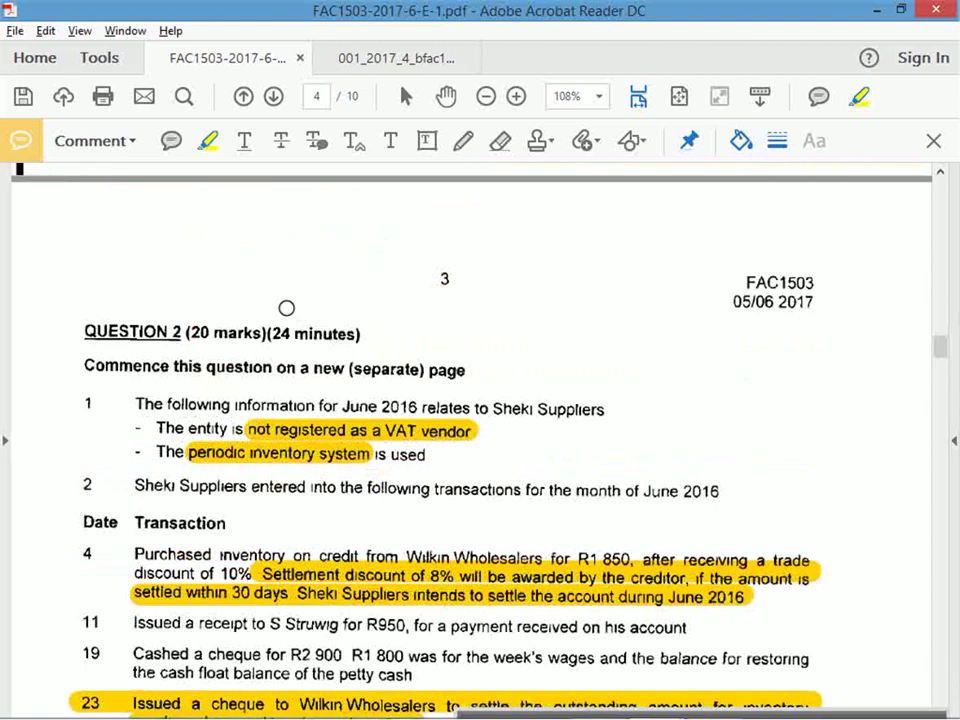
left_click_drag(250, 265, 447, 230)
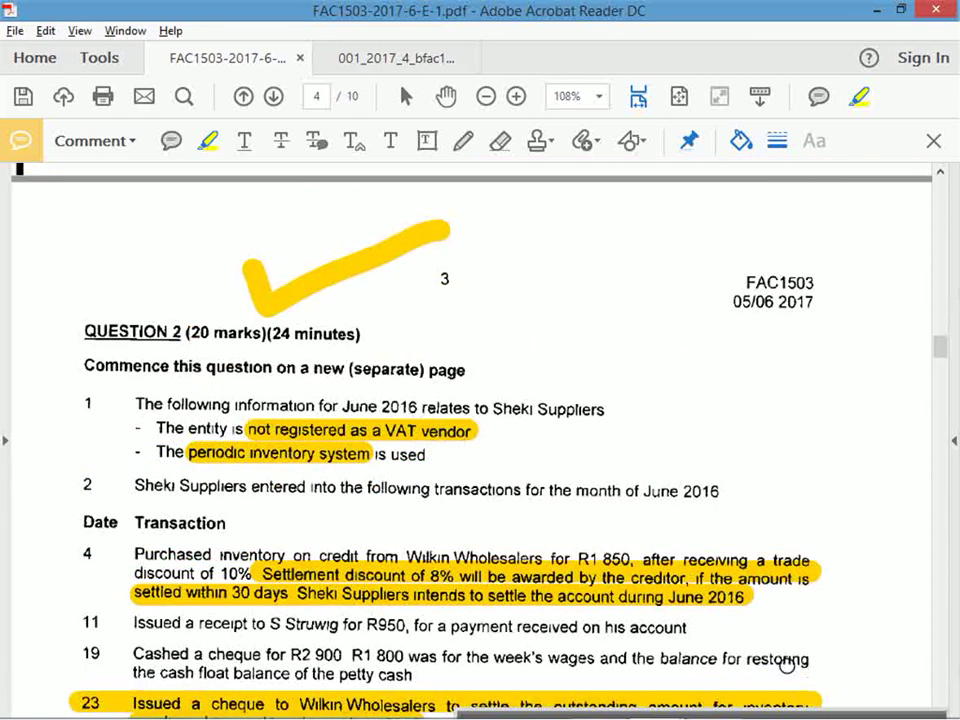
Go back through the exam paper to the start of Question 1 on the bank reconciliation of Riopez (Pty) Ltd.
scroll(693, 557, "down", 1)
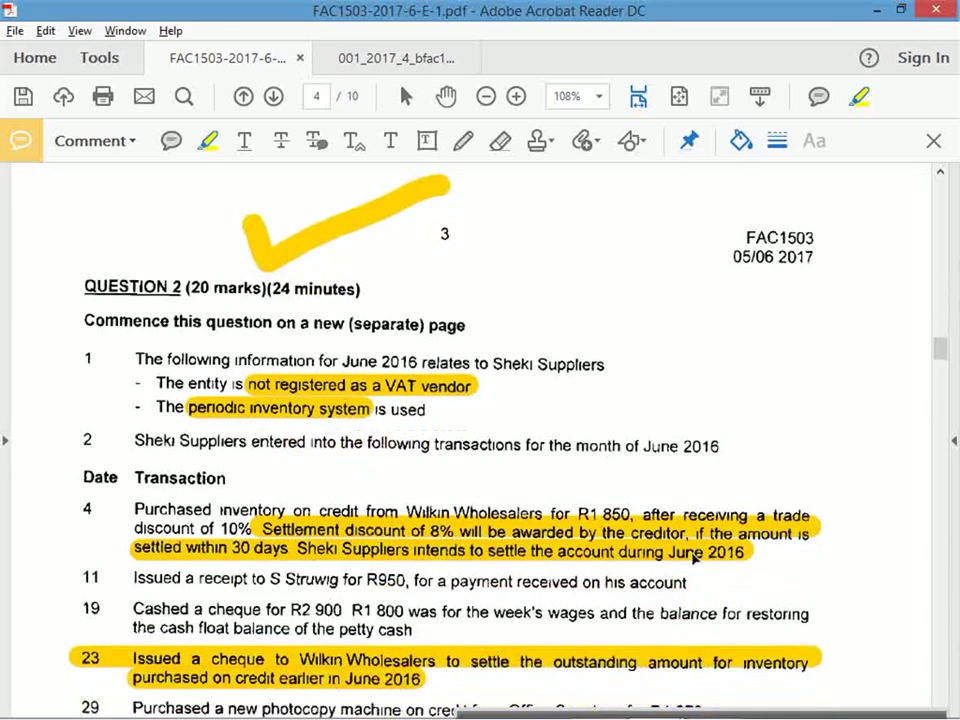
scroll(693, 557, "down", 2)
scroll(693, 555, "up", 8)
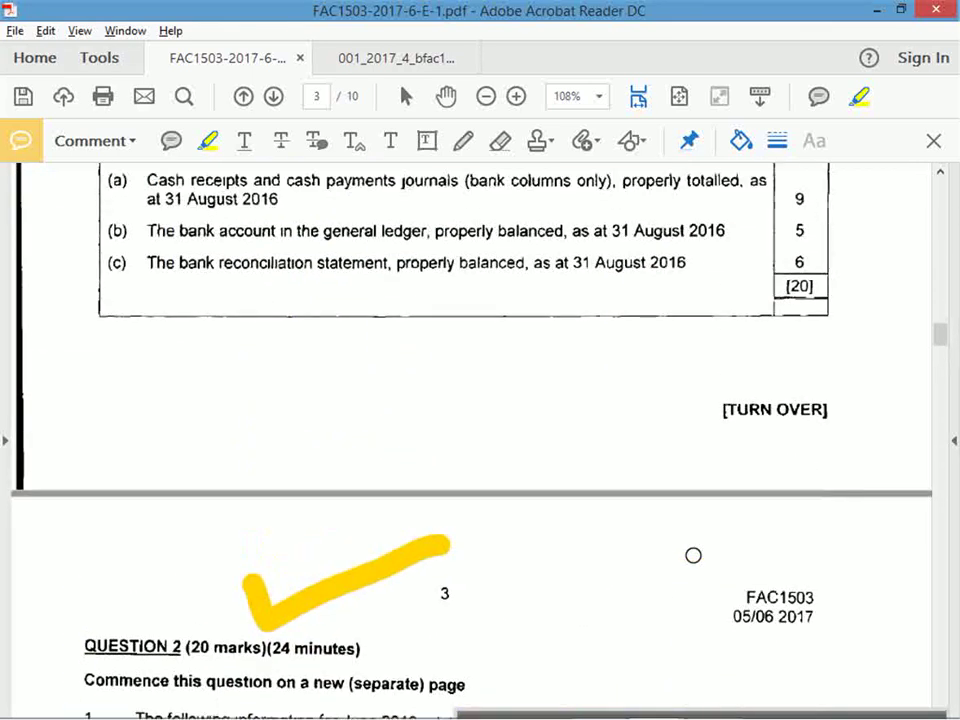
scroll(693, 555, "up", 20)
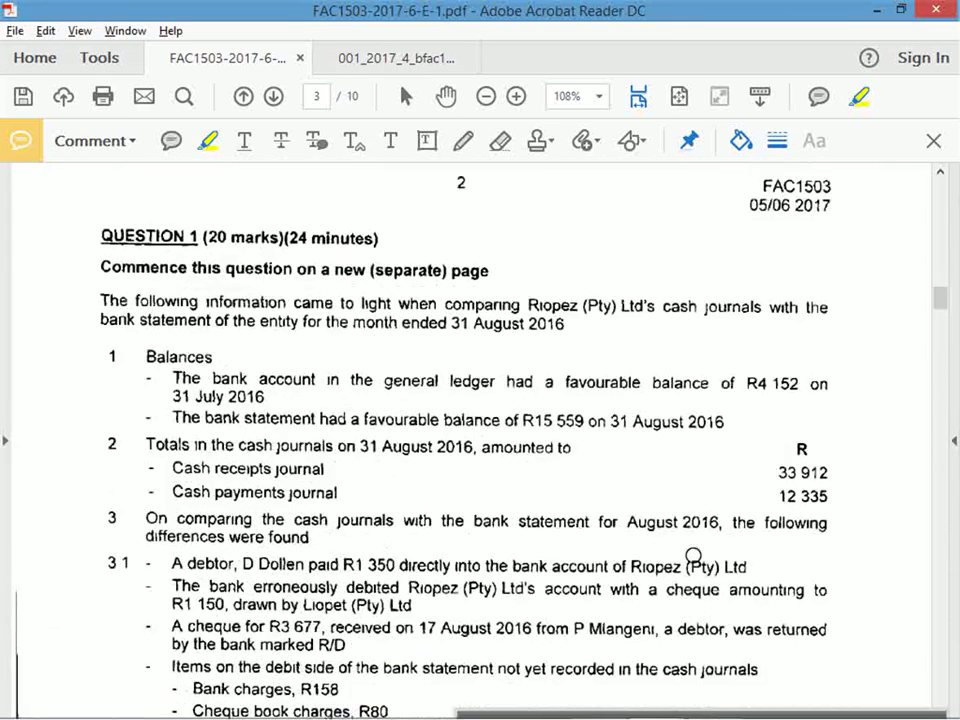